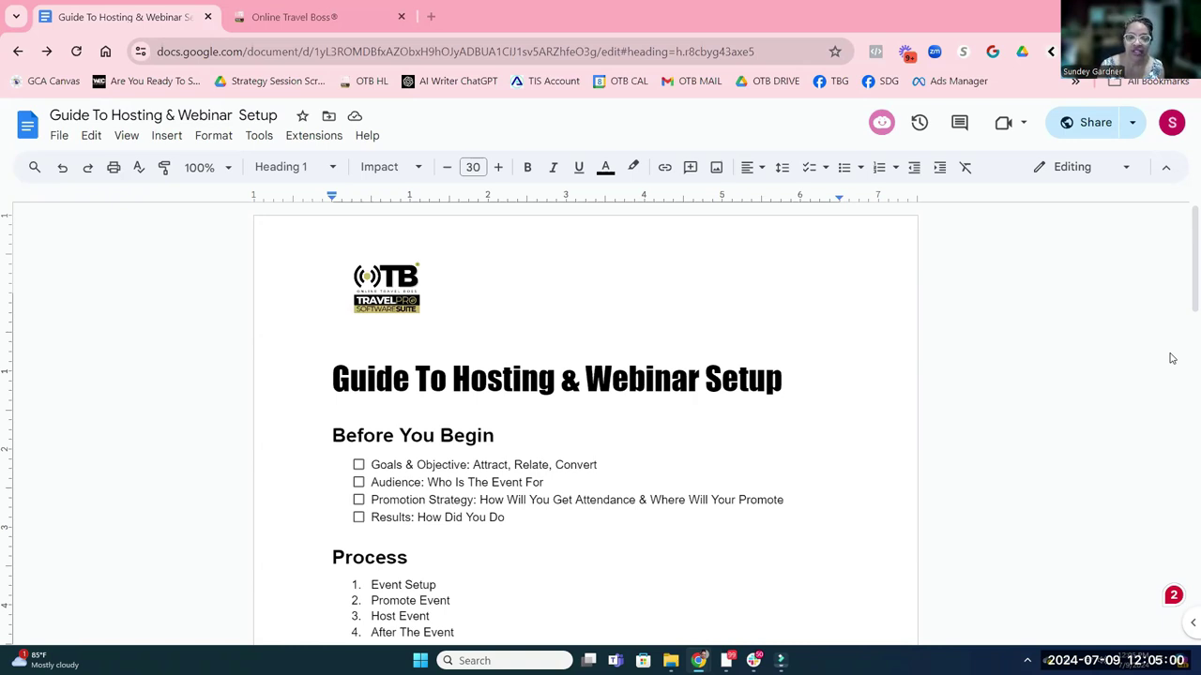
Scroll down to show the What's Needed & Tools checklist with Meeting Platform and Promotional Content
scroll(928, 384, down, 1)
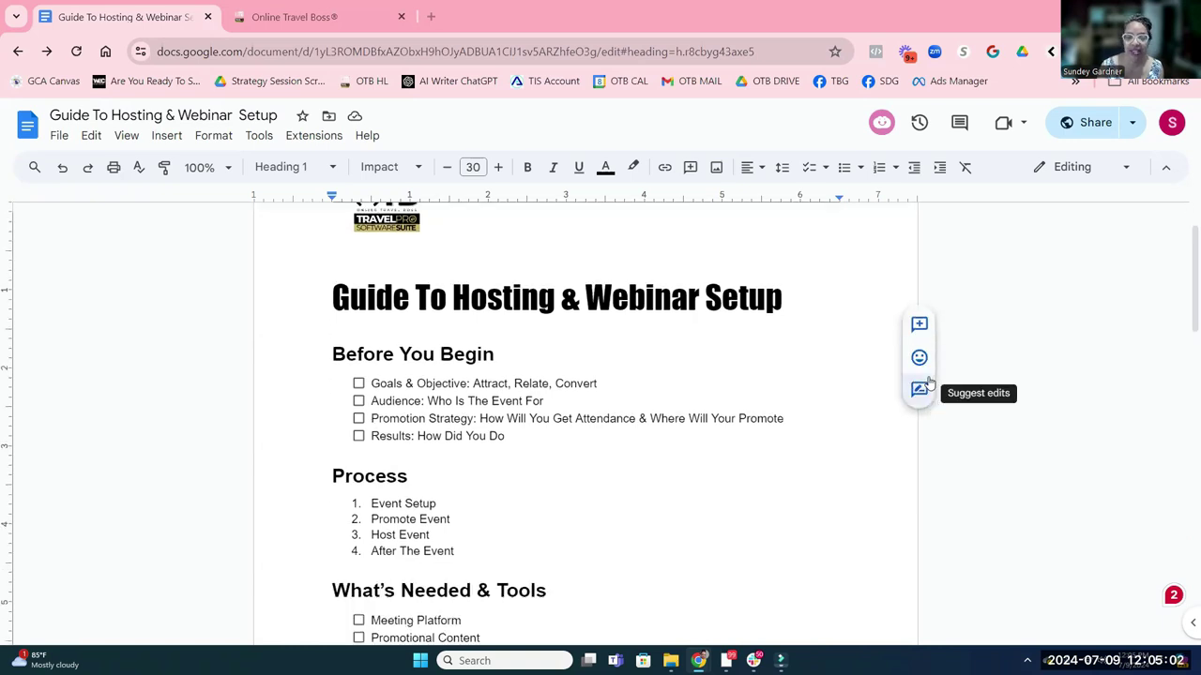
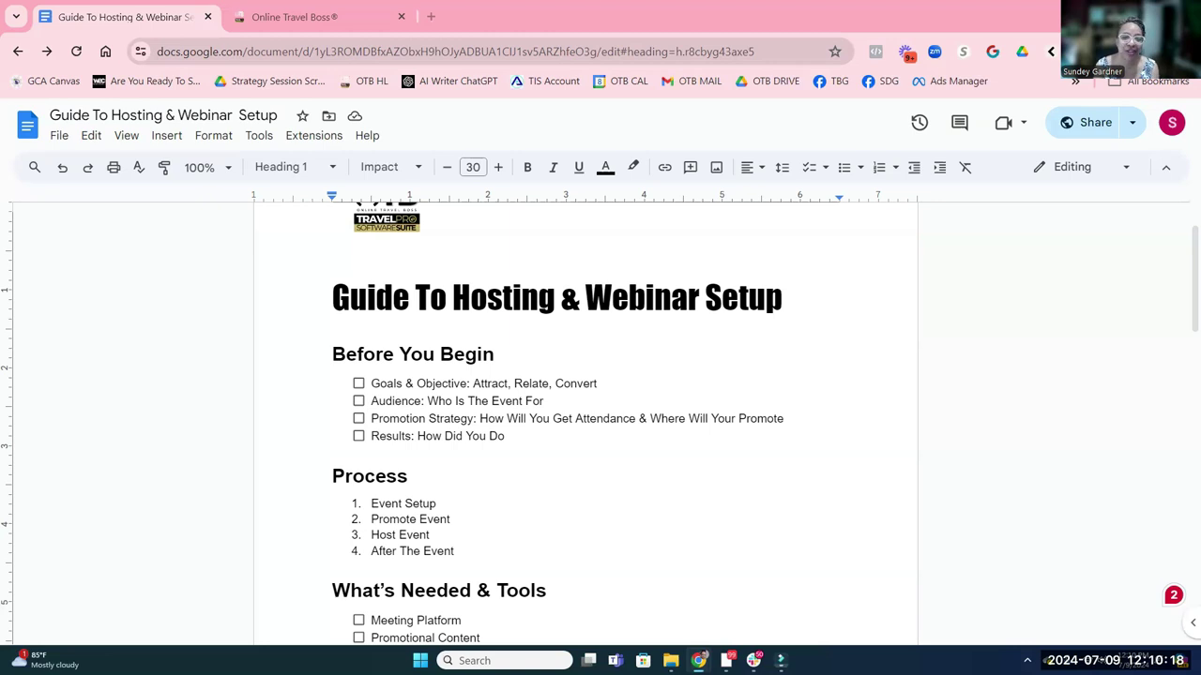
Select and then deselect the four Before You Begin checklist items, moving further down the guide
click(413, 440)
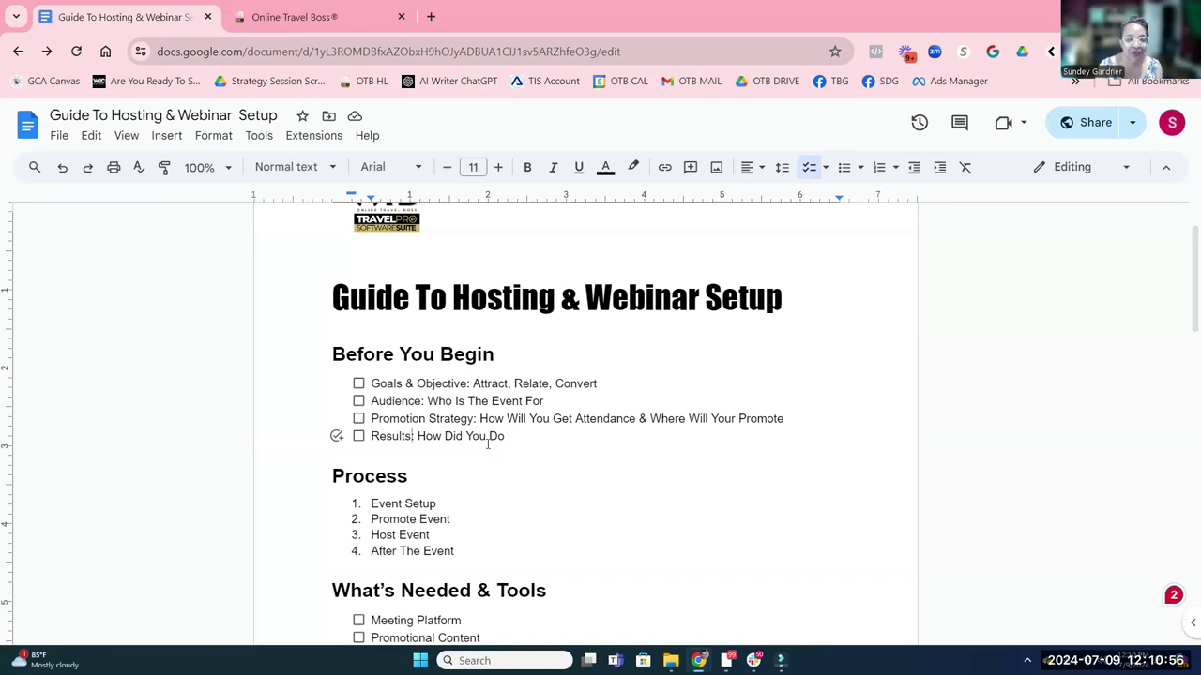
drag(507, 436, 368, 385)
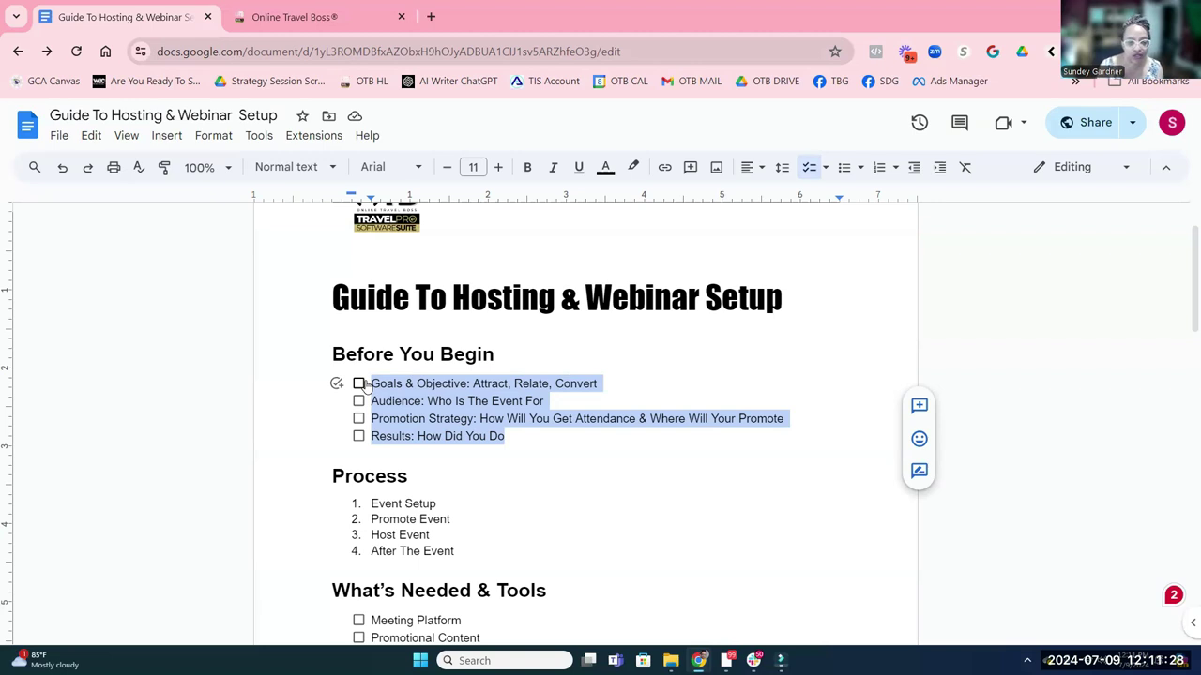
click(487, 492)
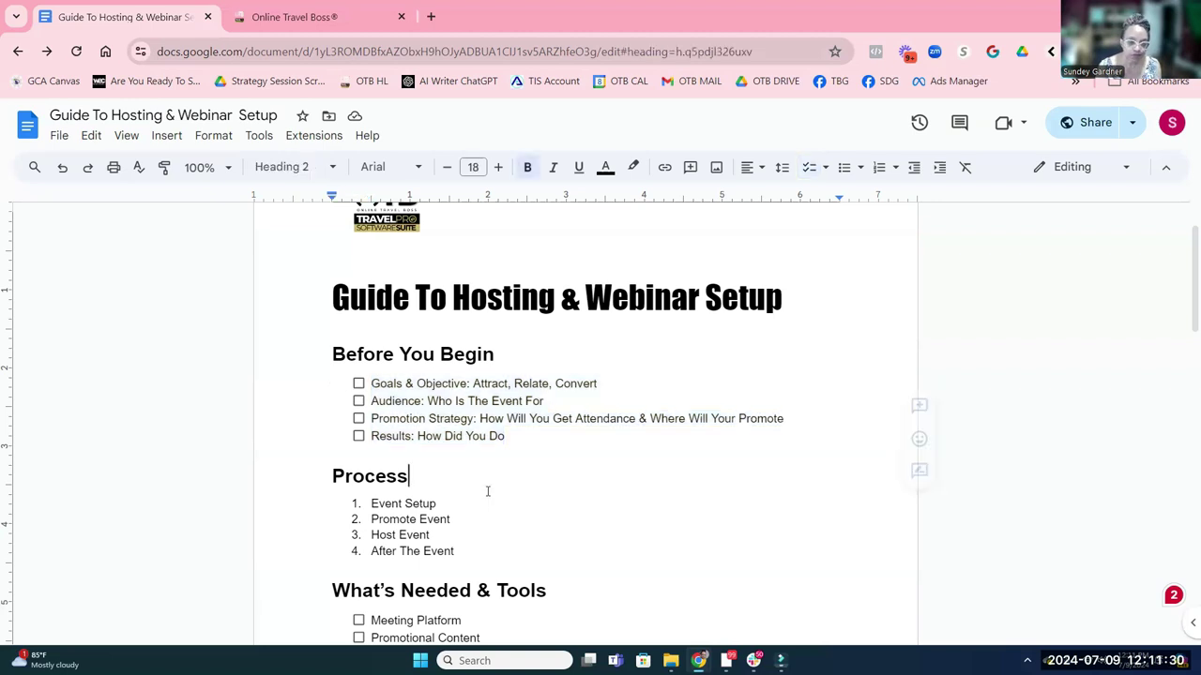
scroll(487, 491, down, 1)
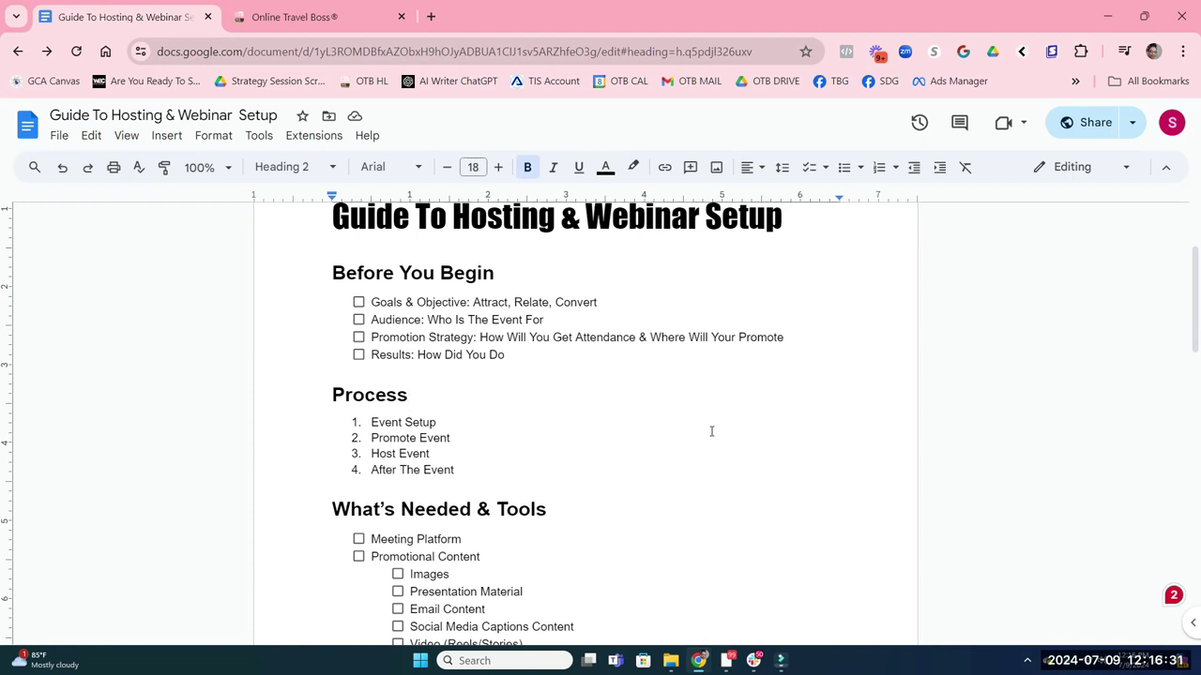
scroll(595, 455, down, 1)
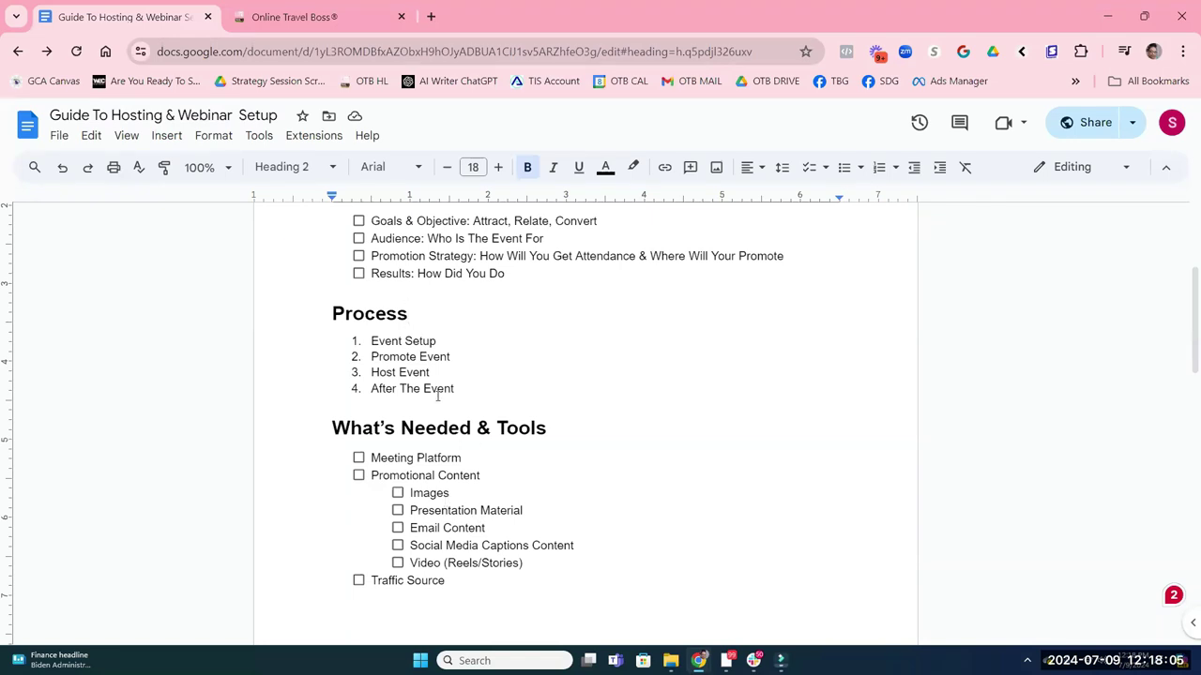
Select the Promote Event step, then place the cursor after Traffic Source and Promotional Content
drag(451, 357, 371, 356)
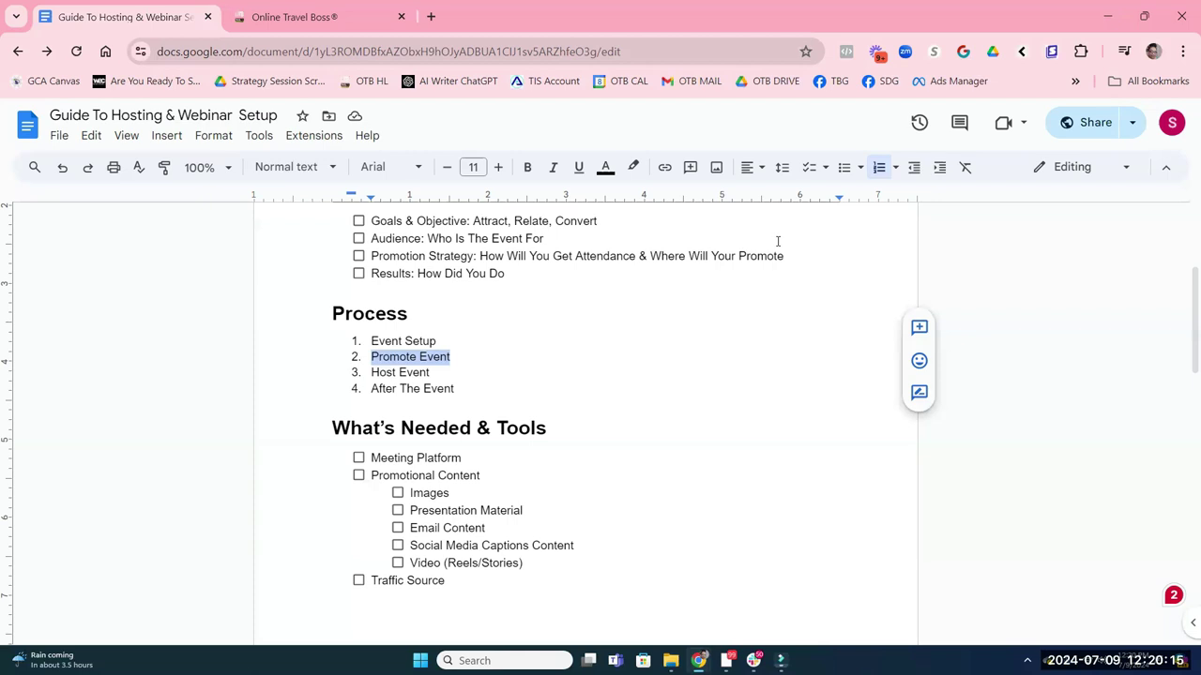
click(459, 586)
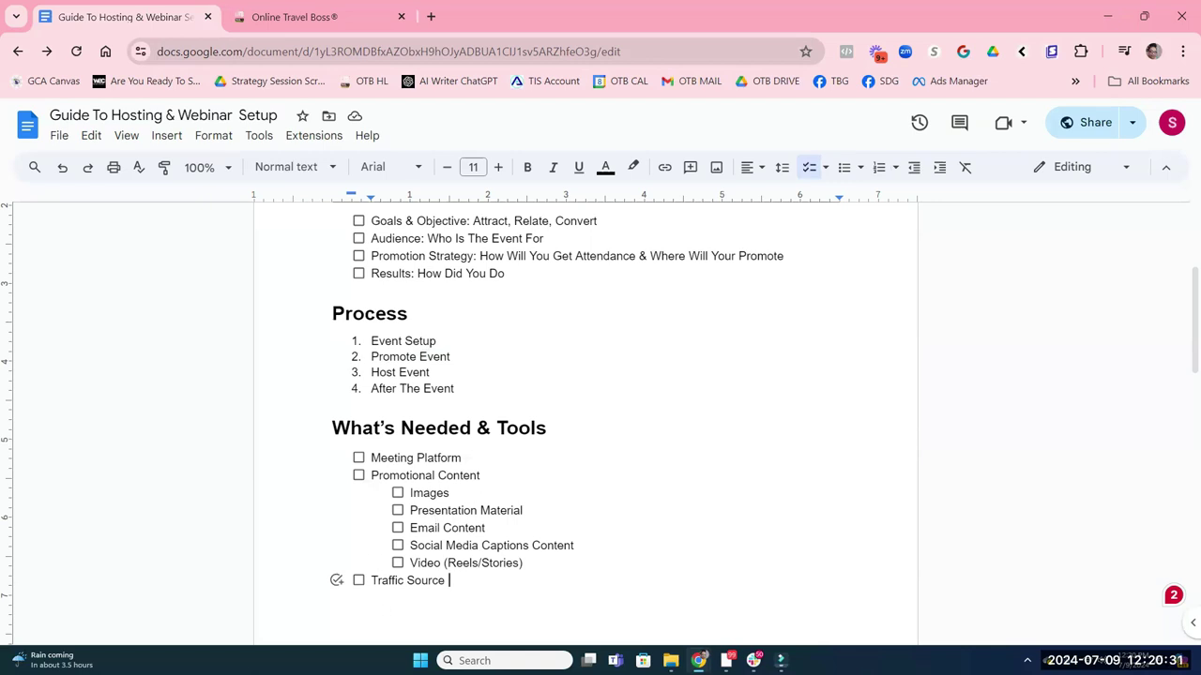
key(alt+Tab)
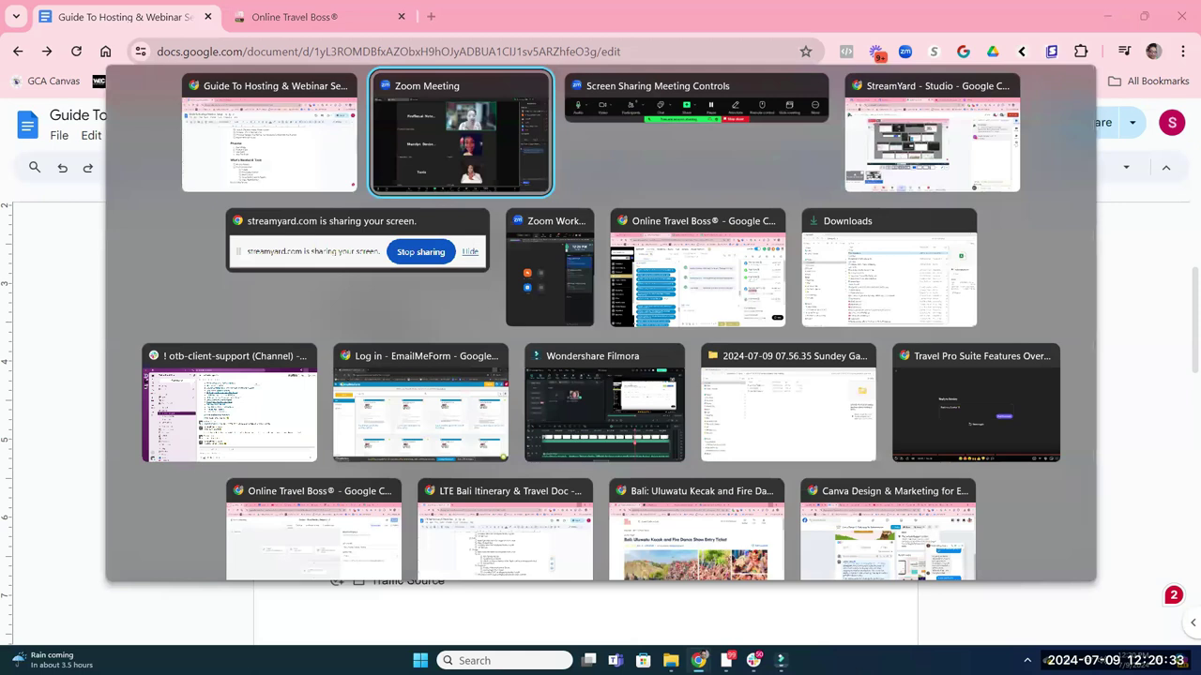
key(Escape)
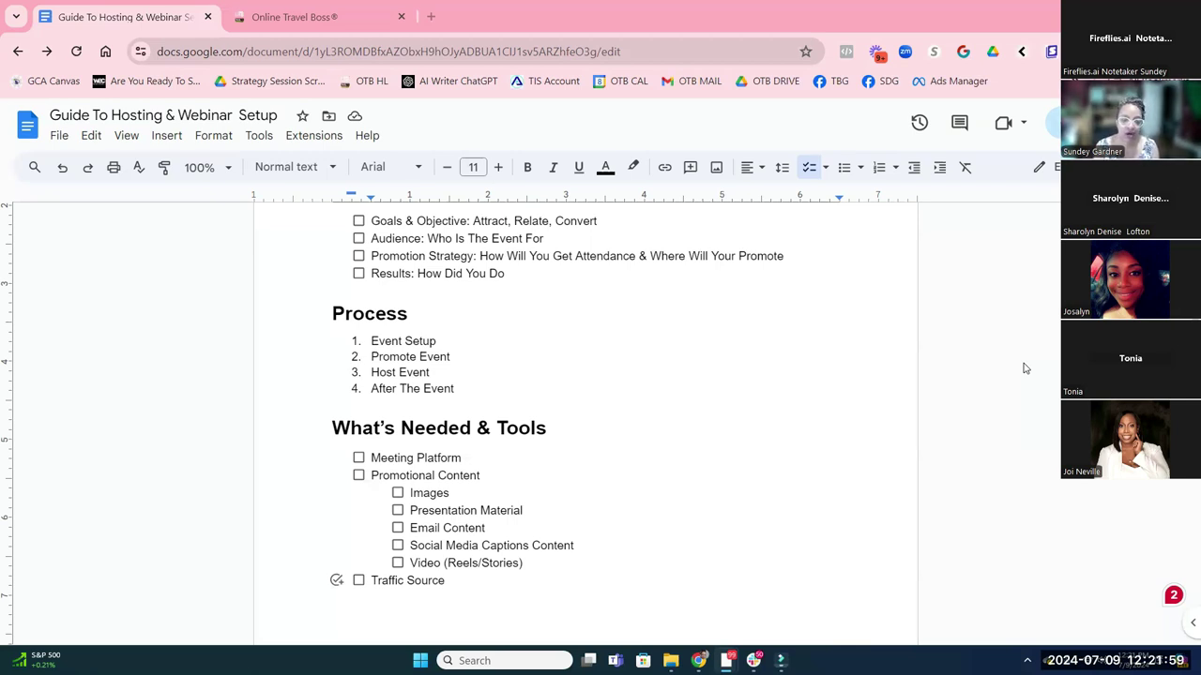
click(897, 481)
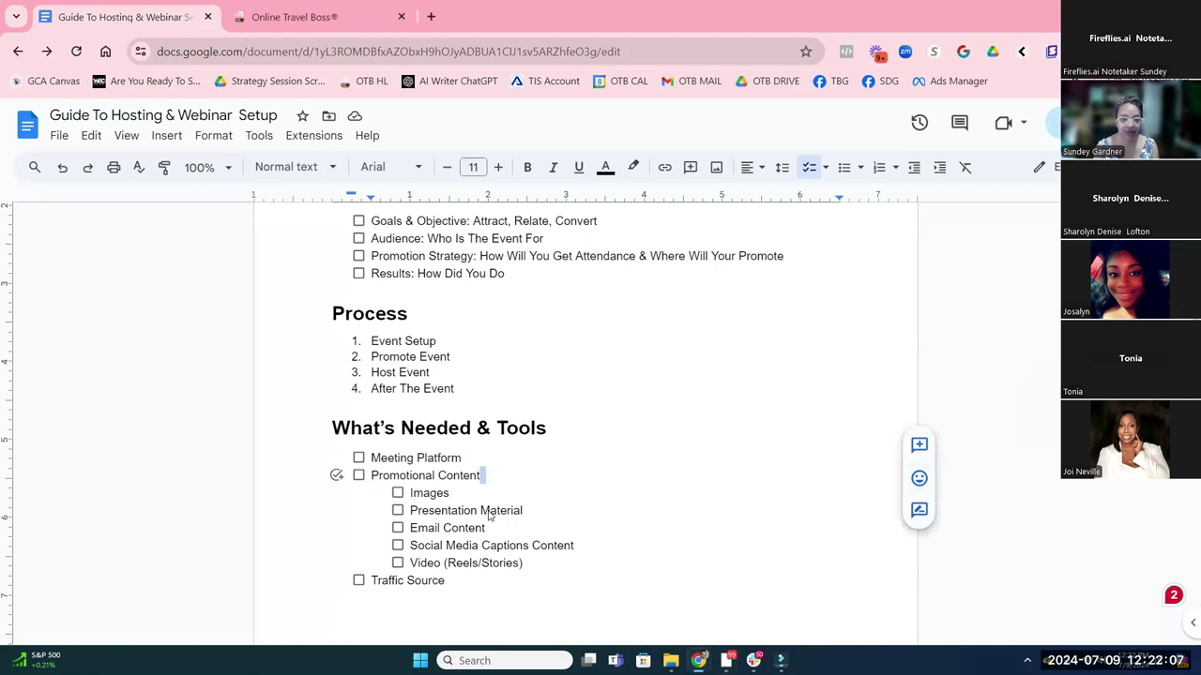
Select the Promote Event list item and scroll to page 2's How TravelPro Suite Can Help You table
scroll(503, 498, down, 1)
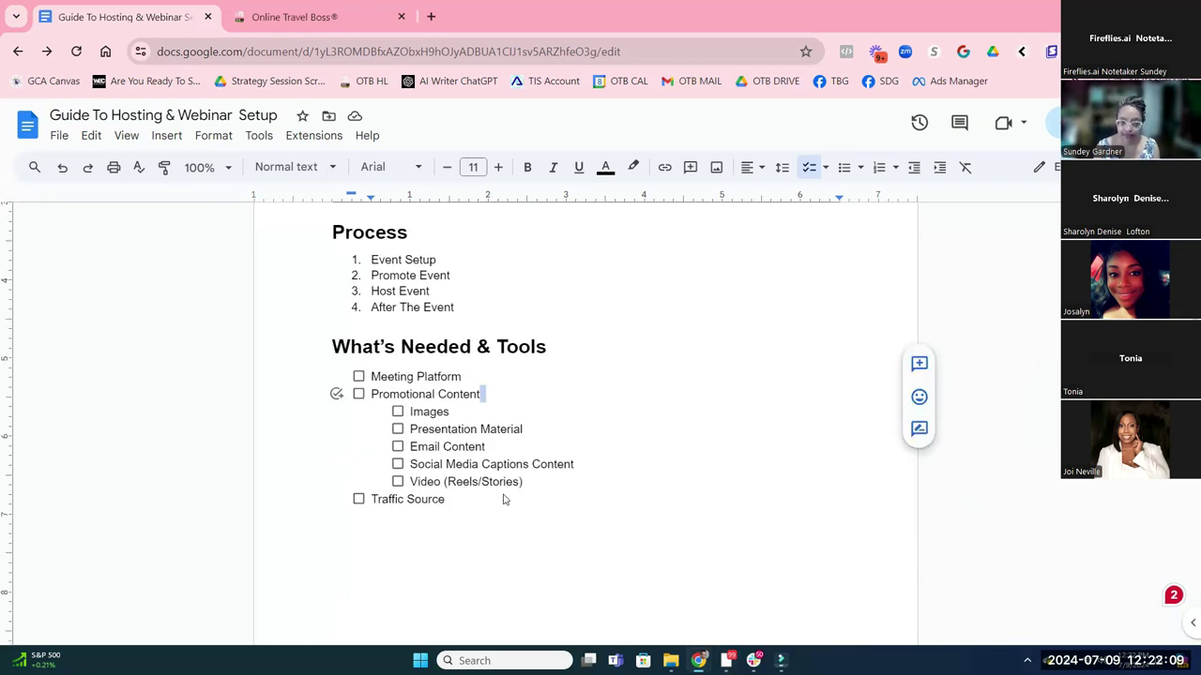
drag(372, 276, 452, 297)
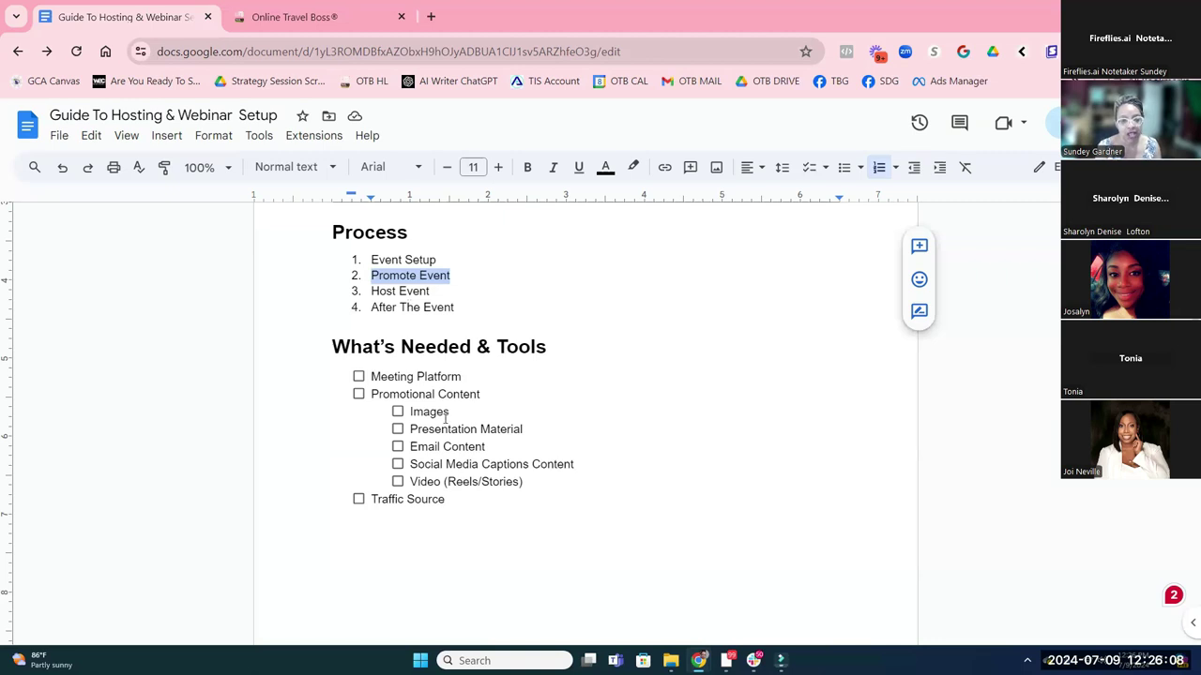
scroll(445, 418, down, 8)
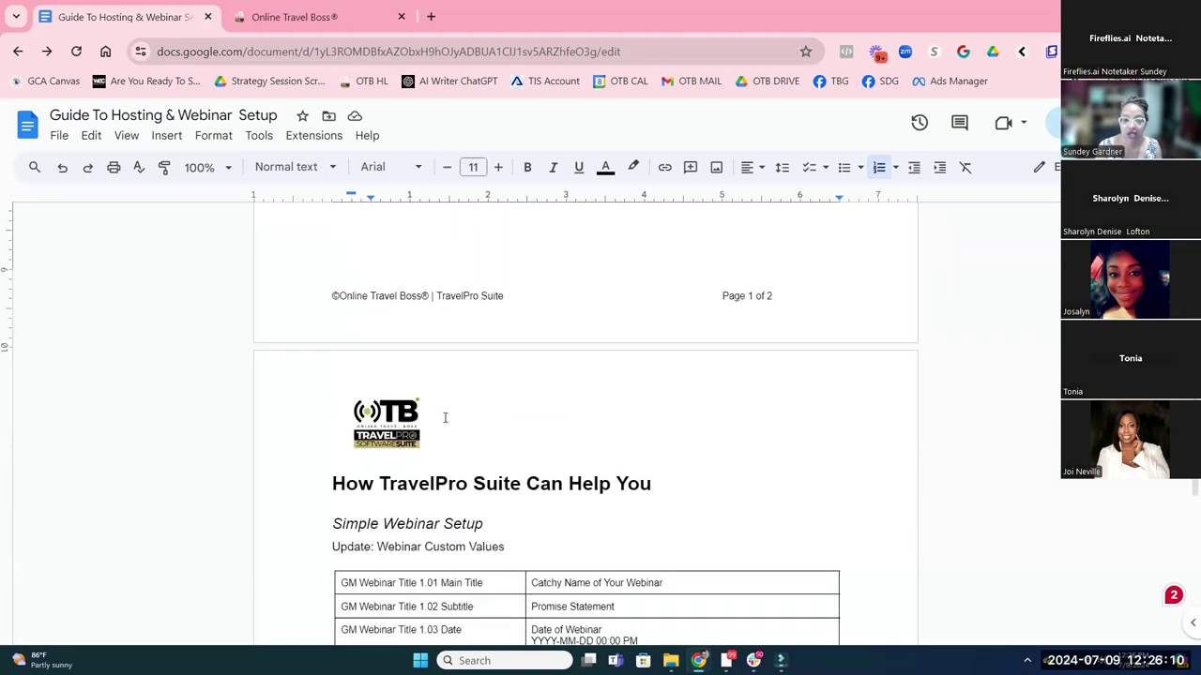
scroll(445, 418, down, 2)
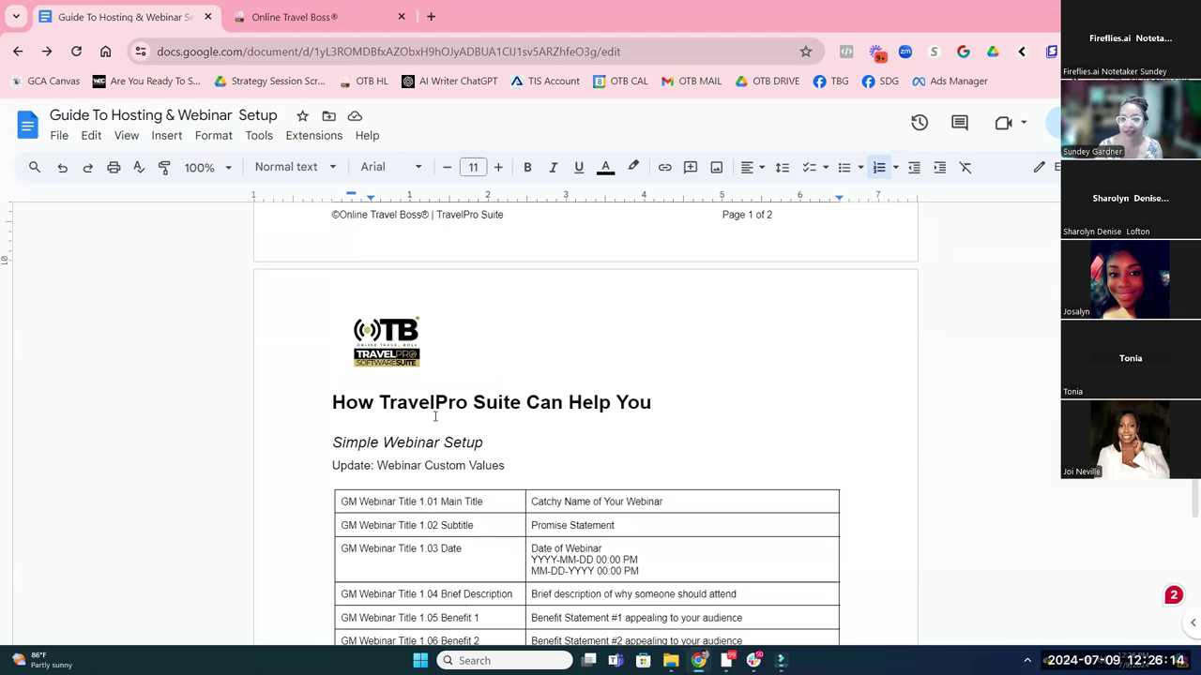
Switch to the Online Travel Boss tab and scroll the OTB Demo Training dashboard's sidebar menu
click(272, 21)
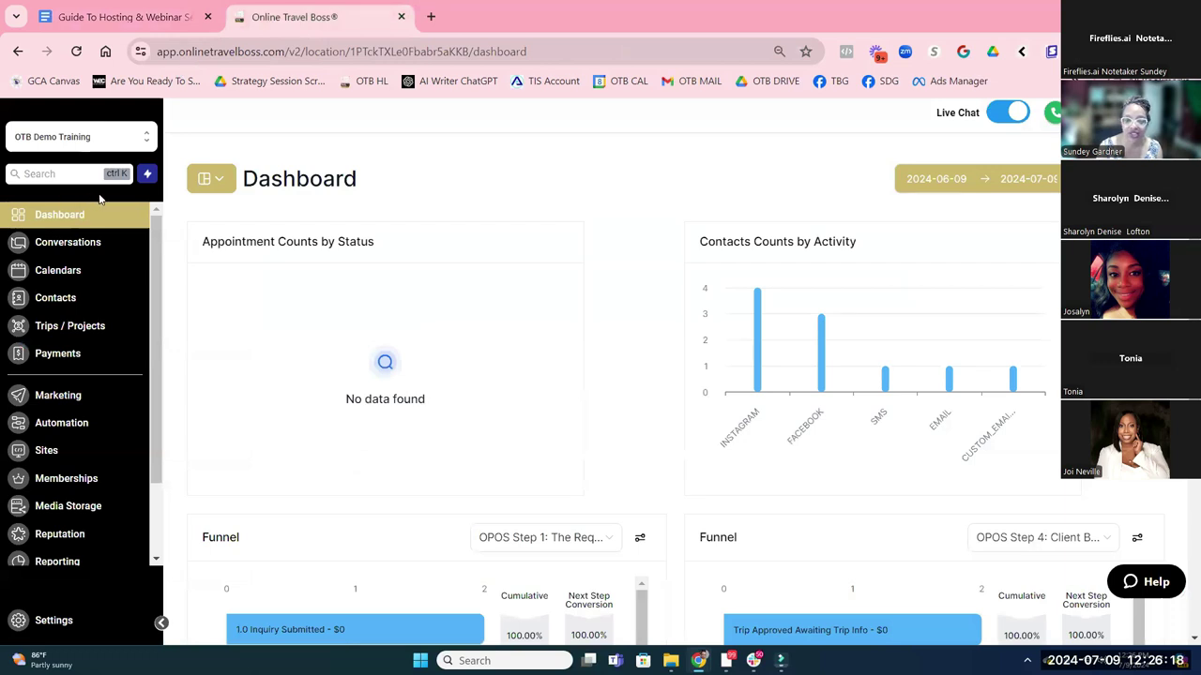
scroll(106, 208, down, 1)
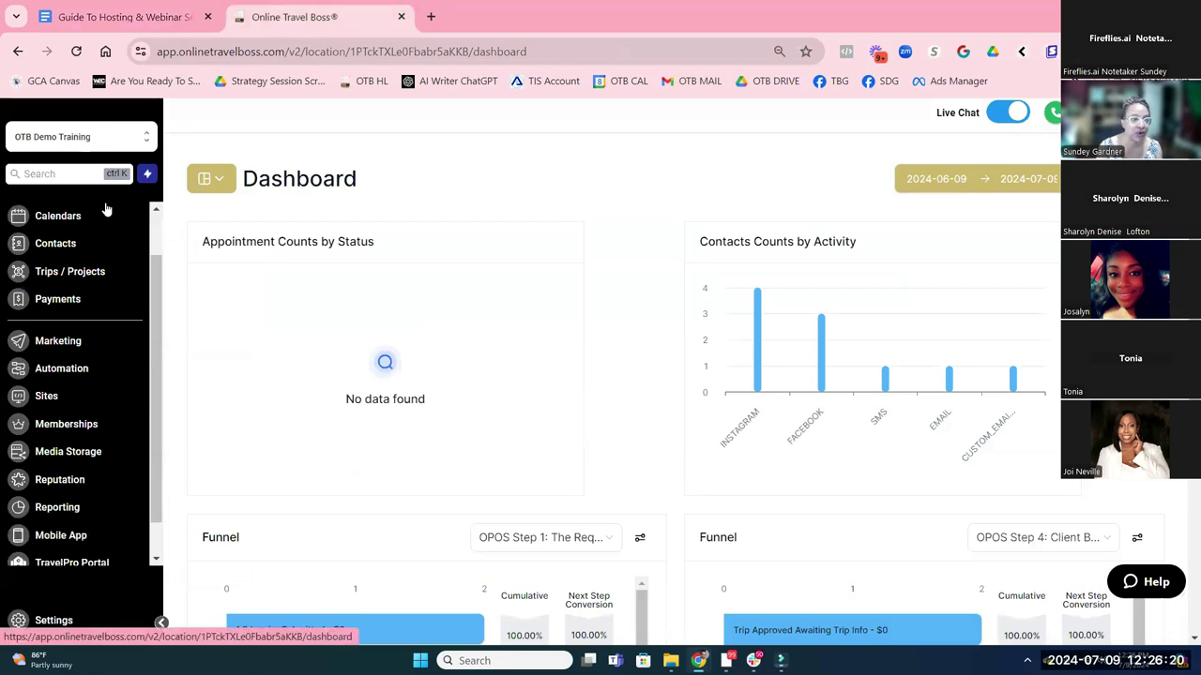
scroll(105, 209, down, 1)
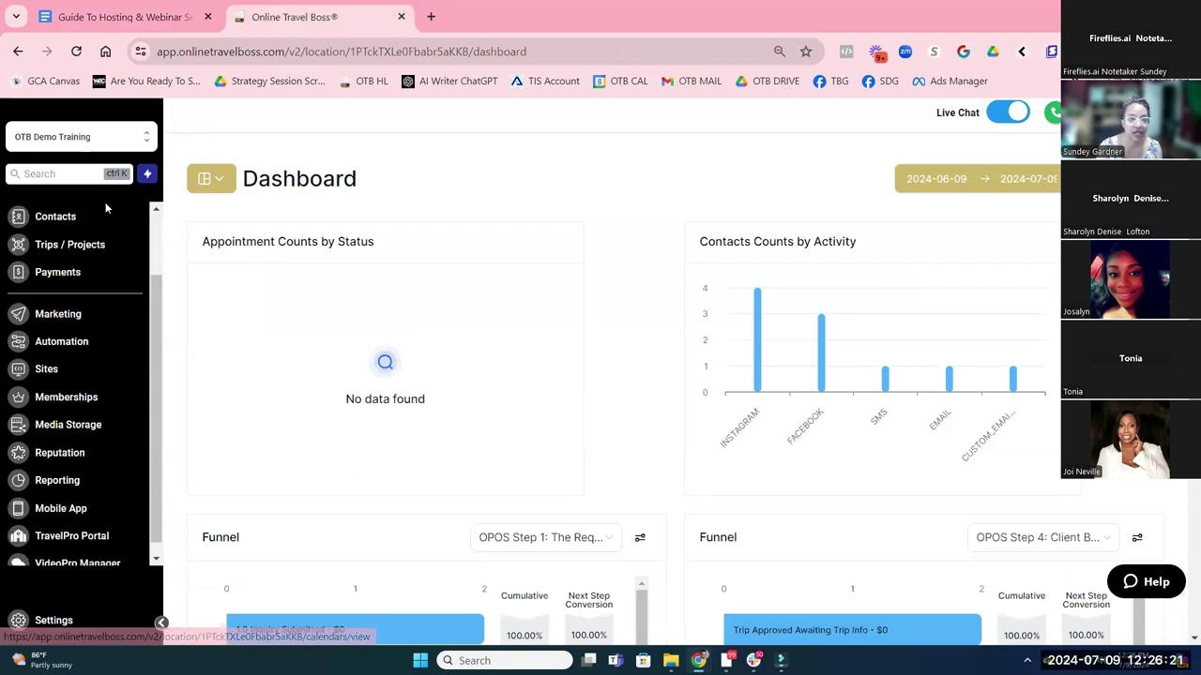
Go back to the Guide To Hosting & Webinar Setup doc and scroll past the custom values table
click(126, 18)
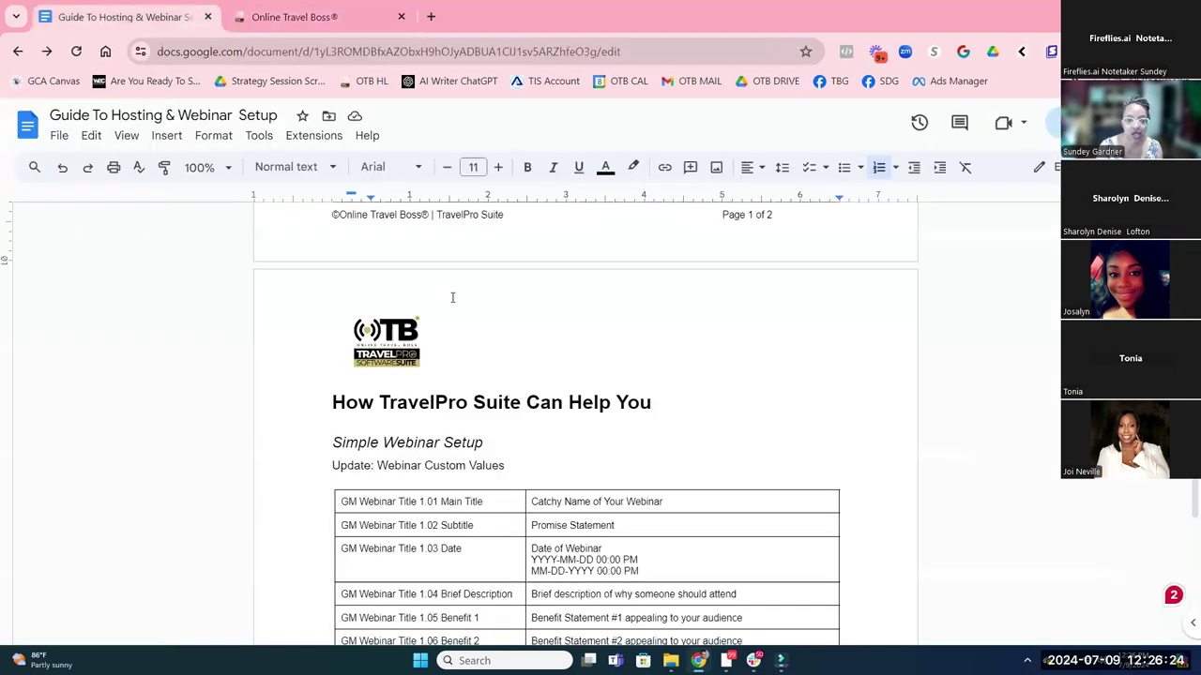
scroll(499, 335, down, 2)
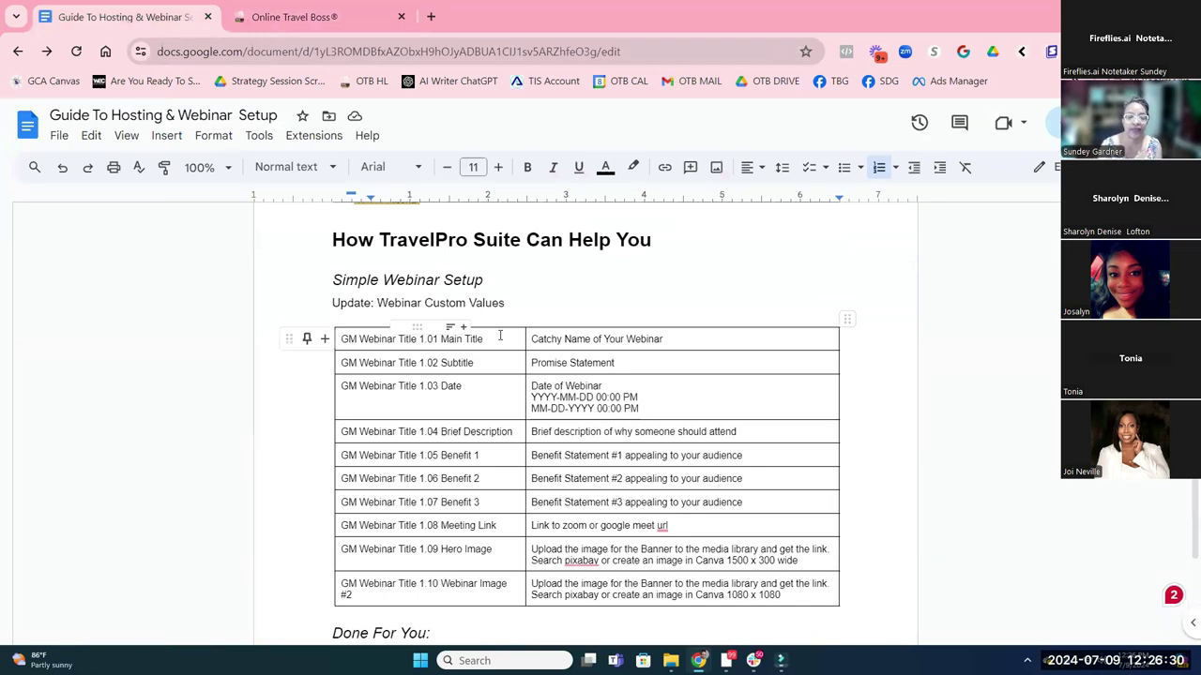
scroll(520, 356, down, 3)
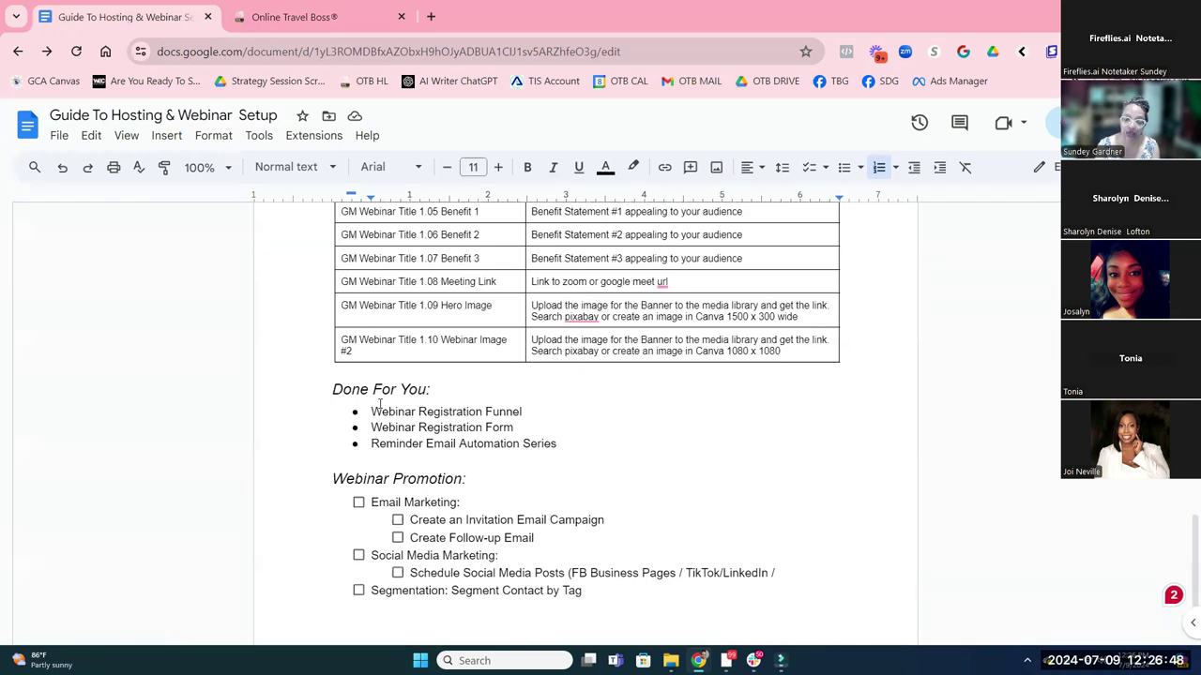
drag(372, 412, 526, 409)
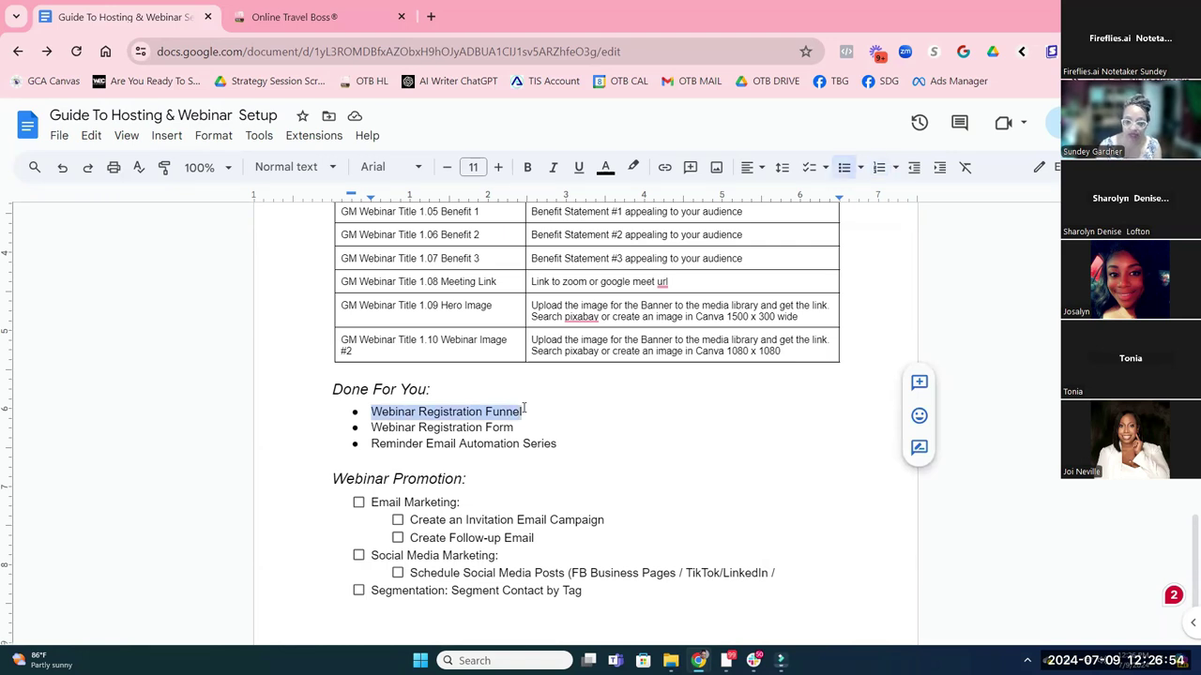
drag(518, 427, 421, 424)
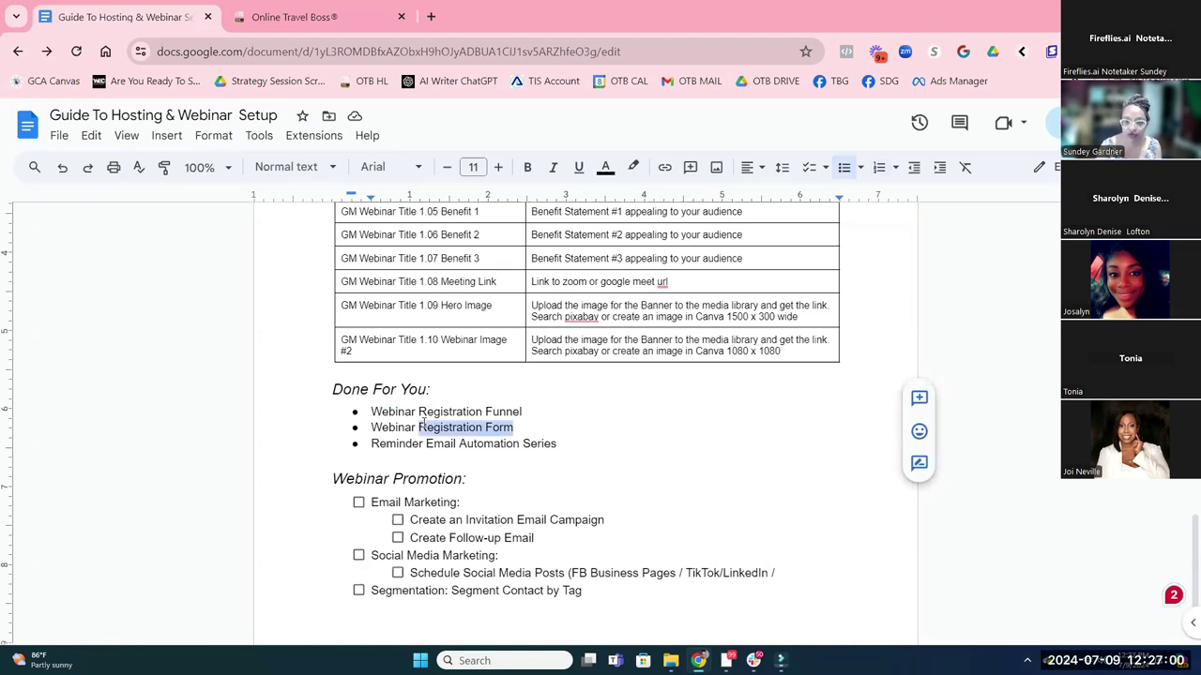
drag(425, 443, 557, 445)
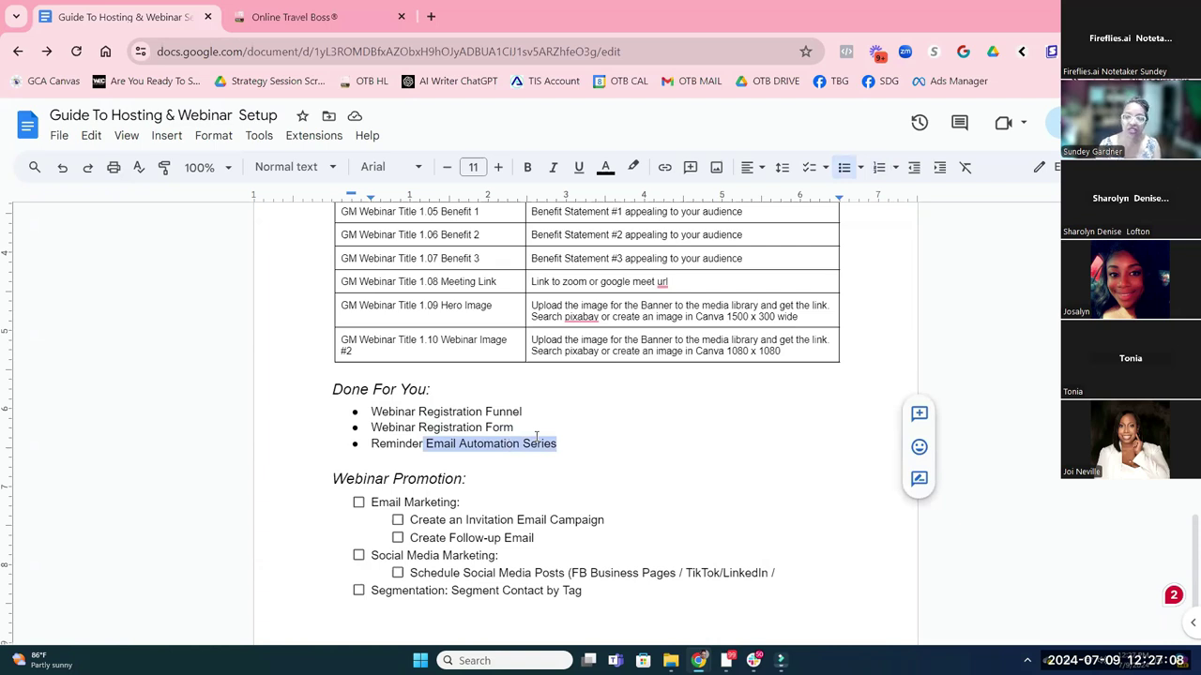
click(432, 407)
drag(372, 413, 560, 443)
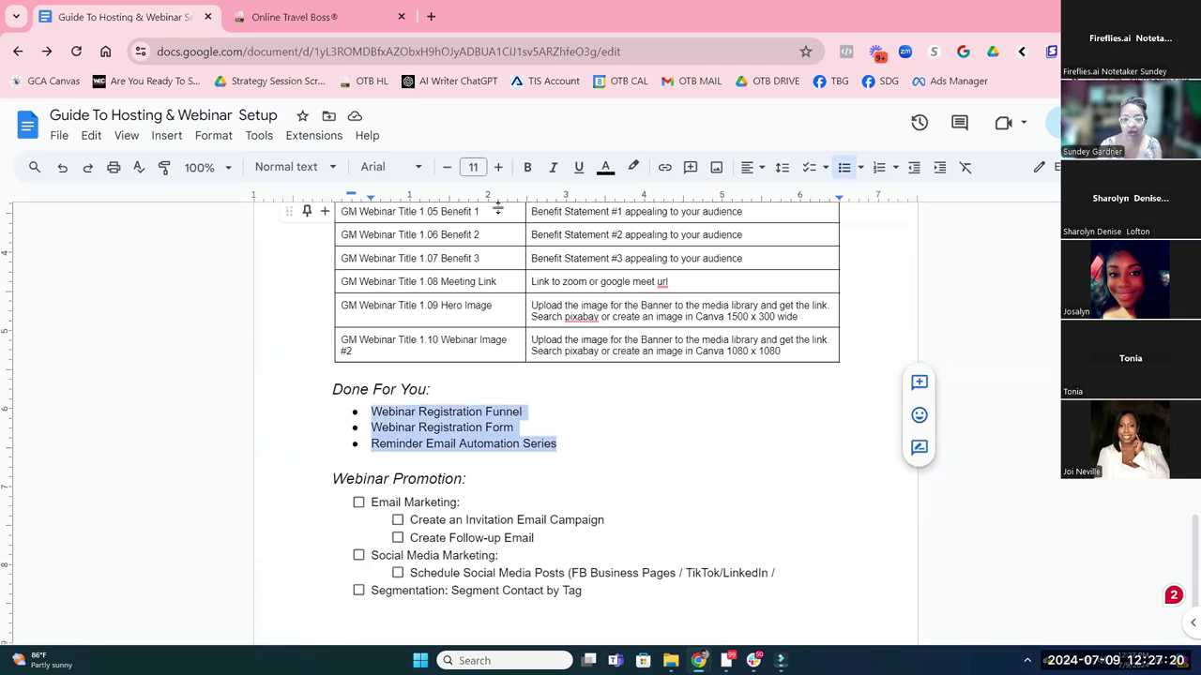
scroll(497, 207, up, 2)
drag(484, 263, 506, 511)
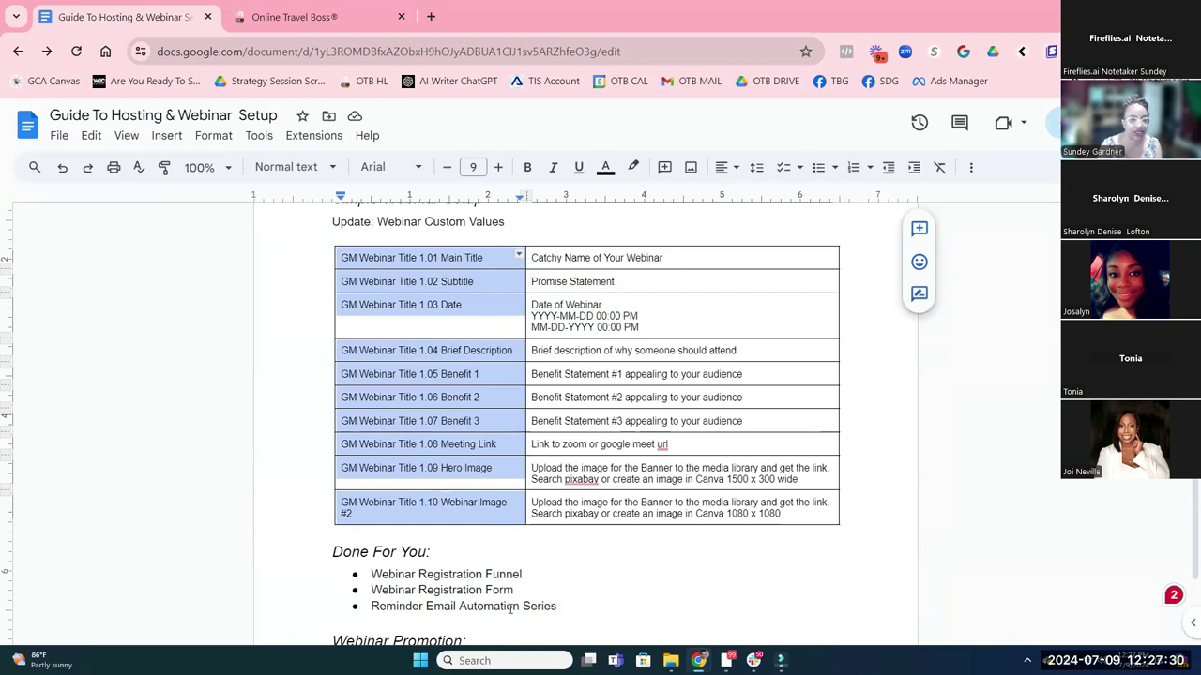
In Funnels, open the OPOS Step 90: General Marketing folder and its GM 90.20 Webinar Registration funnel
click(240, 18)
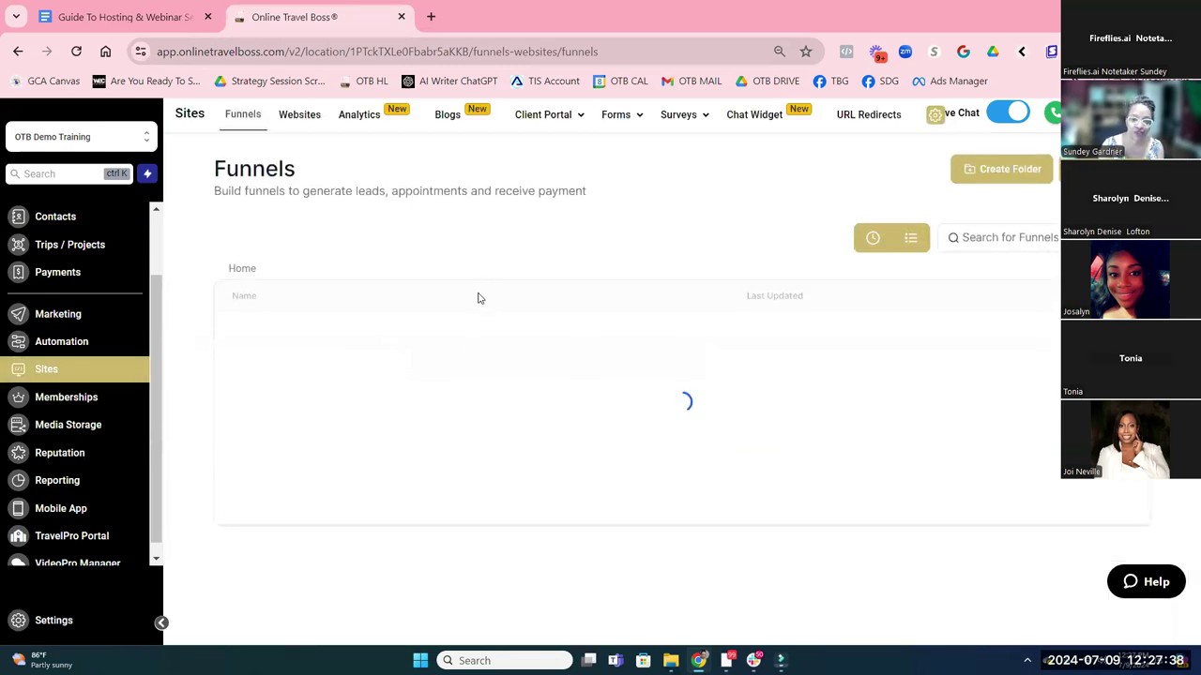
scroll(469, 330, down, 2)
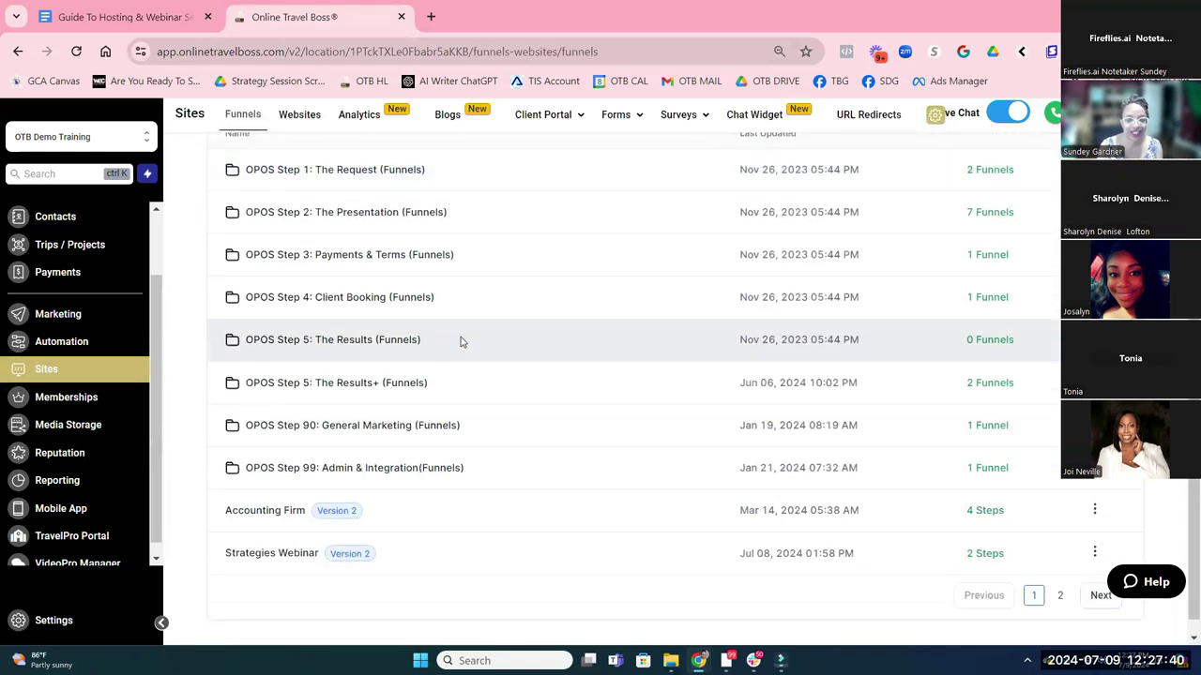
click(338, 421)
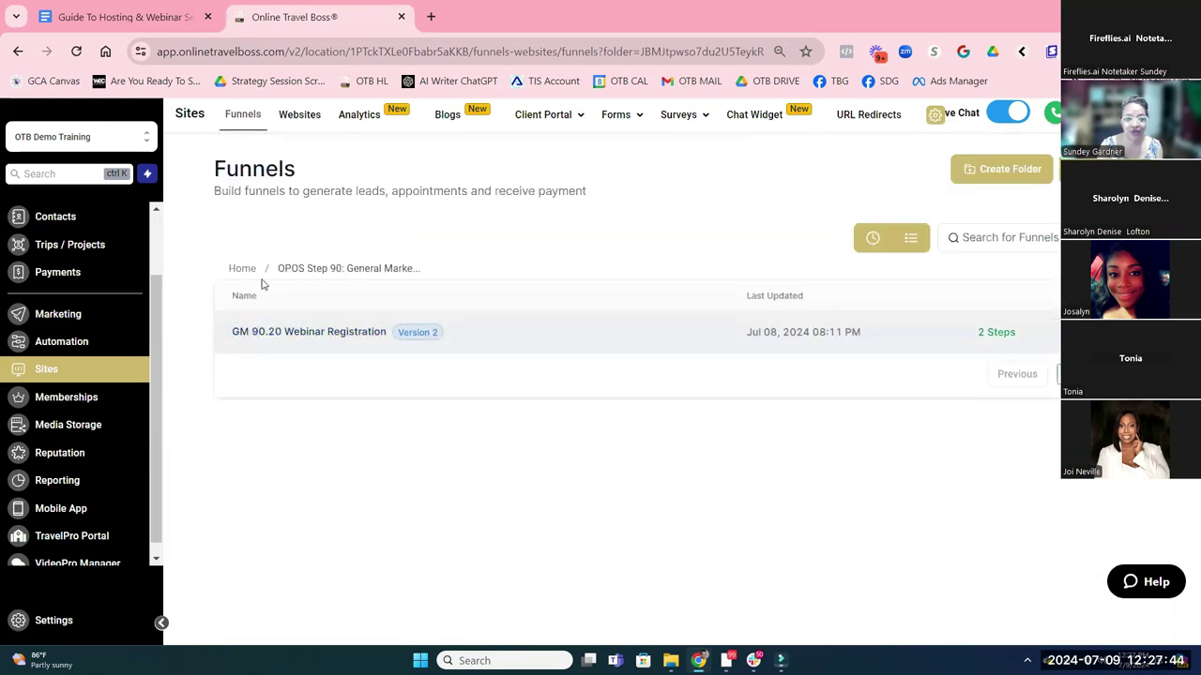
click(315, 333)
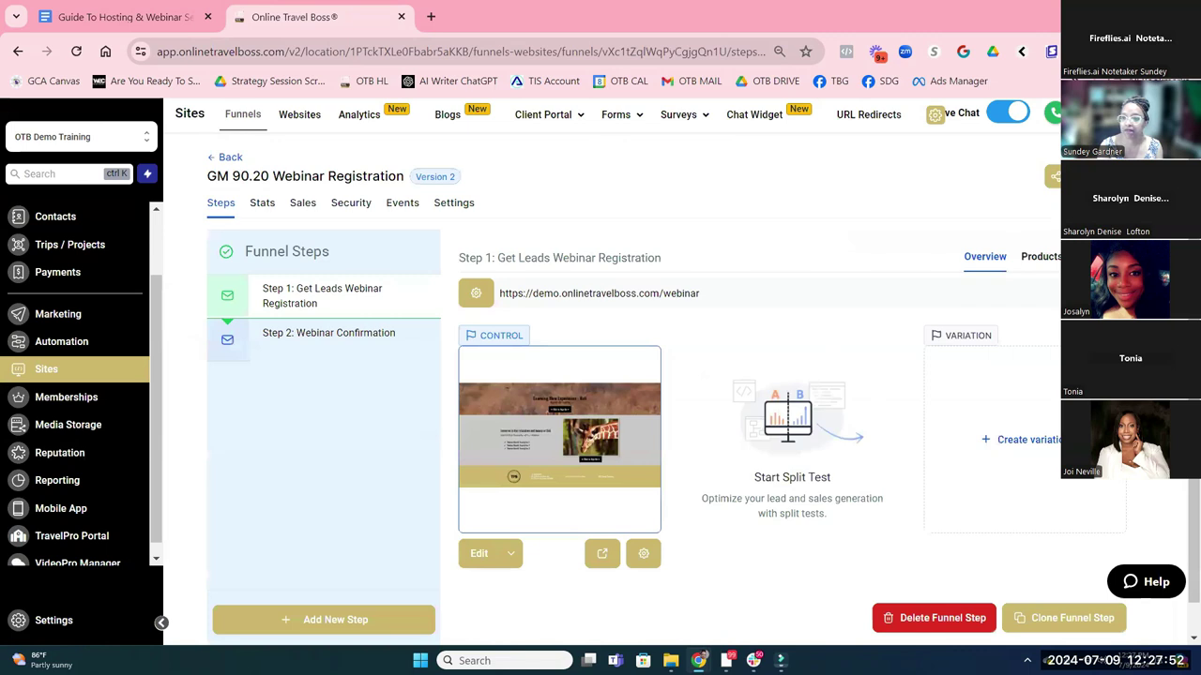
Open Step 1's live page in a new tab, close the SEO Meta Data panel, then view the live page
click(459, 289)
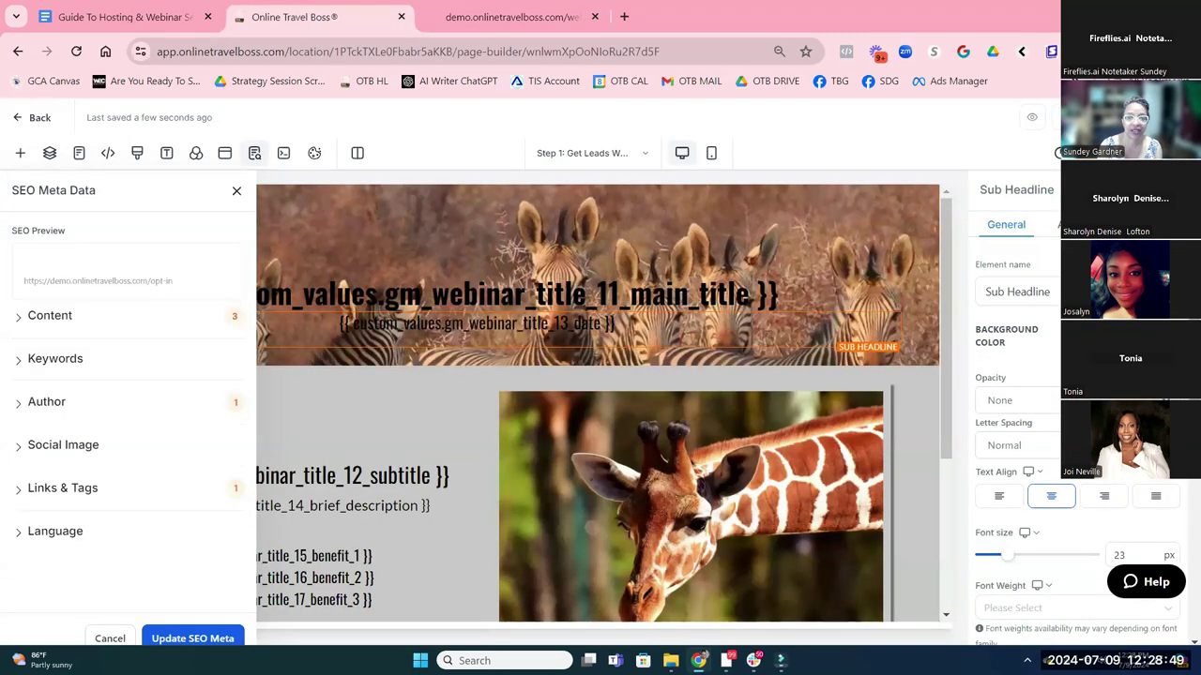
click(237, 190)
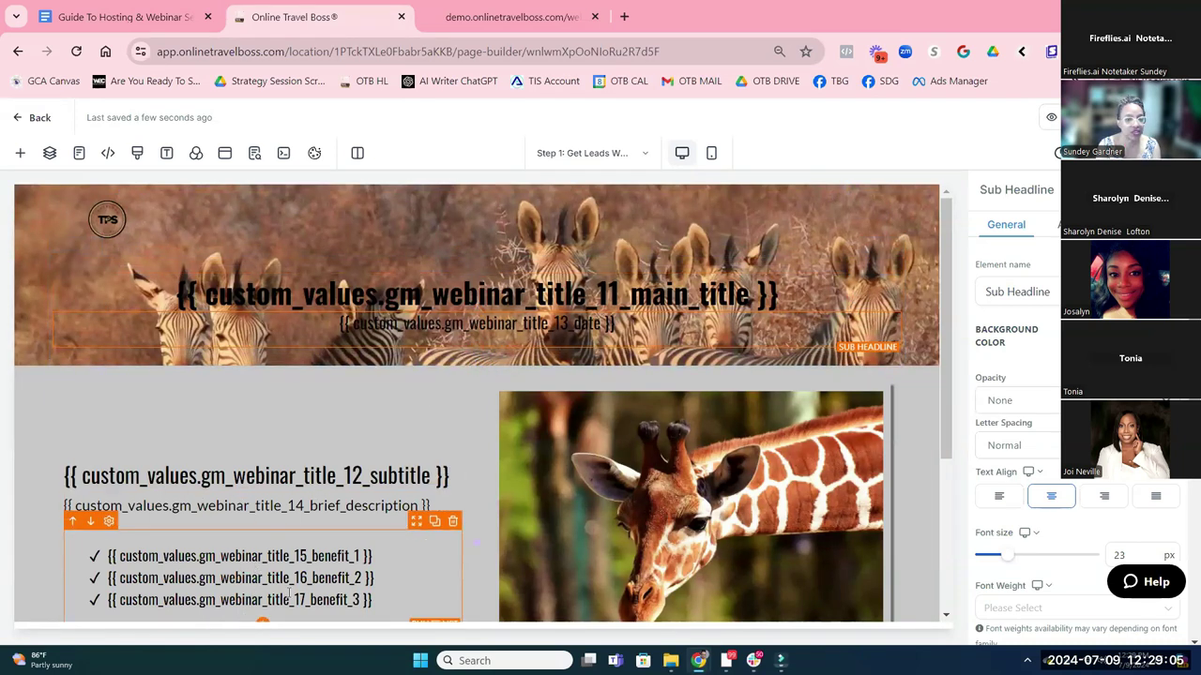
scroll(769, 504, down, 3)
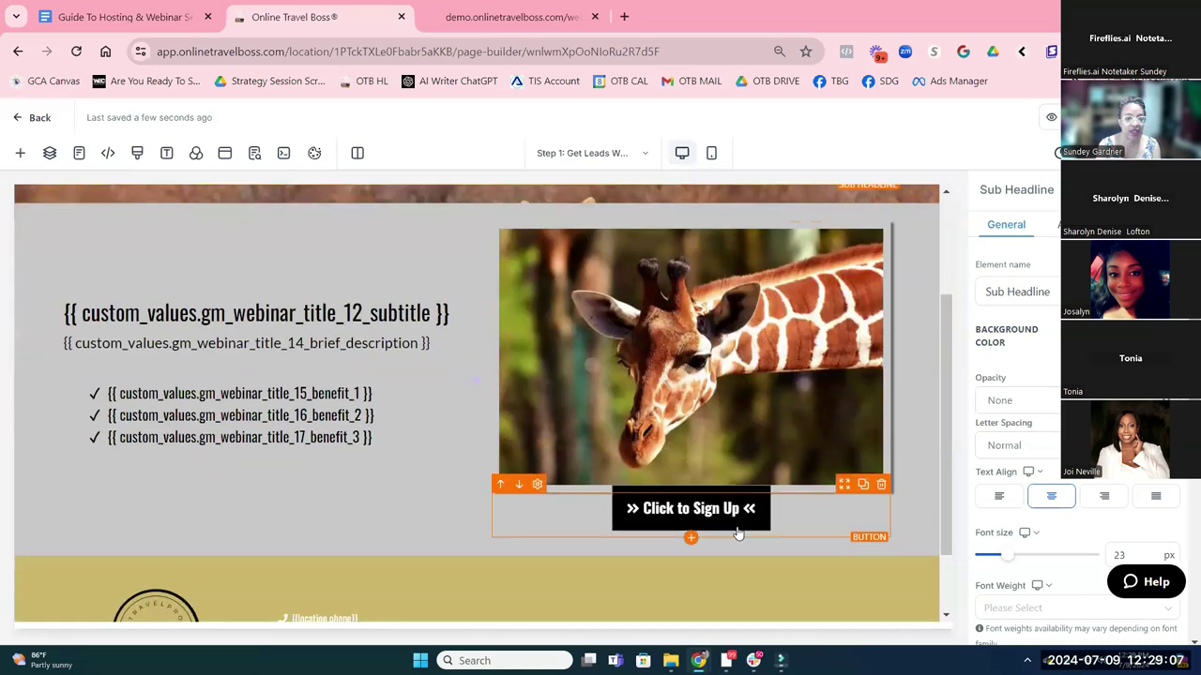
click(502, 16)
Reload the live webinarsignup page and open its Click to Sign Up popup form
click(617, 50)
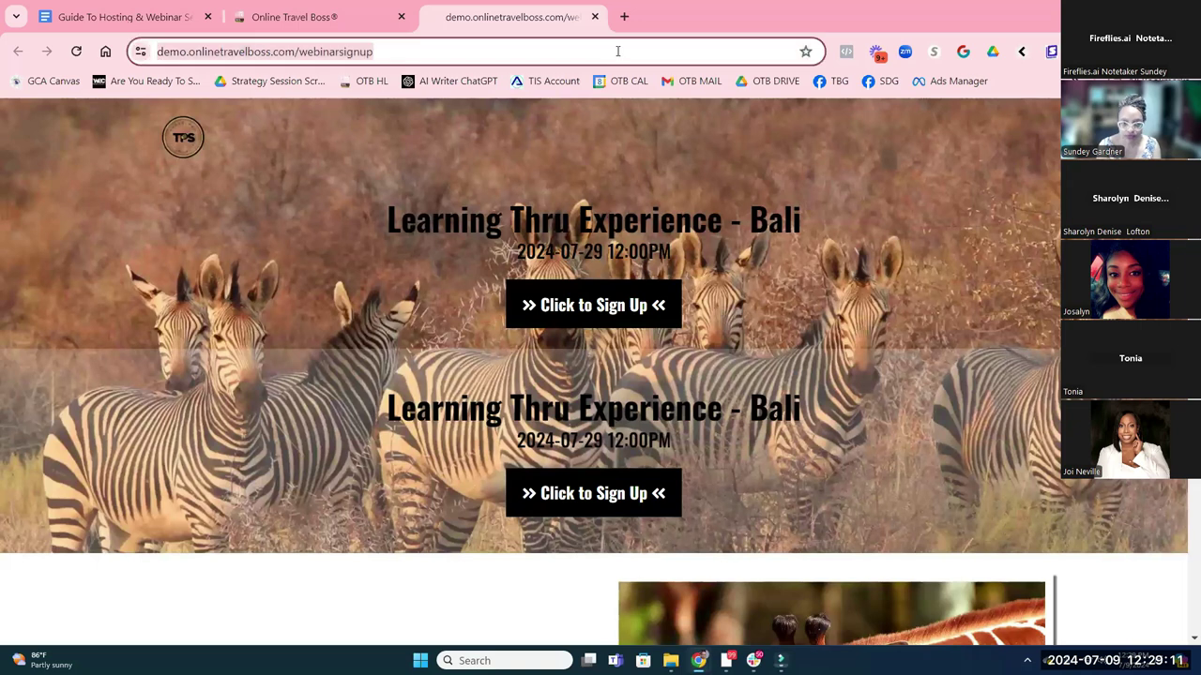
key(Return)
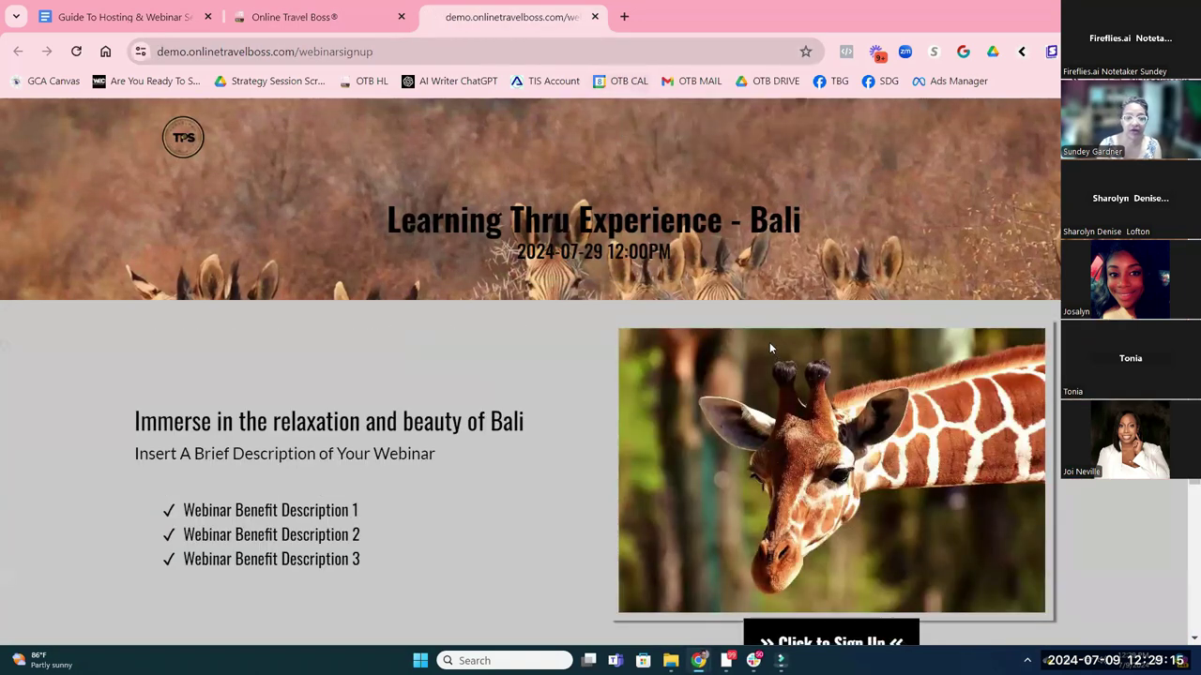
scroll(769, 342, down, 1)
scroll(712, 310, up, 1)
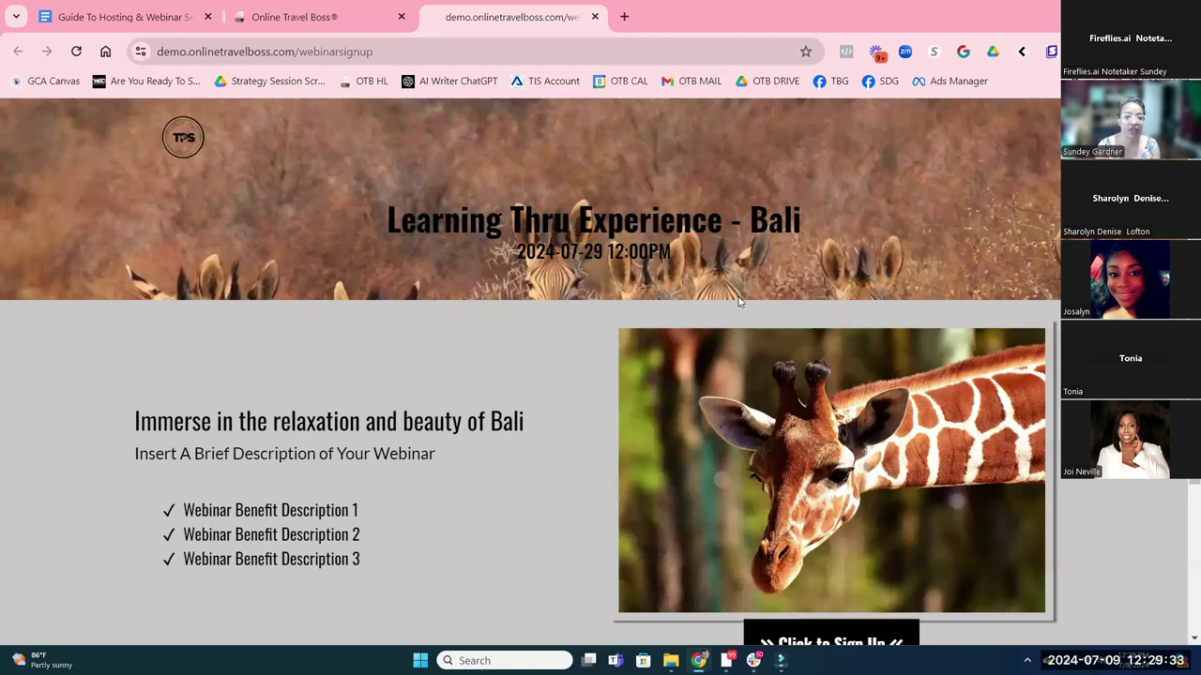
scroll(480, 483, down, 2)
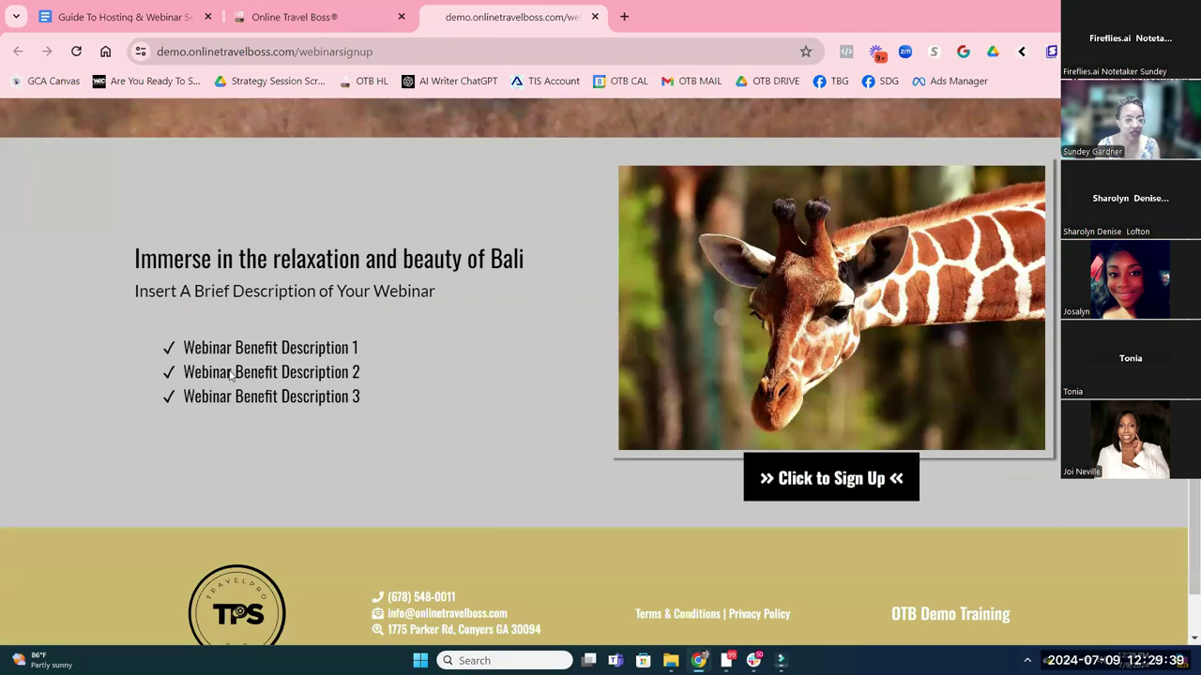
click(804, 488)
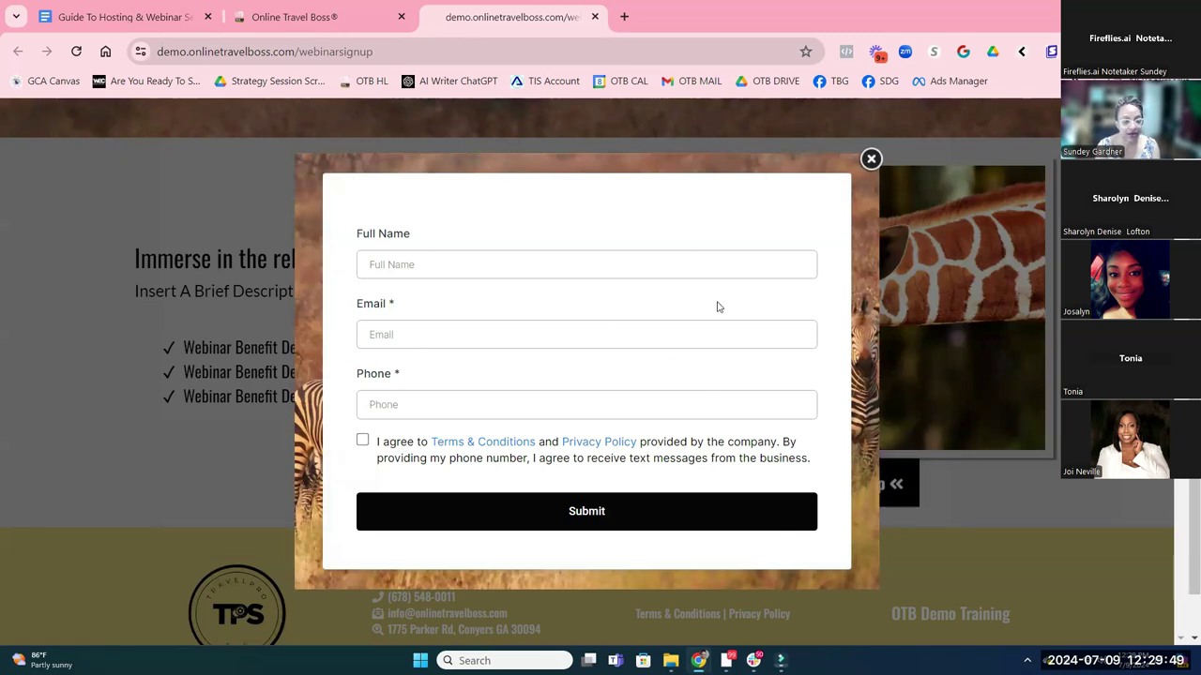
Enter the registrant's full name, email and phone number, tick the consent box, and submit
click(554, 257)
key(Tab)
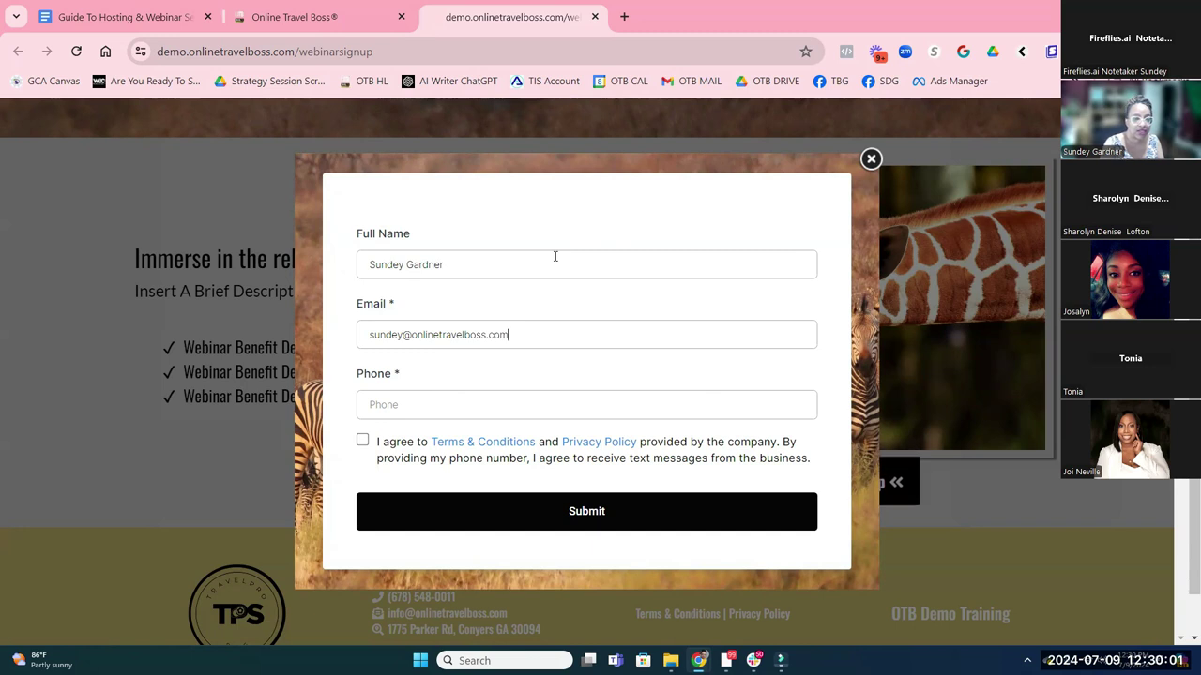
click(416, 400)
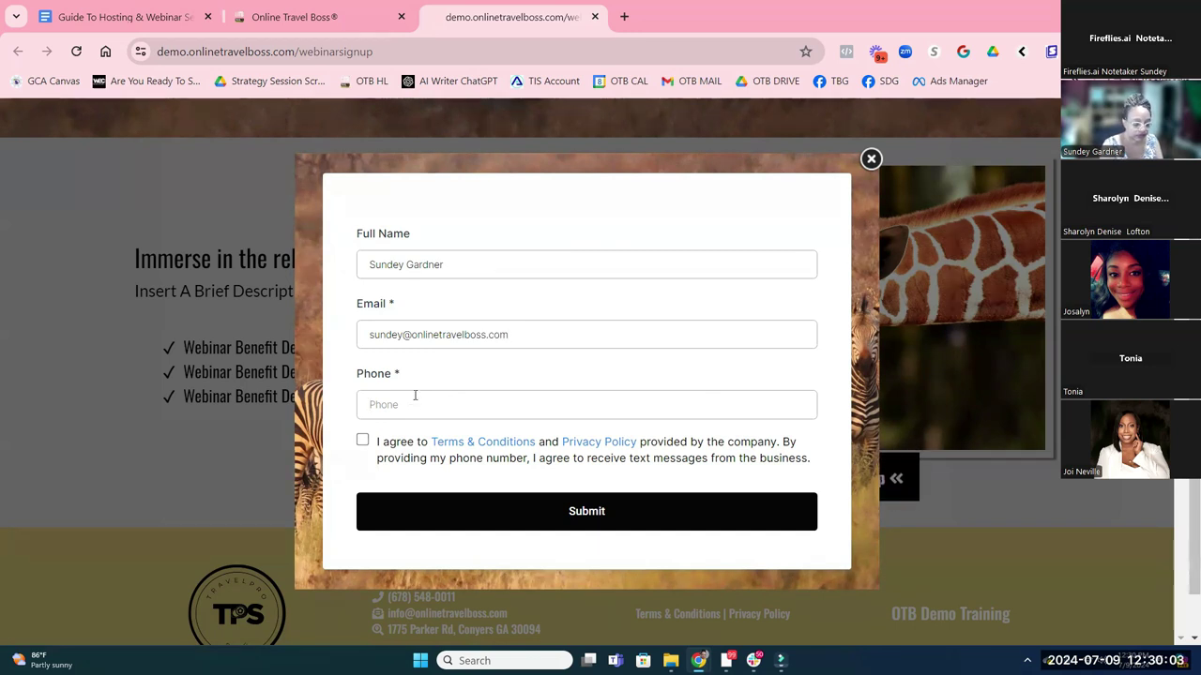
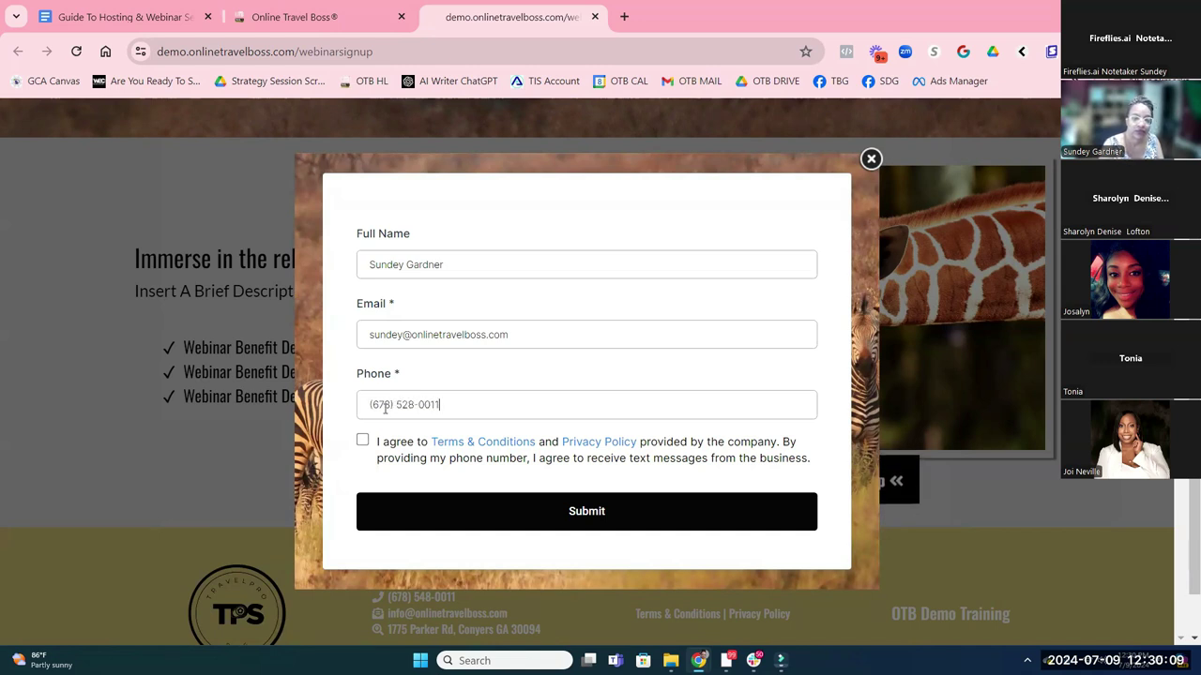
click(363, 440)
click(442, 516)
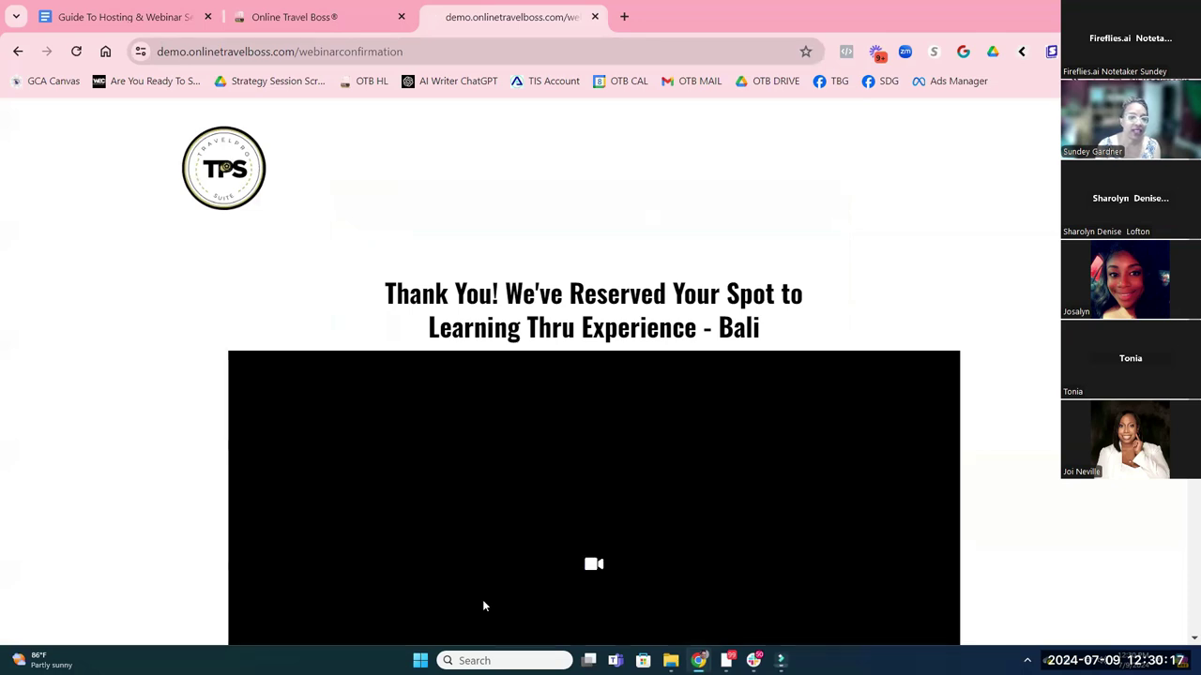
Scroll through the Bali webinar confirmation page, then return to the page builder tab
scroll(841, 433, down, 1)
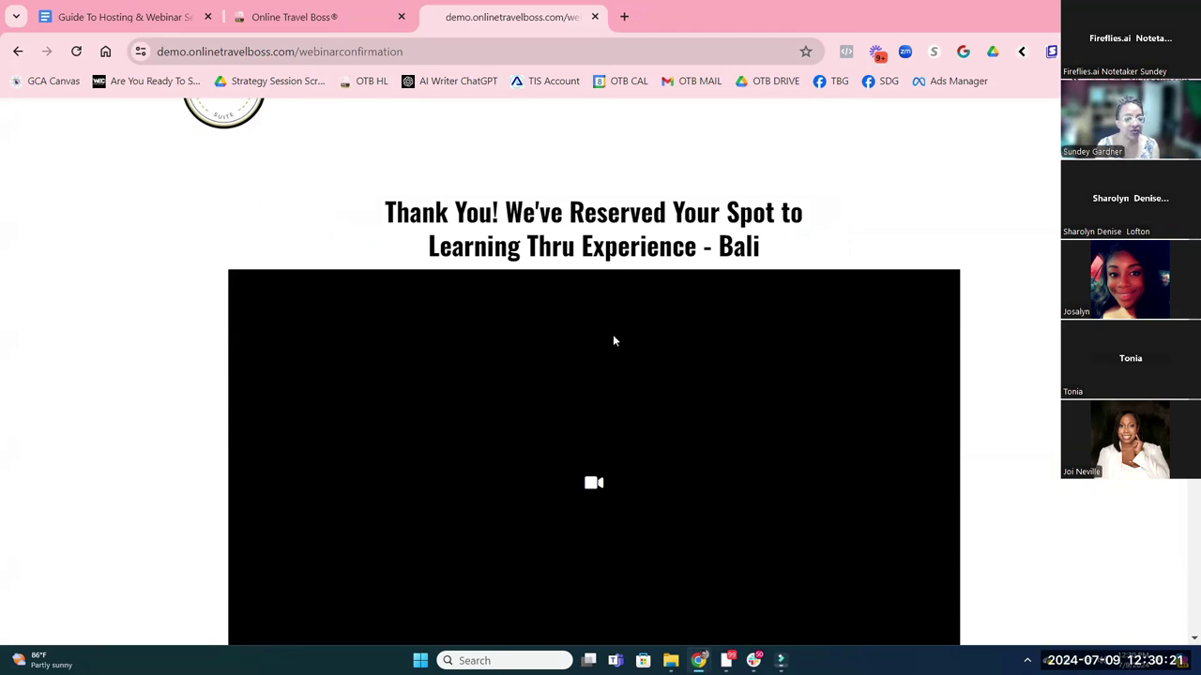
scroll(620, 317, down, 3)
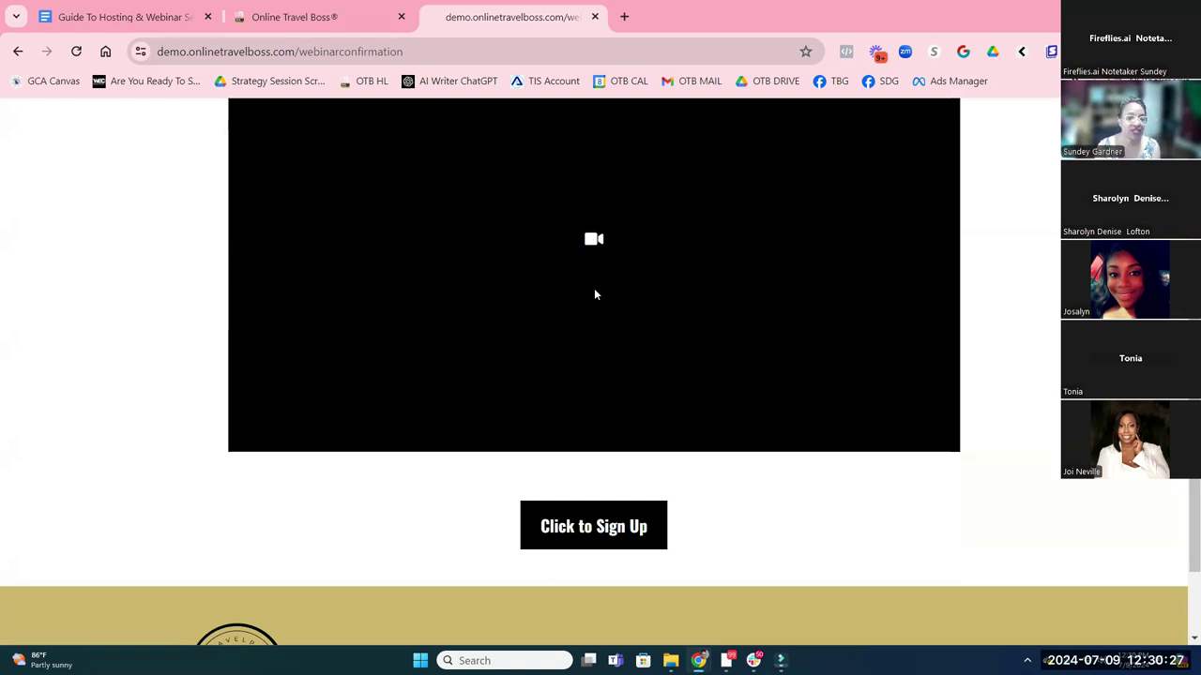
scroll(596, 293, up, 3)
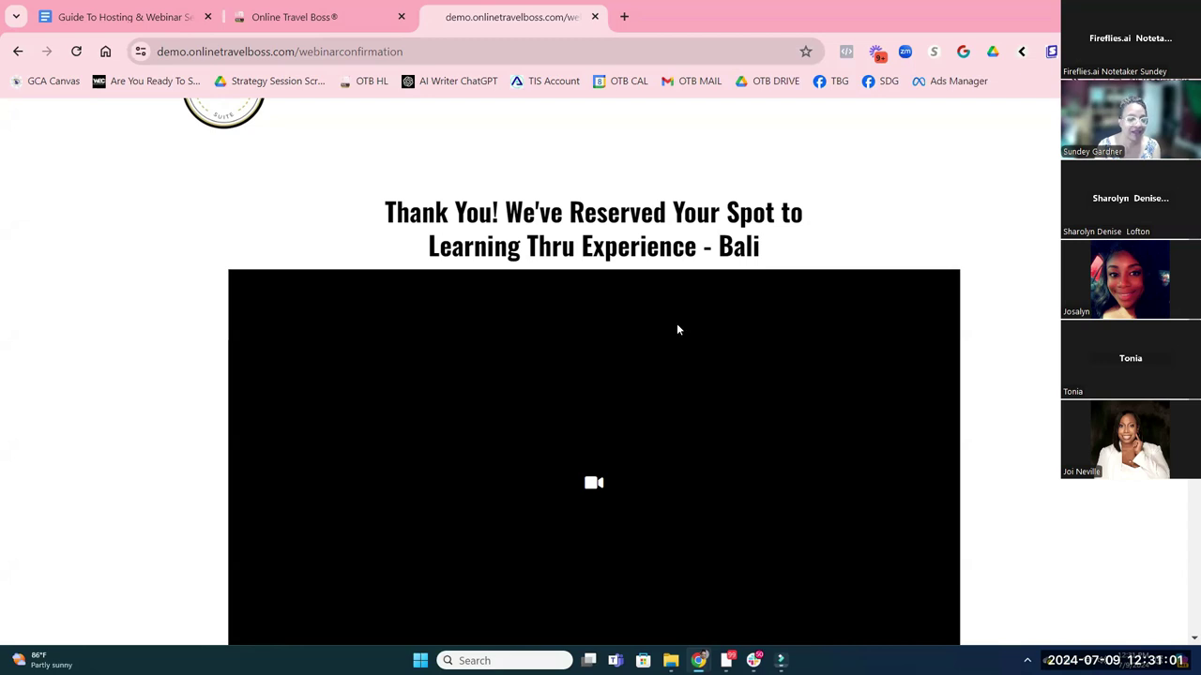
scroll(662, 332, down, 2)
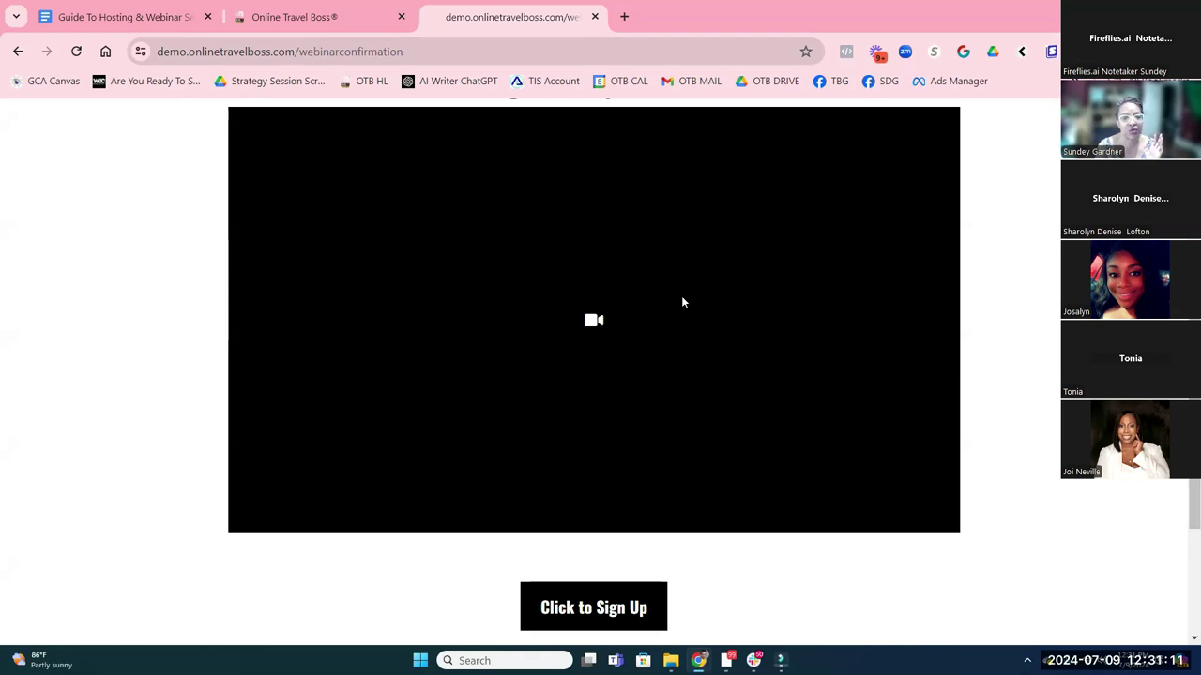
click(283, 19)
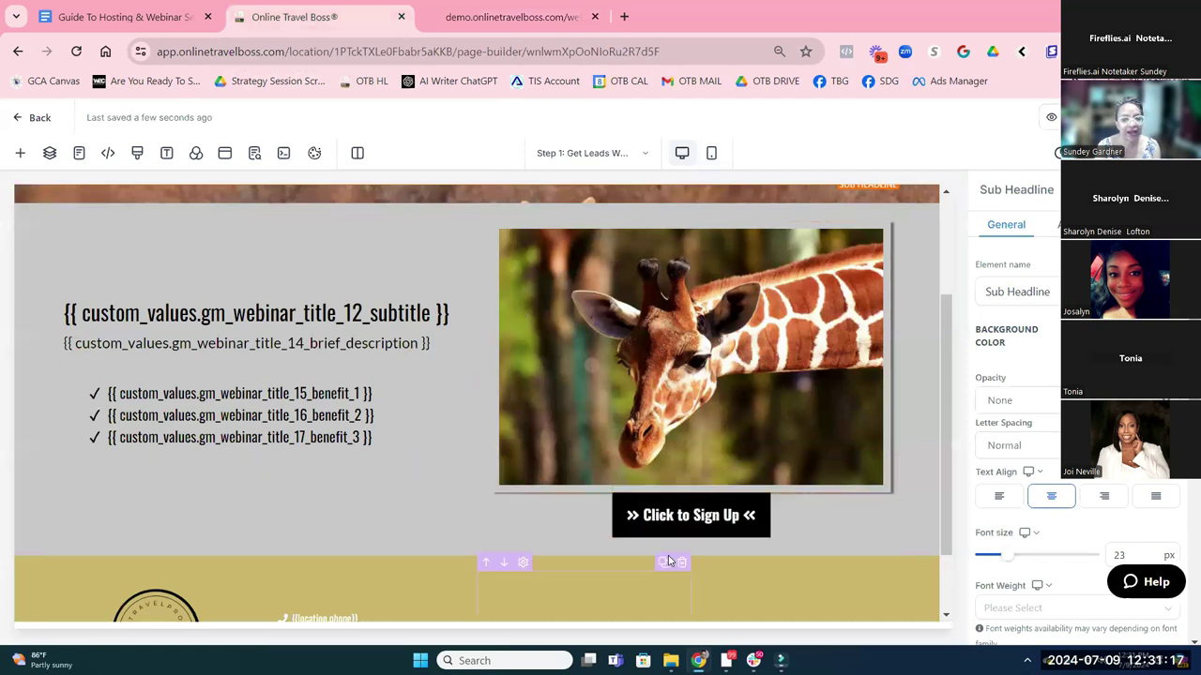
Check the funnel's Pages list and Popup Settings form, close it, and return to the live confirmation page
click(79, 152)
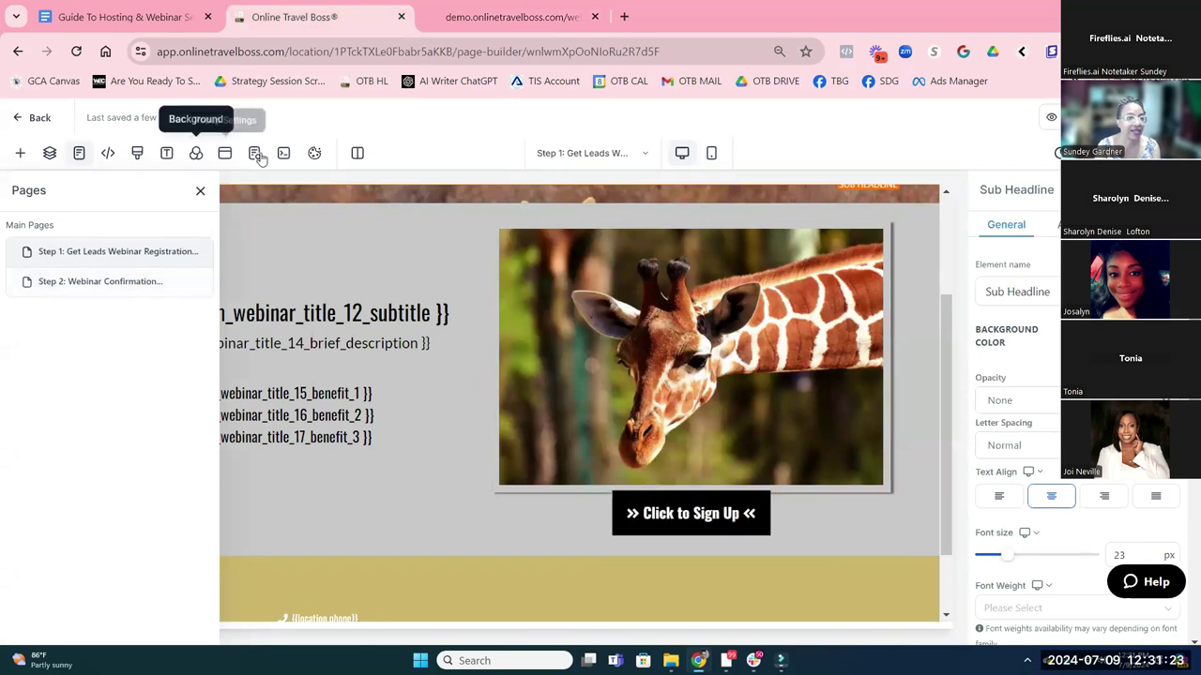
click(224, 153)
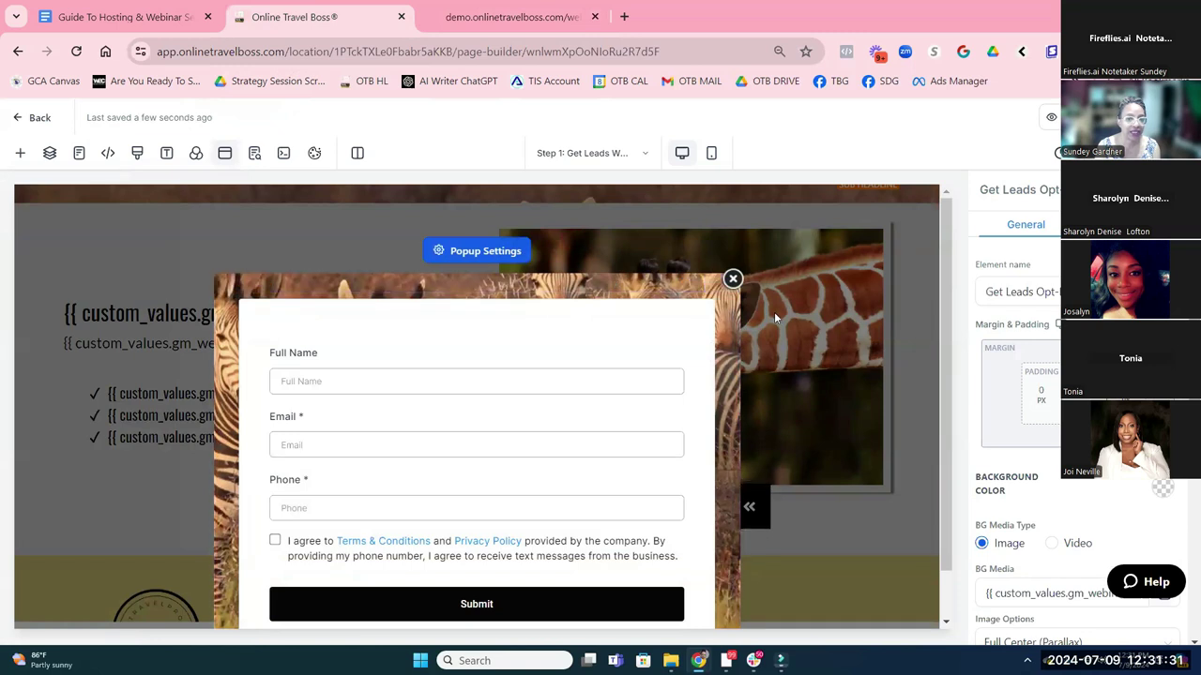
click(733, 279)
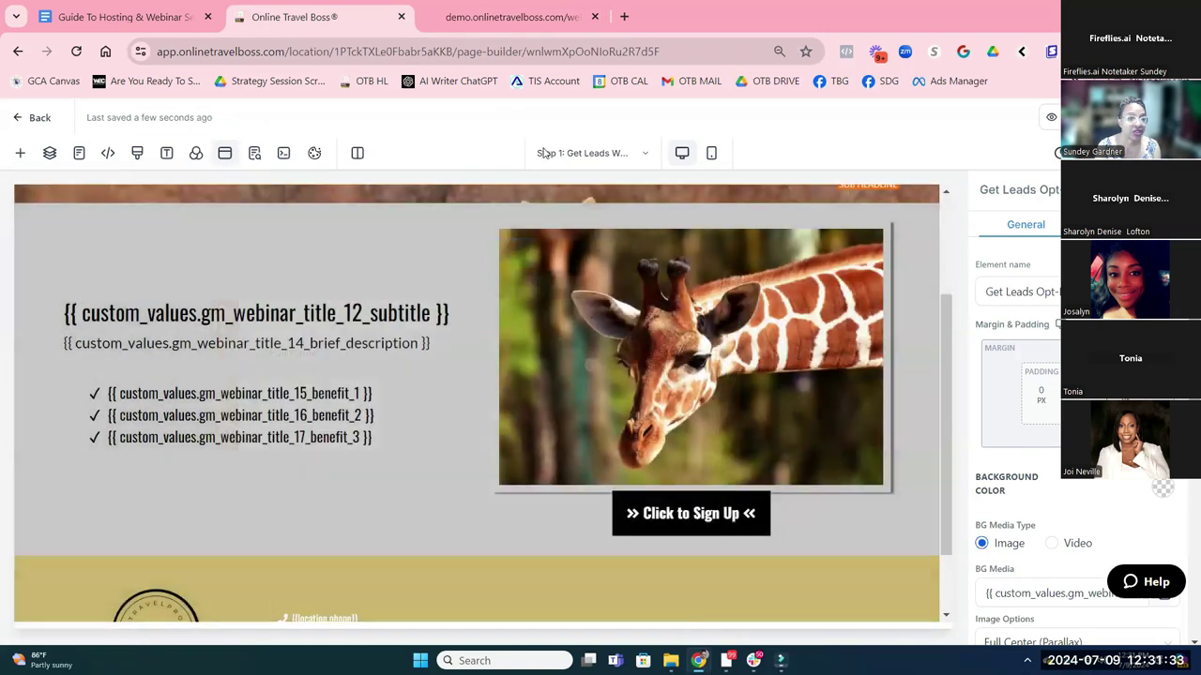
click(511, 17)
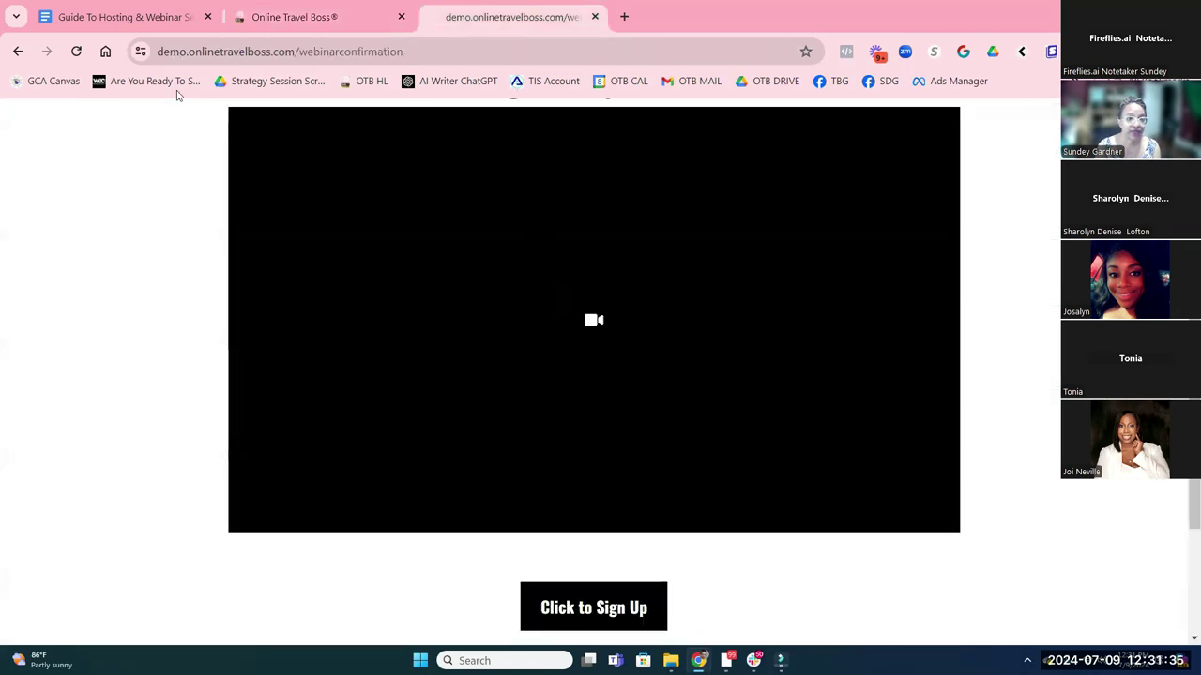
Go back to the live signup page, view its Bali header banner, then return to the page builder
click(18, 51)
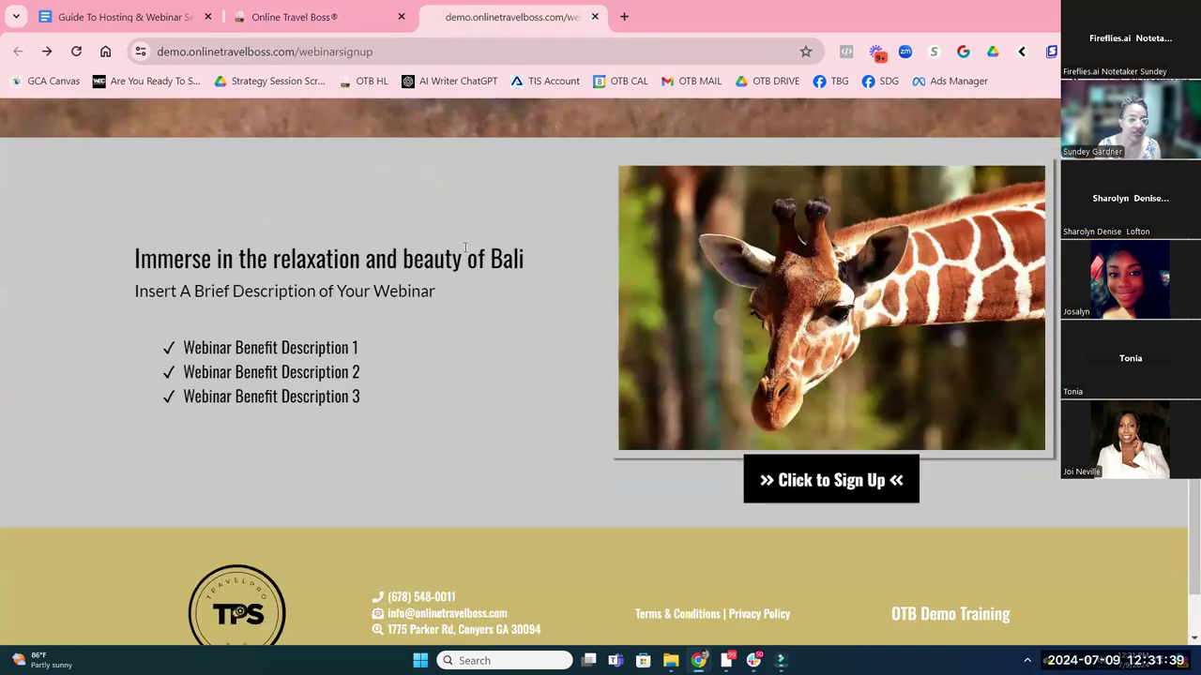
scroll(665, 343, up, 2)
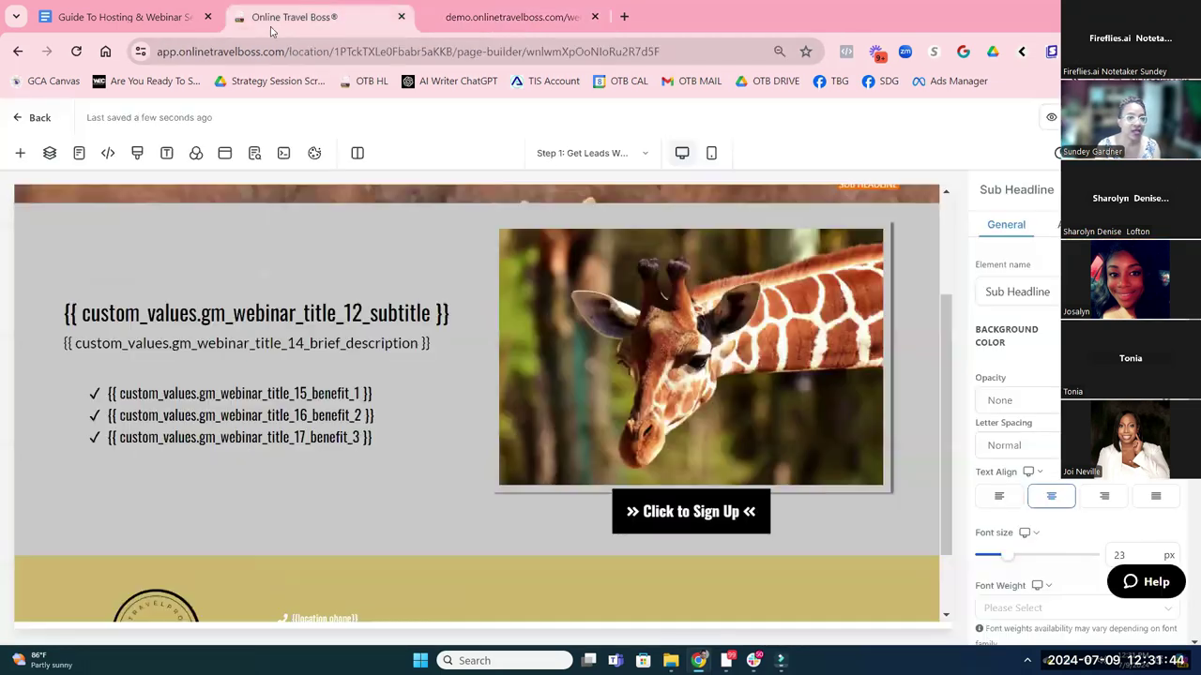
click(262, 19)
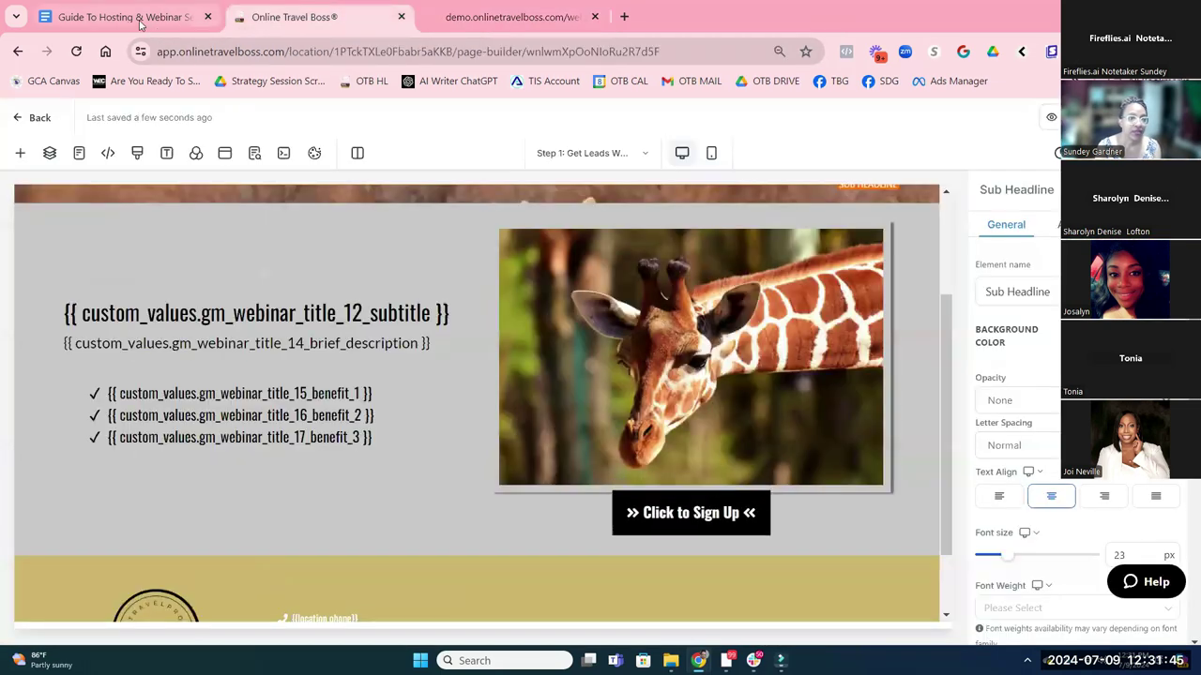
Exit the page builder and open the OTB Demo Training account's Business Profile Settings, after checking the guide
click(37, 118)
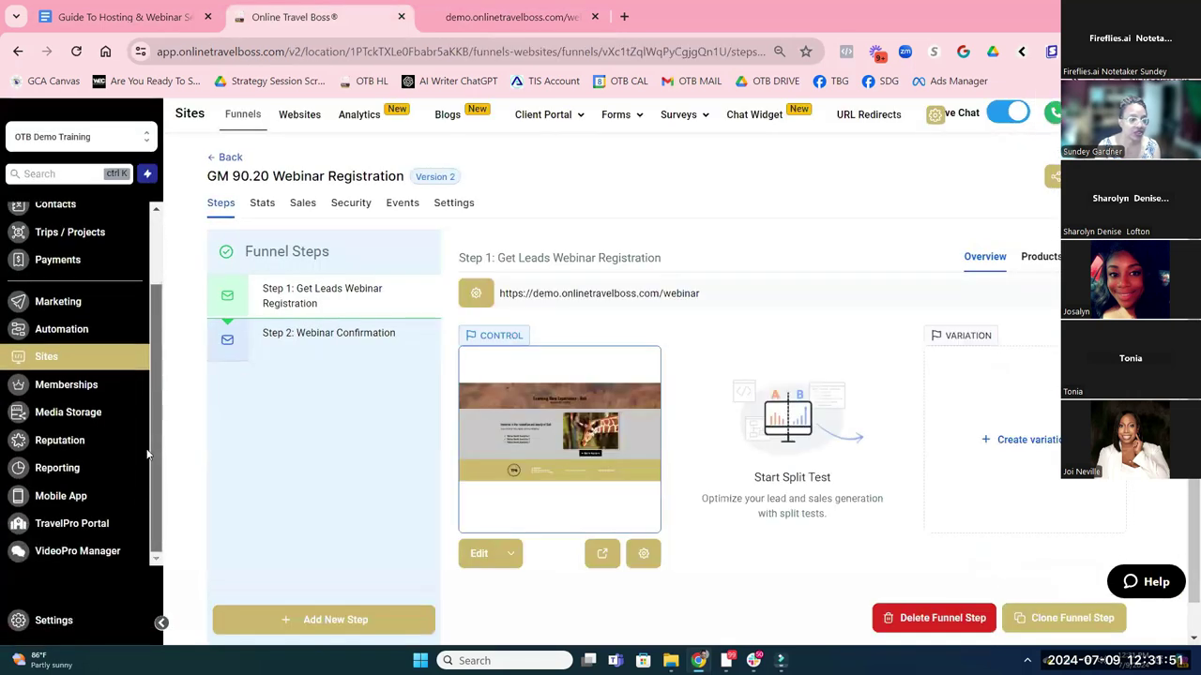
click(105, 589)
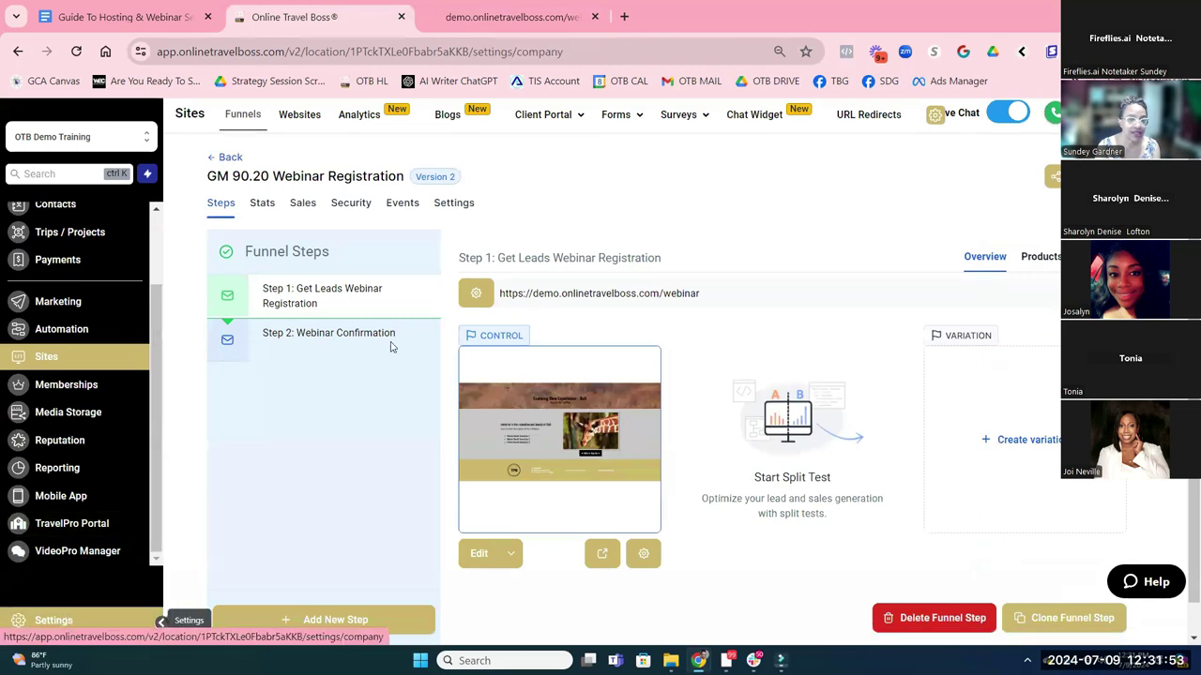
click(86, 17)
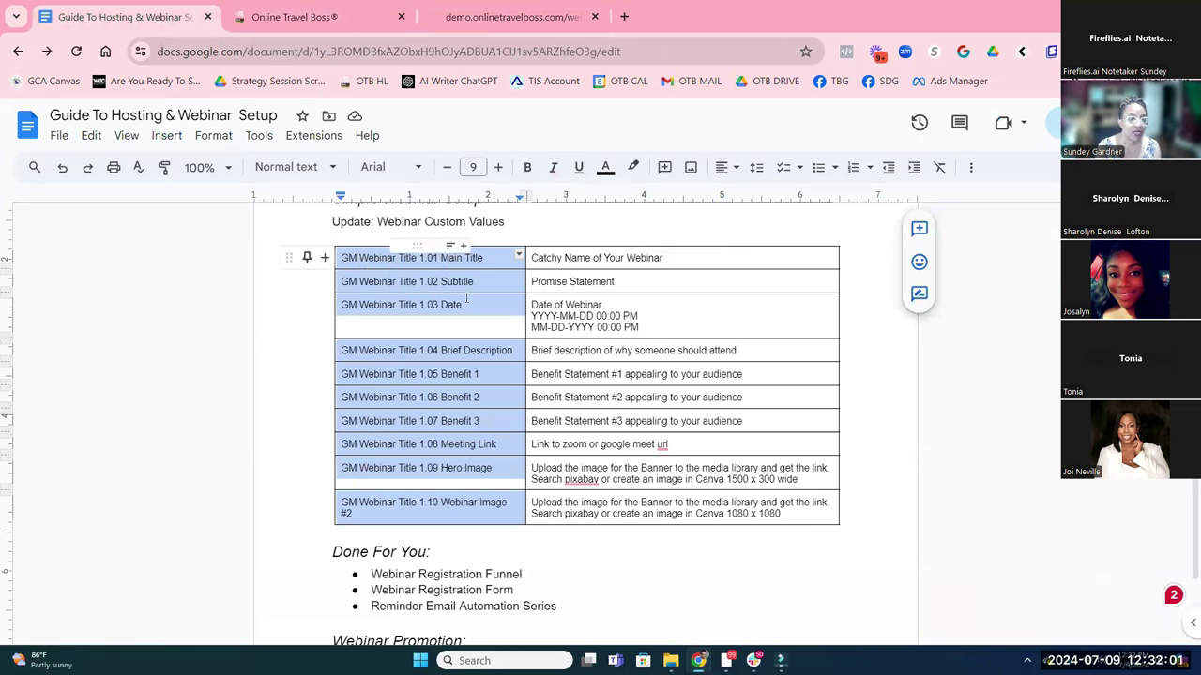
click(303, 19)
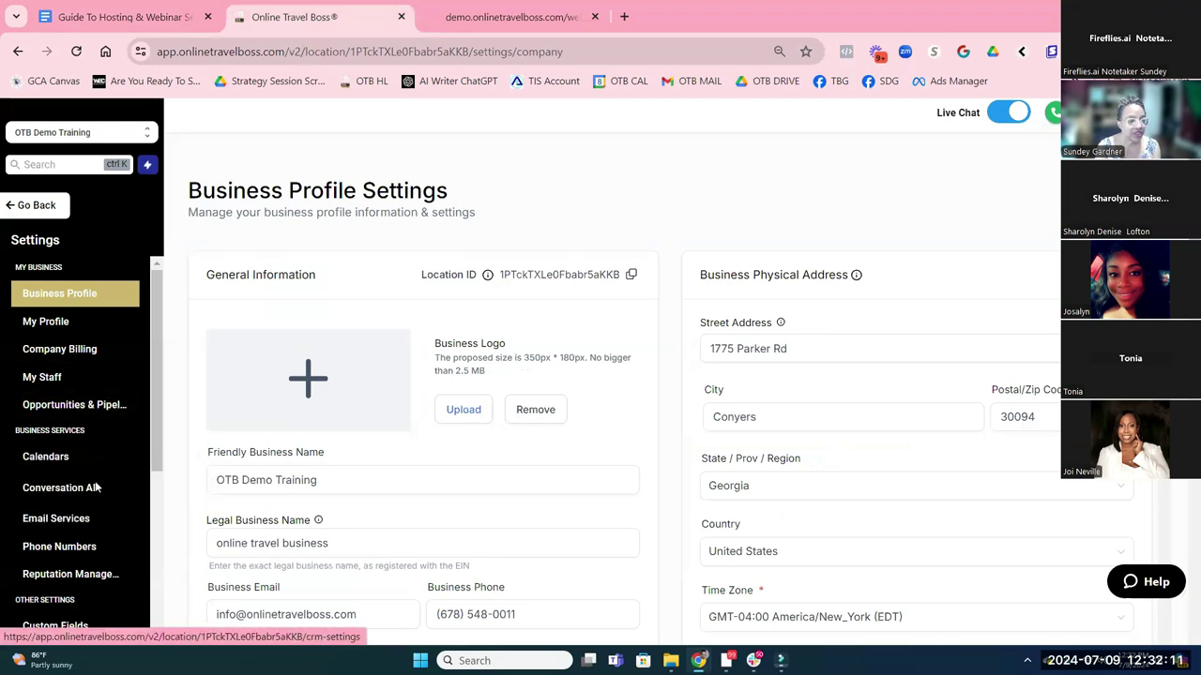
scroll(94, 482, down, 2)
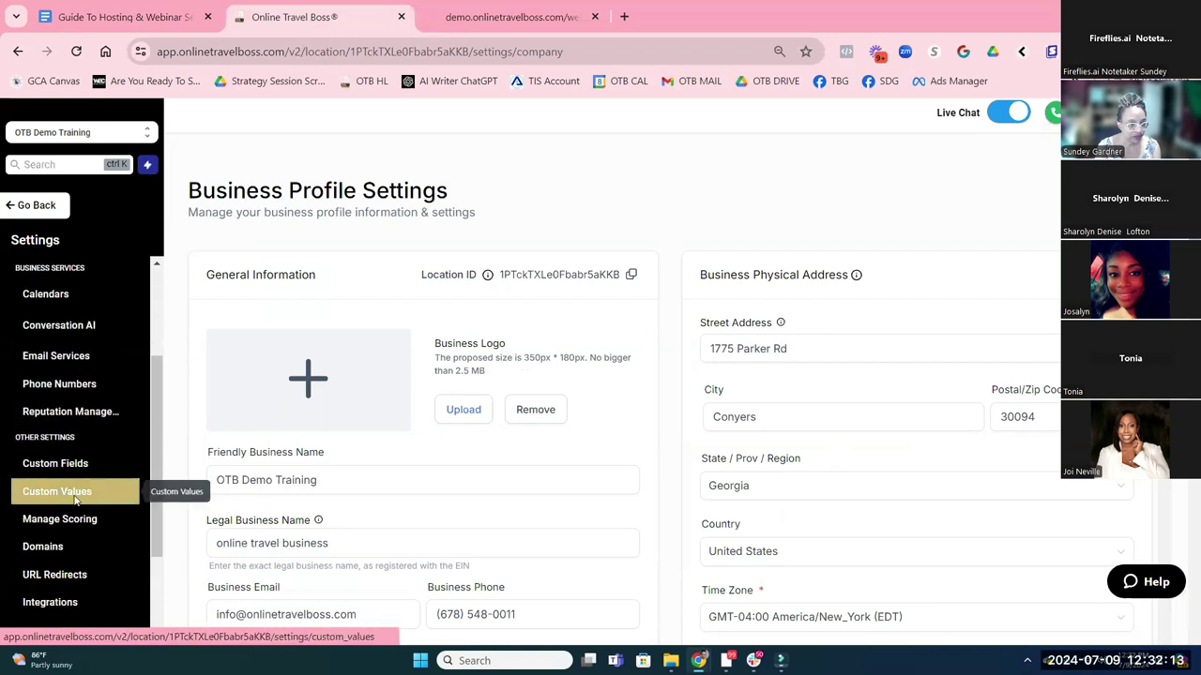
In the OPOS Step 90: General Marketing folder, change 1.01 Main Title to 'Trip to Bali Example'
click(77, 497)
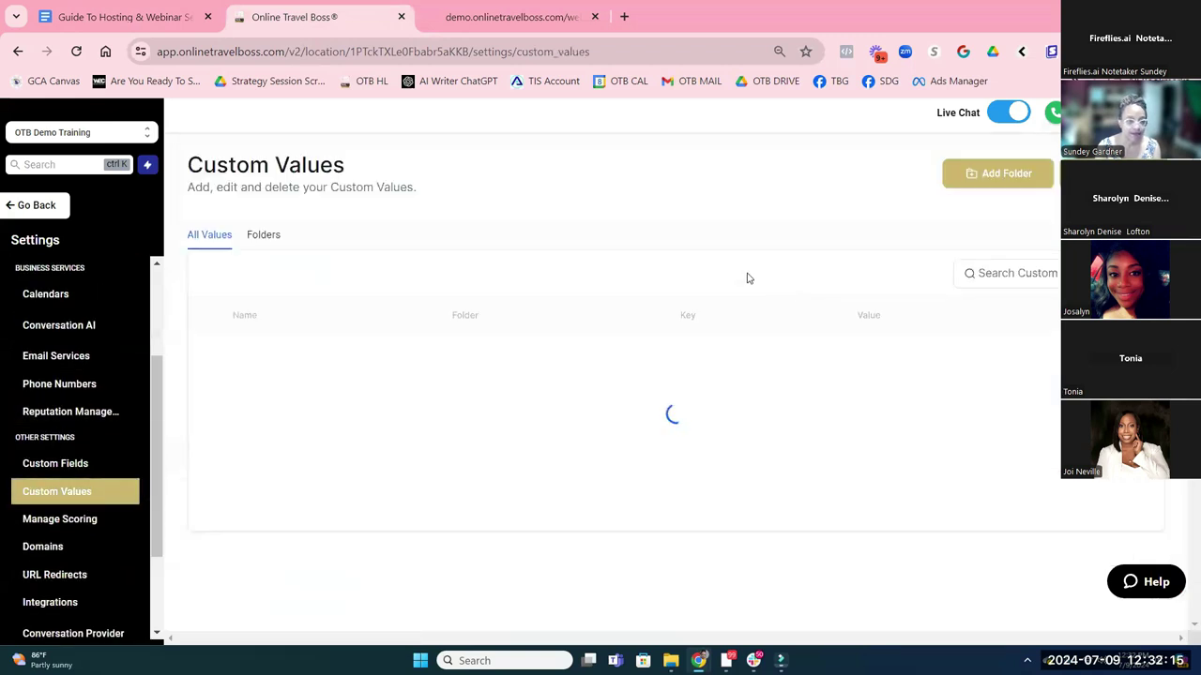
click(265, 238)
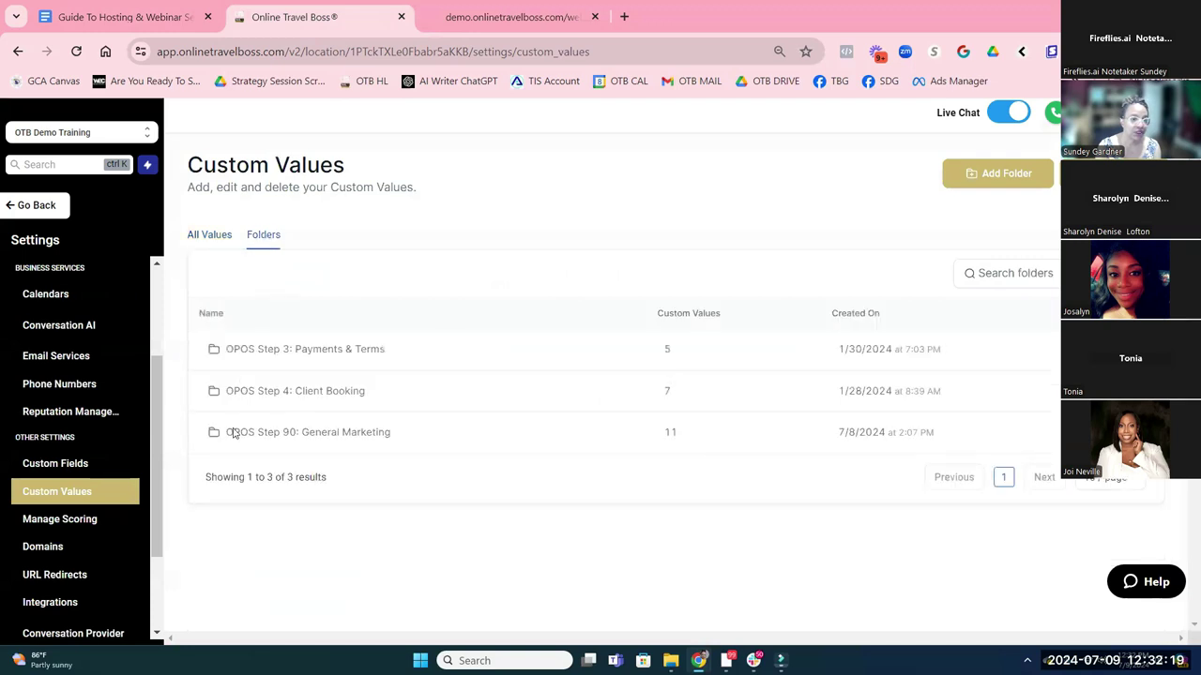
click(319, 433)
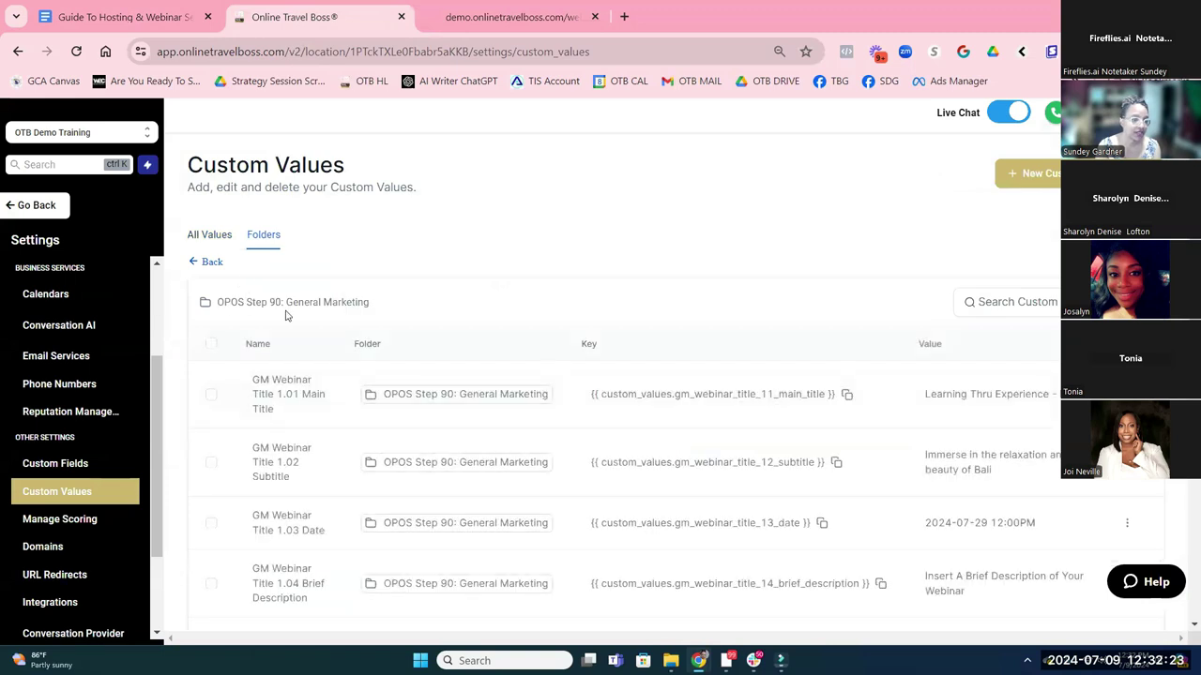
scroll(435, 293, down, 2)
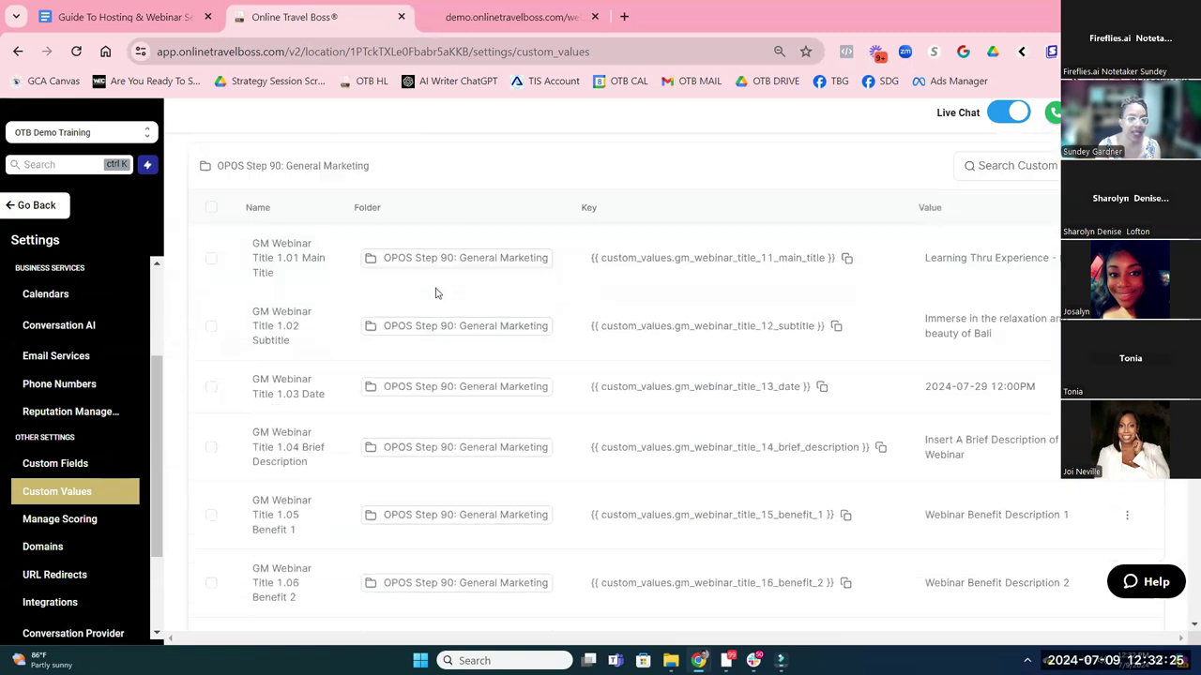
scroll(435, 293, down, 1)
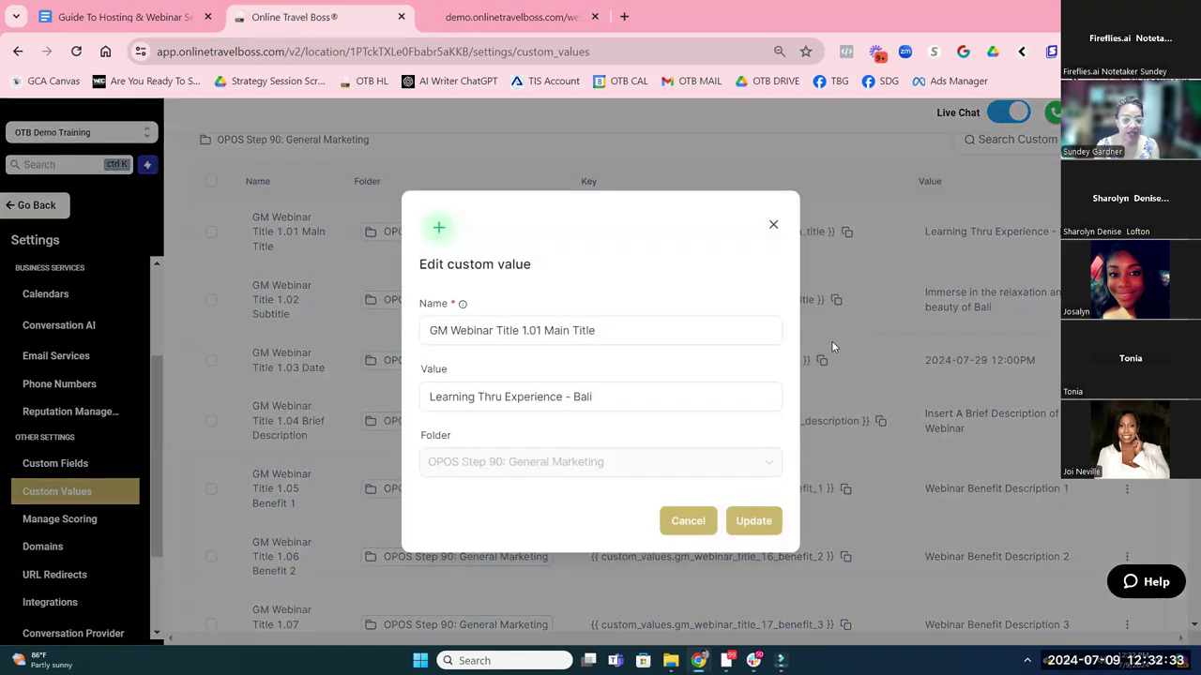
drag(605, 400, 296, 399)
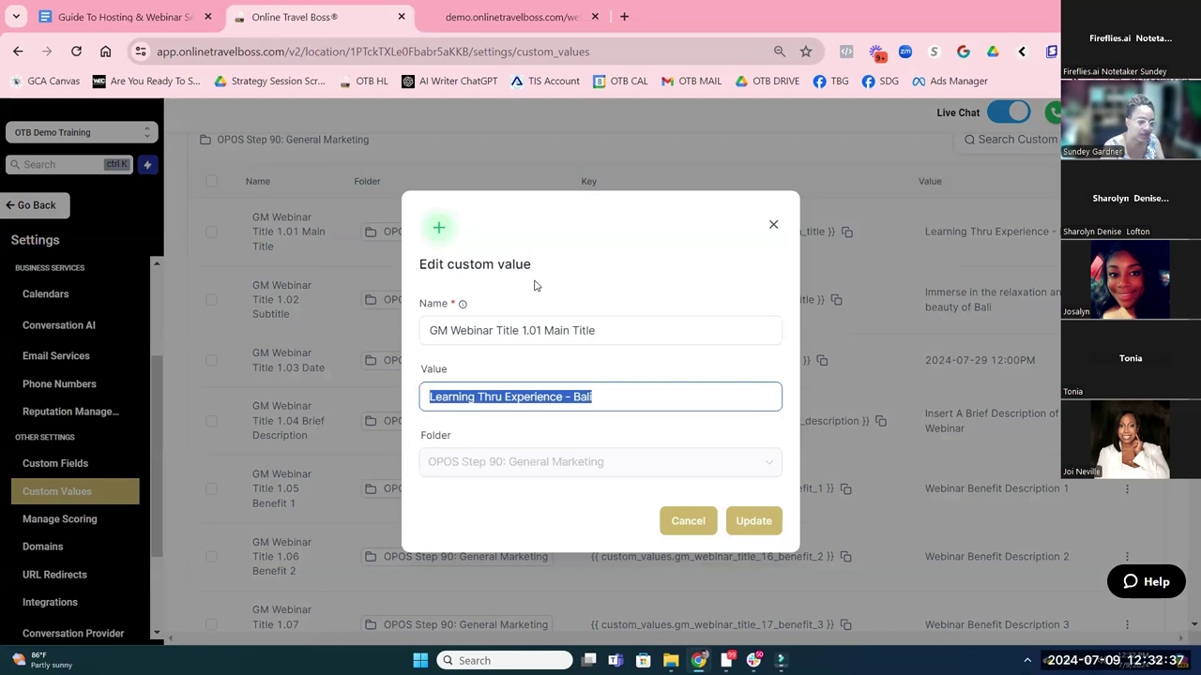
text(Trip to B)
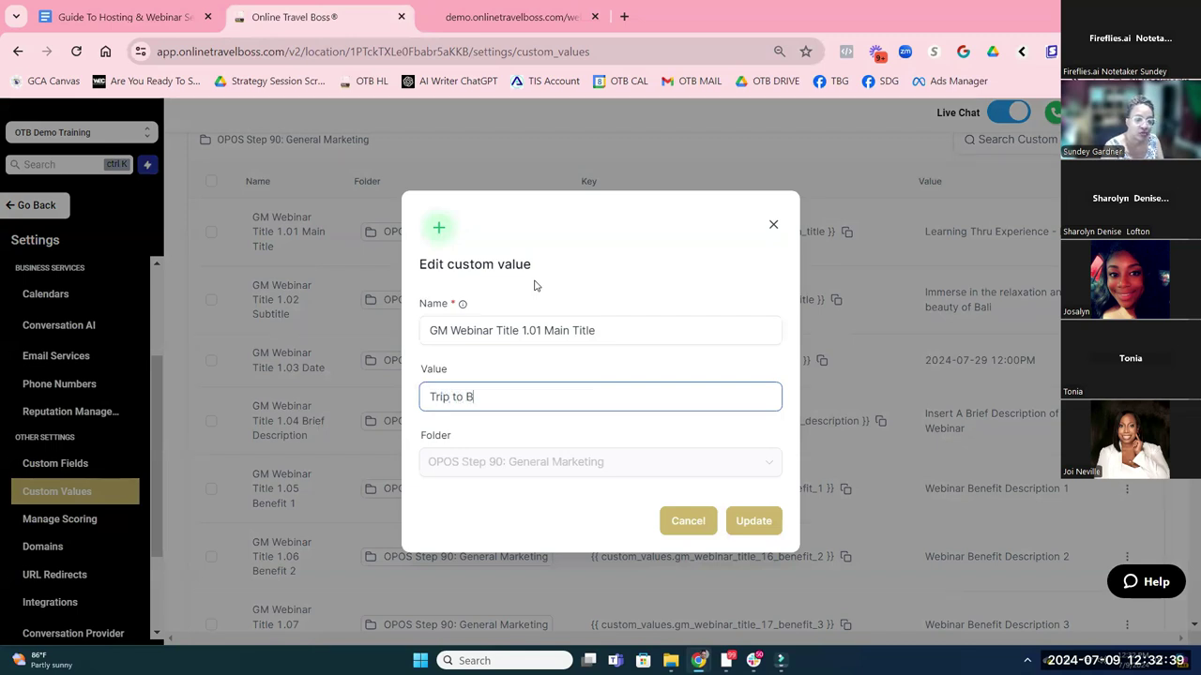
text(ali Example)
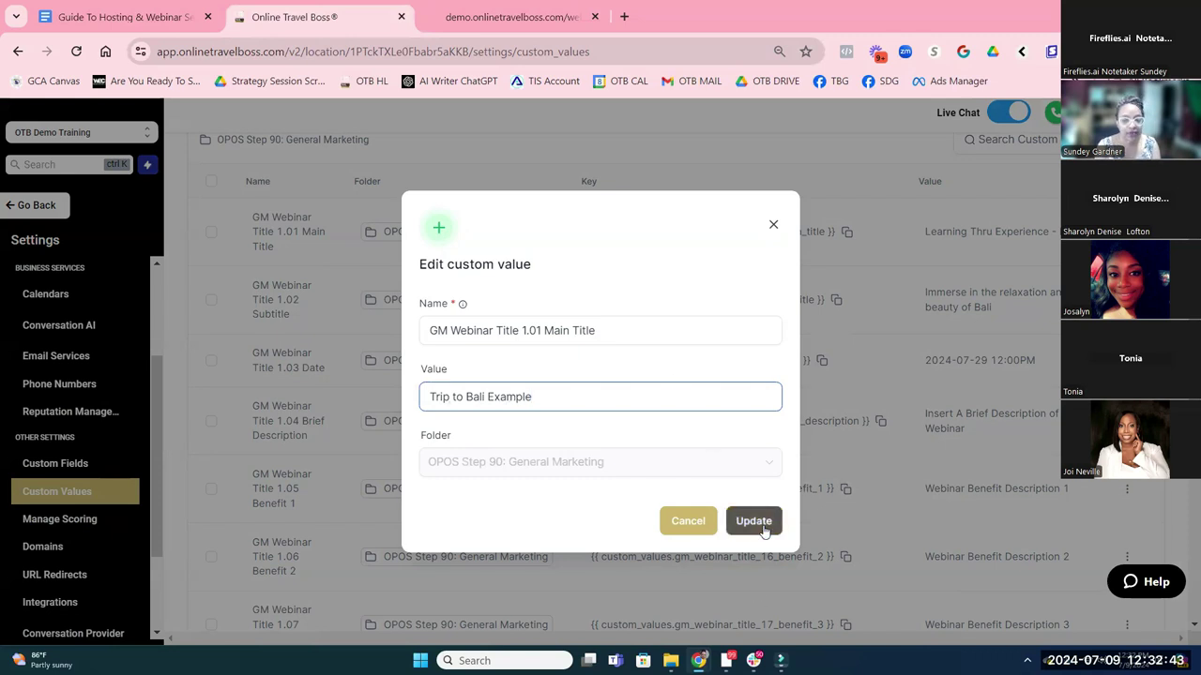
click(756, 522)
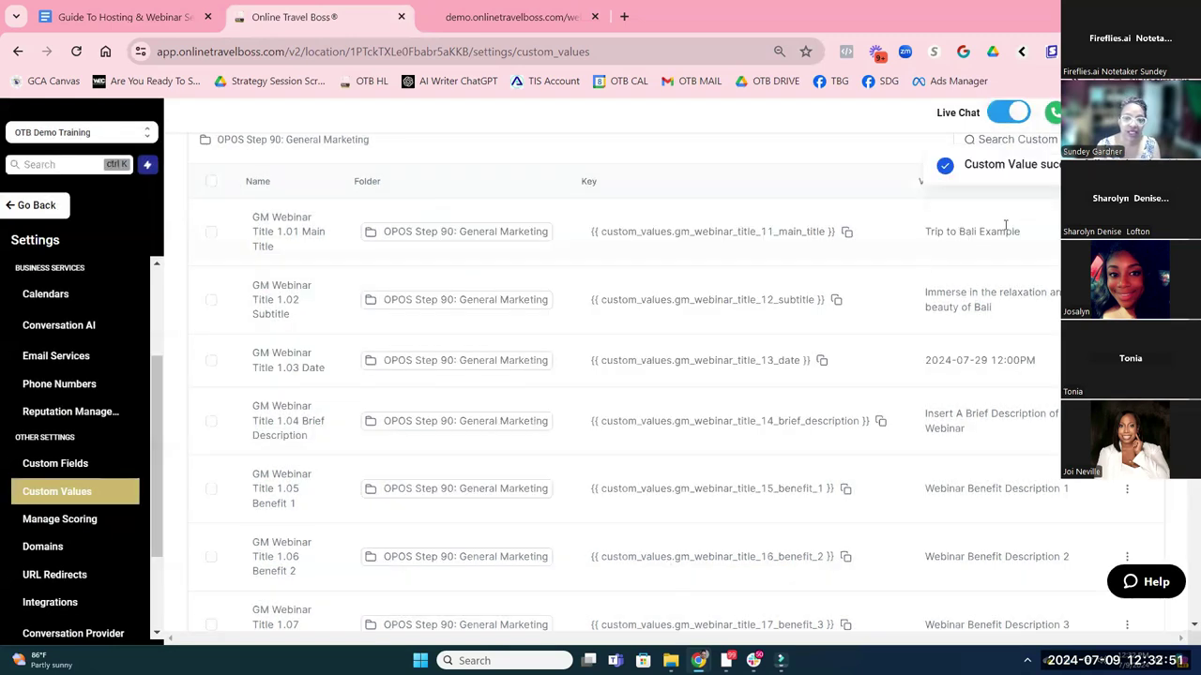
Reload the demo signup page so its banner heading shows 'Trip to Bali Example'
click(462, 20)
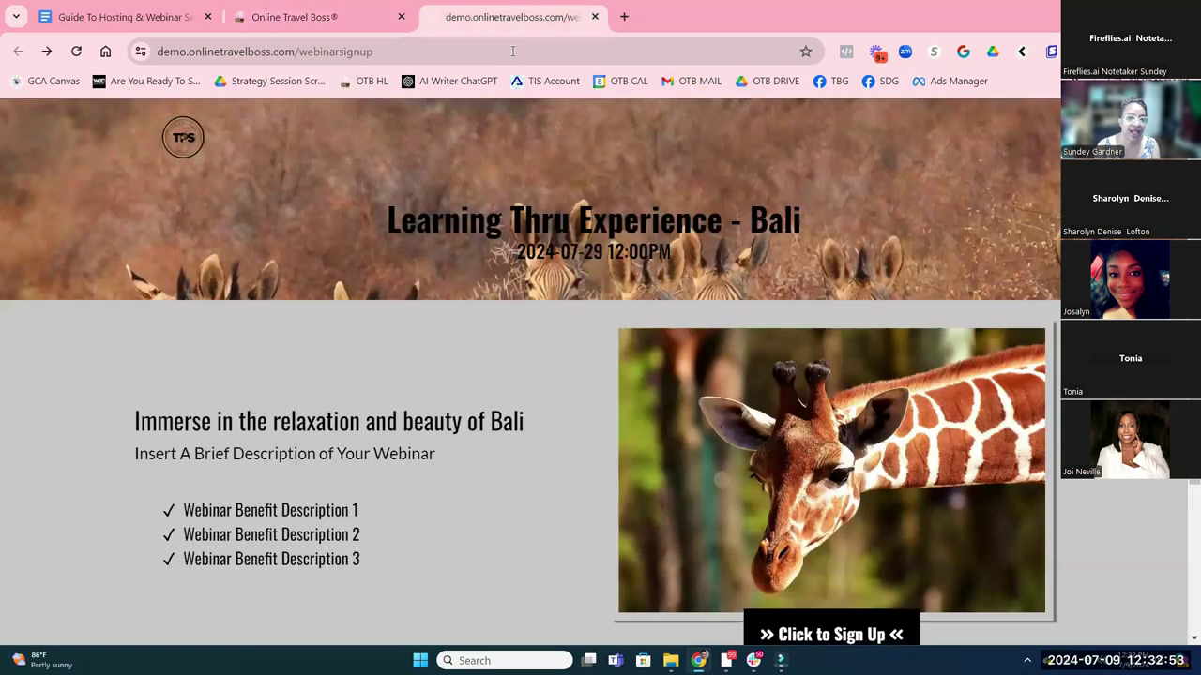
key(Return)
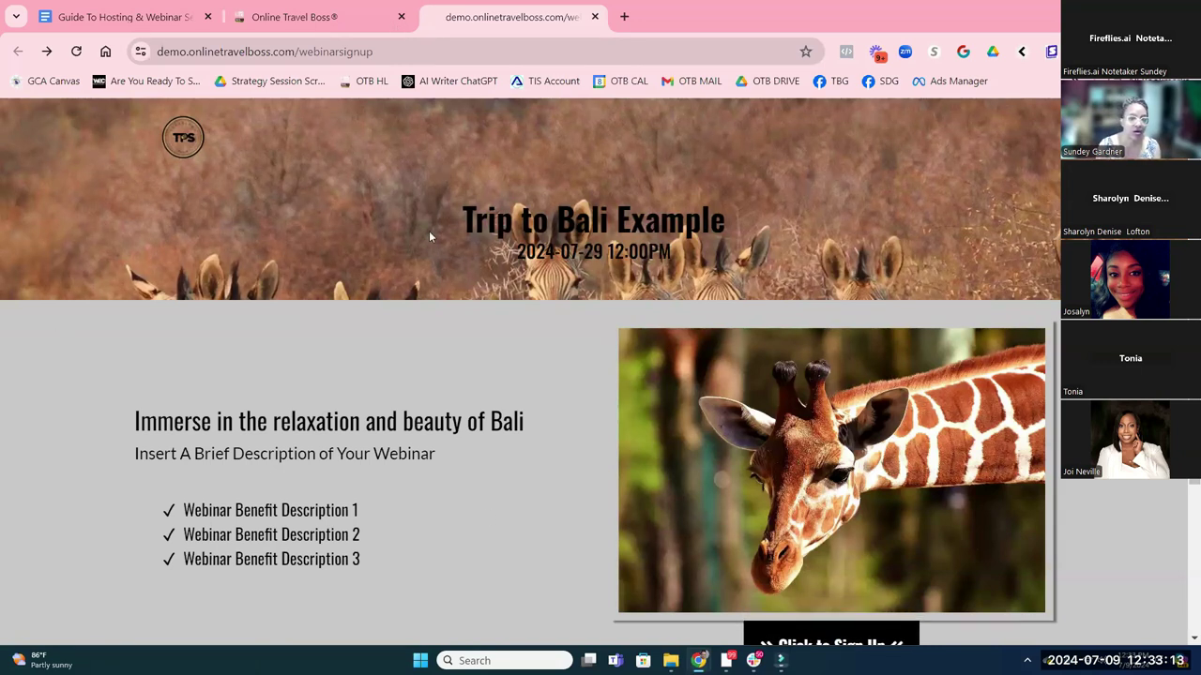
click(344, 24)
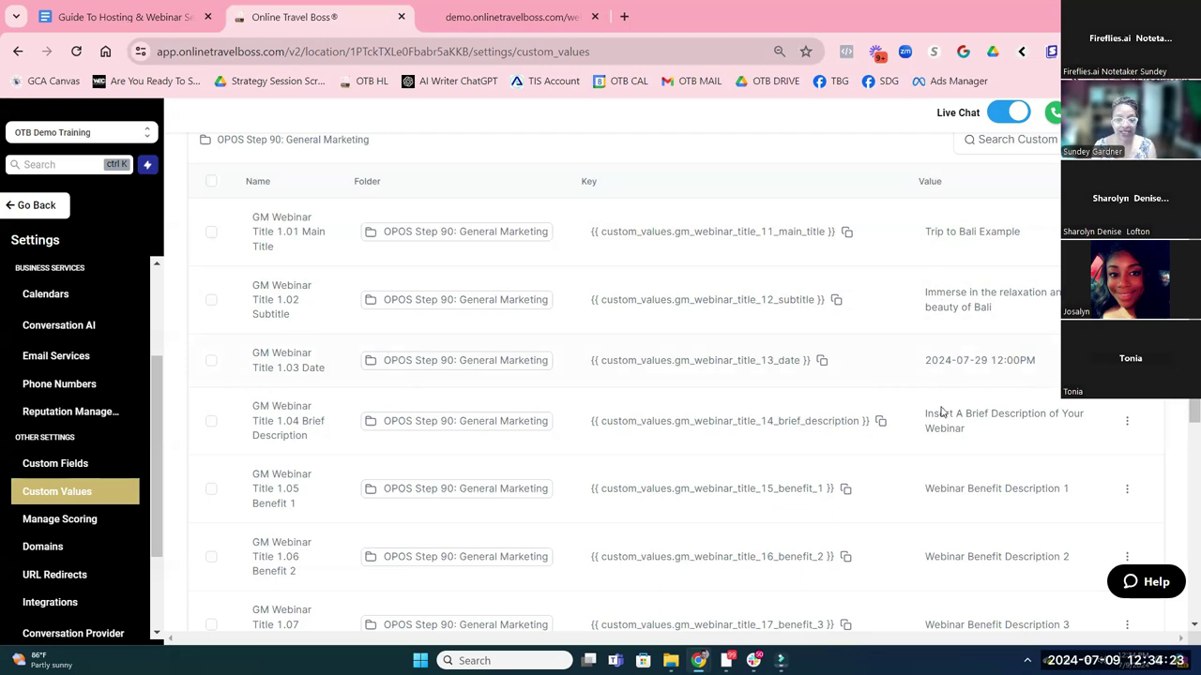
Highlight the guide's 1.03 Date formats, YYYY-MM-DD 00:00 PM or MM-DD-YYYY 00:00 PM
click(117, 16)
drag(531, 316, 651, 330)
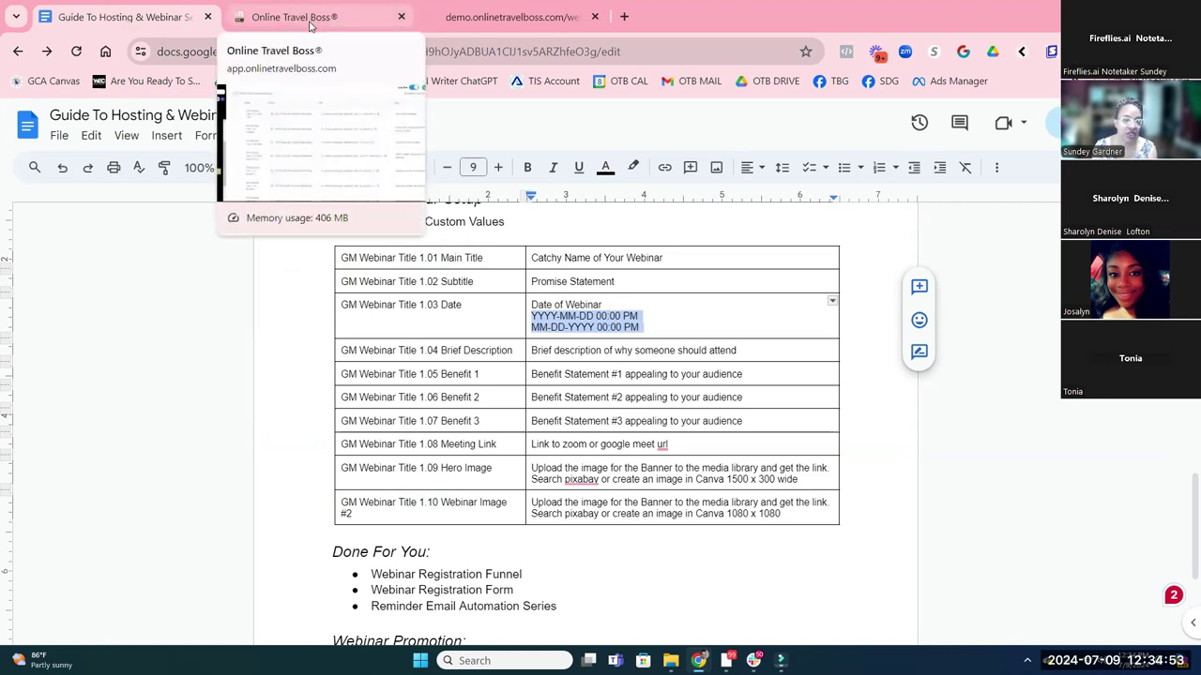
Check the webinar date and subtitle on the signup page, then return to the custom values
click(457, 25)
drag(517, 251, 673, 252)
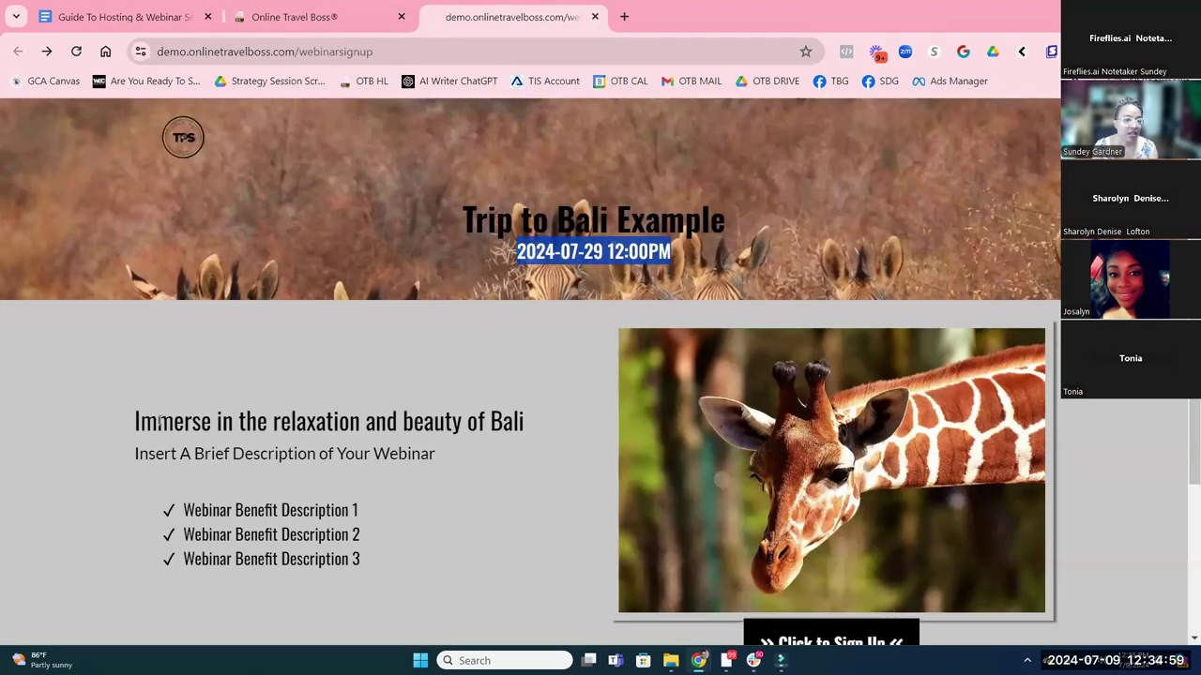
drag(134, 421, 558, 426)
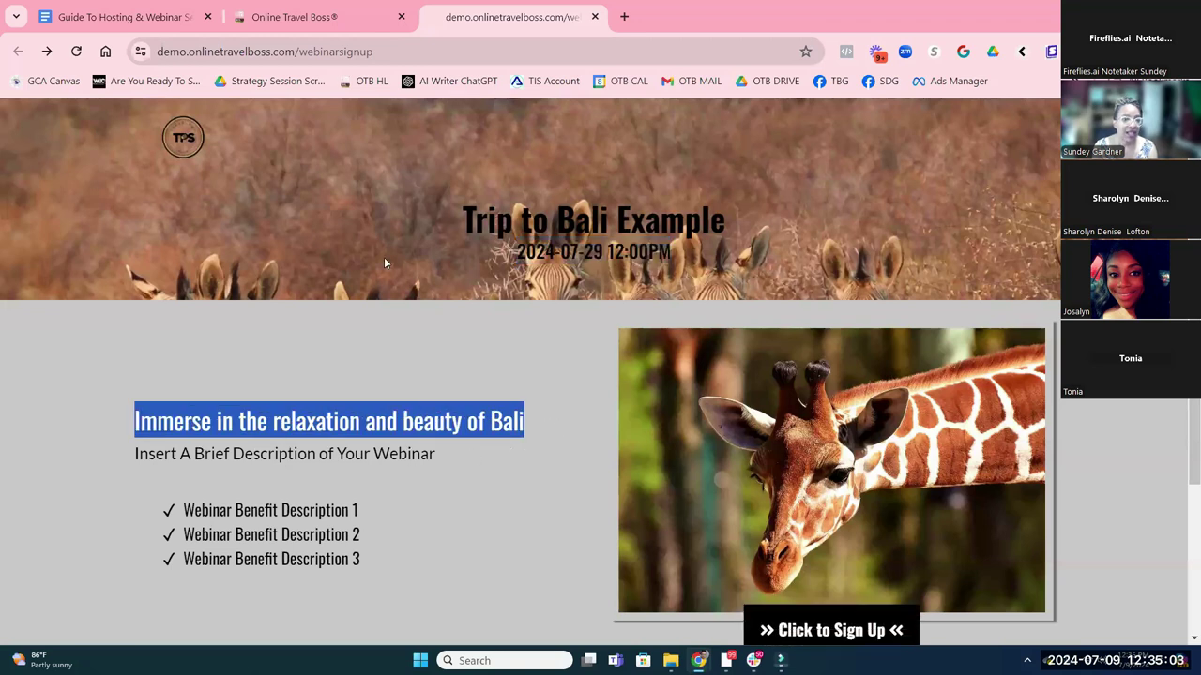
click(293, 17)
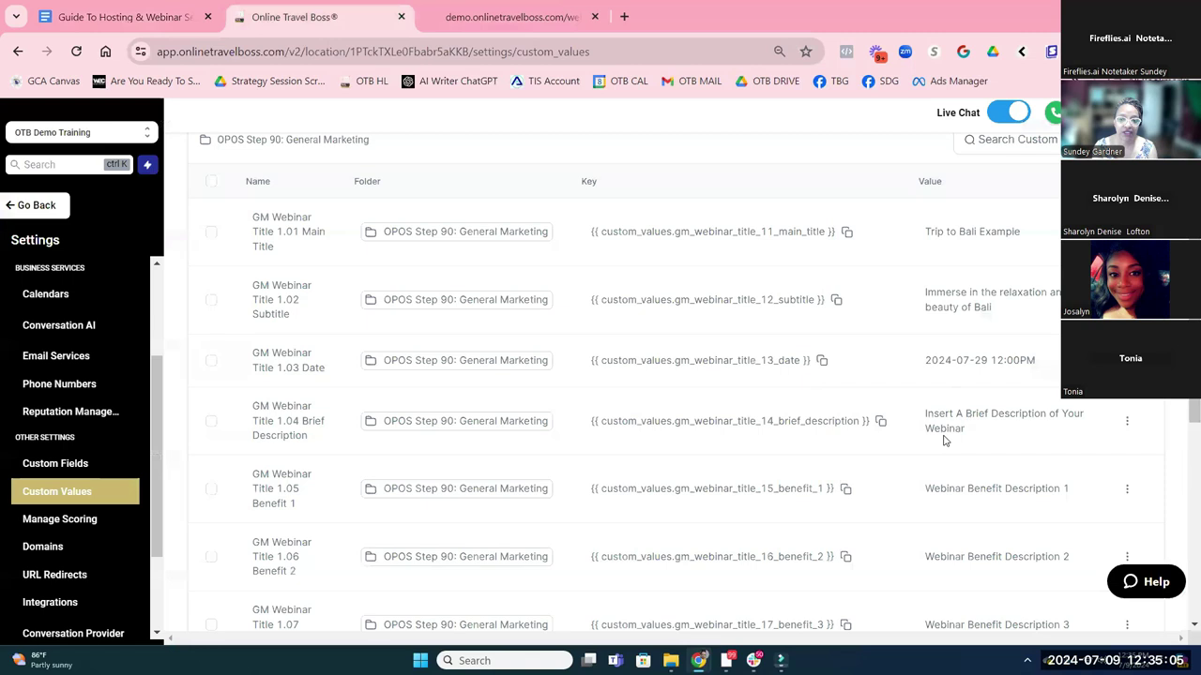
scroll(951, 429, down, 2)
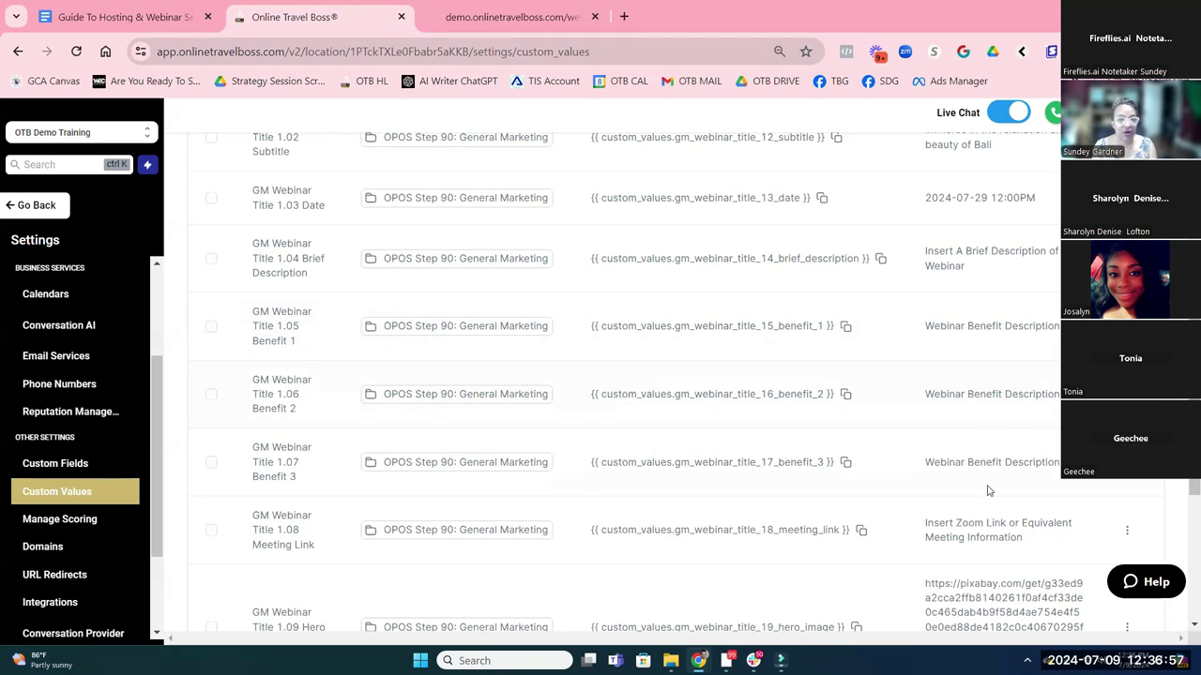
Compare the hero image custom value with the live Bali page, then reopen the GM 90.20 funnel
click(511, 17)
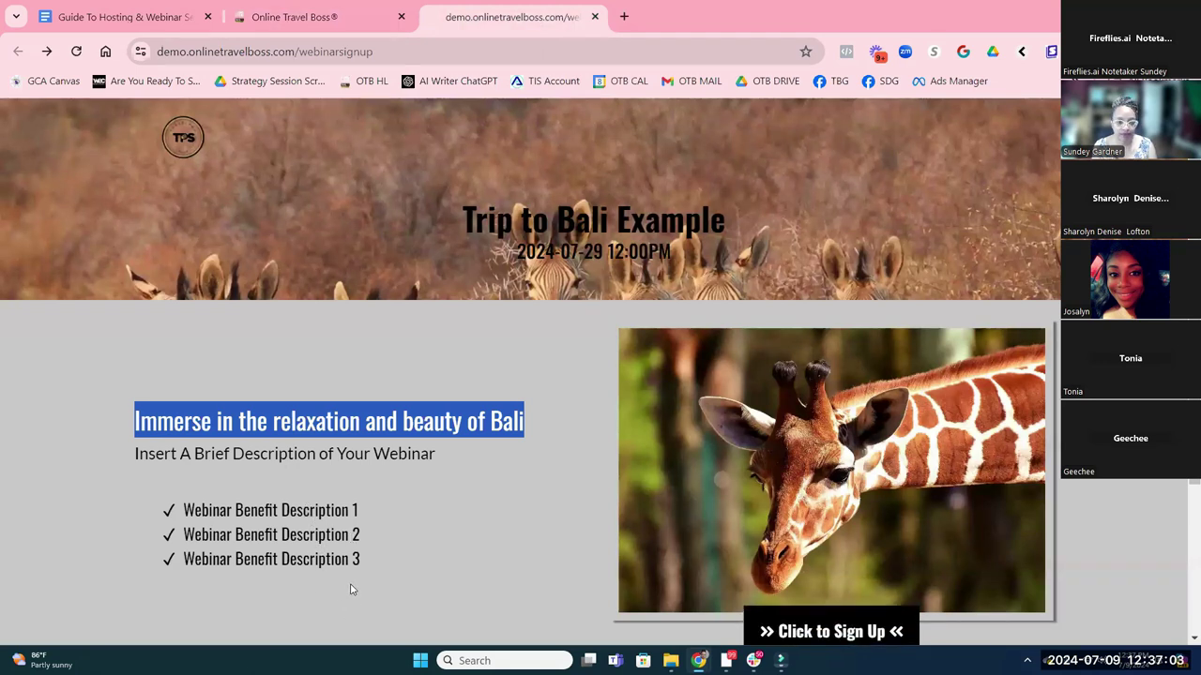
click(309, 17)
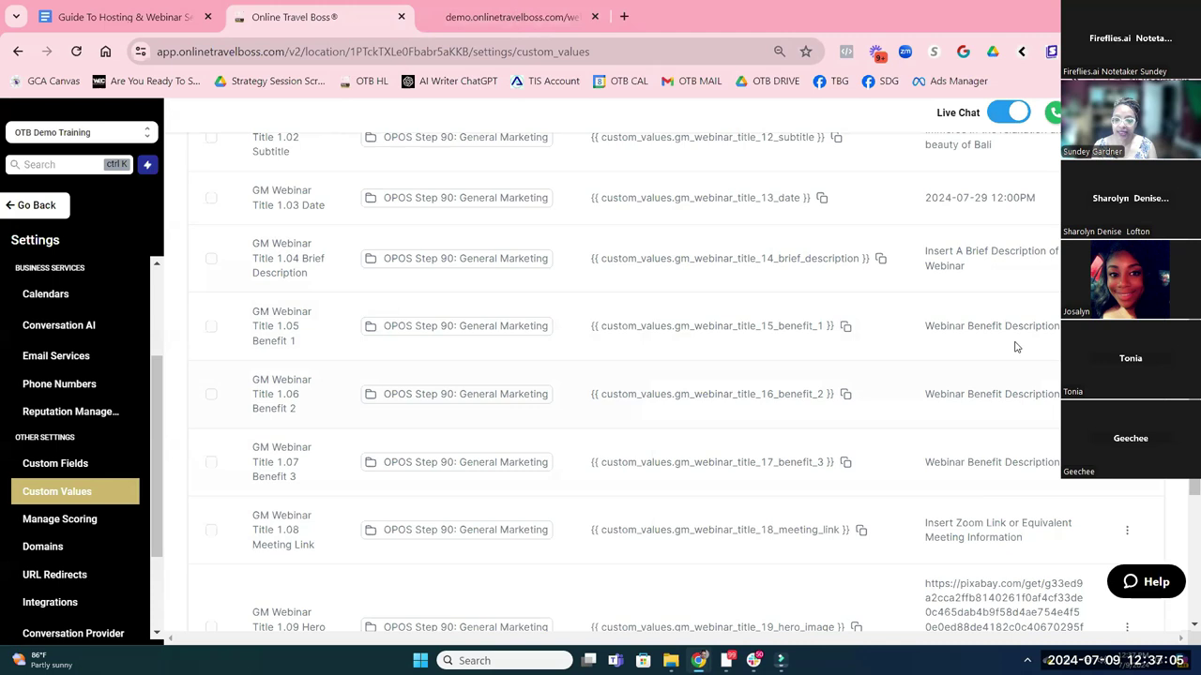
scroll(1015, 347, down, 3)
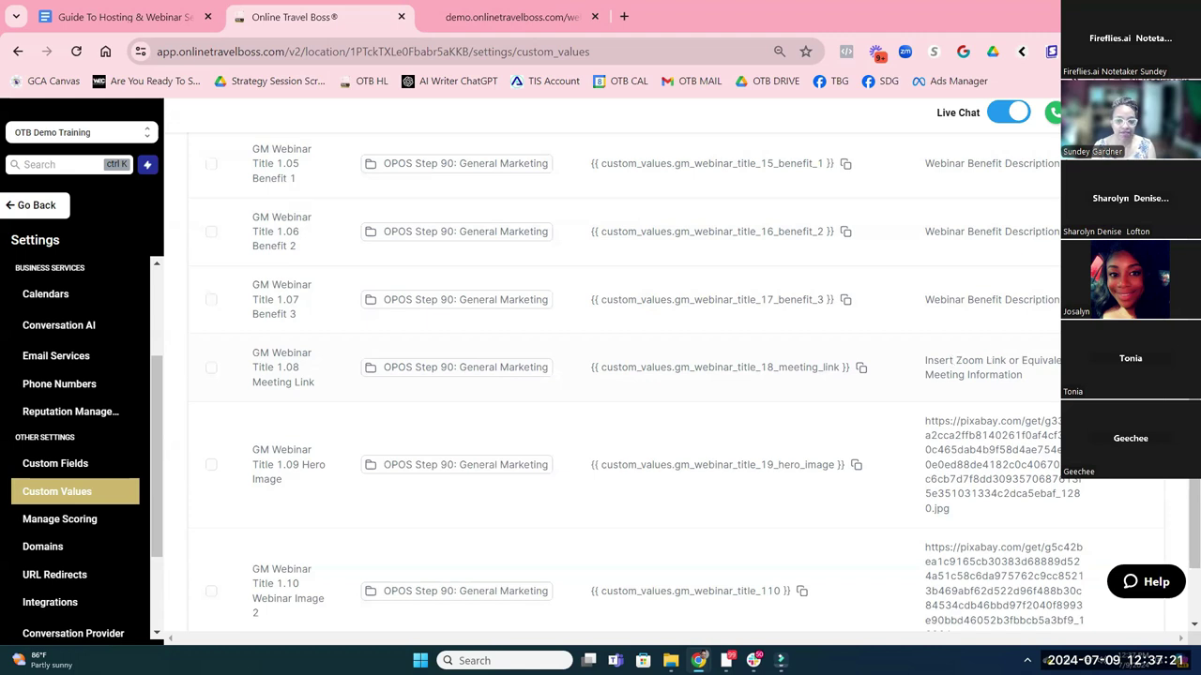
scroll(284, 341, down, 3)
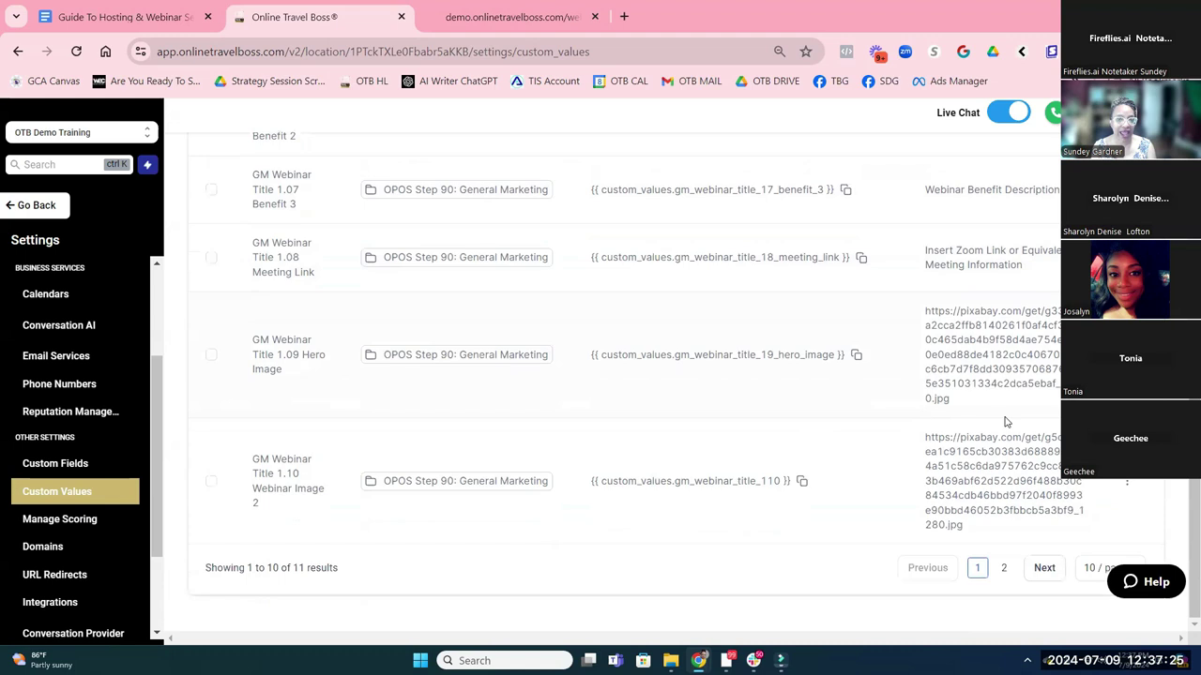
click(507, 17)
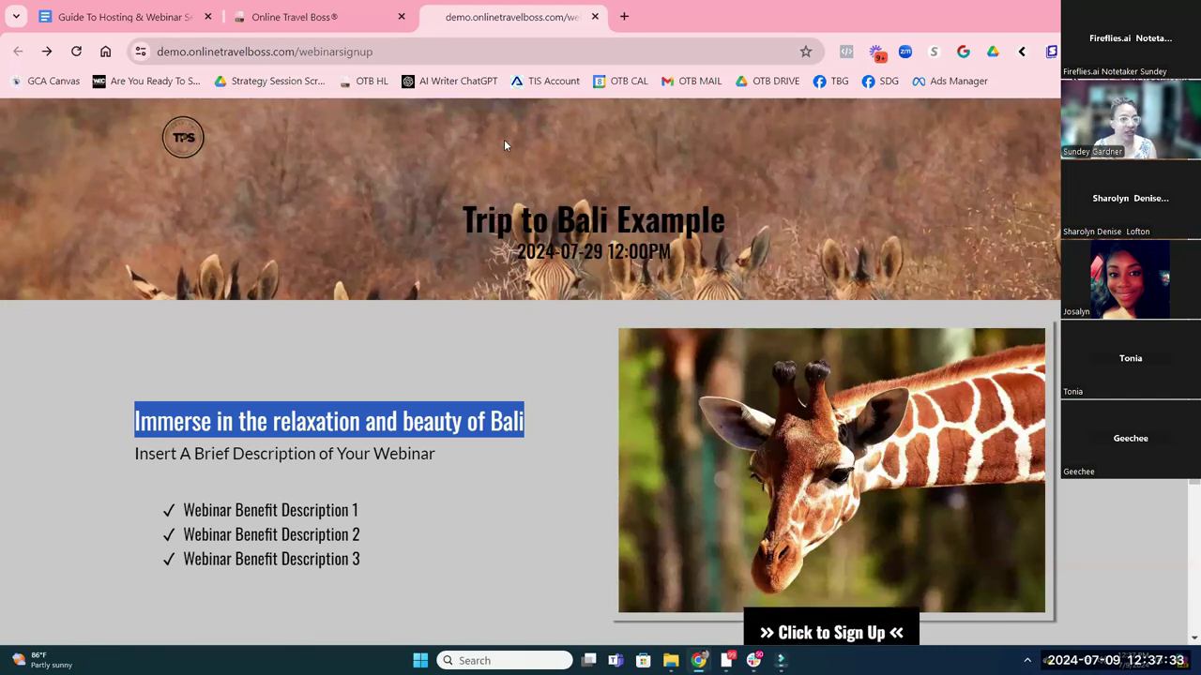
click(295, 16)
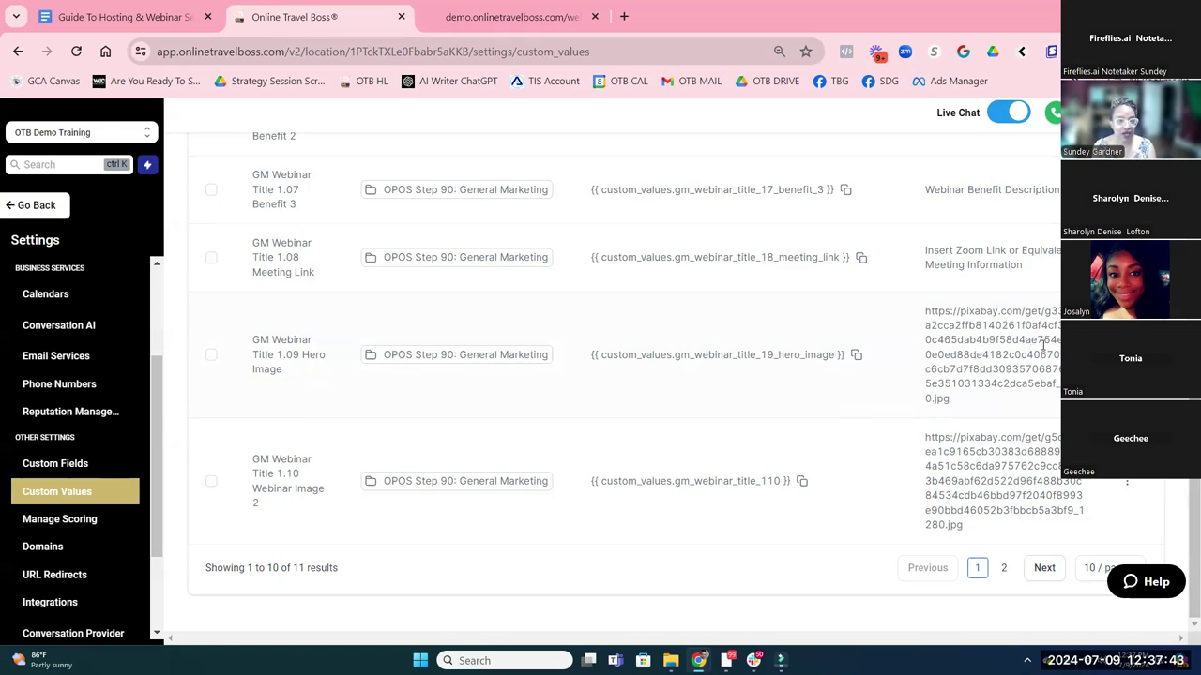
click(62, 364)
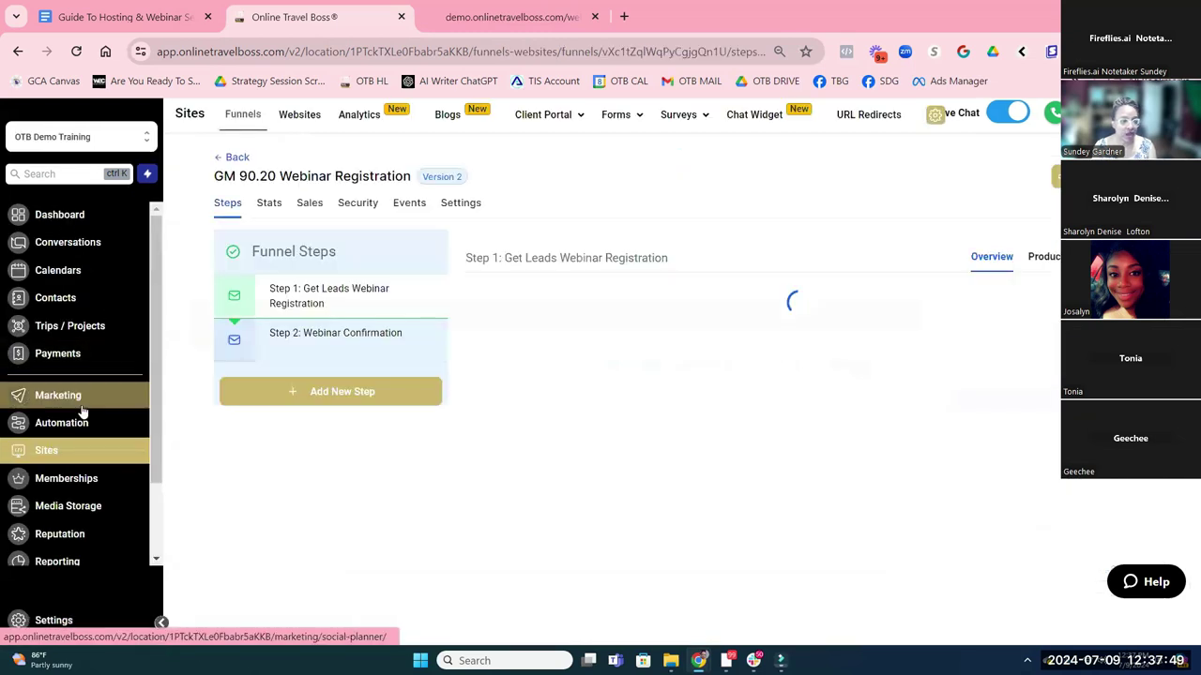
Open Media Storage and expand the My Media image source dropdown
click(68, 506)
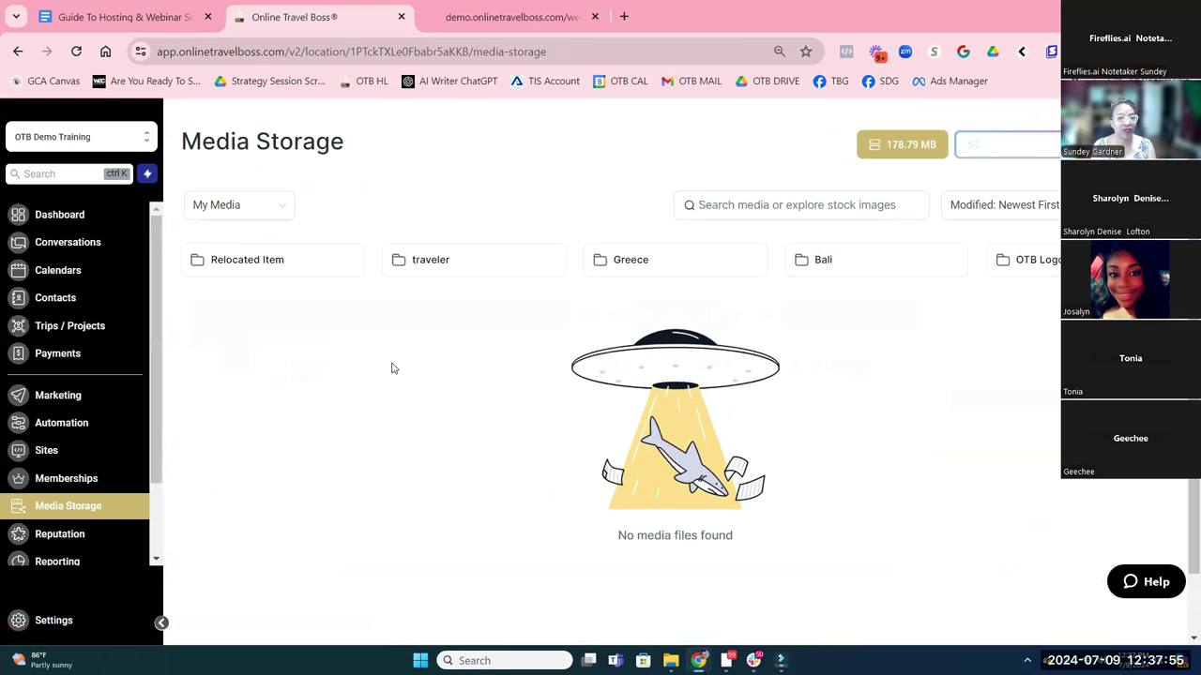
click(269, 214)
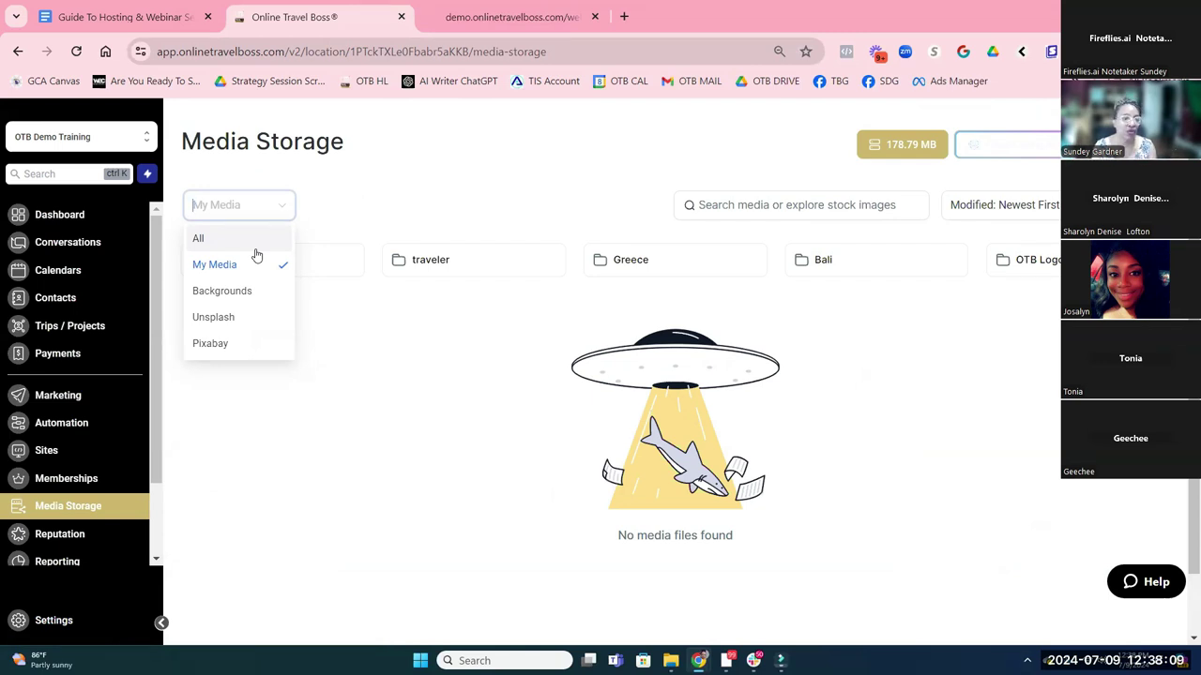
Search Pixabay for 'africa' and copy the zebra photo's link
click(210, 345)
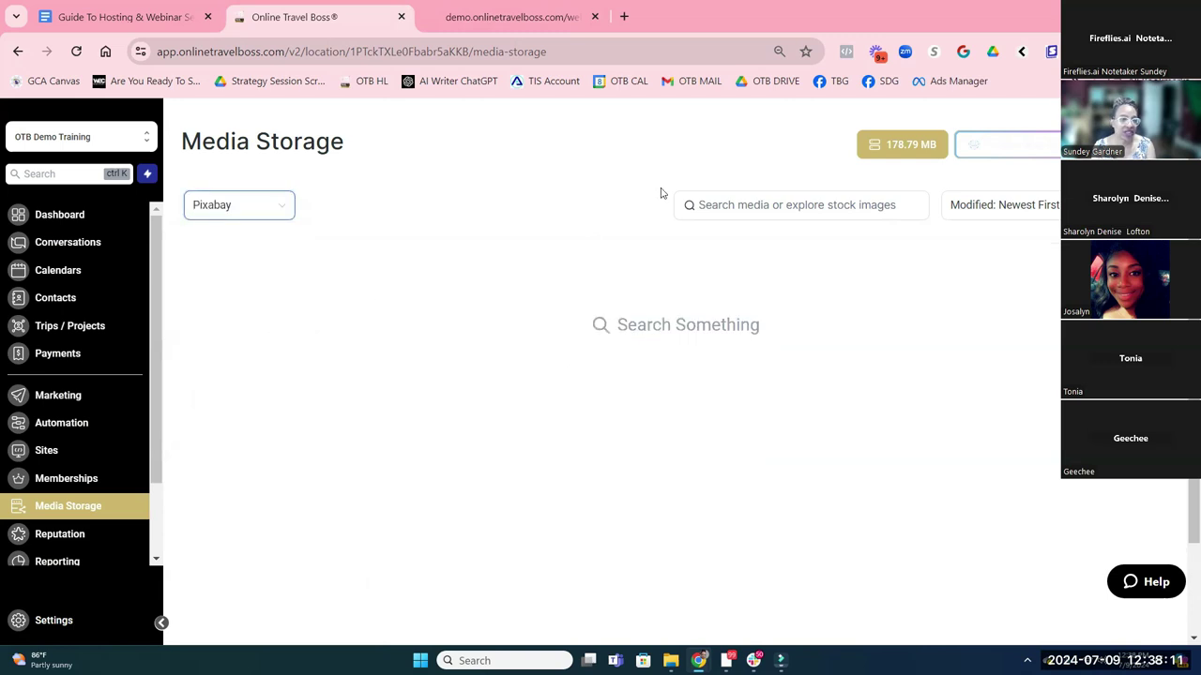
click(749, 208)
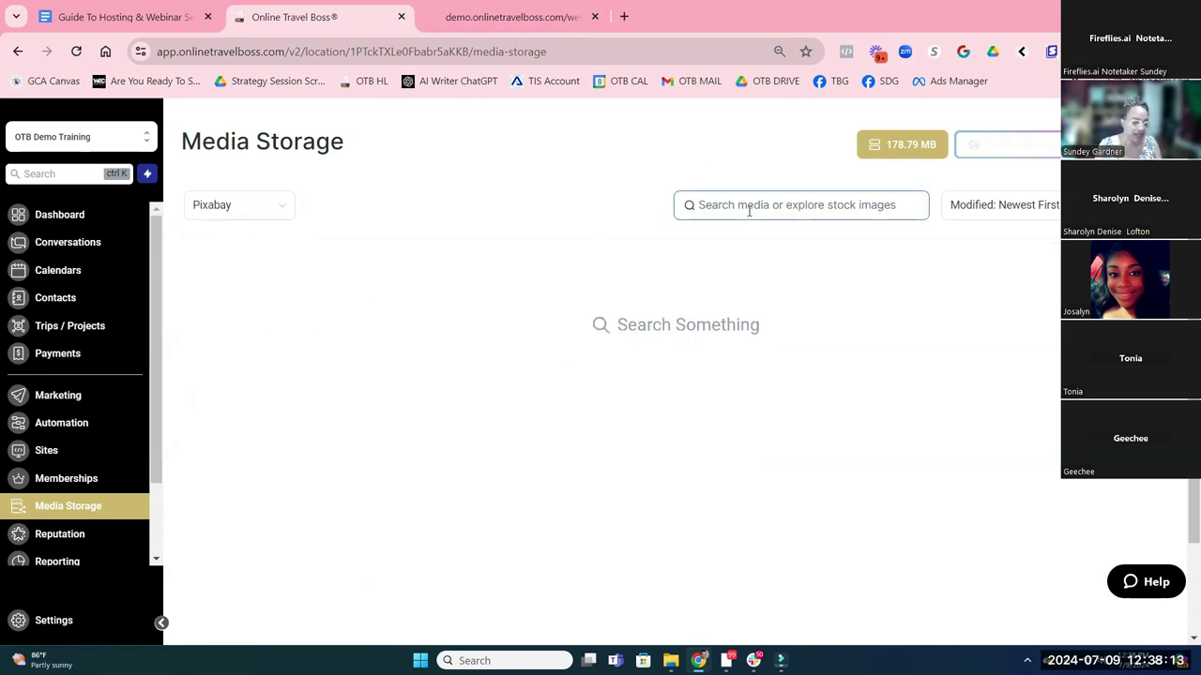
text(sou)
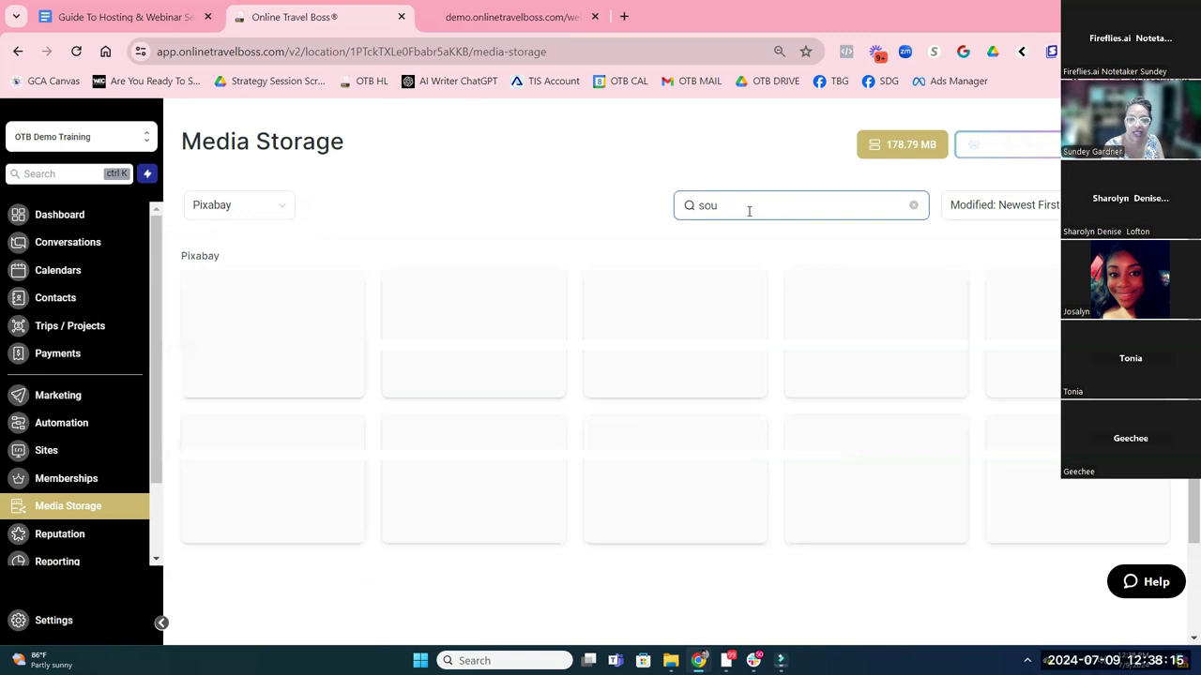
key(BackSpace)
key(BackSpace)
key(BackSpace)
text(africa)
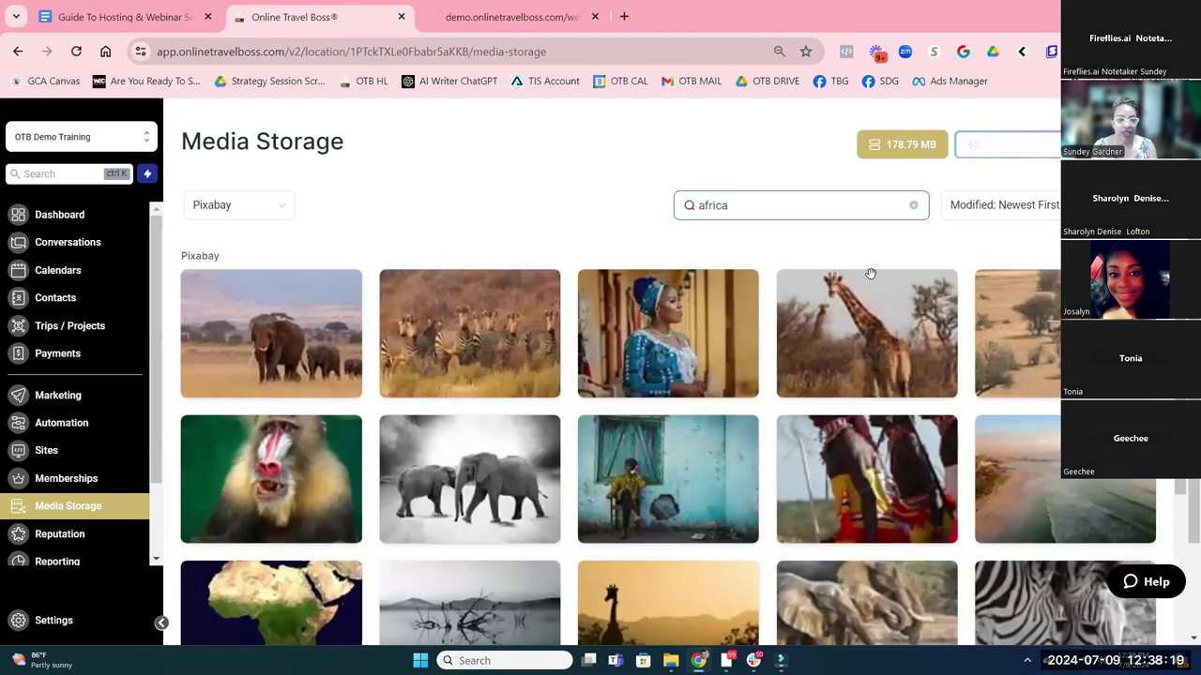
scroll(870, 277, down, 2)
scroll(874, 291, up, 2)
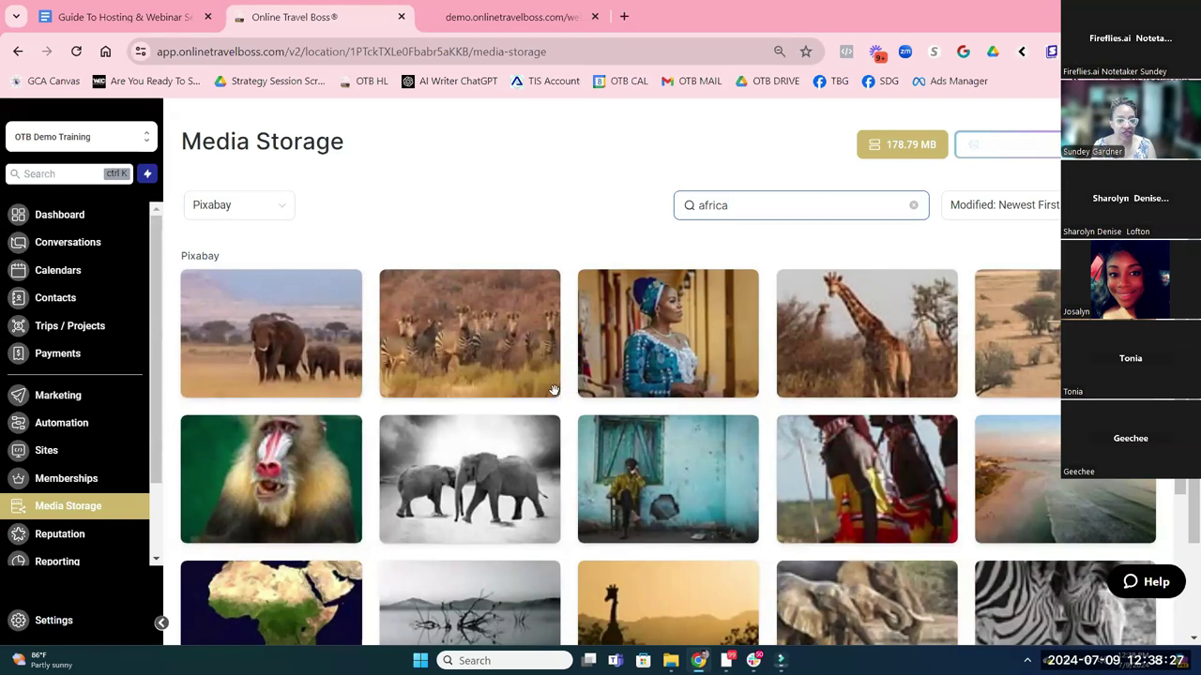
click(548, 384)
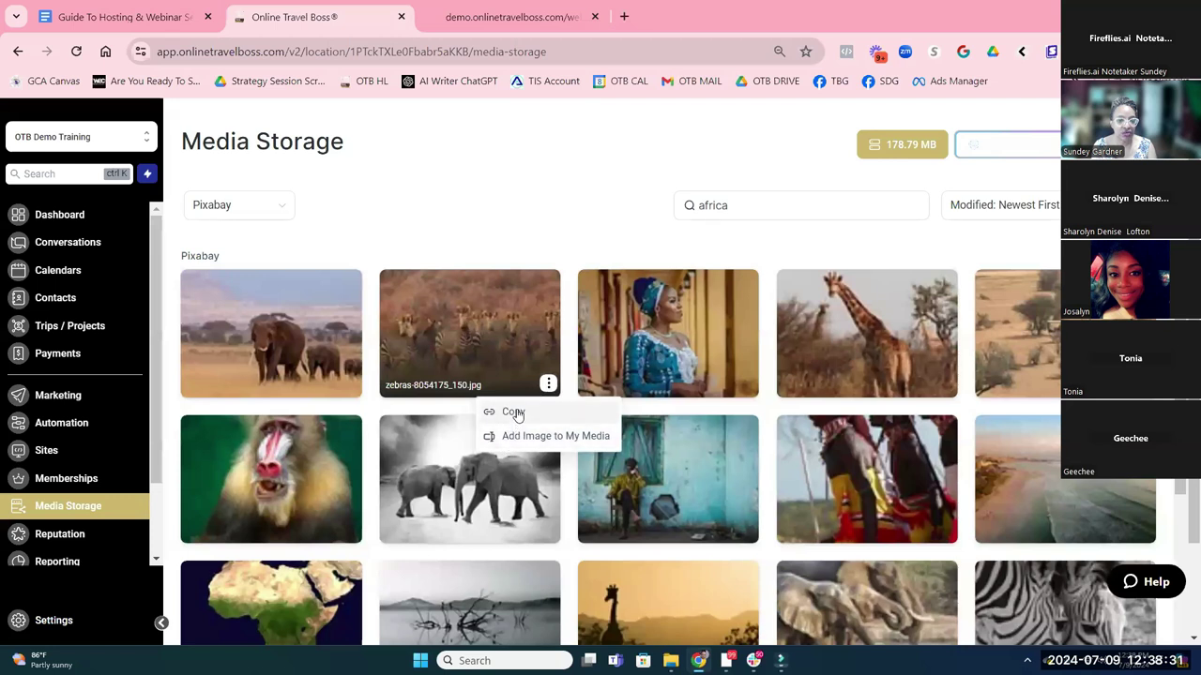
click(512, 413)
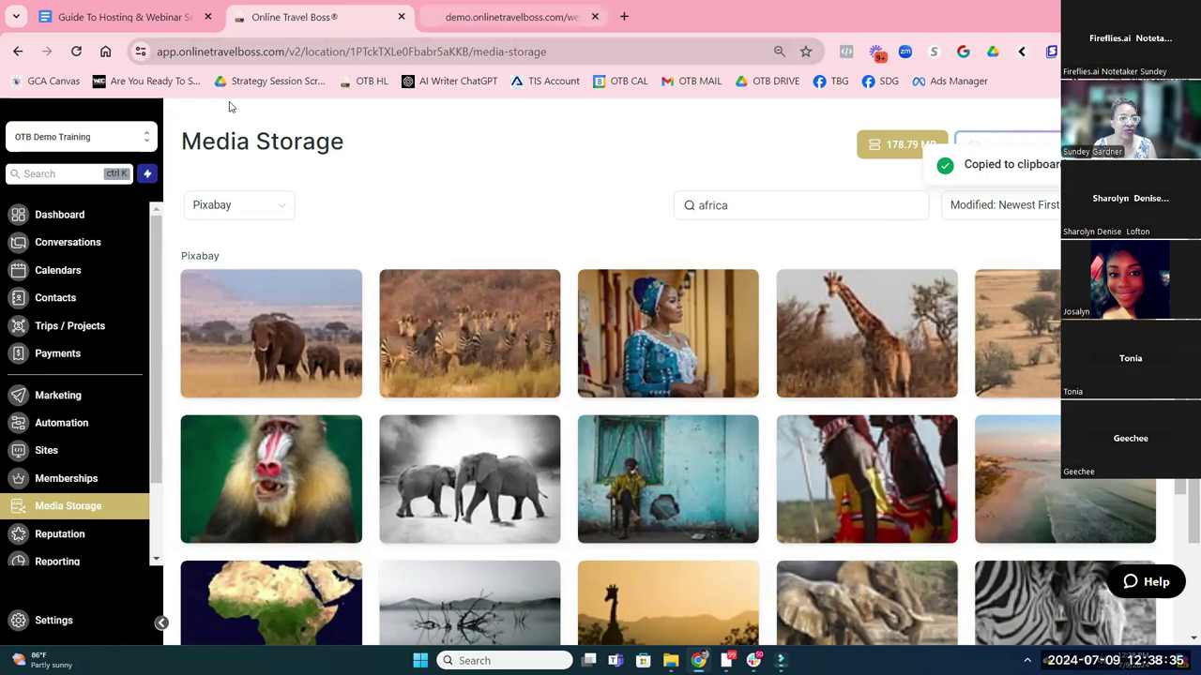
Duplicate the Online Travel Boss Media Storage browser tab
right_click(342, 21)
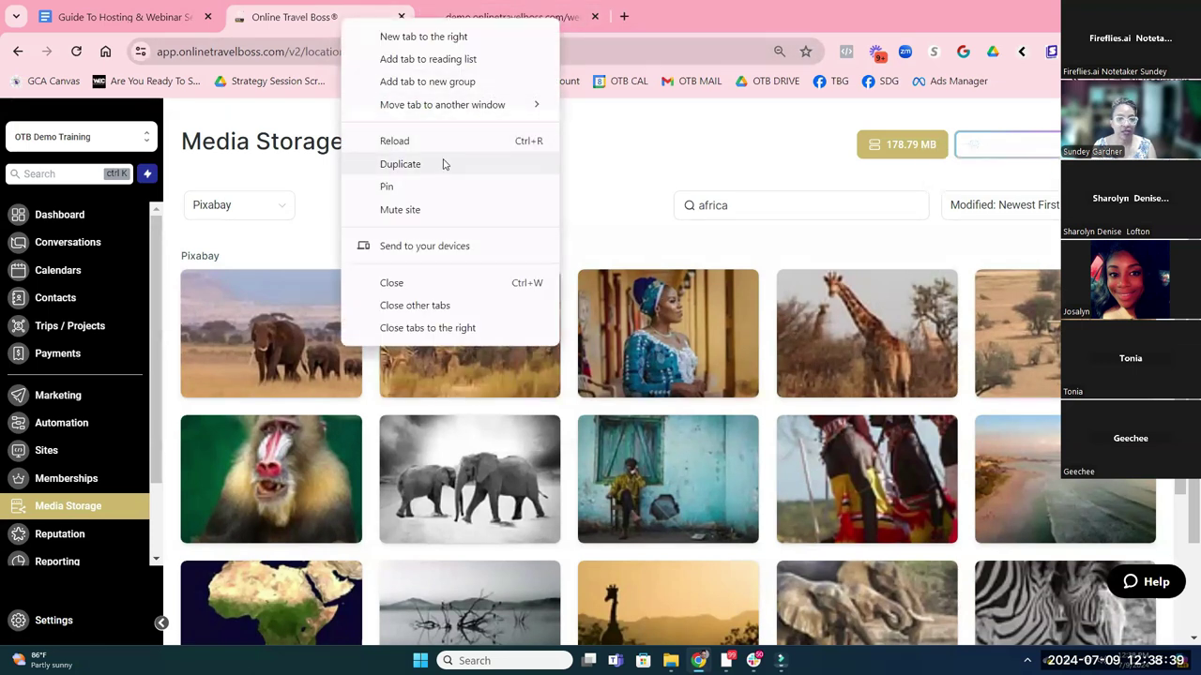
click(445, 164)
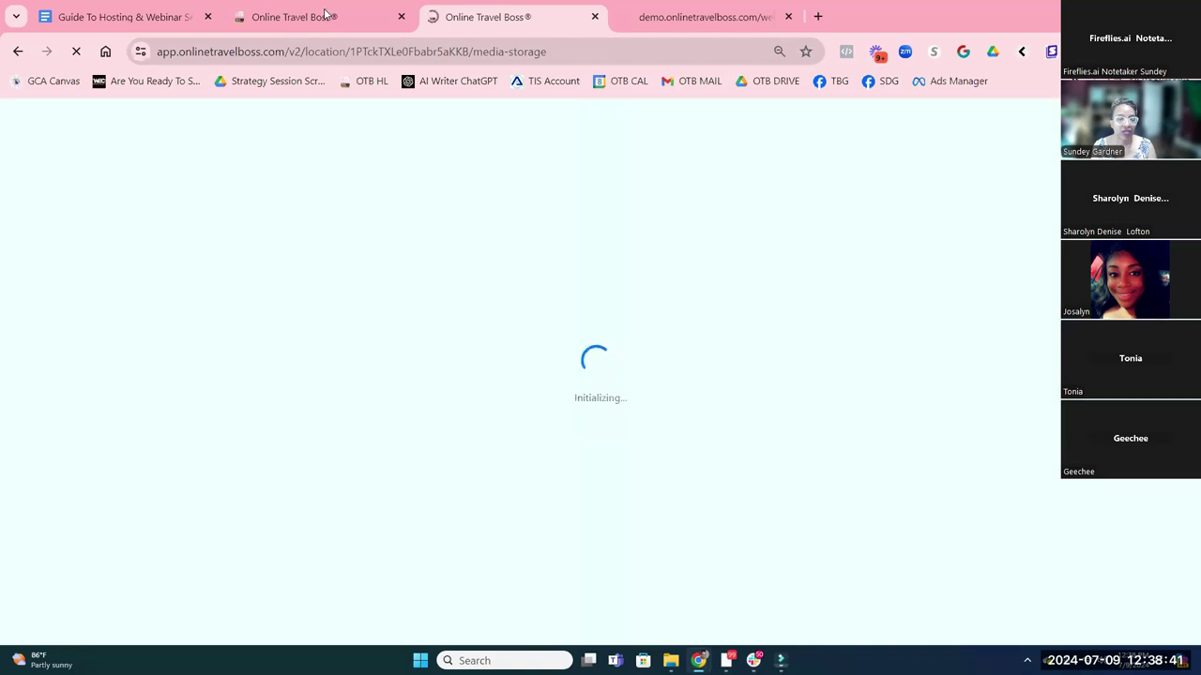
mouse_move(329, 29)
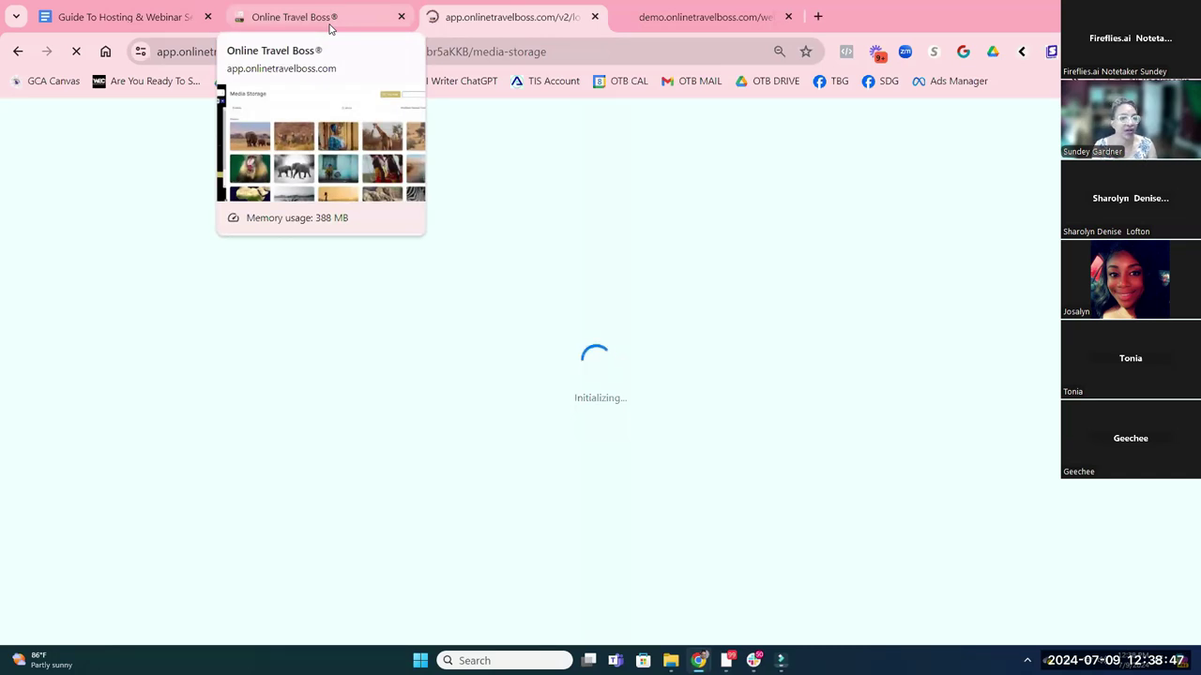
Open the account settings pages in the duplicated tab
click(330, 28)
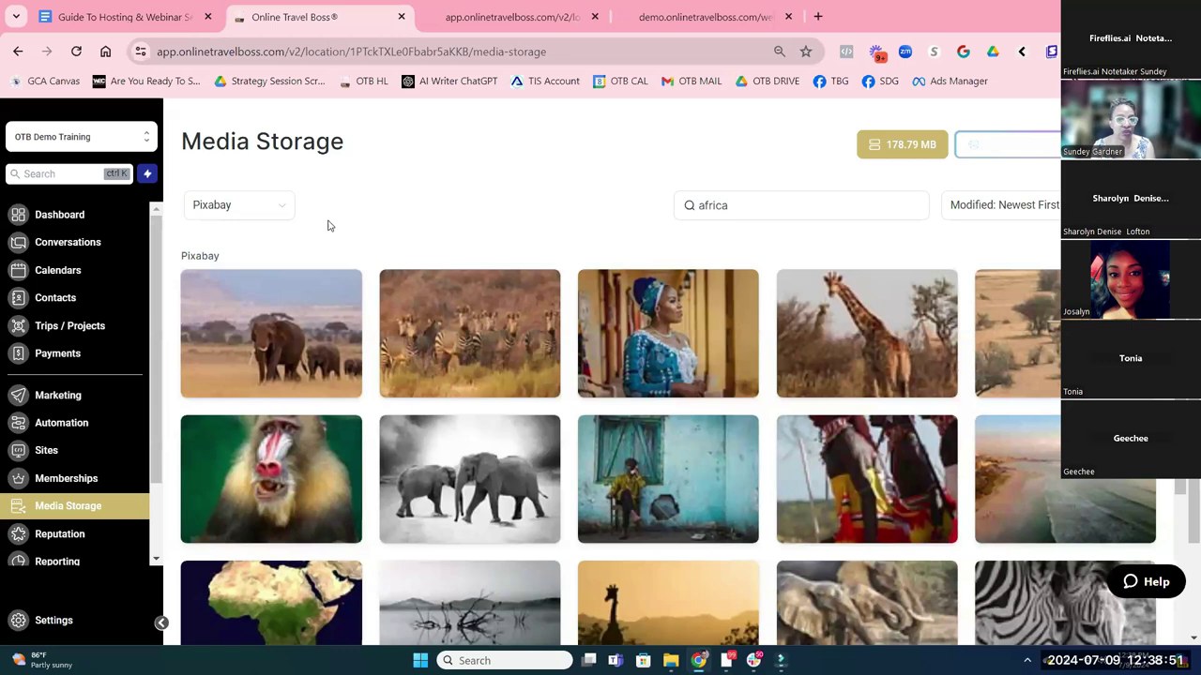
click(230, 210)
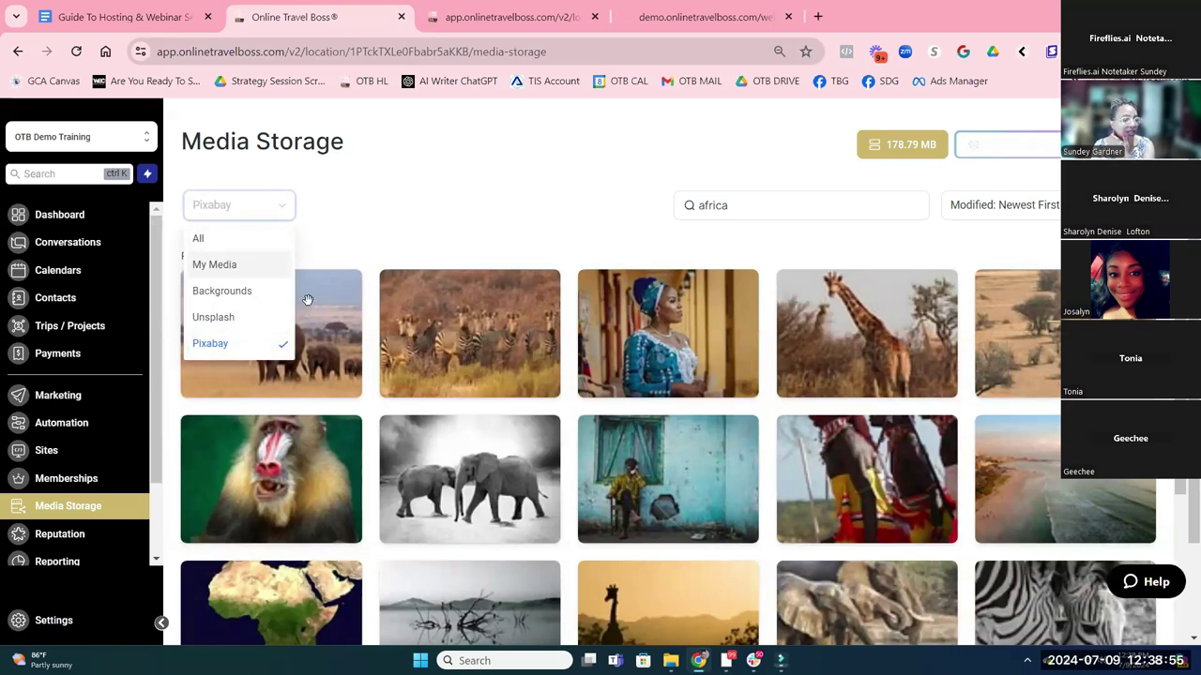
click(493, 22)
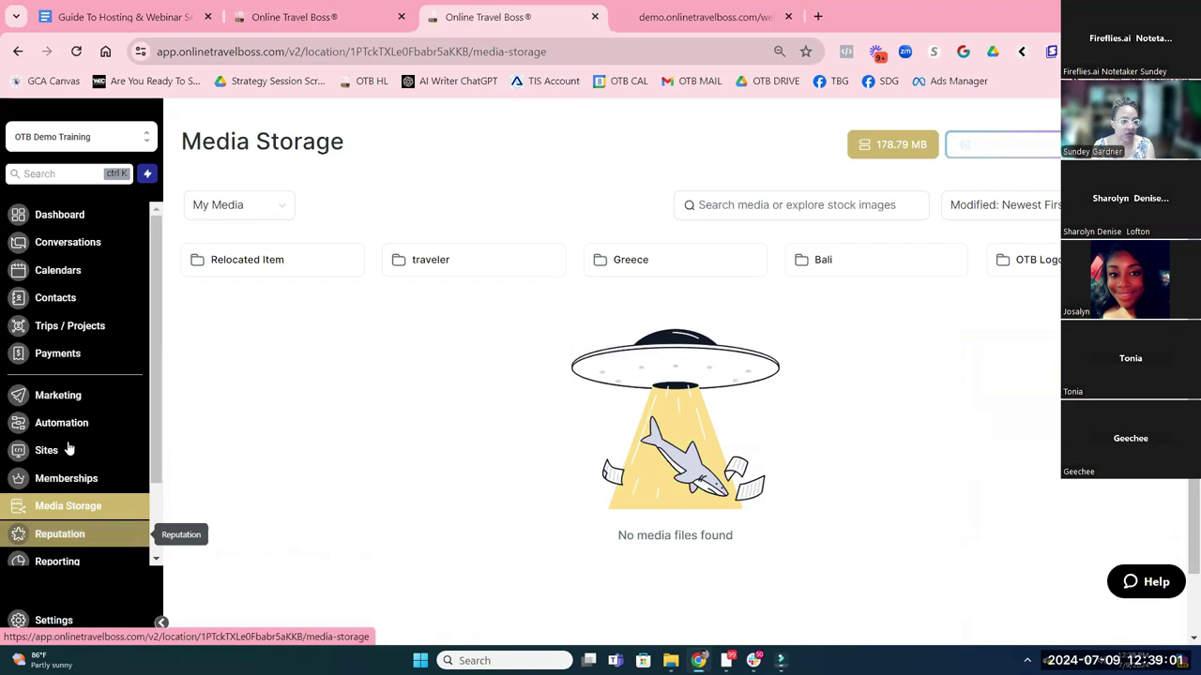
click(52, 625)
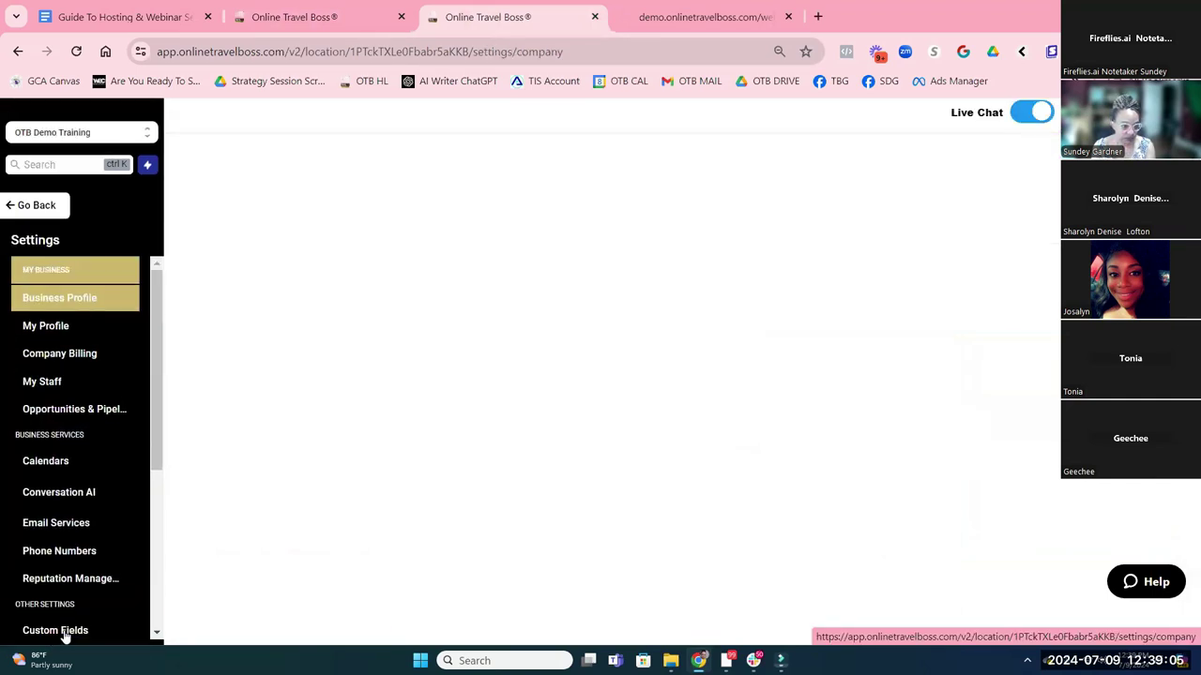
Copy the pink flamingo photo's link from the Pixabay 'africa' results in the original tab
click(298, 17)
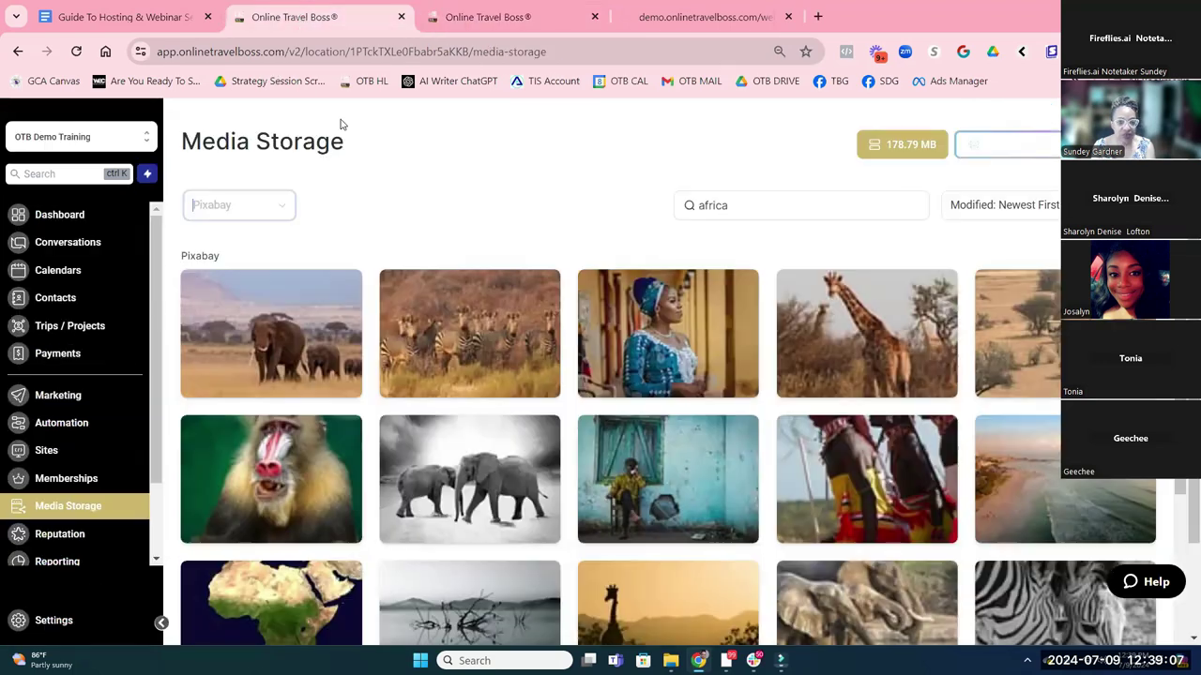
scroll(752, 332, down, 3)
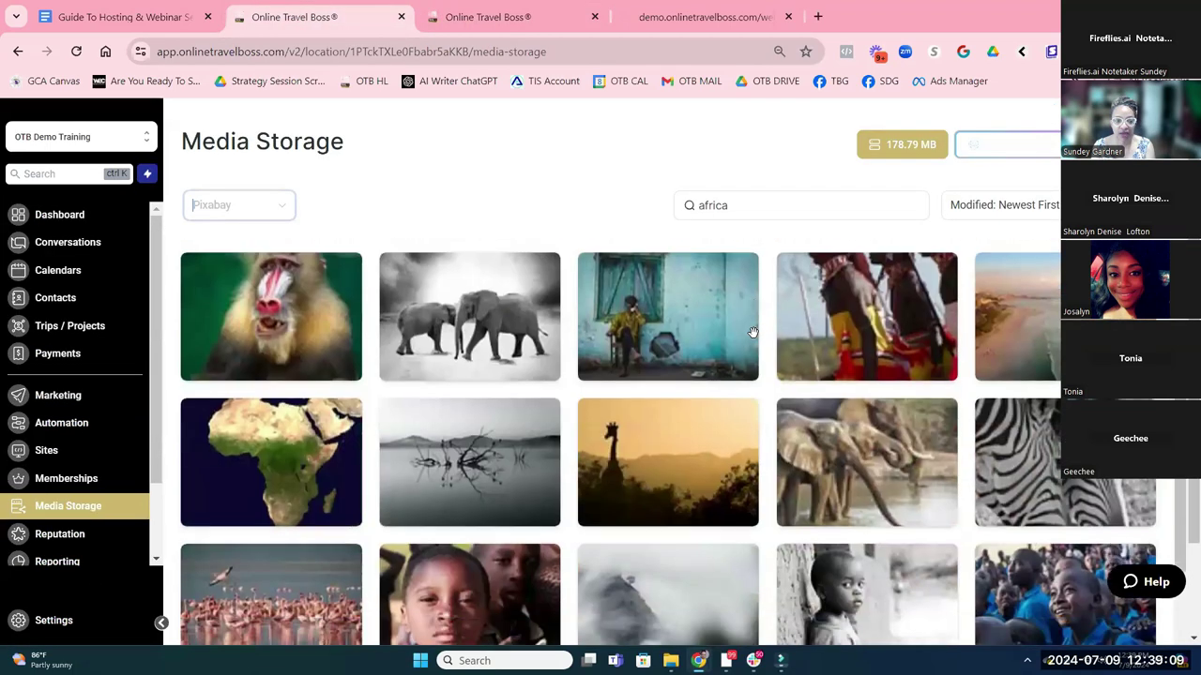
scroll(602, 323, down, 2)
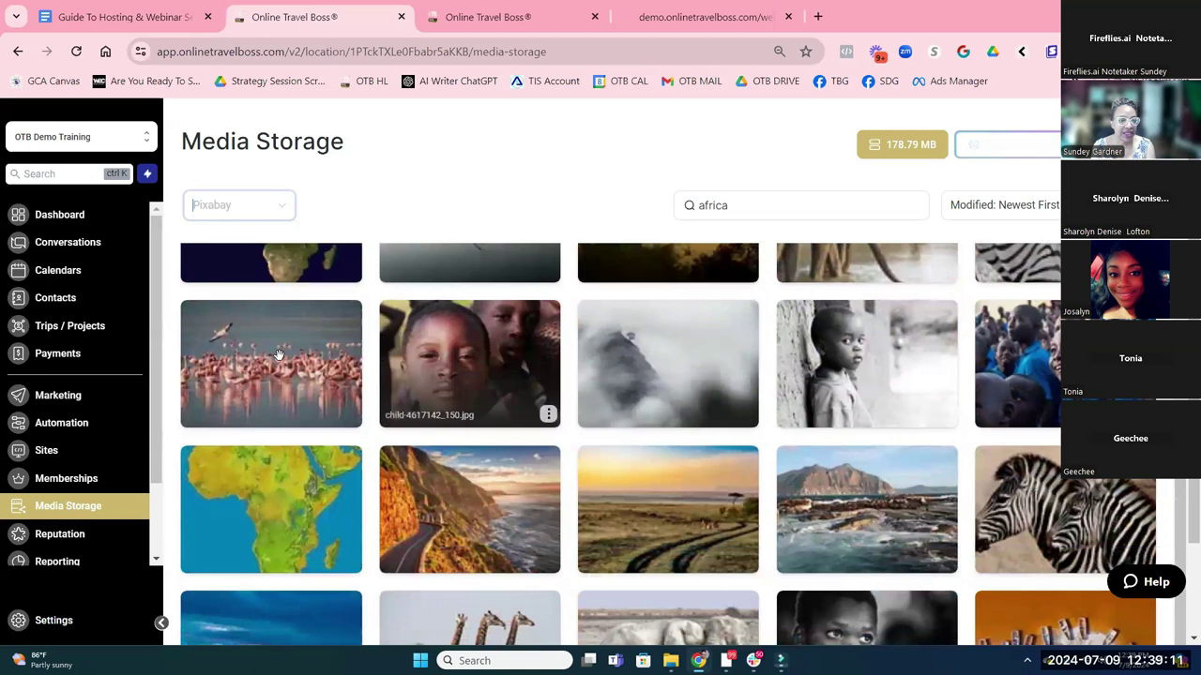
click(349, 415)
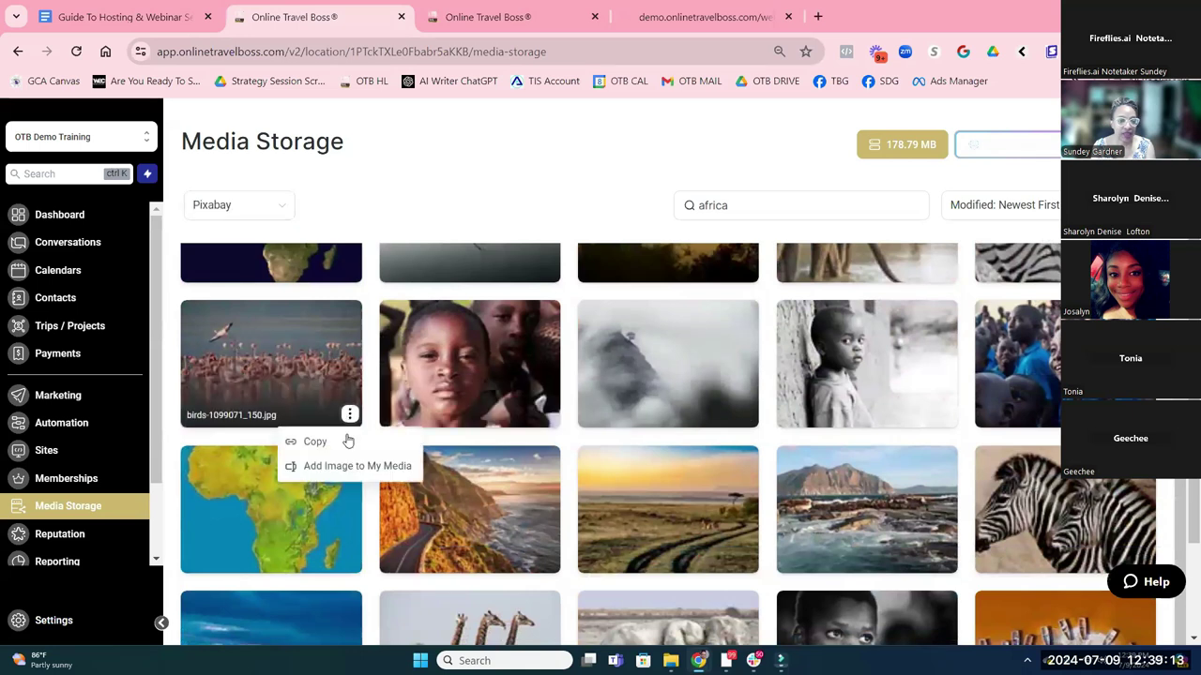
click(340, 445)
In the duplicate tab, open the General Marketing folder's custom values down to 1.09 Hero Image and 1.10 Webinar Image 2
click(489, 17)
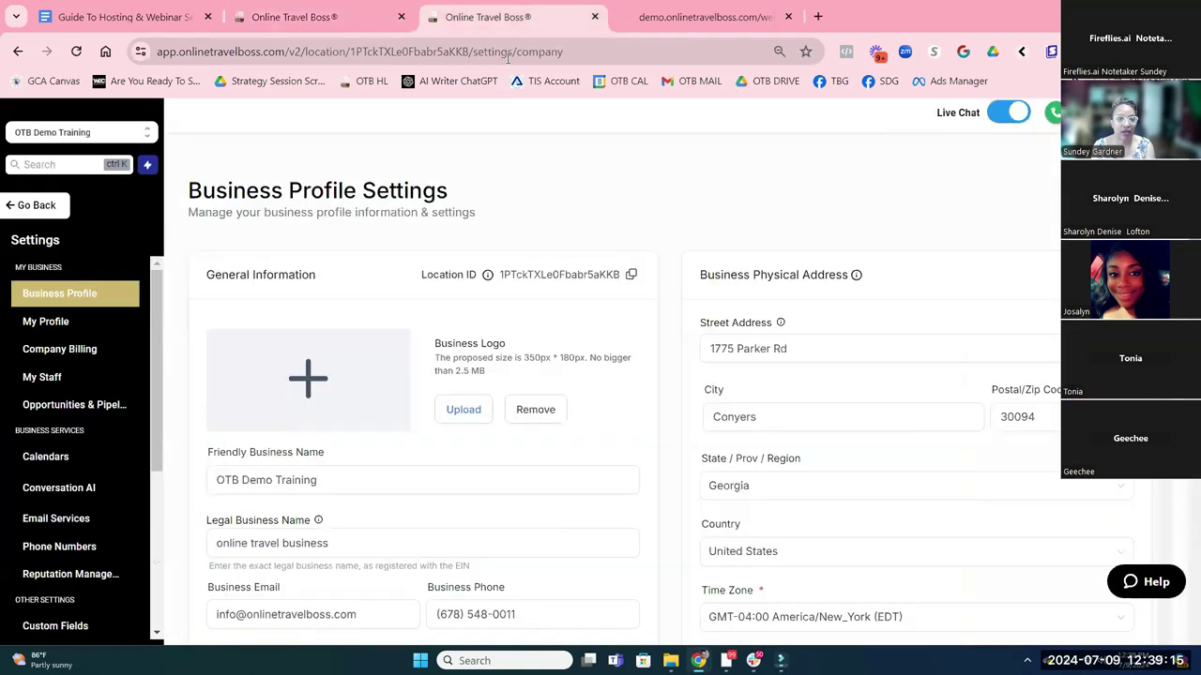
scroll(94, 488, down, 3)
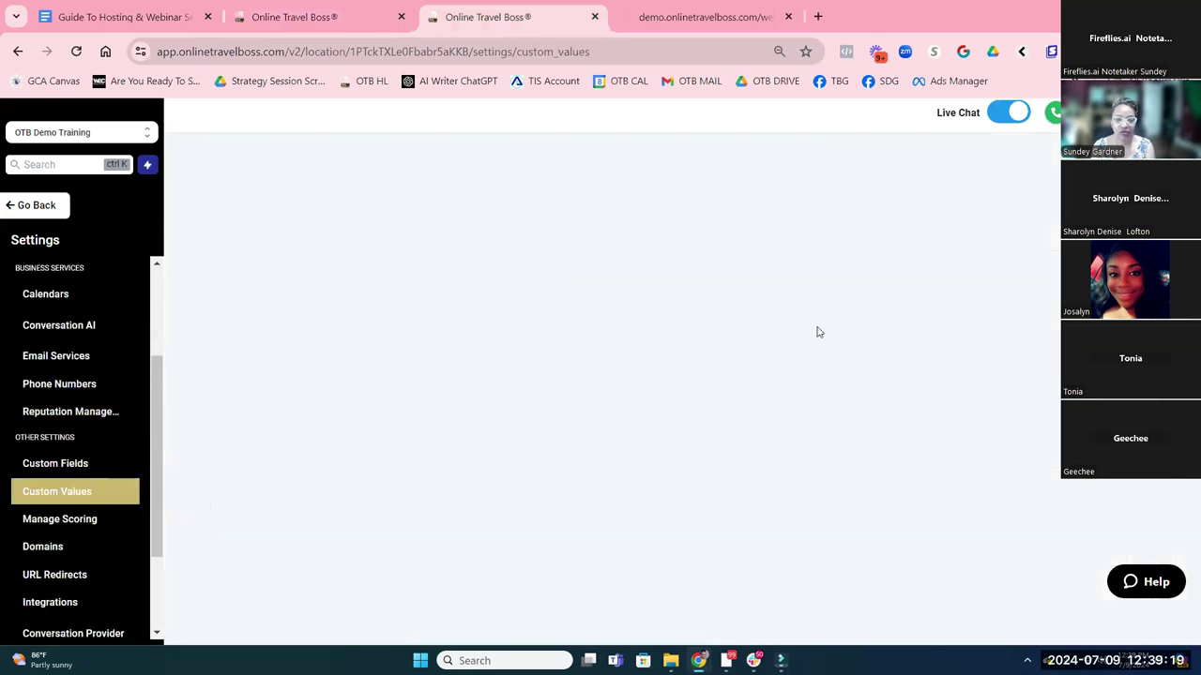
scroll(790, 335, down, 3)
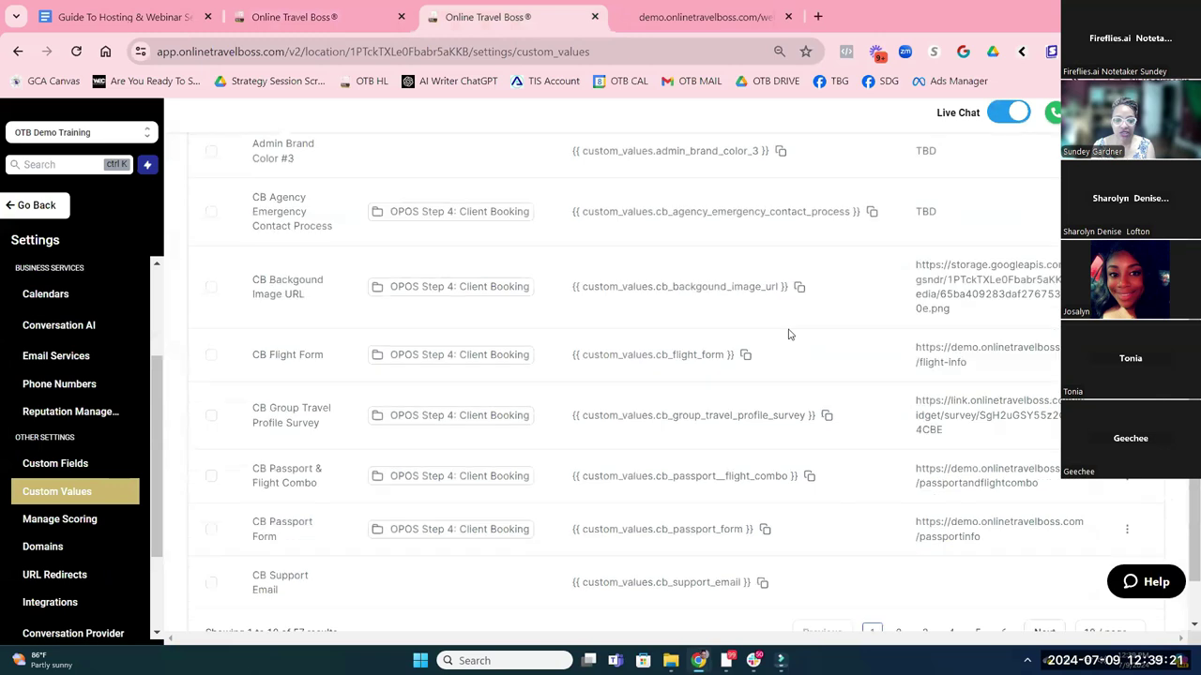
scroll(644, 329, up, 5)
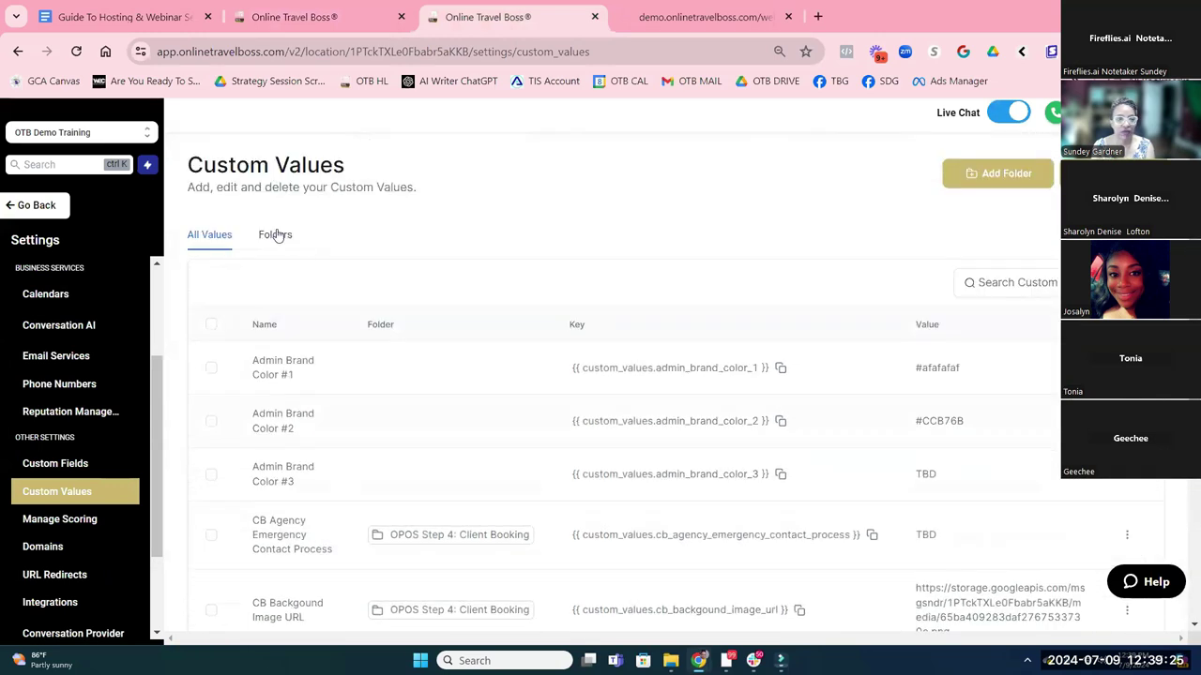
click(276, 235)
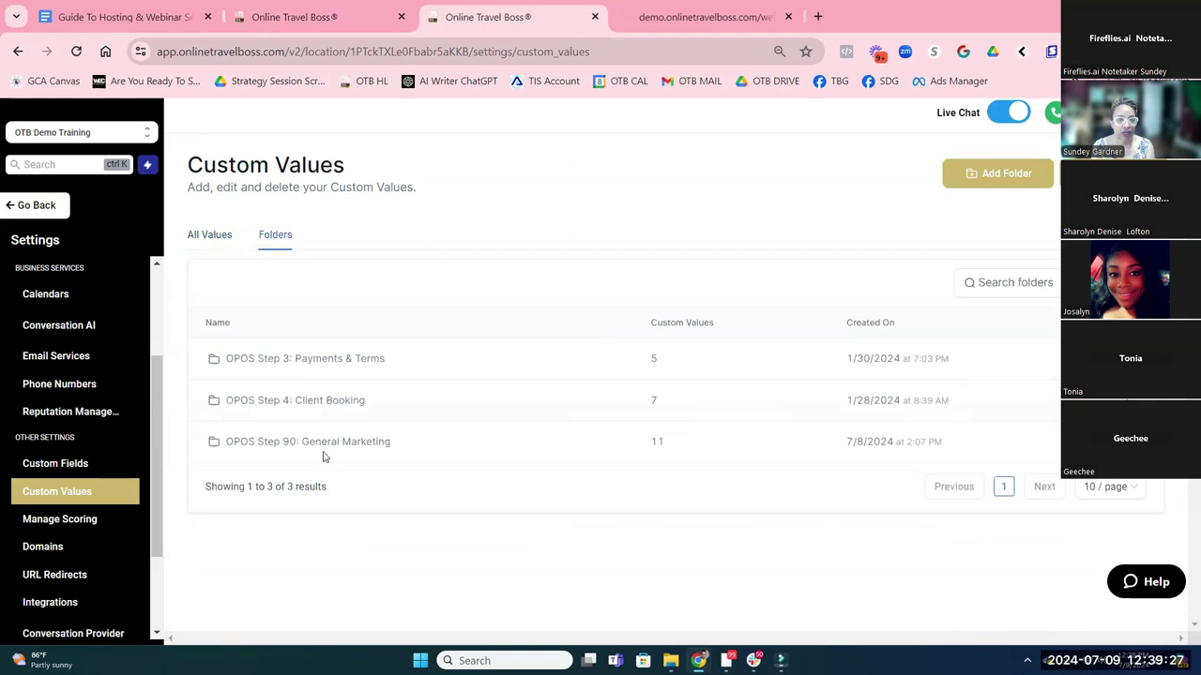
click(324, 447)
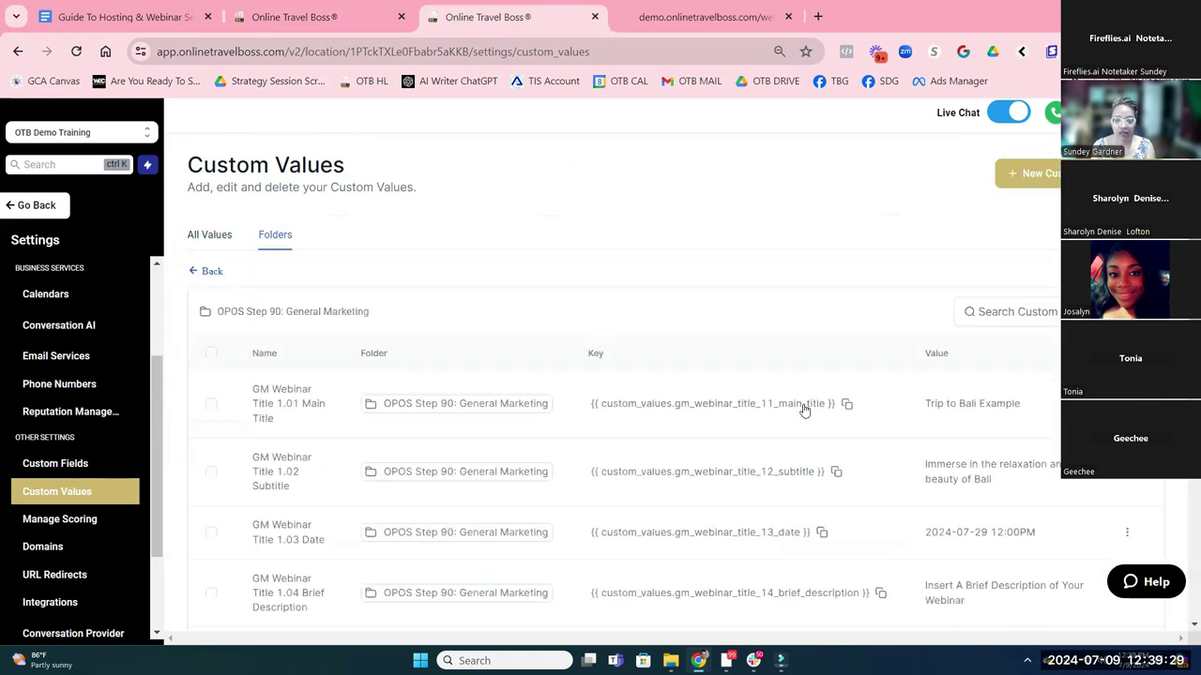
scroll(807, 399, down, 5)
scroll(656, 398, down, 2)
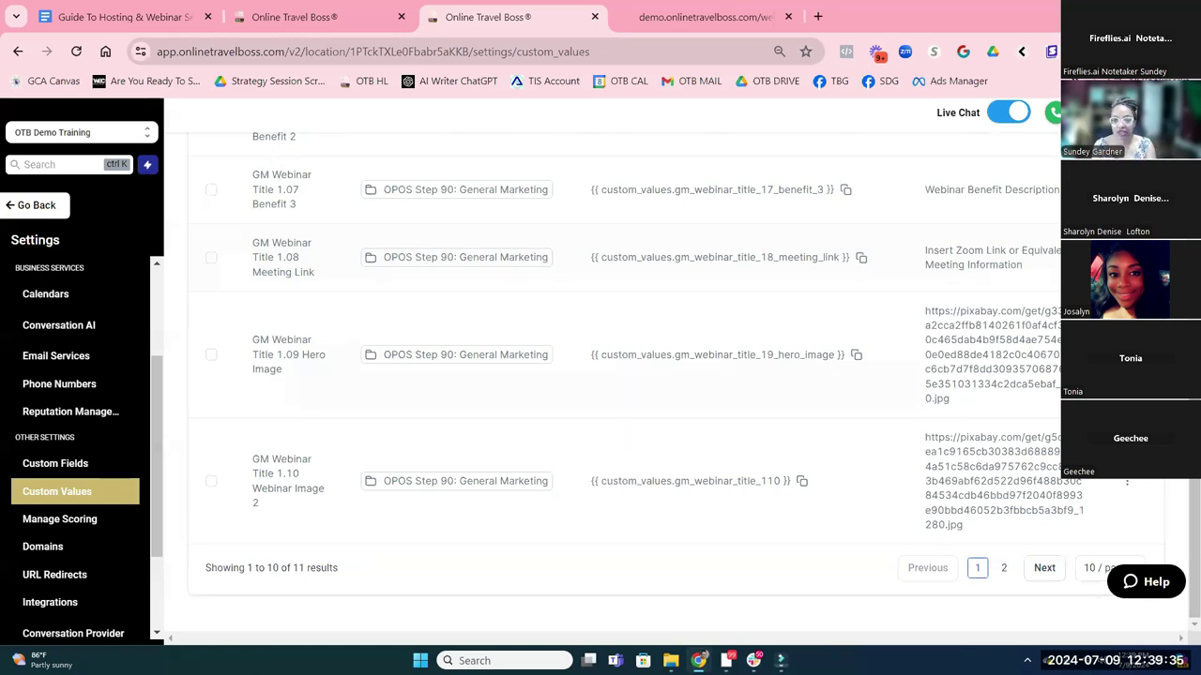
Replace the 1.09 Hero Image custom value with the copied Pixabay flamingo link and update it
click(1126, 355)
click(672, 396)
key(ctrl+a)
key(BackSpace)
key(ctrl+v)
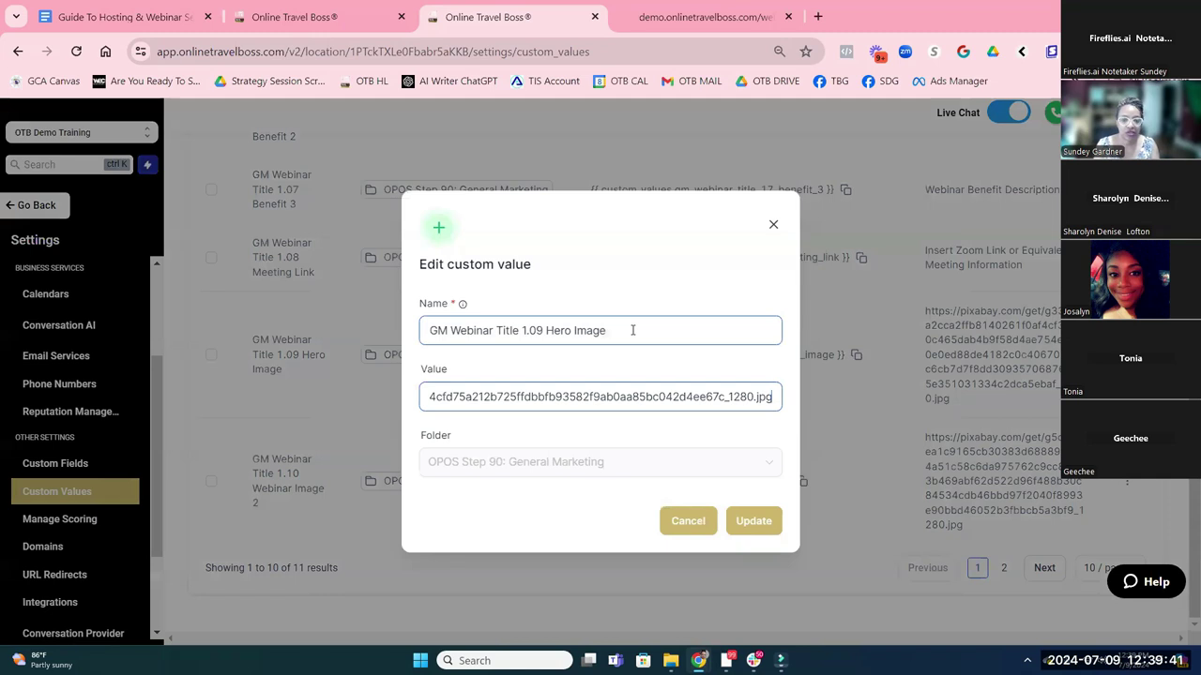
click(762, 521)
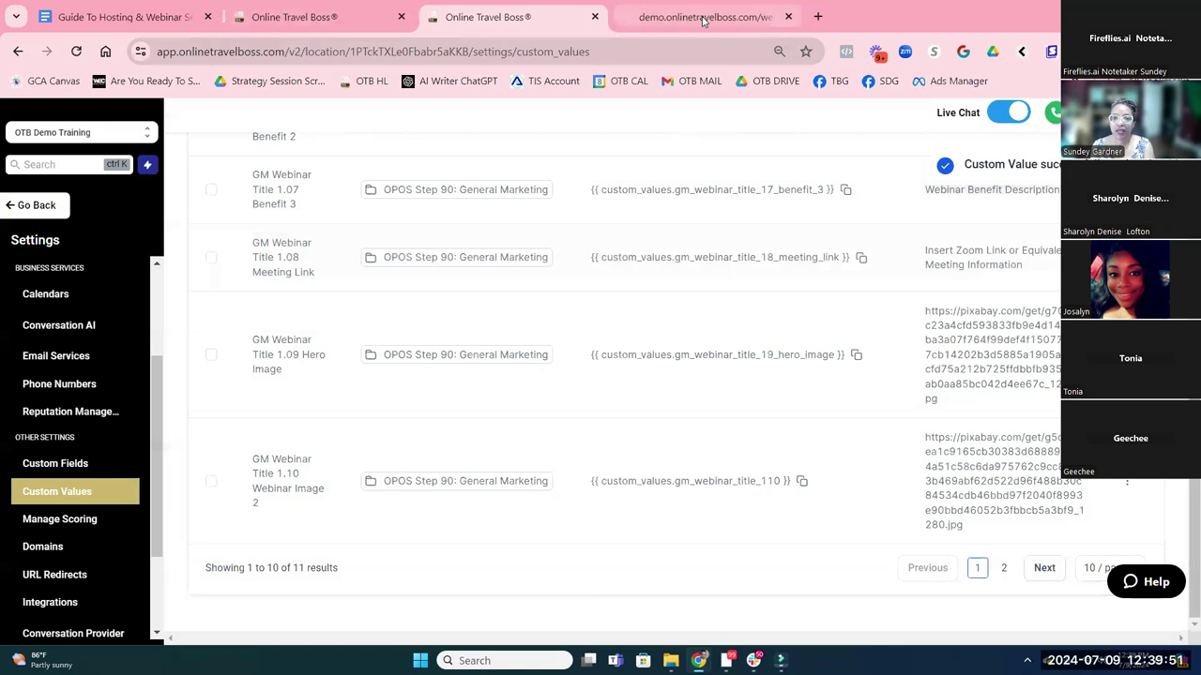
click(704, 19)
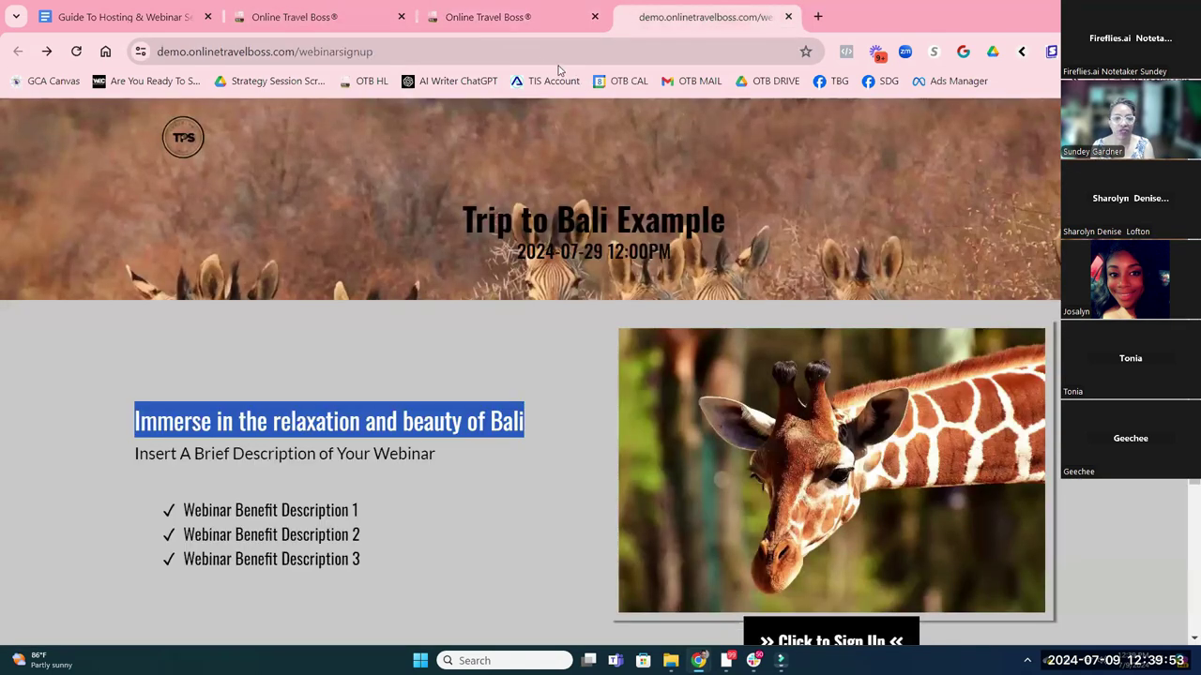
Reload the demo signup page to confirm the flamingo header banner, then go back to the Google Docs guide
click(532, 55)
key(Return)
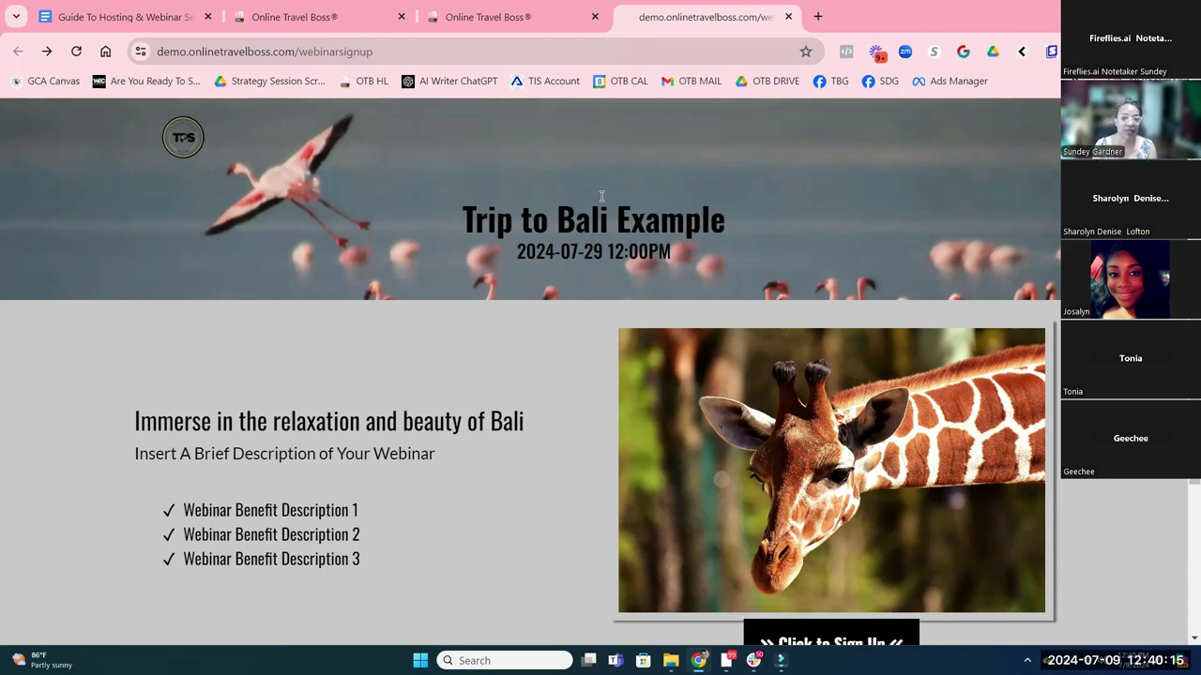
scroll(785, 241, down, 2)
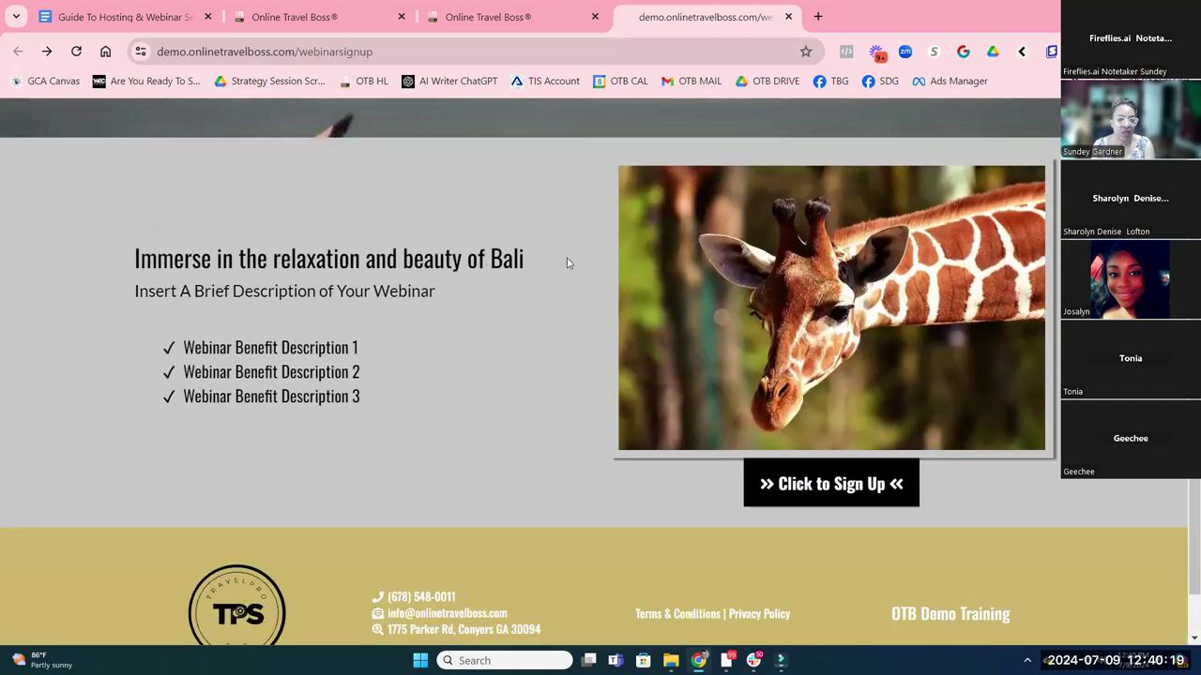
scroll(945, 388, up, 1)
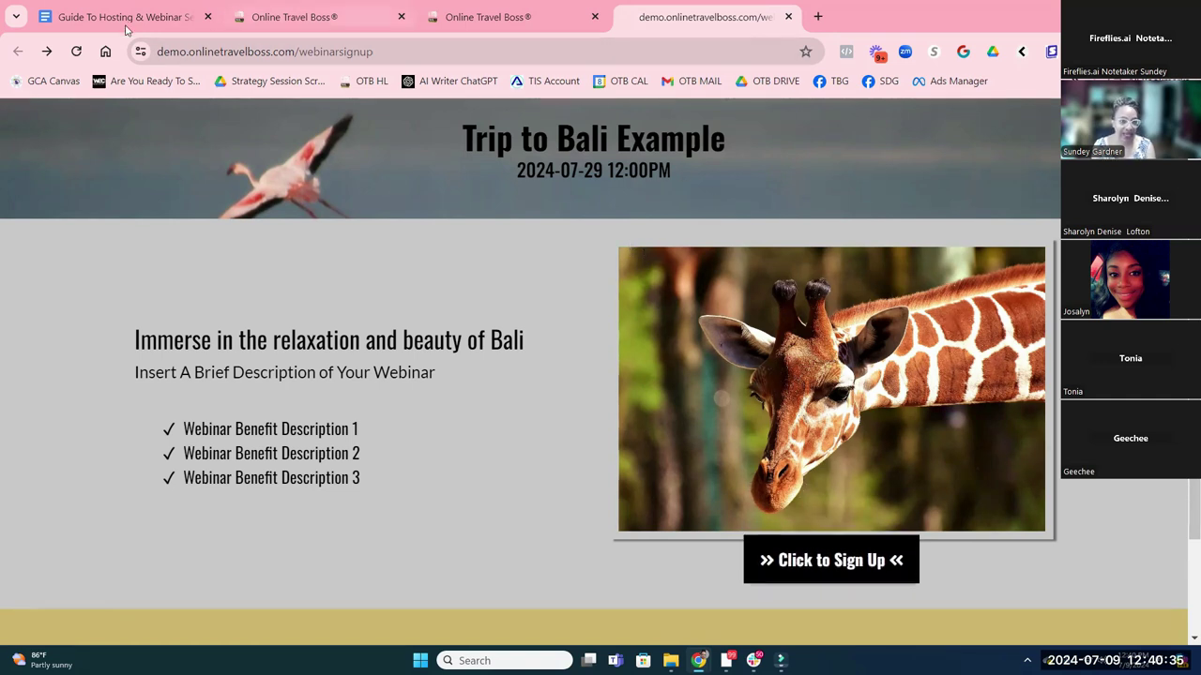
key(ctrl+1)
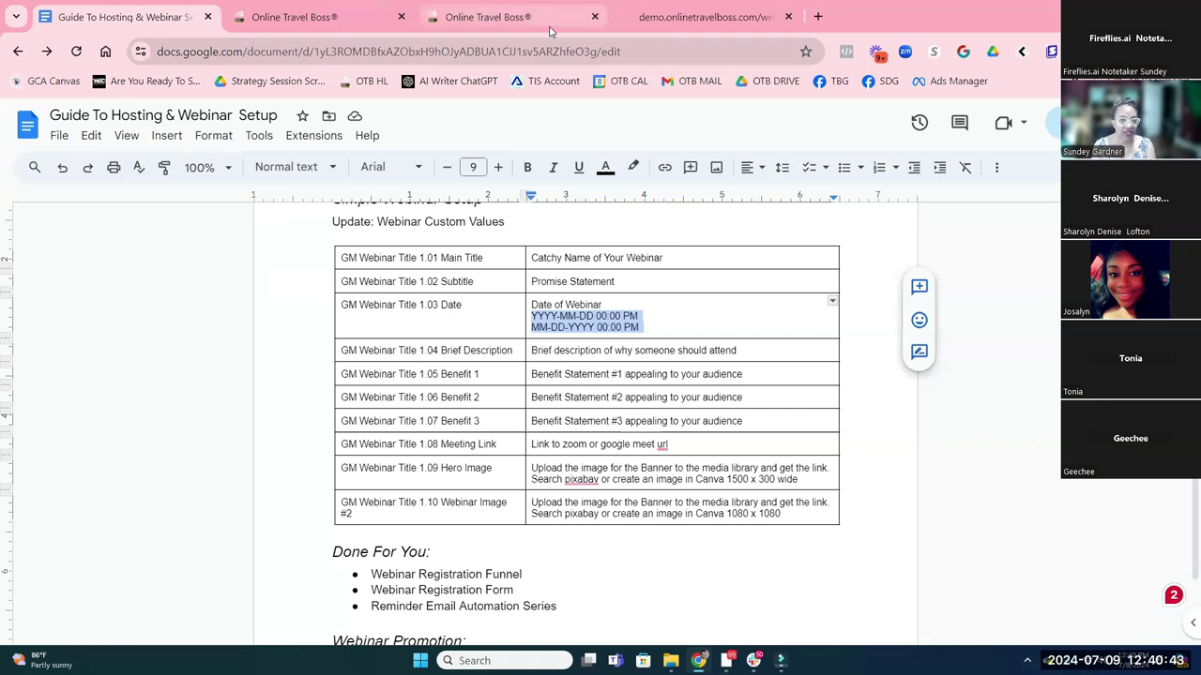
Bring the demo.onlinetravelboss.com webinar signup tab back to the front
click(694, 16)
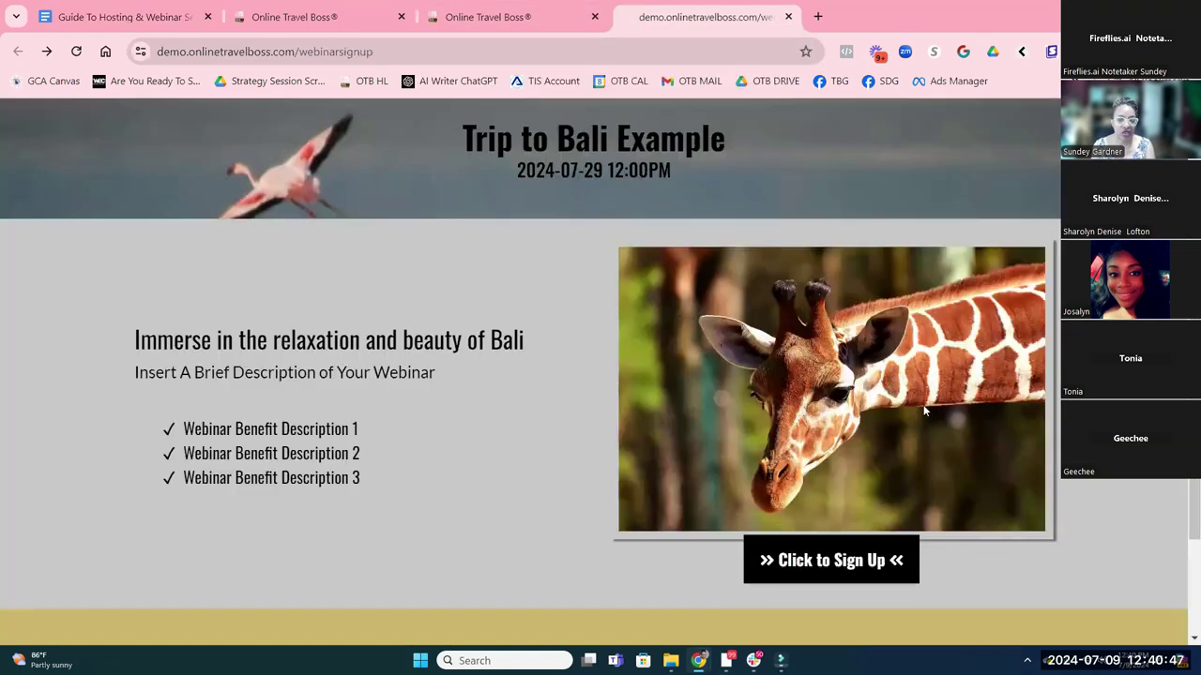
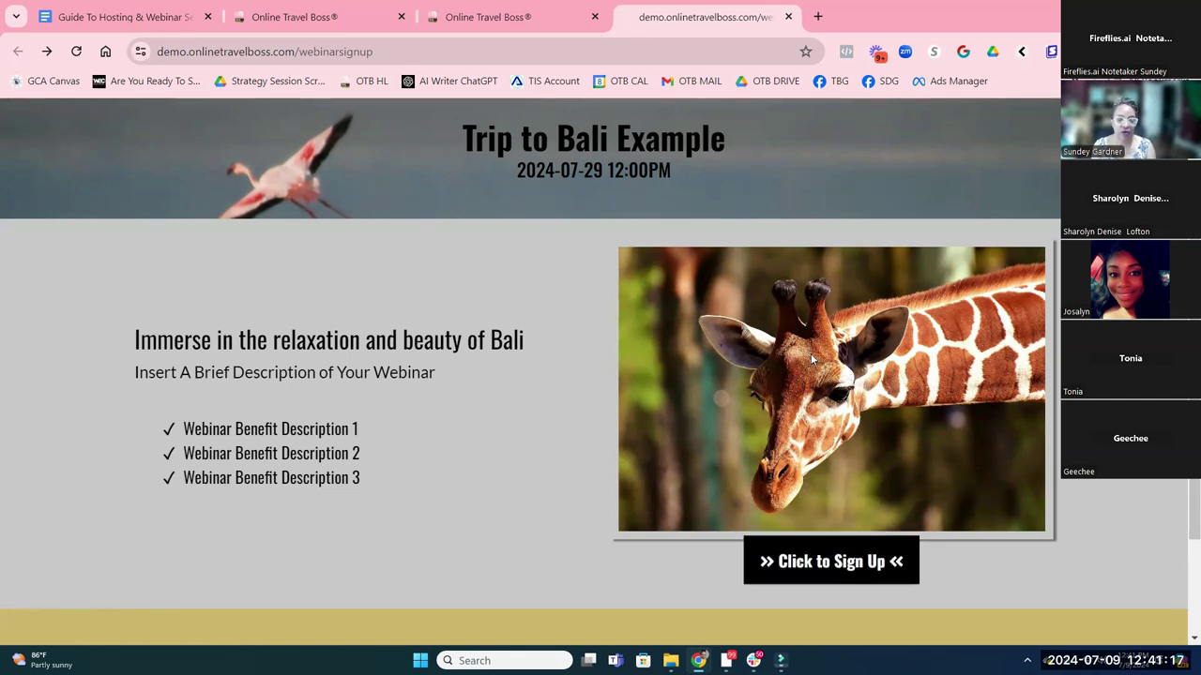
Preview the Bali webinar page's sign-up pop-up with its Full Name, Email and Phone fields
scroll(811, 354, up, 1)
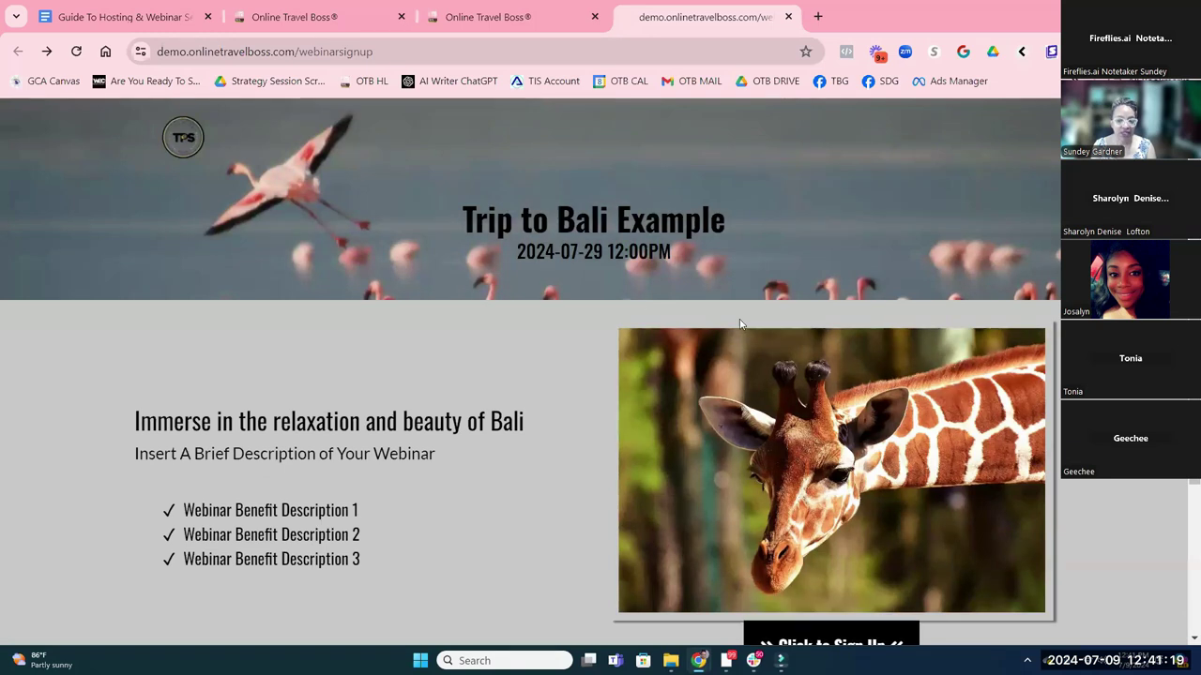
scroll(860, 443, down, 1)
scroll(859, 448, down, 1)
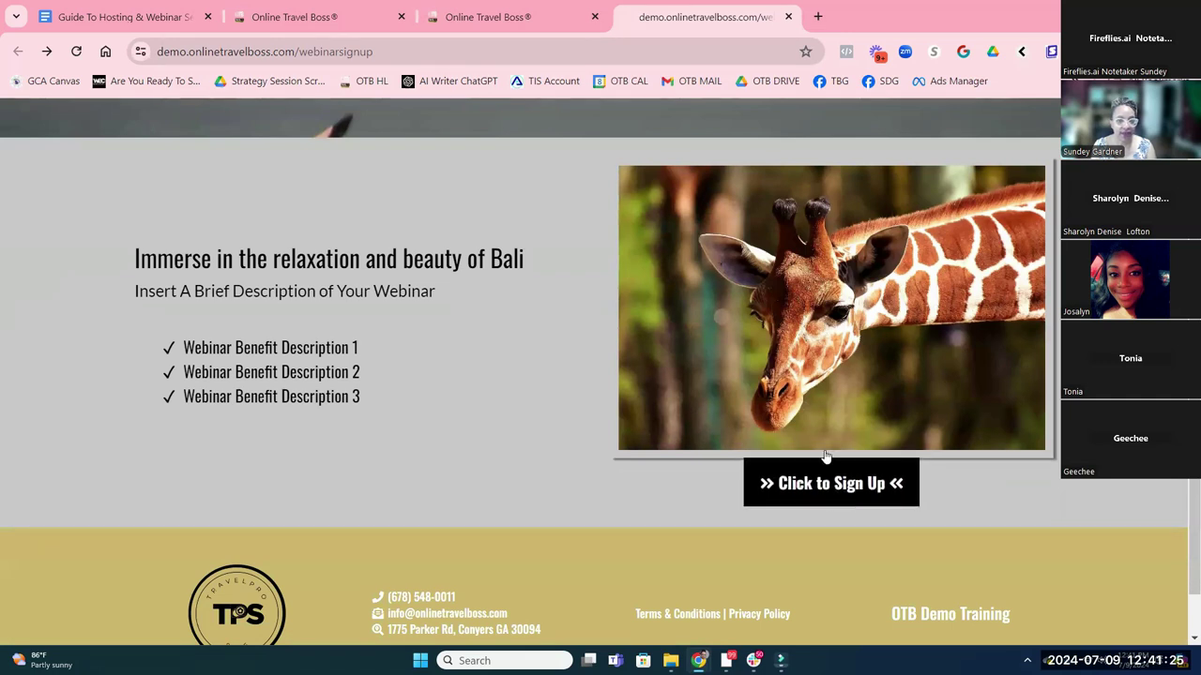
click(514, 17)
click(741, 18)
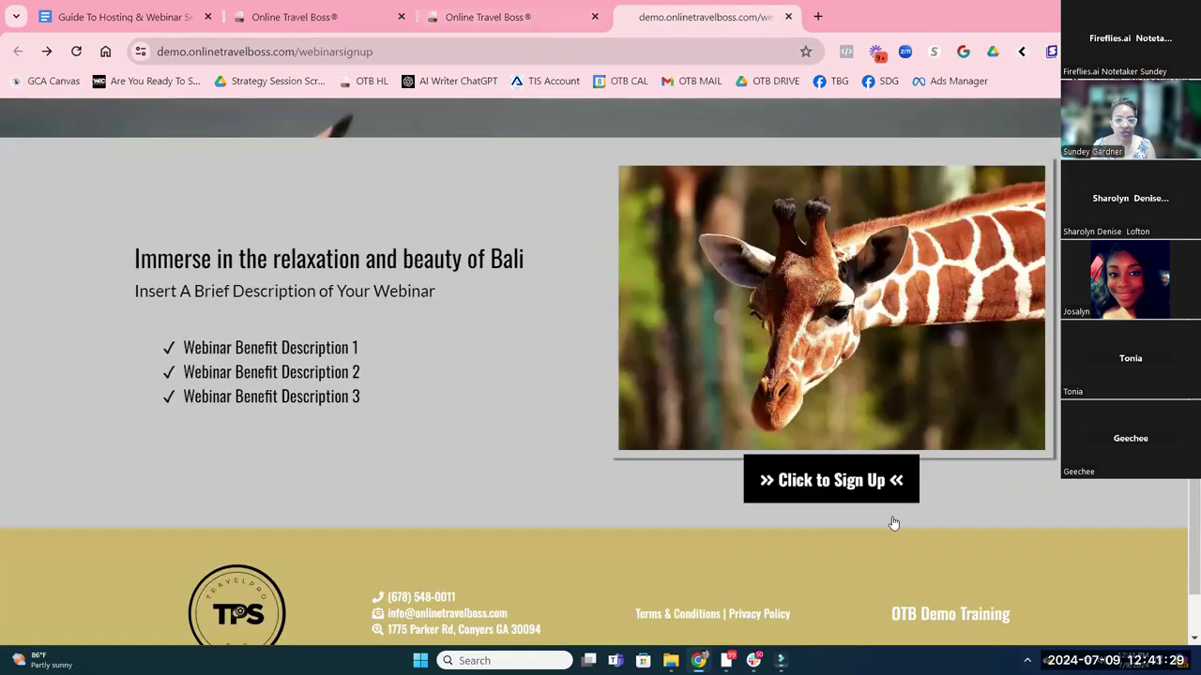
click(867, 485)
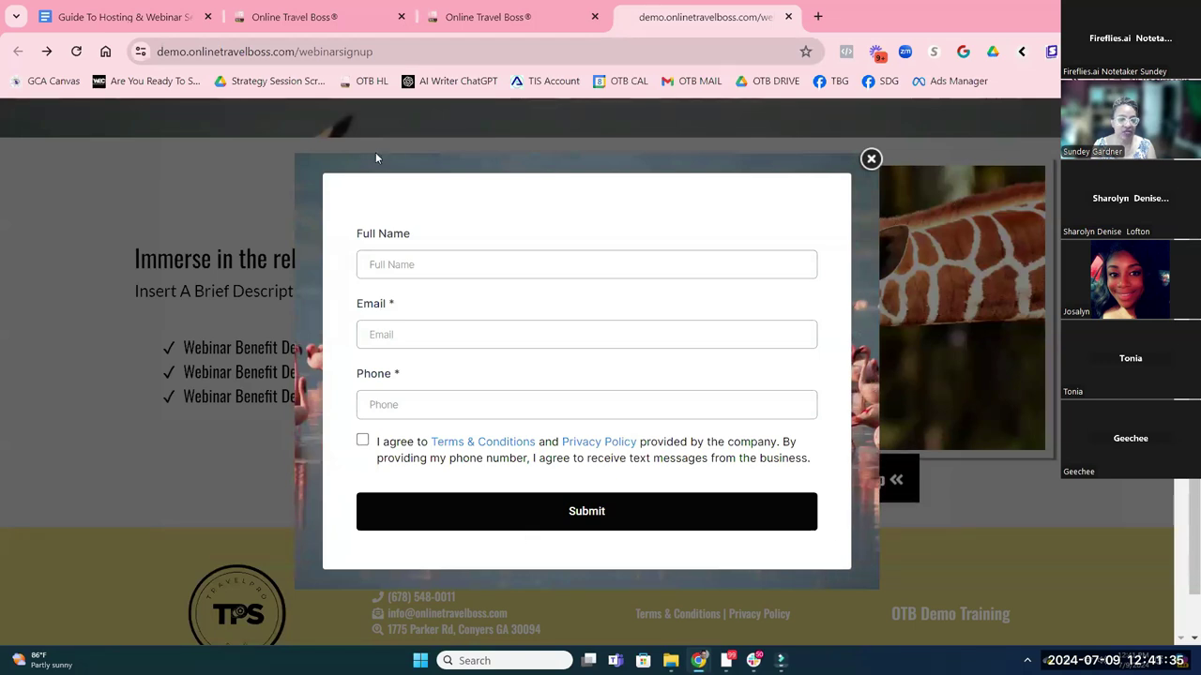
scroll(456, 122, up, 2)
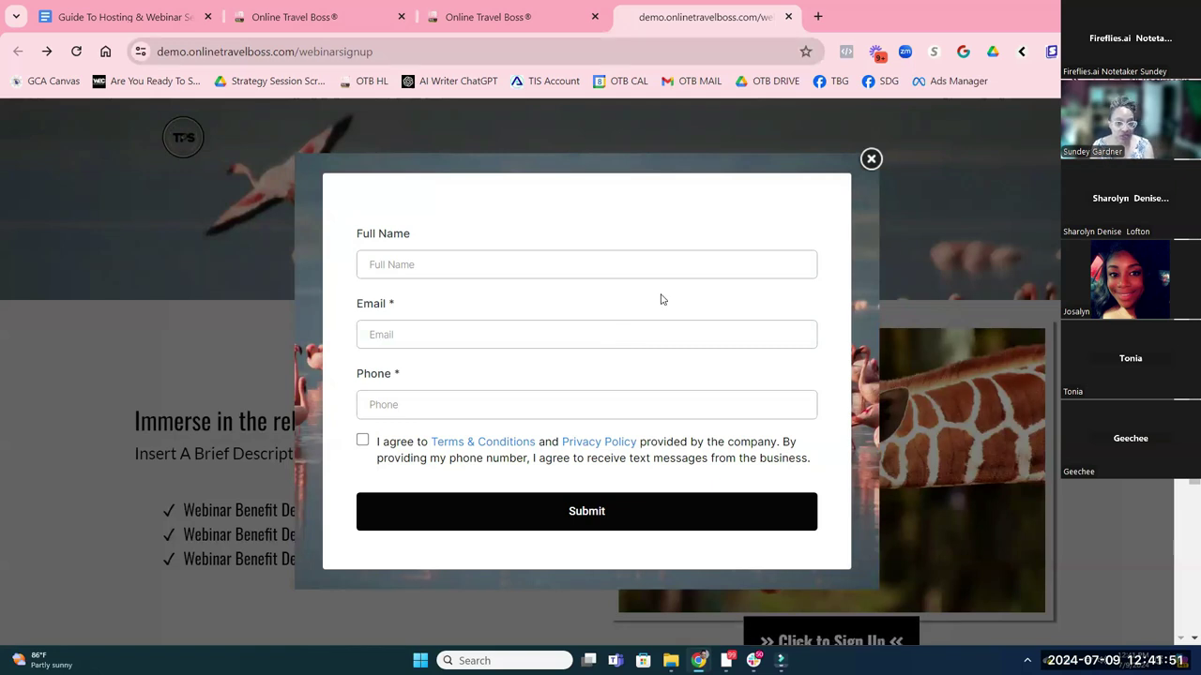
In Sites > Forms > Builder, open the OPOS Step 90: General Marketing folder
click(295, 19)
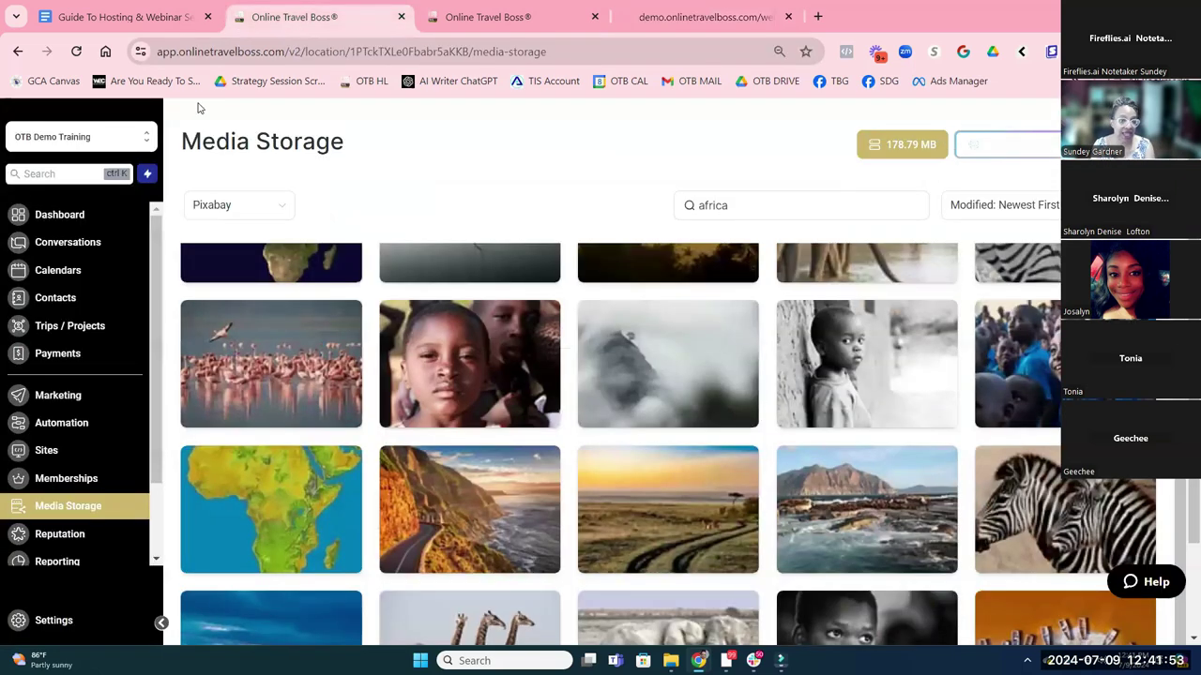
click(59, 448)
mouse_move(619, 119)
click(600, 146)
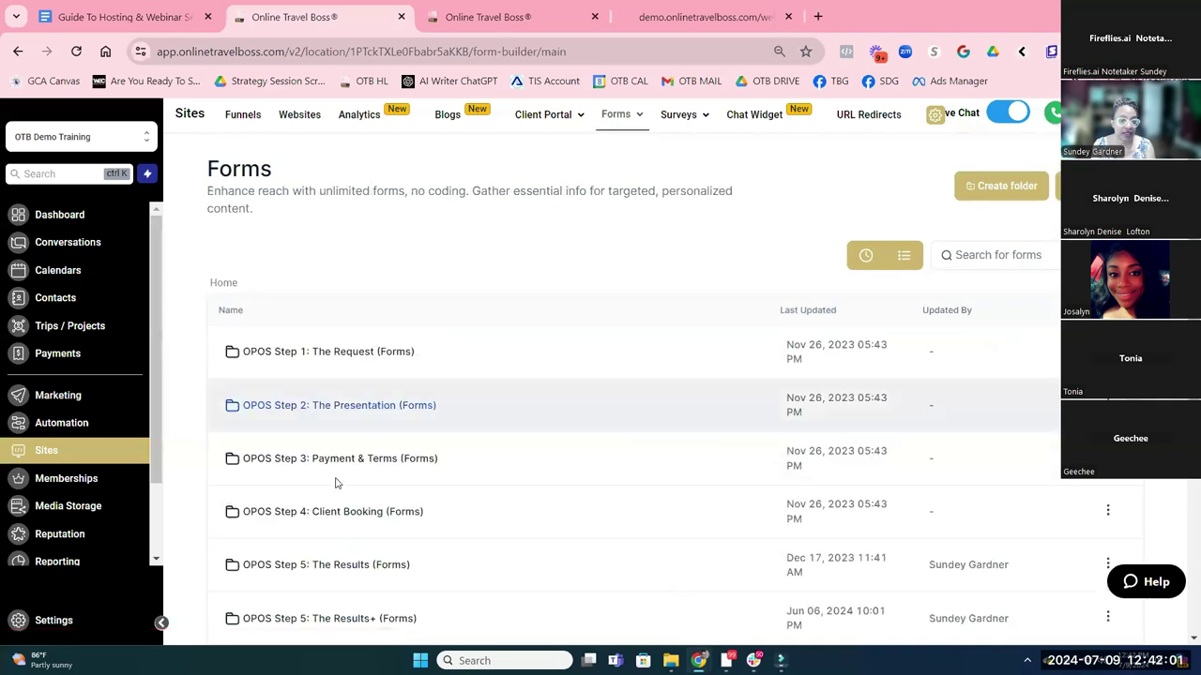
scroll(310, 487, down, 3)
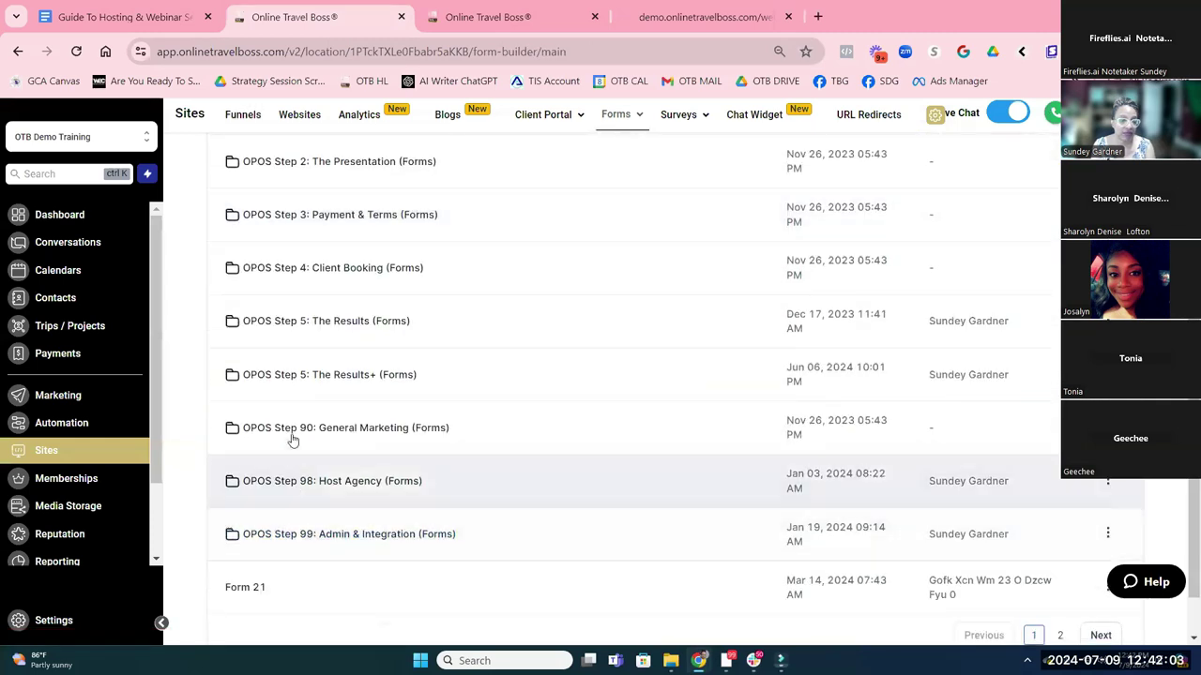
click(290, 434)
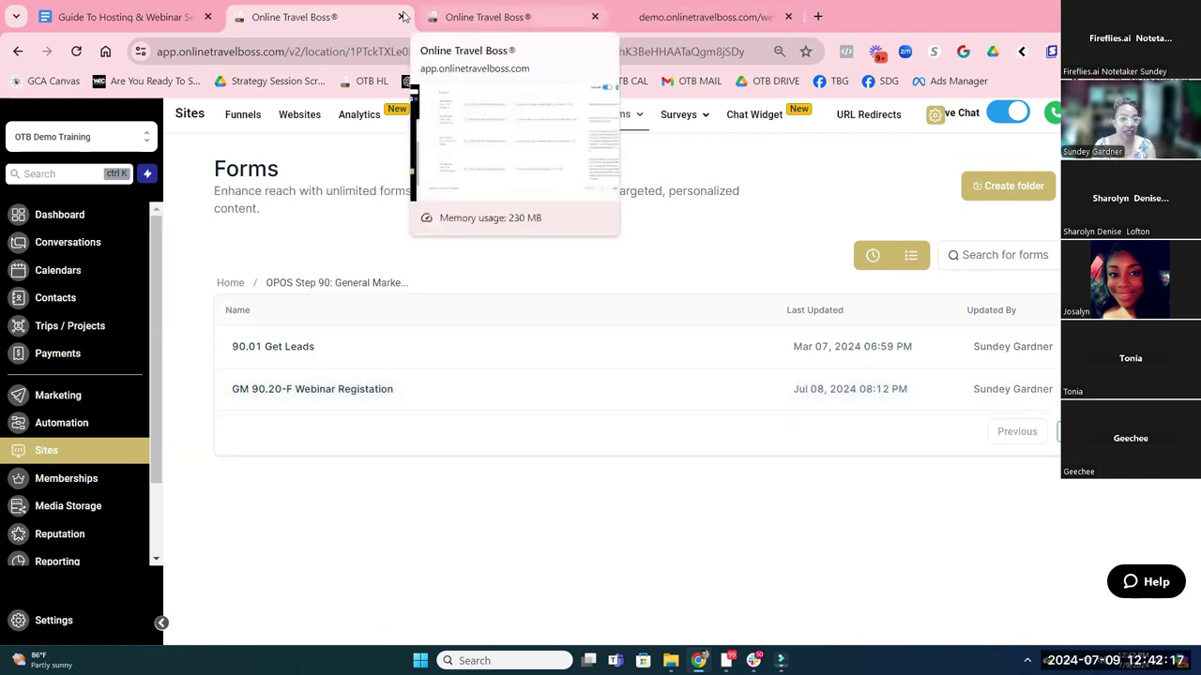
Compare the setup guide and custom values, then close the pop-up and review the Bali webinar page
click(150, 19)
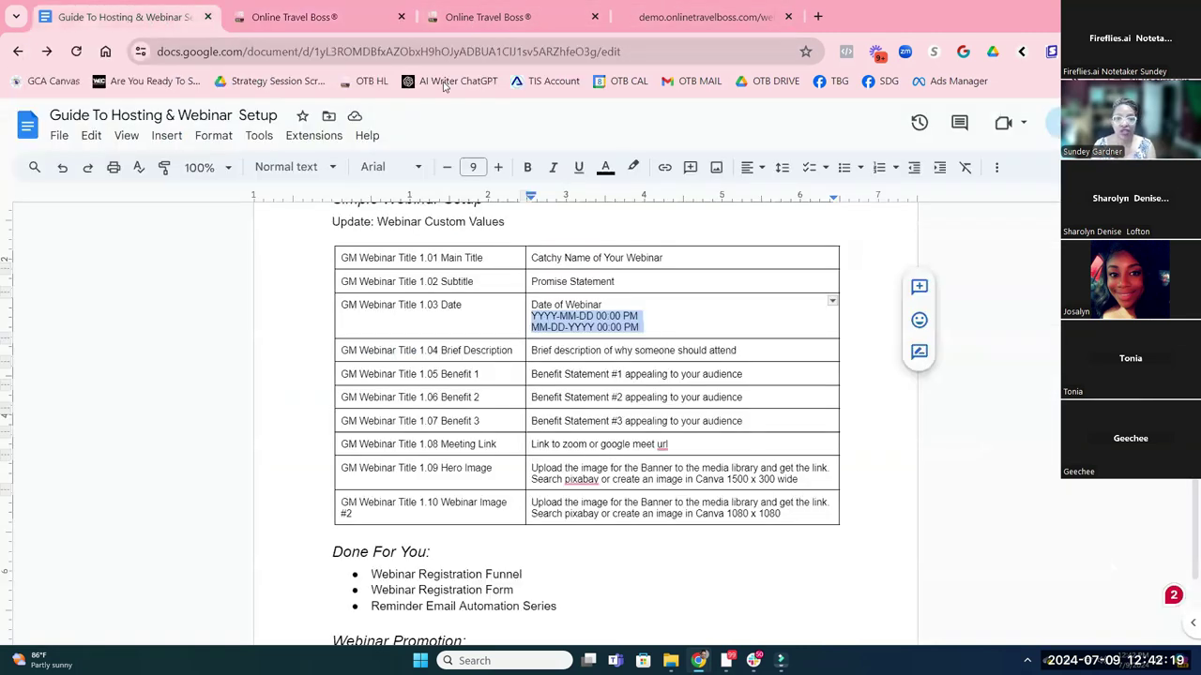
click(504, 13)
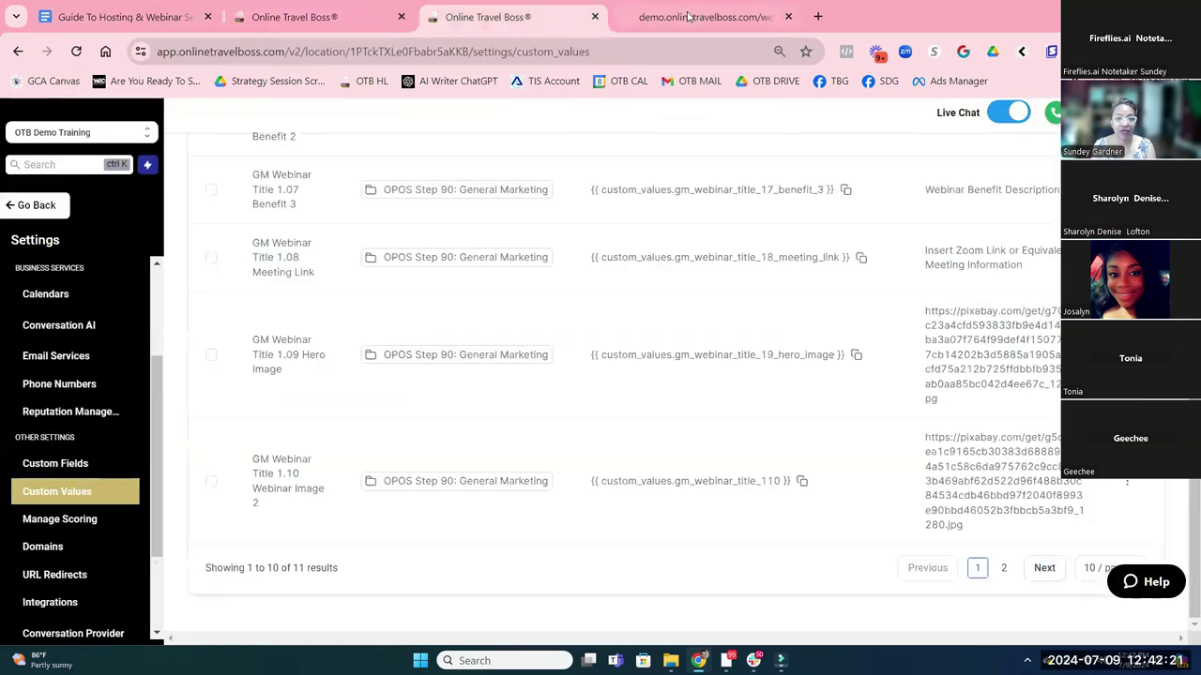
click(690, 17)
click(1085, 198)
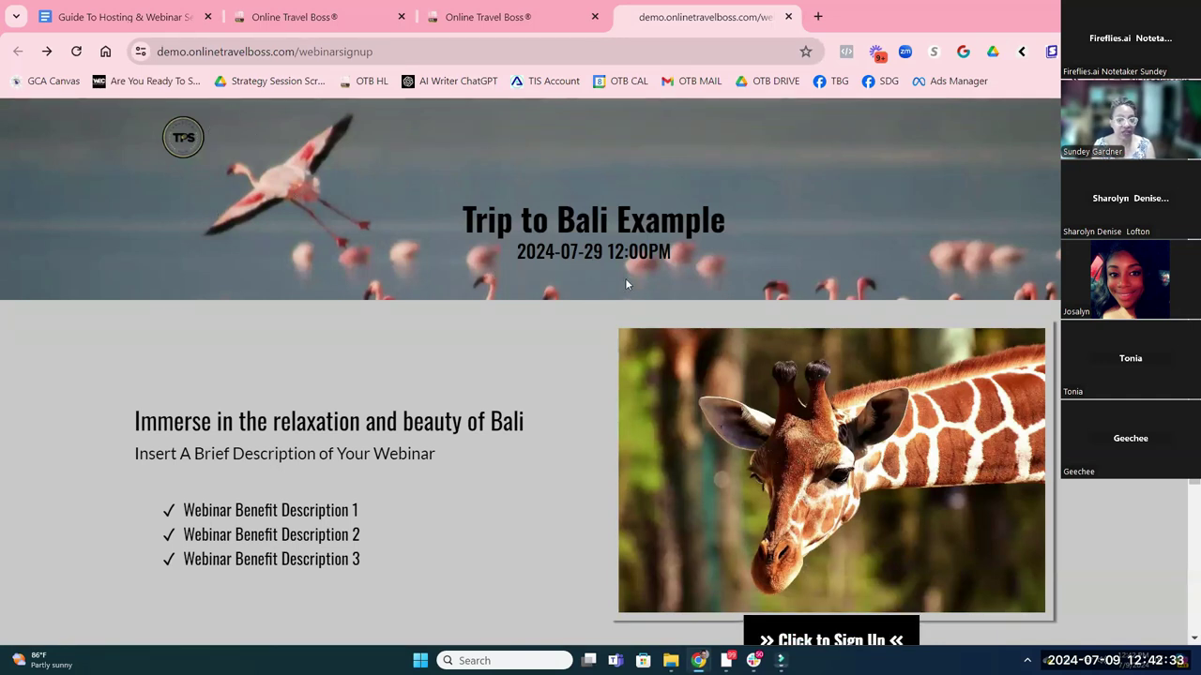
scroll(623, 277, down, 3)
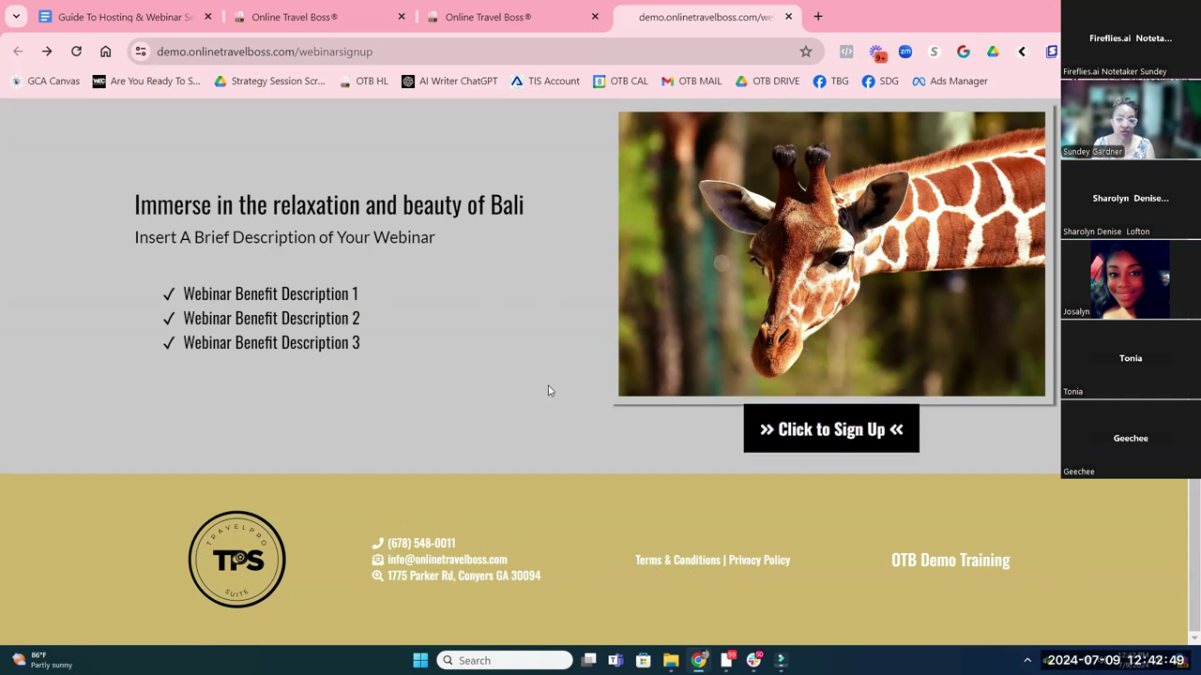
scroll(548, 391, up, 3)
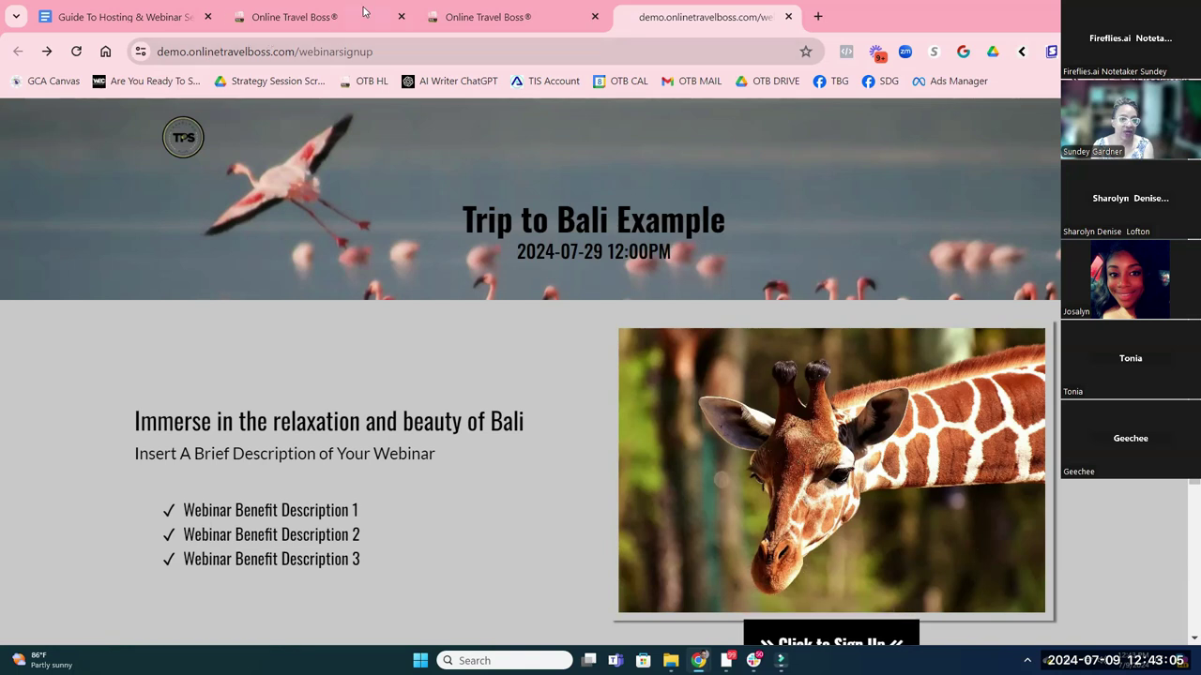
Switch Custom Values to All Values to list the Admin Brand Color and CB booking entries
click(480, 25)
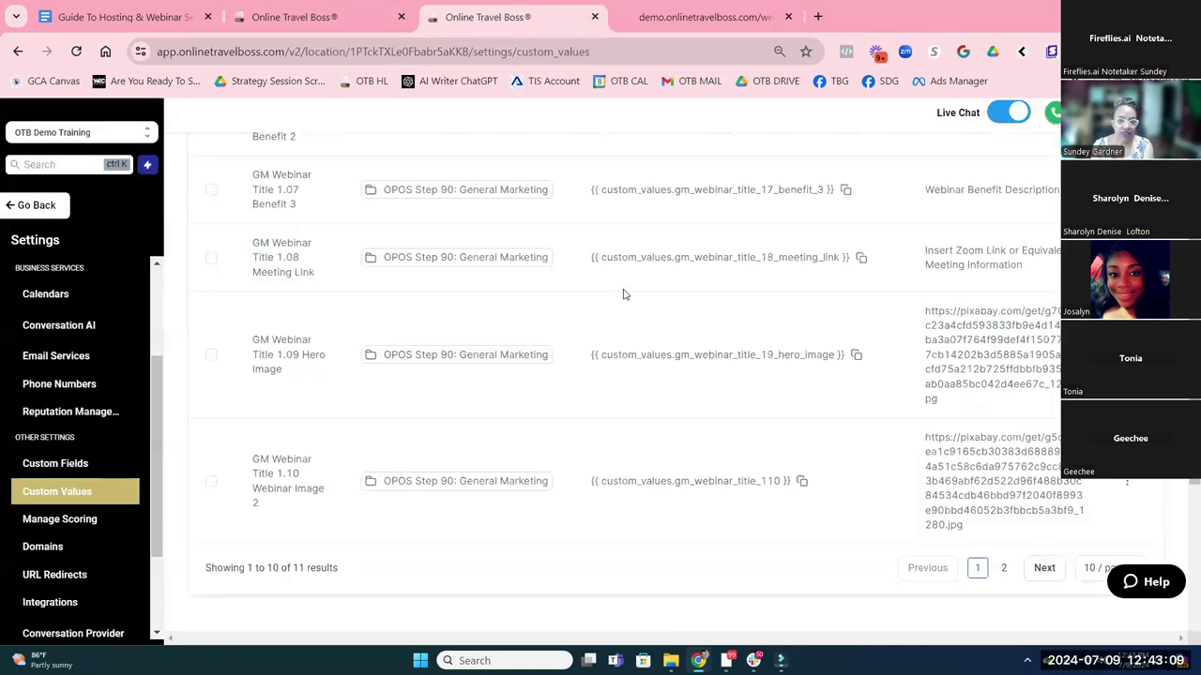
scroll(487, 208, up, 5)
scroll(394, 220, up, 5)
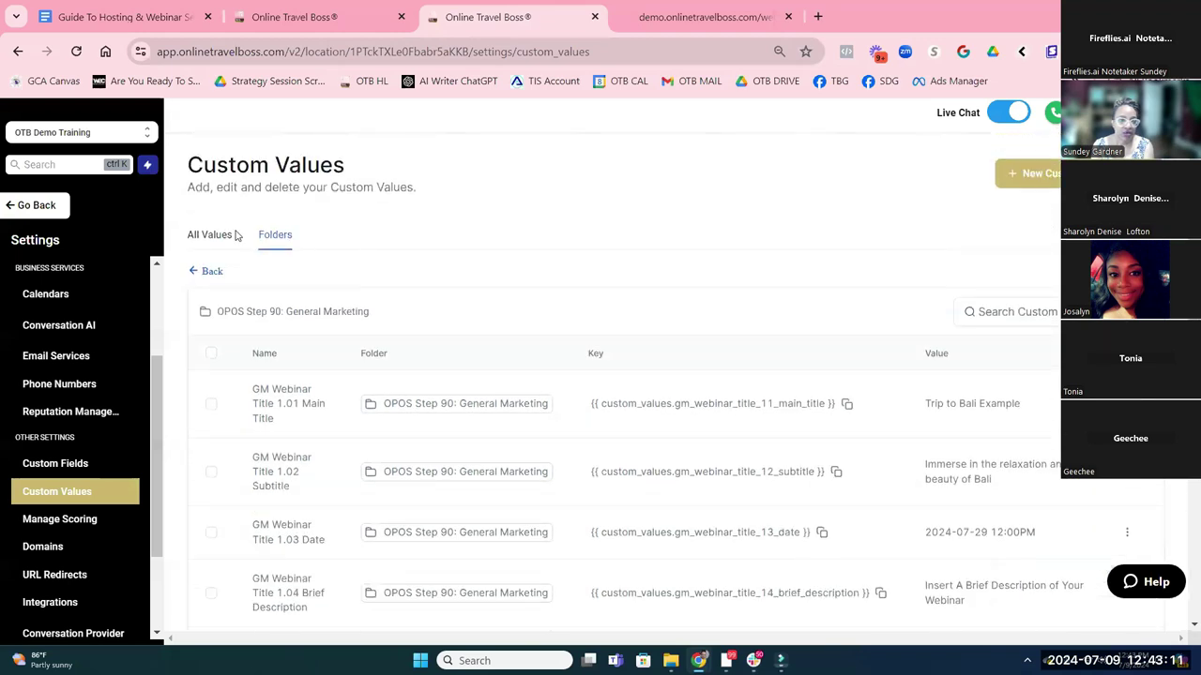
click(214, 234)
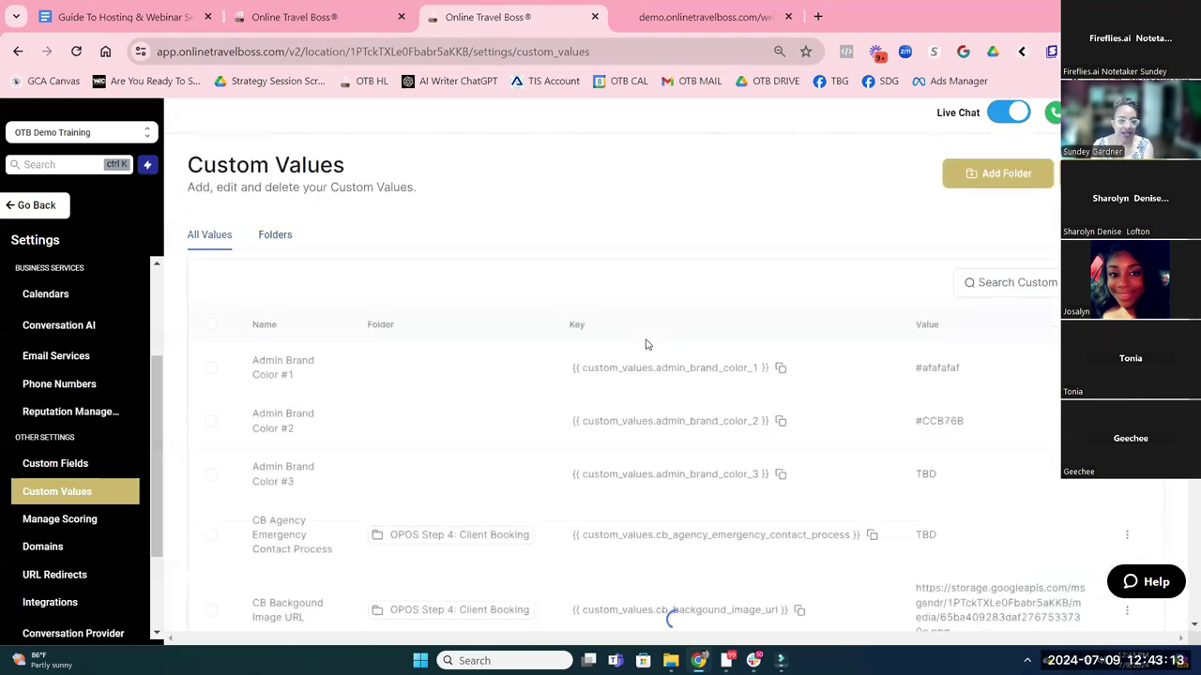
scroll(433, 278, down, 1)
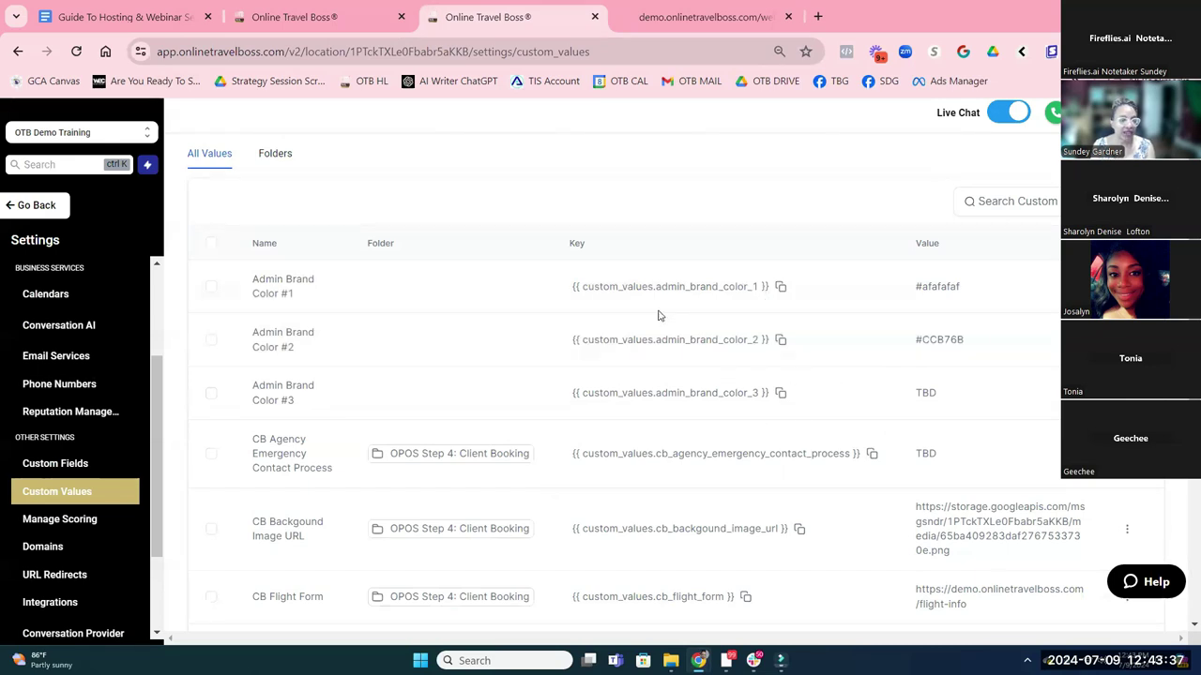
click(698, 17)
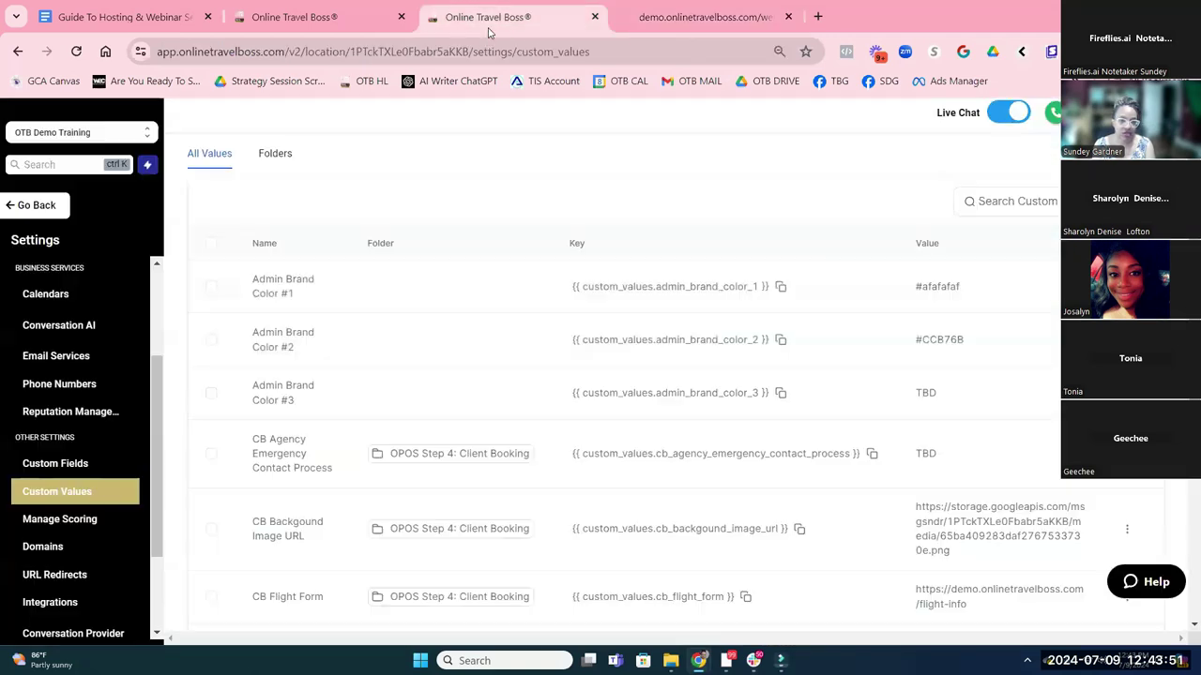
click(488, 19)
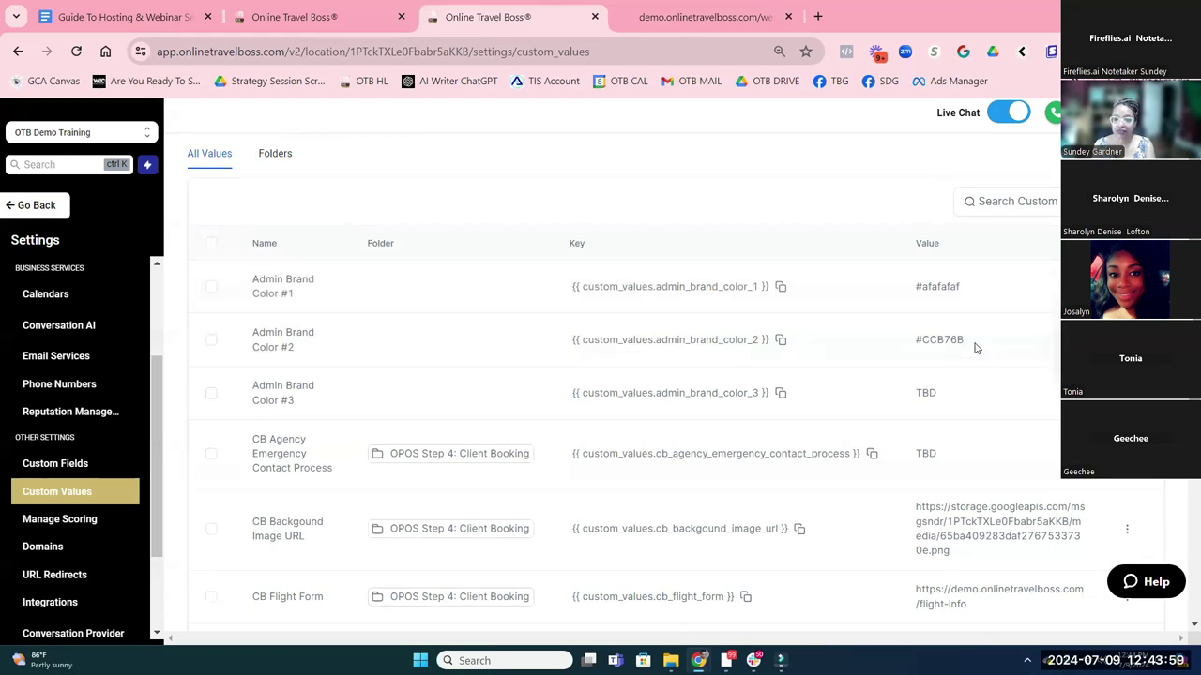
Change Admin Brand Color #1's value to #ccb76b and update it
click(938, 287)
click(586, 387)
drag(450, 387, 436, 387)
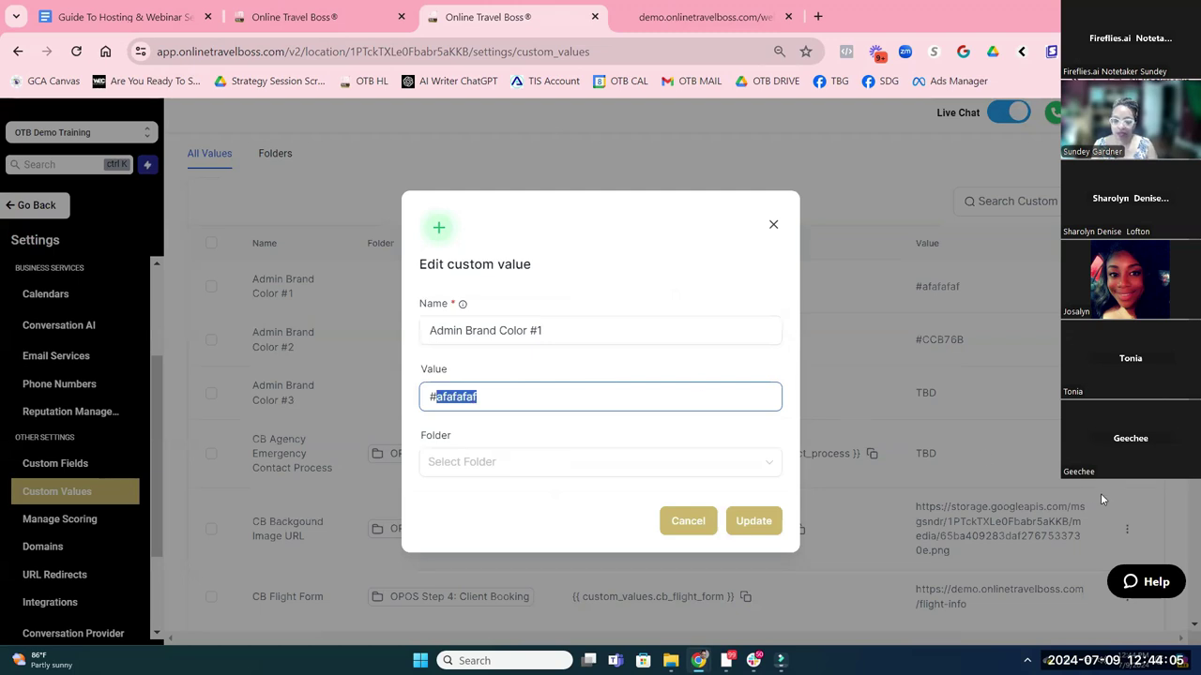
text(ccb76b)
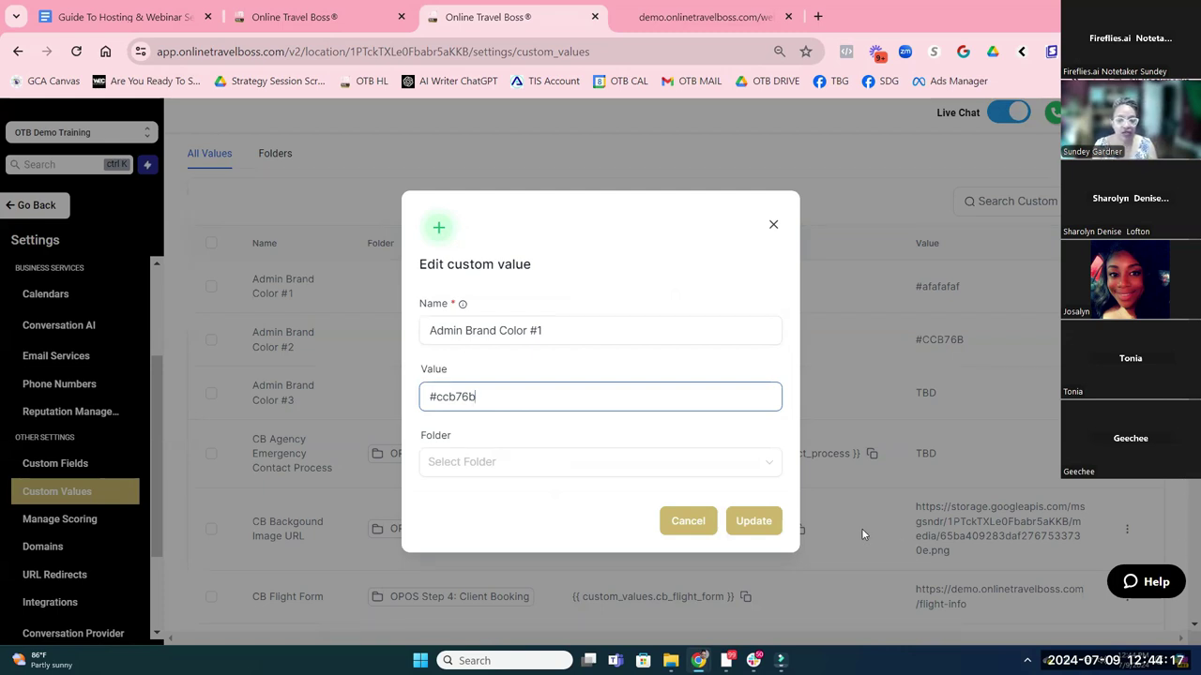
click(761, 522)
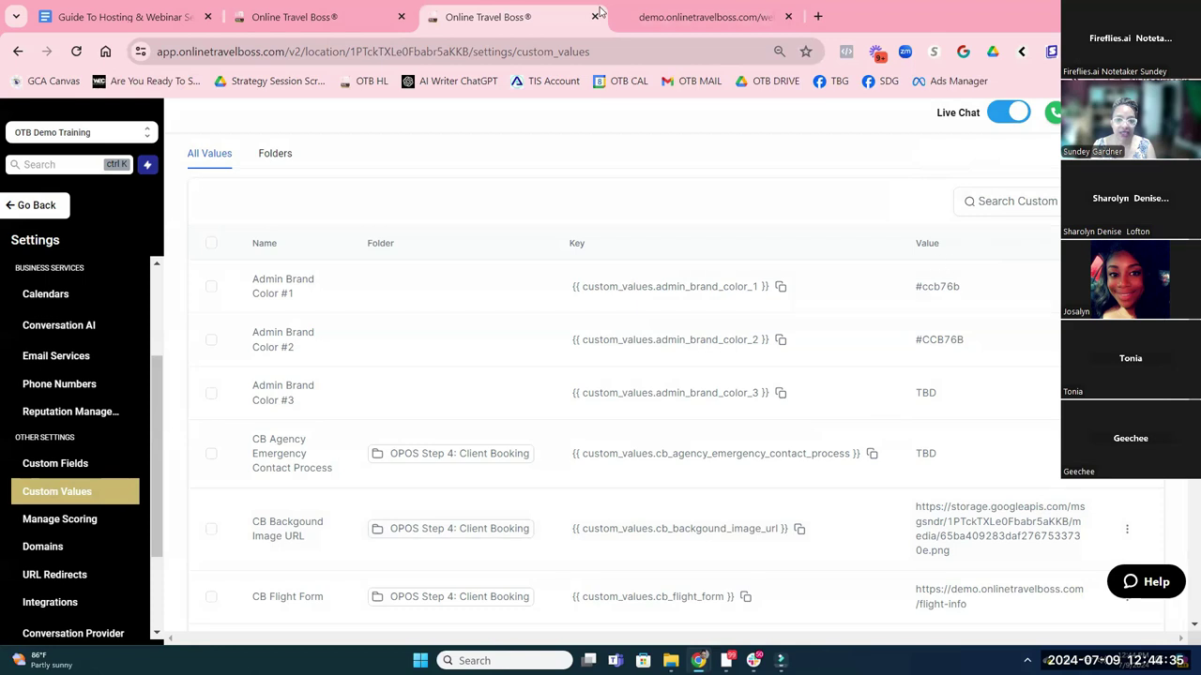
Reload the Bali webinar signup page to see its content section in gold #ccb76b
click(653, 17)
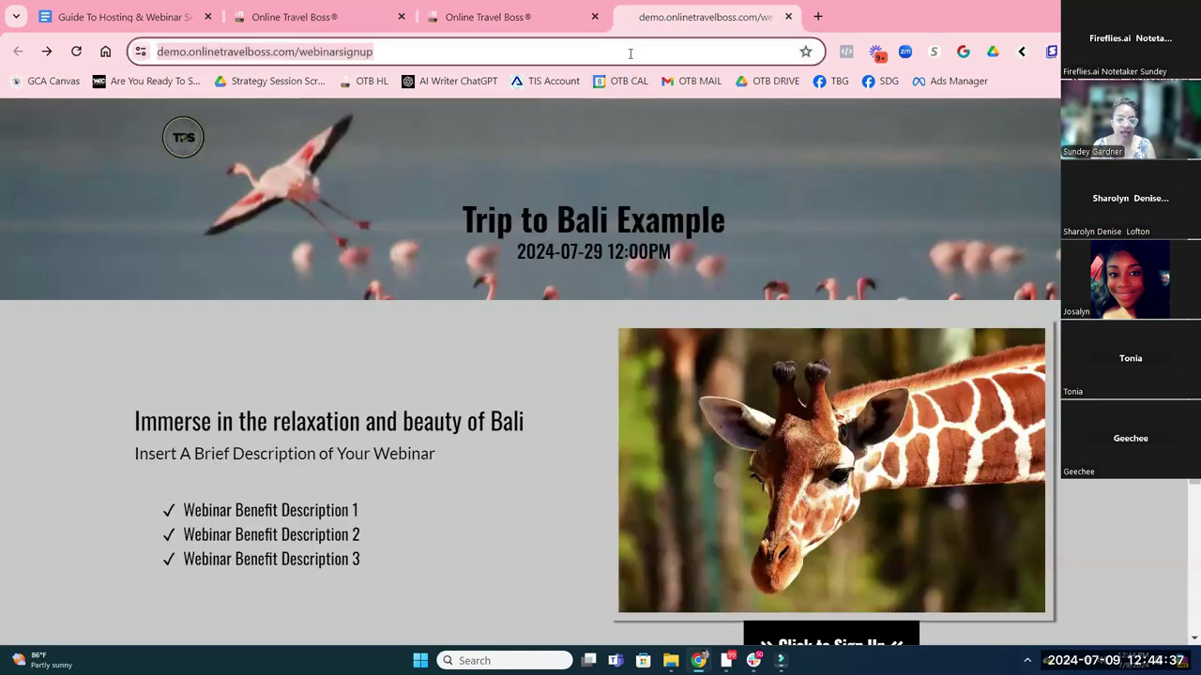
key(Return)
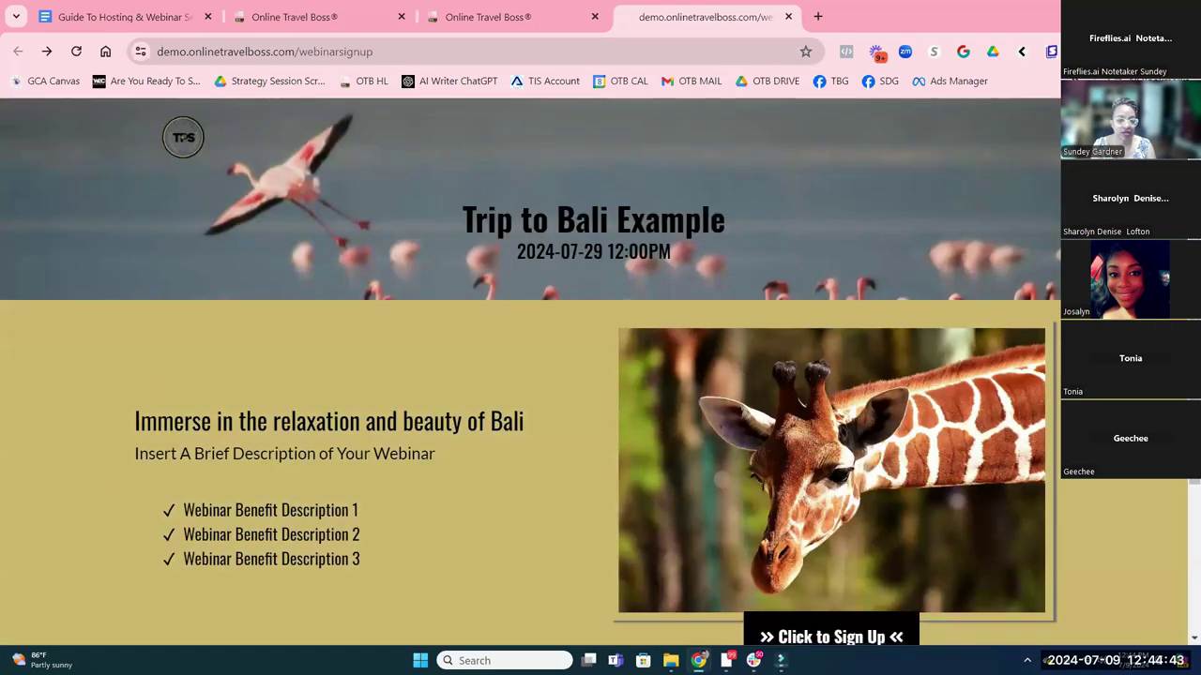
scroll(413, 533, down, 2)
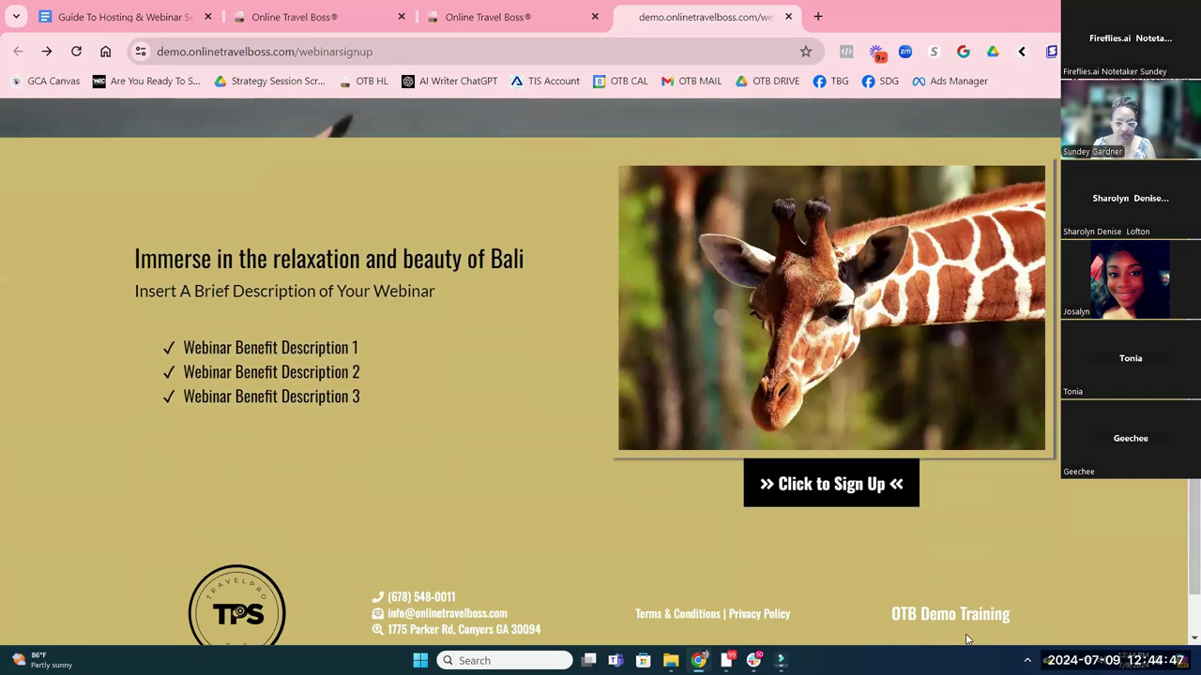
scroll(589, 307, up, 2)
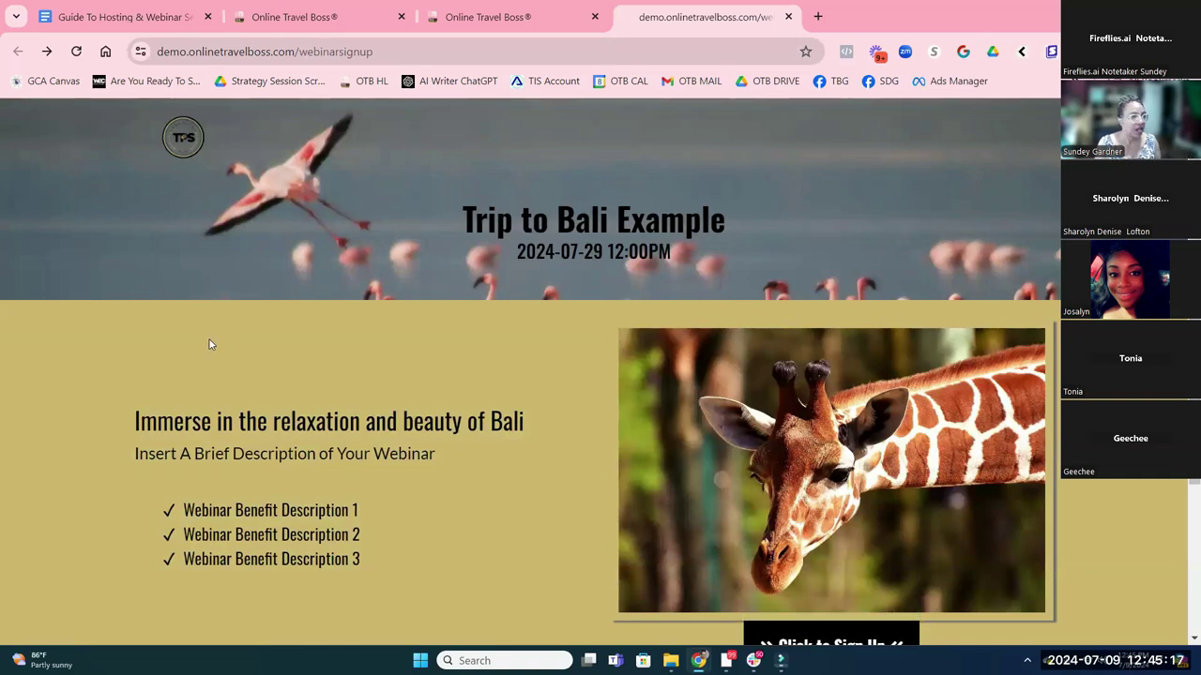
In Automation, open the OPOS Step 90 General Marketing workflow folder listing its four workflows
click(335, 20)
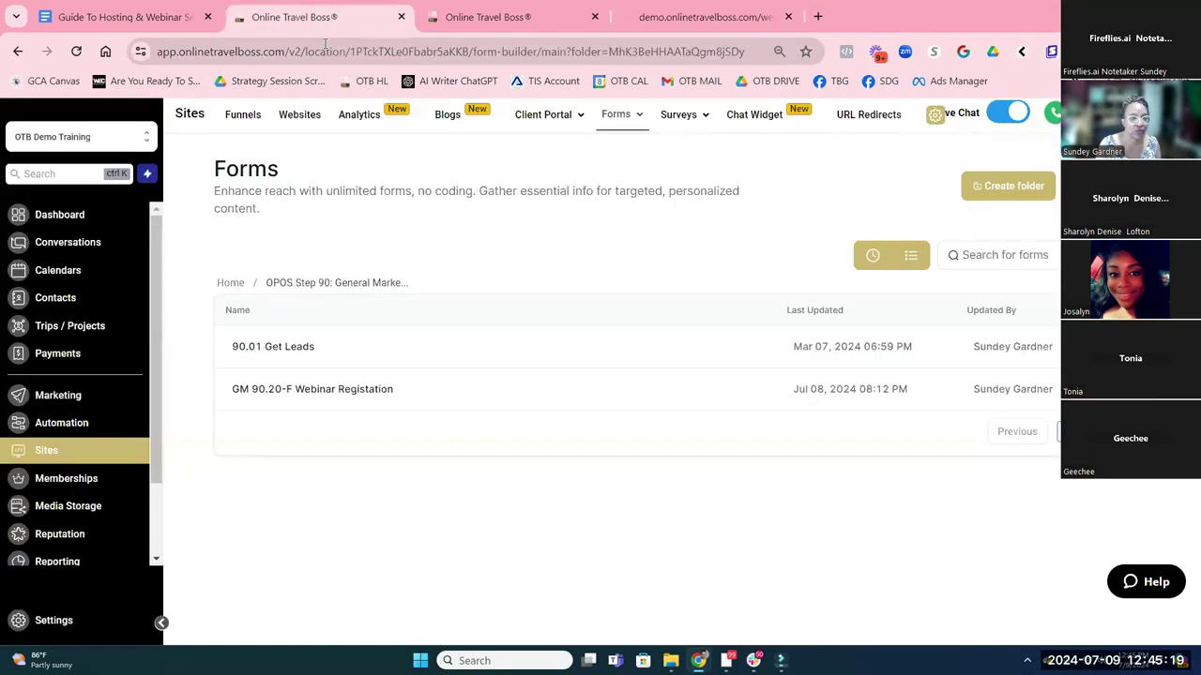
click(81, 422)
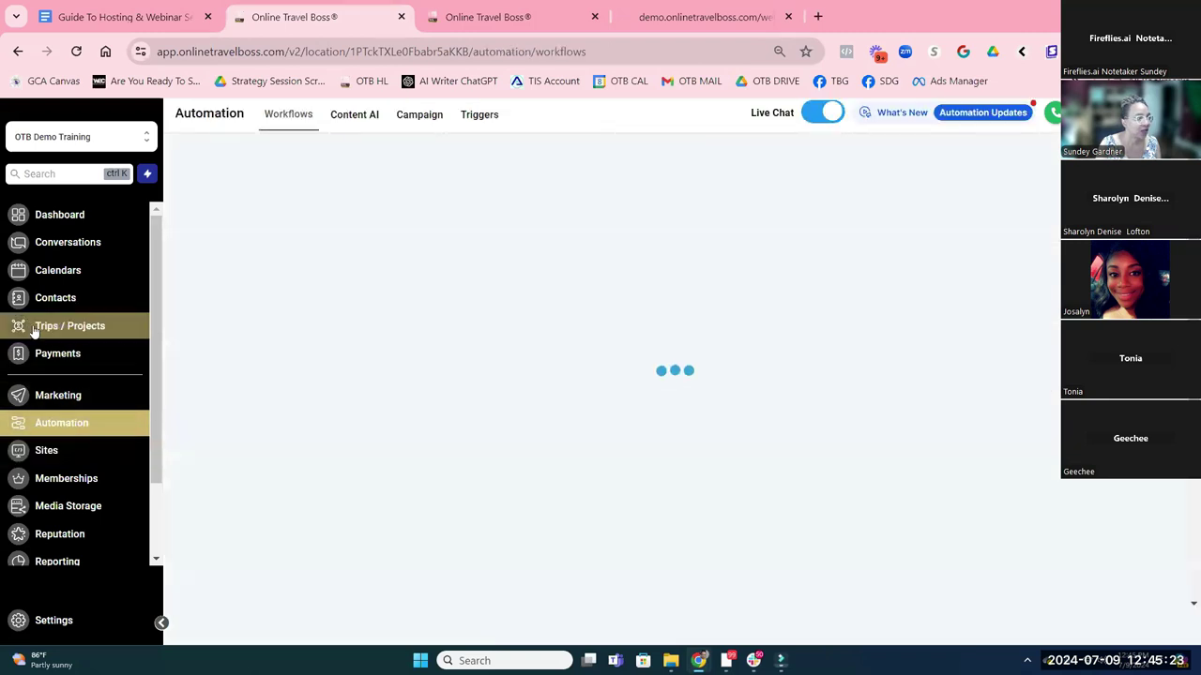
scroll(555, 383, down, 5)
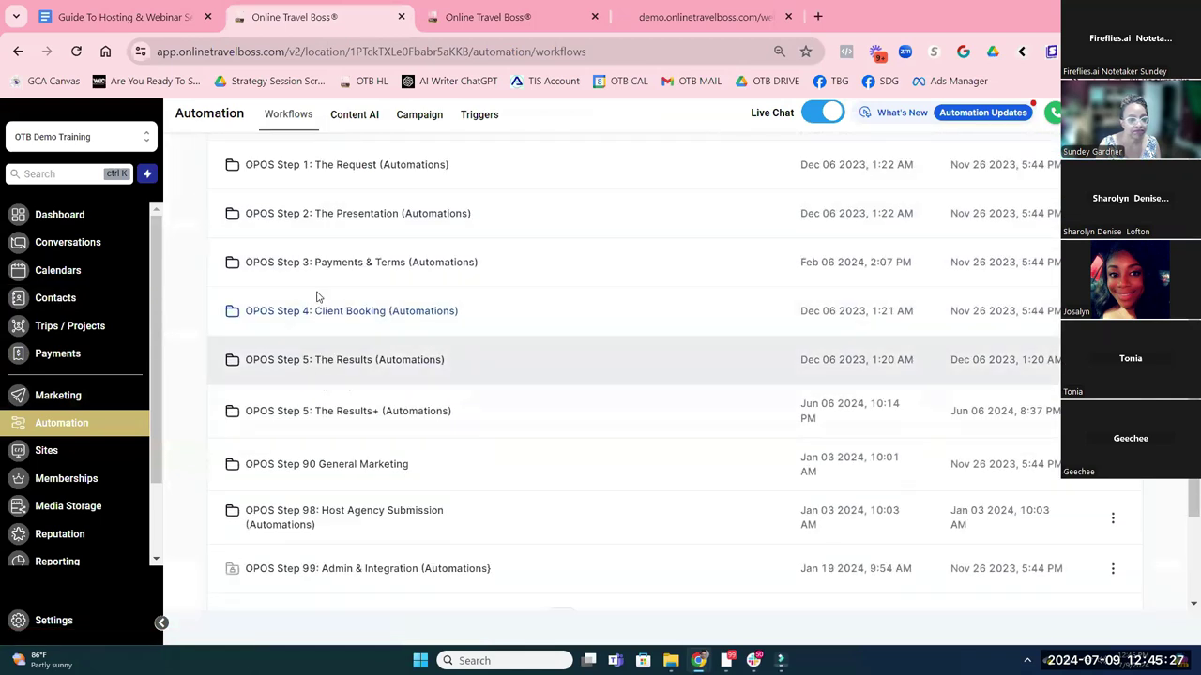
click(352, 464)
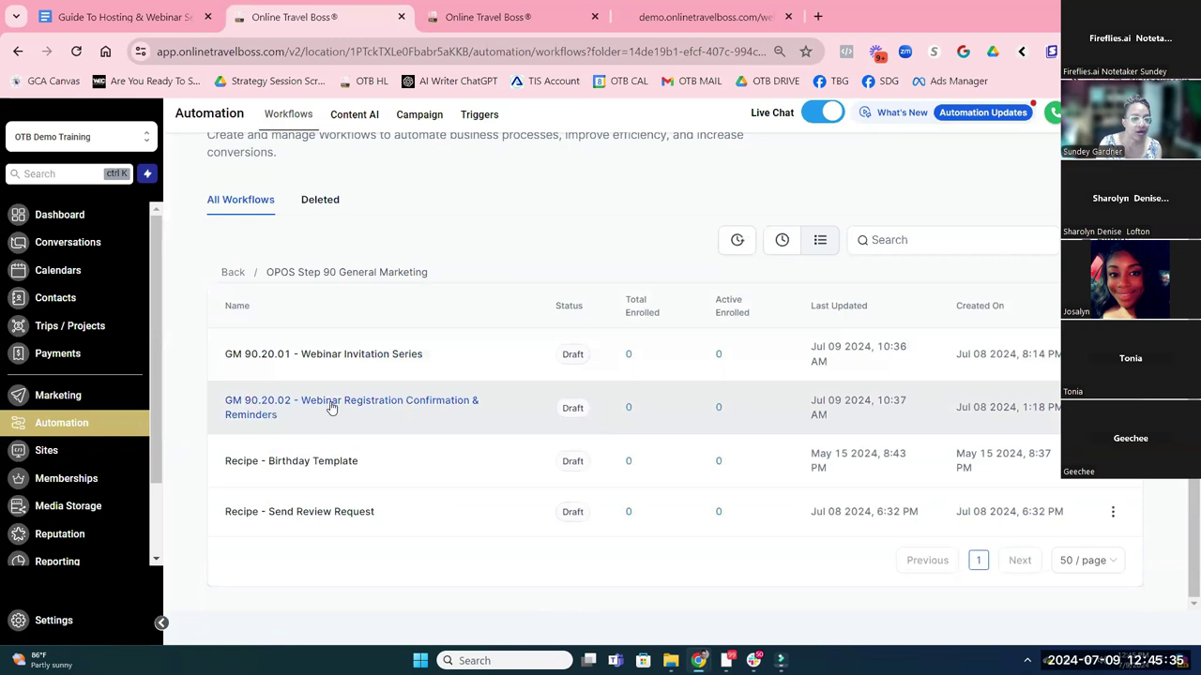
Open GM 90.20.02 Webinar Registration Confirmation & Reminders and review it down to the 1hr and 10min reminders
click(366, 410)
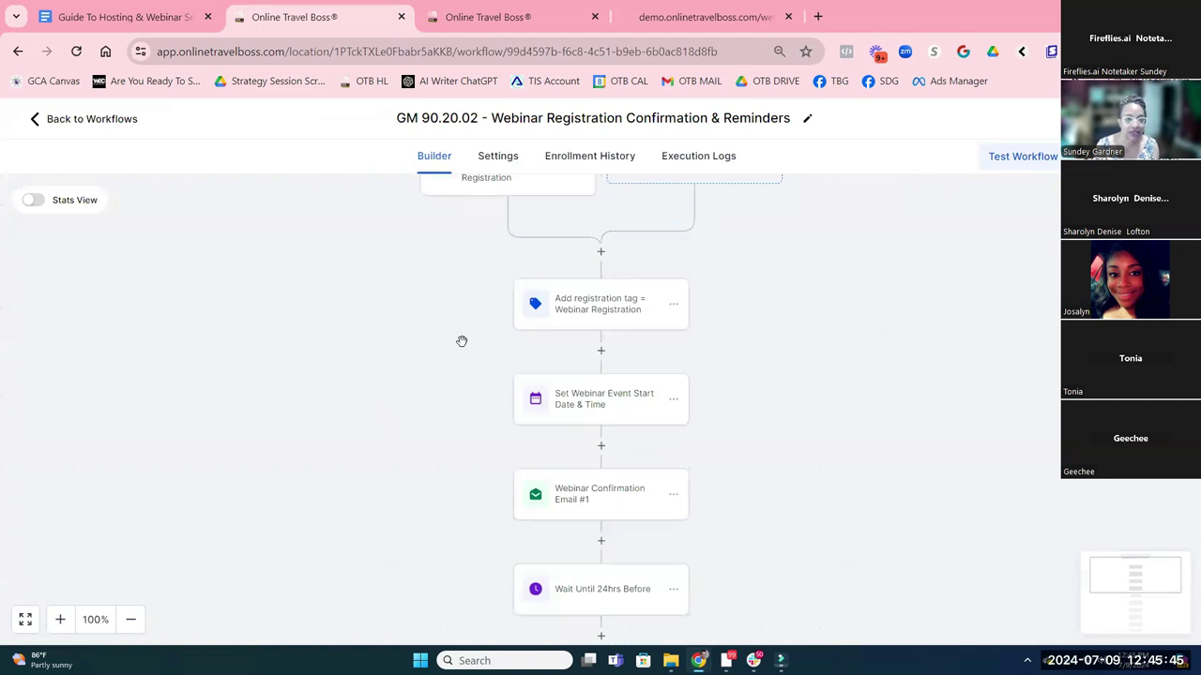
scroll(463, 316, up, 2)
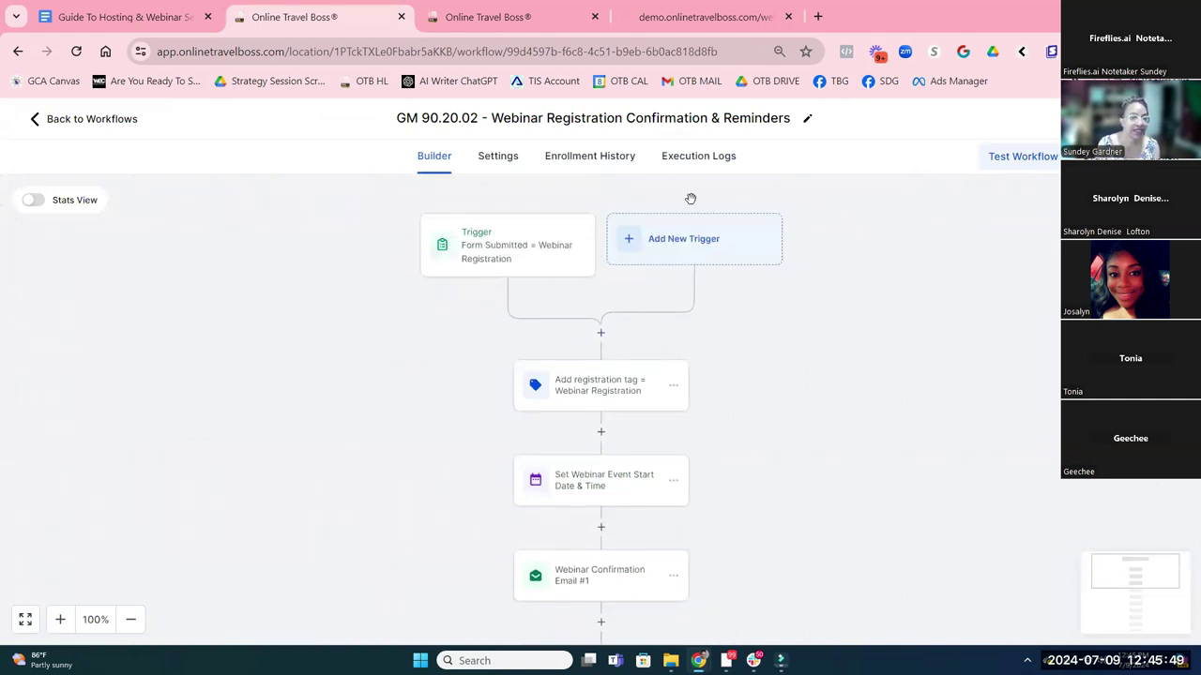
scroll(596, 176, down, 2)
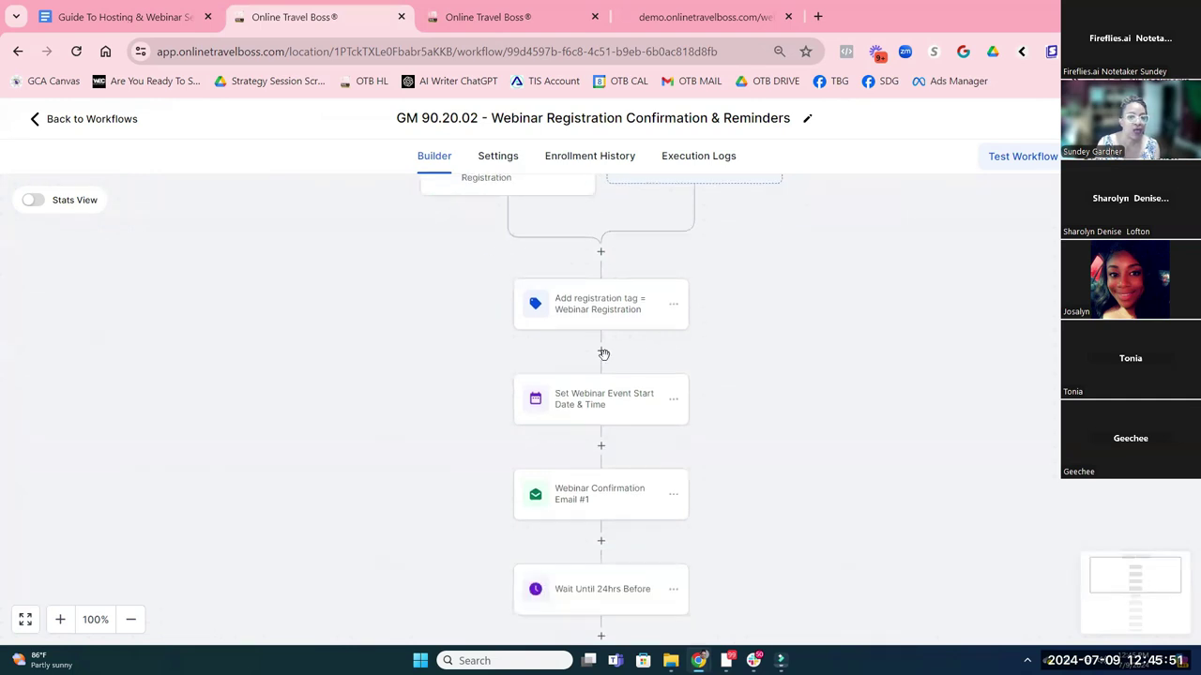
scroll(591, 289, down, 1)
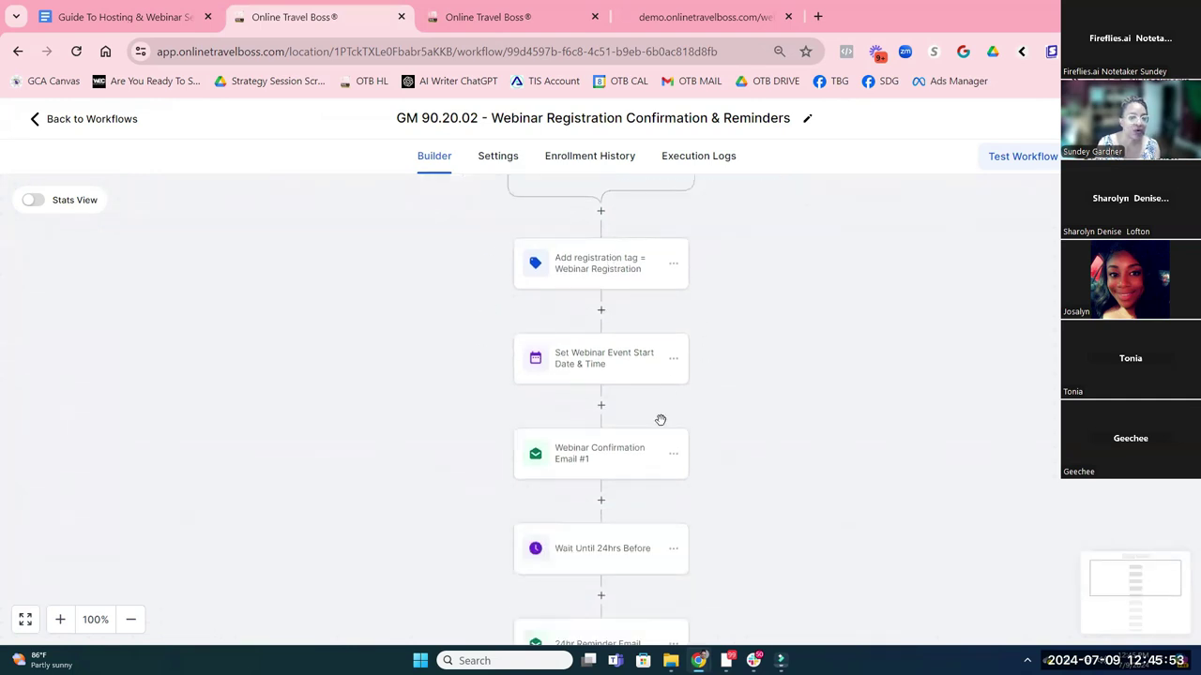
scroll(657, 417, down, 2)
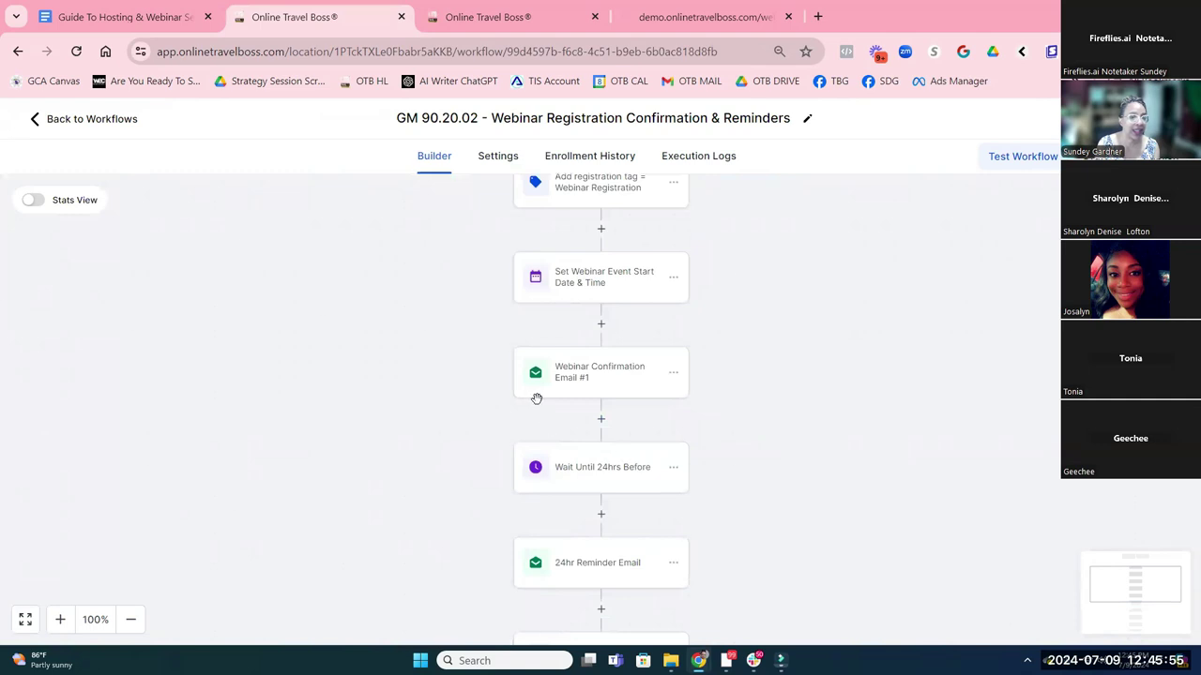
scroll(615, 366, down, 1)
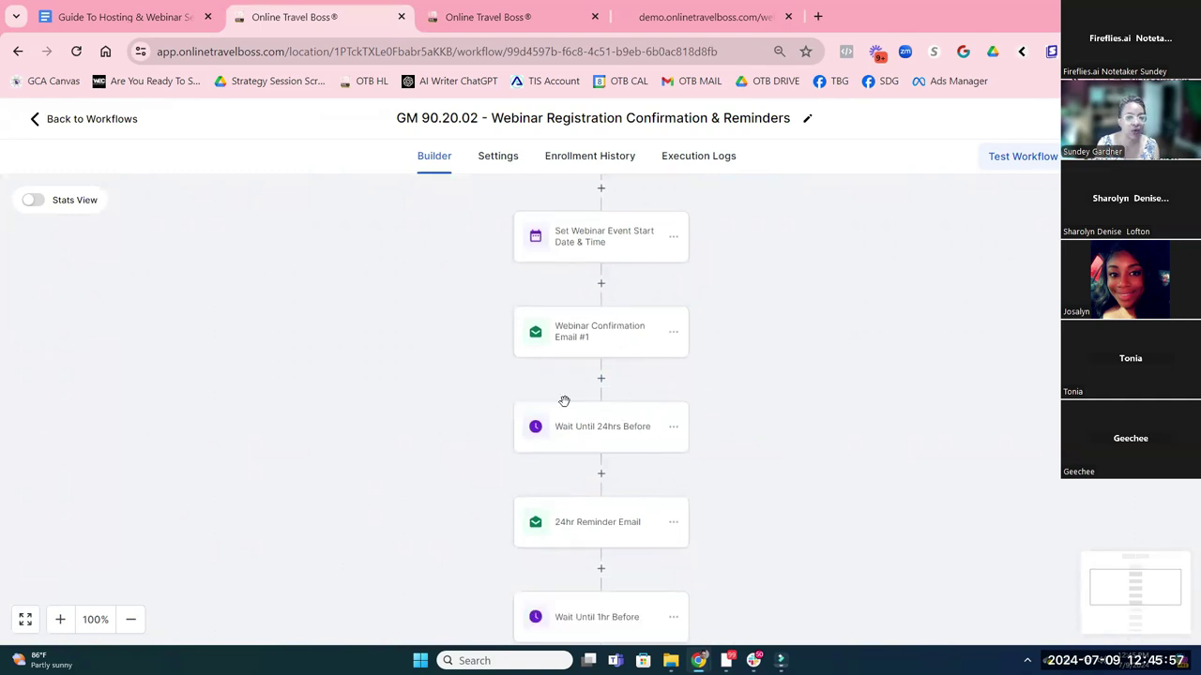
scroll(622, 422, down, 1)
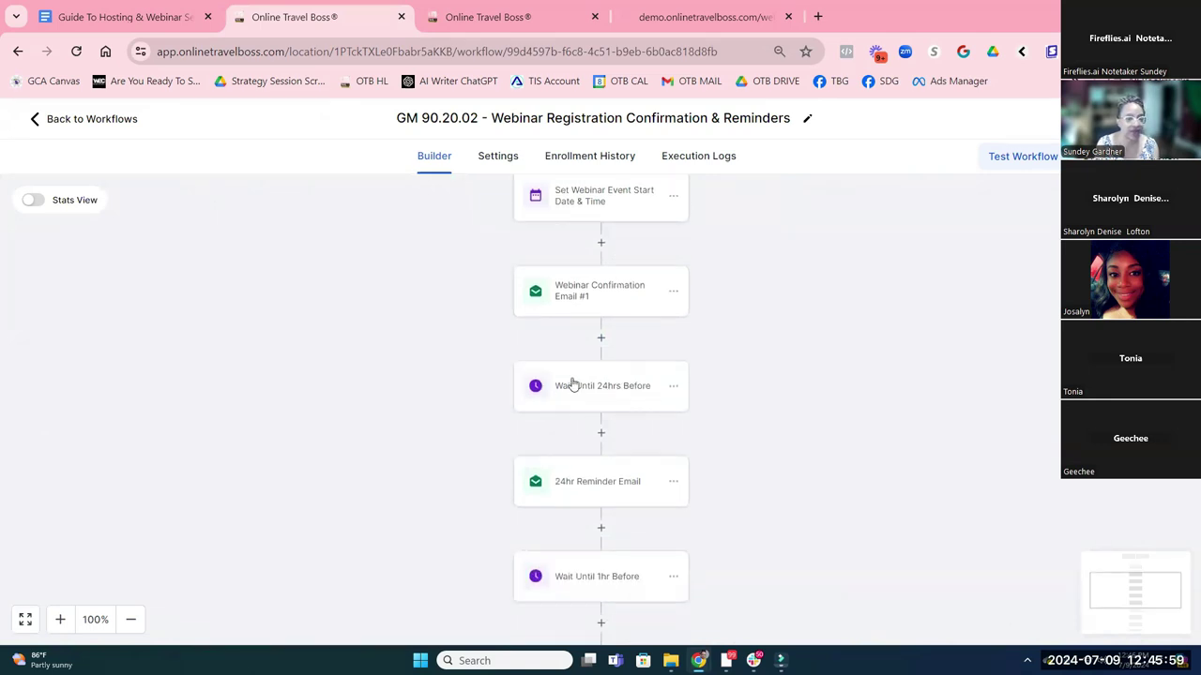
scroll(637, 514, down, 8)
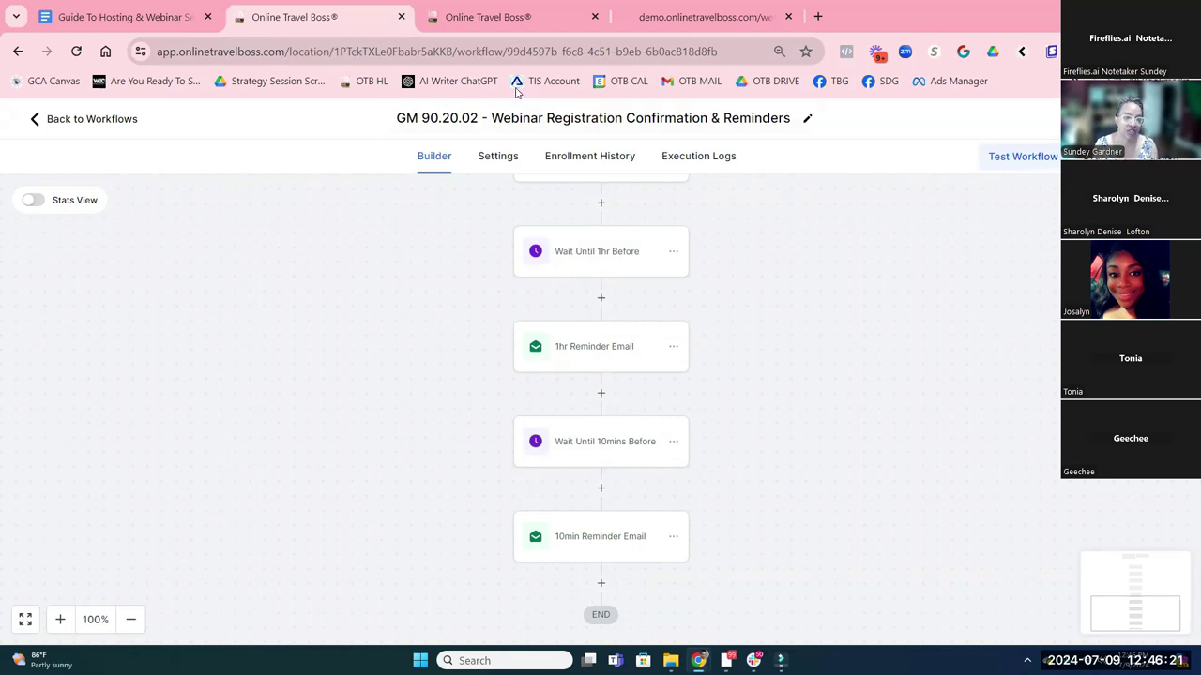
Go back to the workflow list and open GM 90.20.01 - Webinar Invitation Series
click(97, 120)
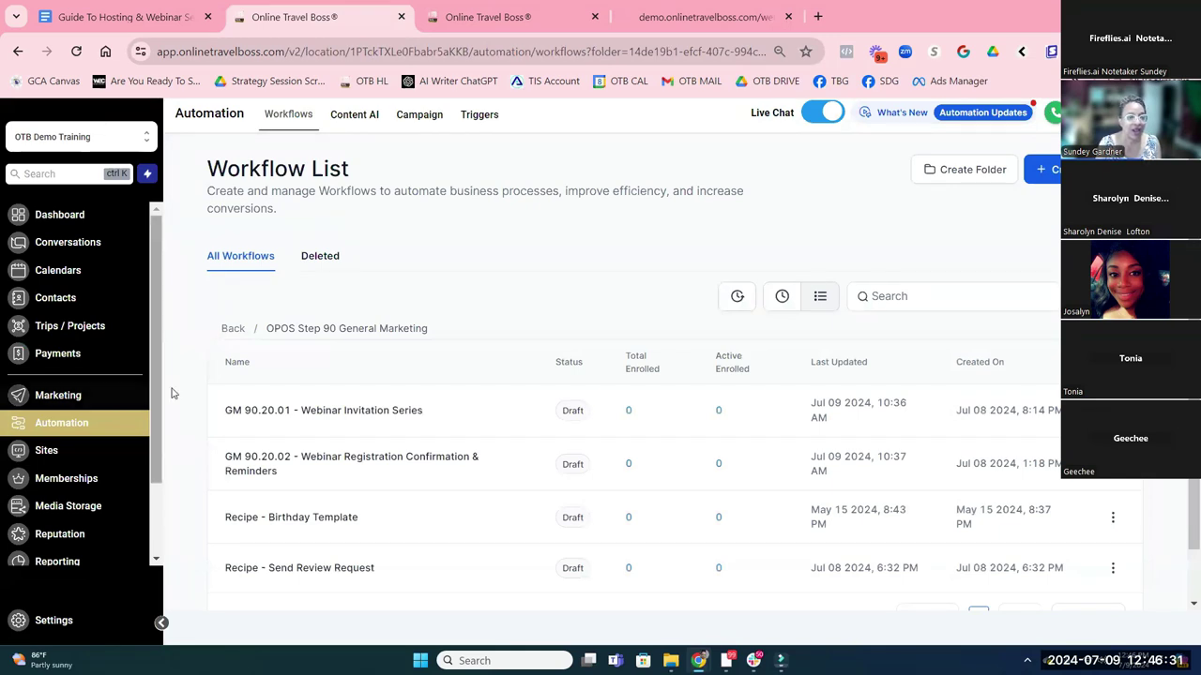
click(302, 412)
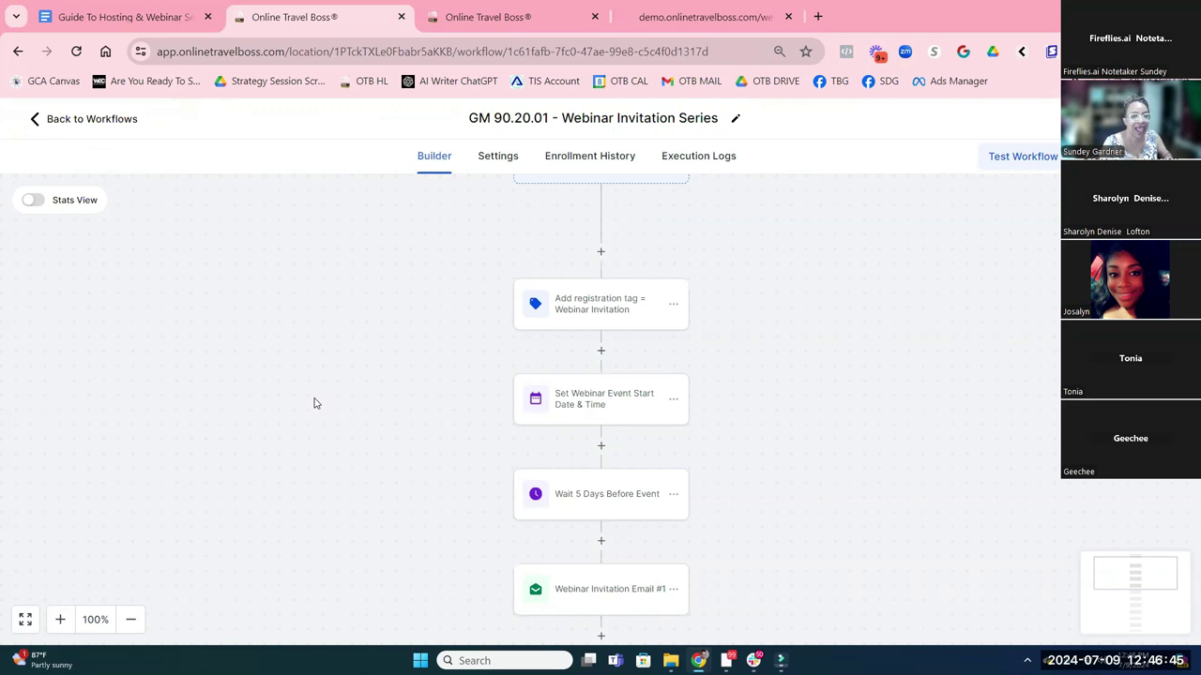
scroll(764, 335, down, 2)
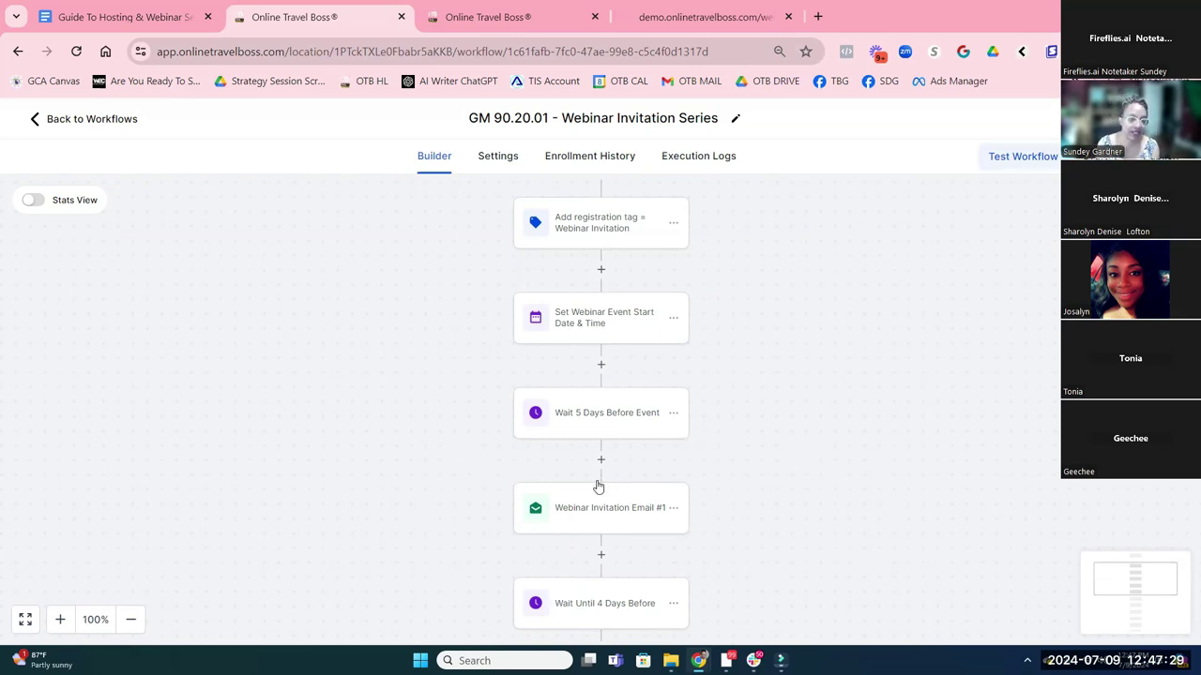
scroll(608, 481, down, 1)
scroll(608, 481, down, 2)
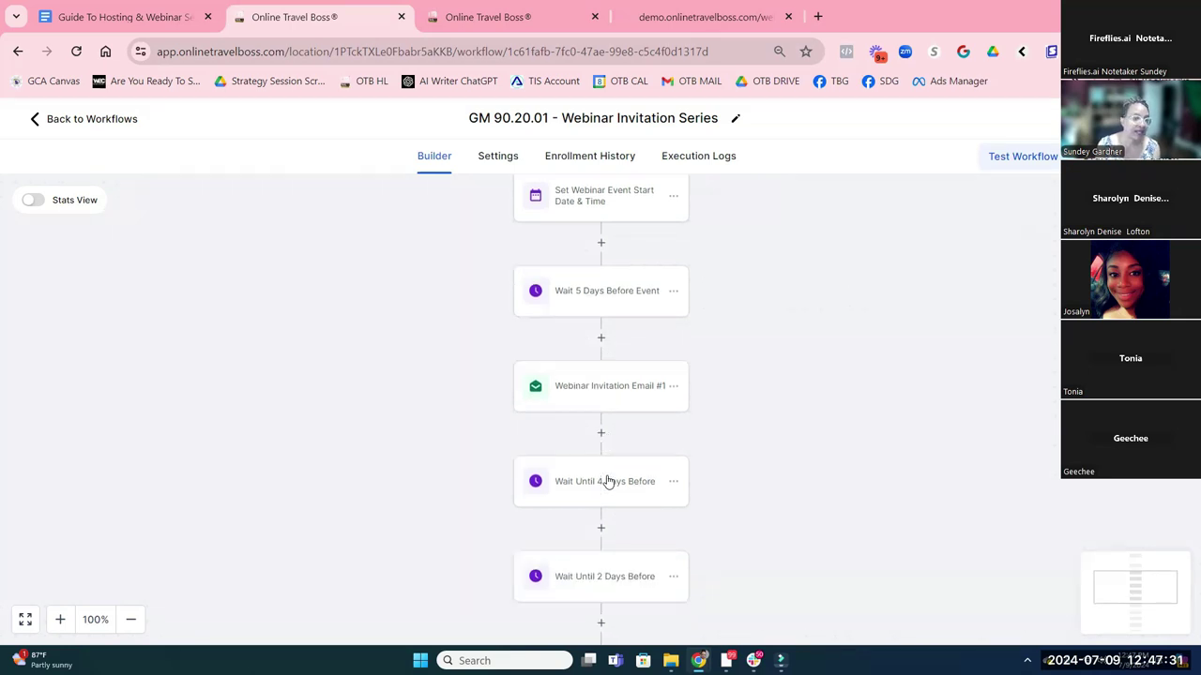
scroll(612, 474, down, 1)
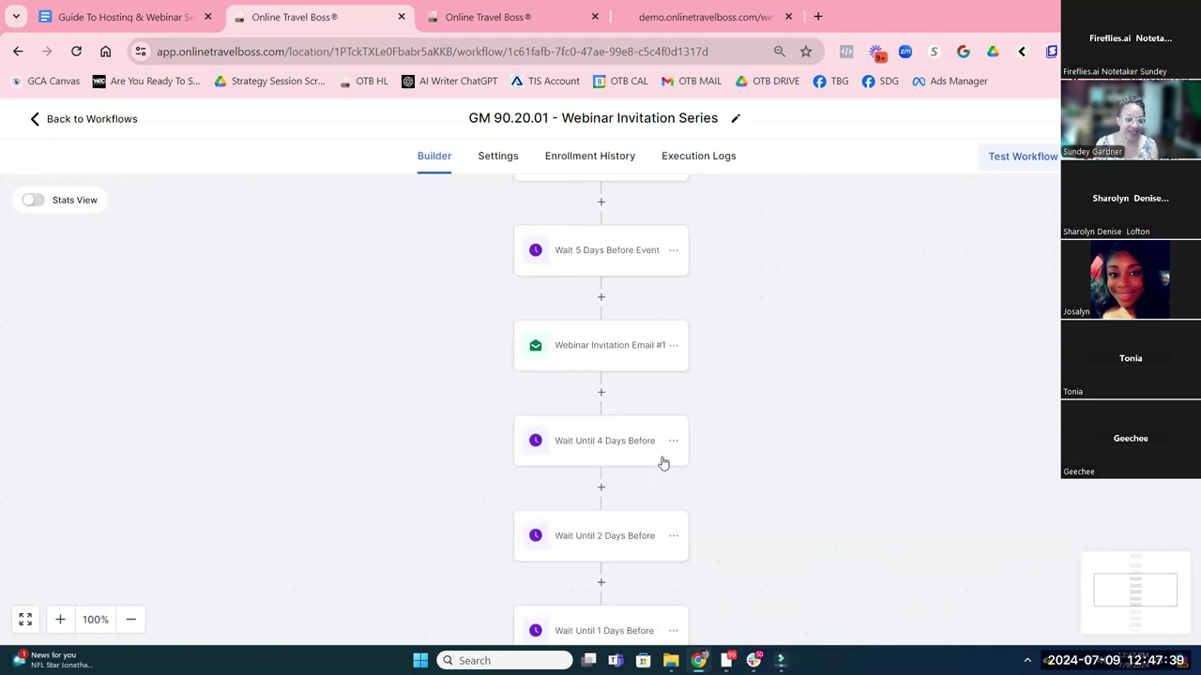
scroll(699, 485, up, 3)
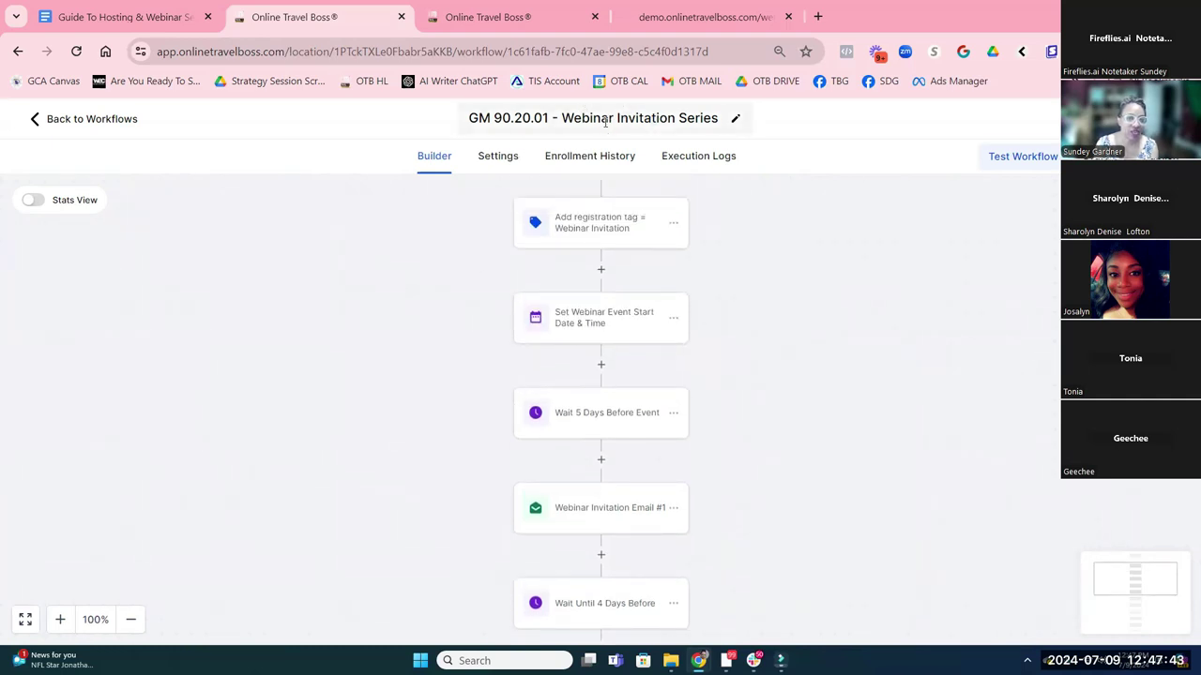
scroll(650, 239, up, 4)
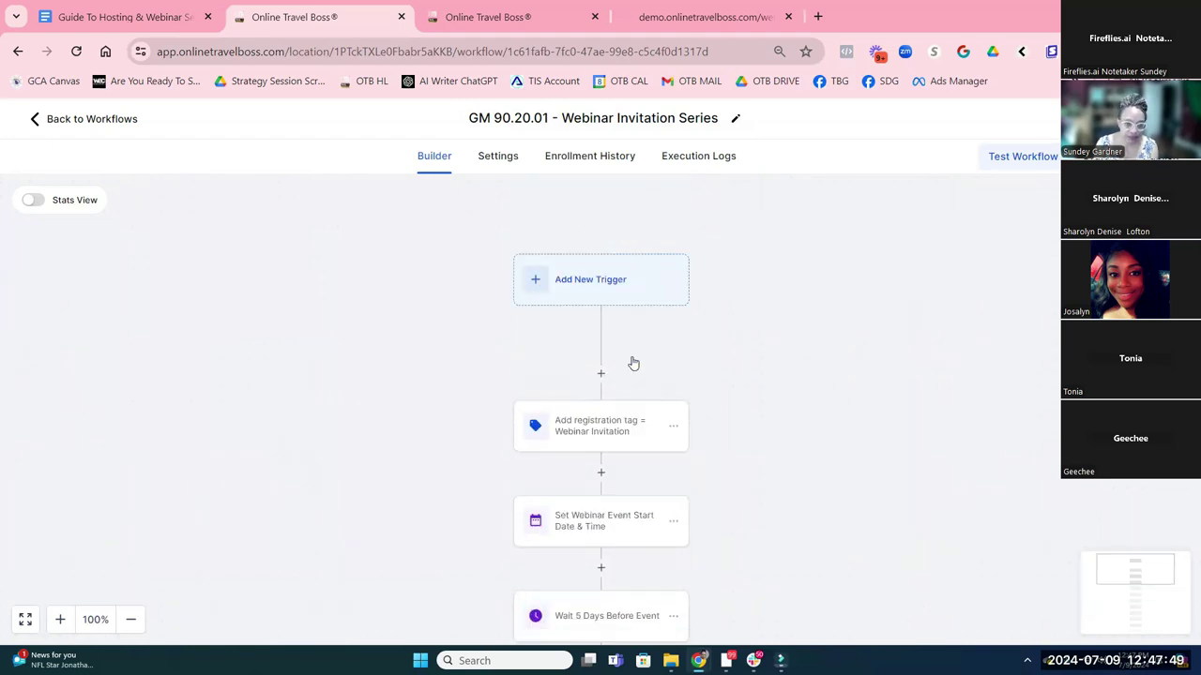
scroll(721, 228, down, 1)
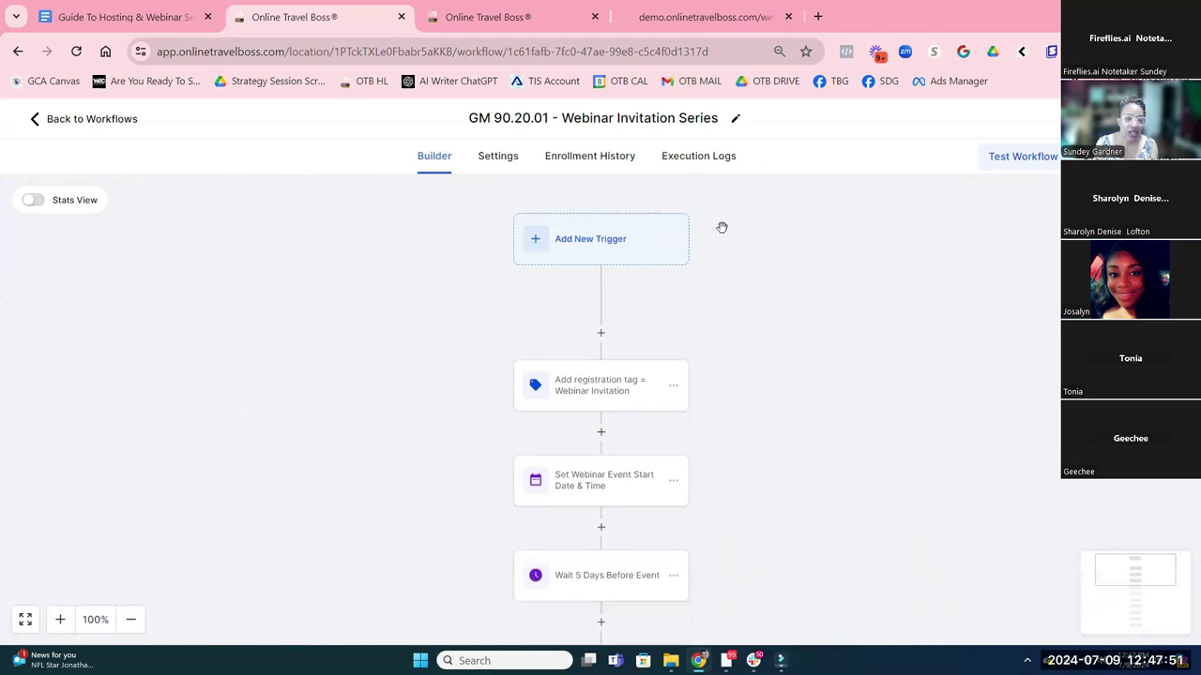
scroll(666, 399, down, 1)
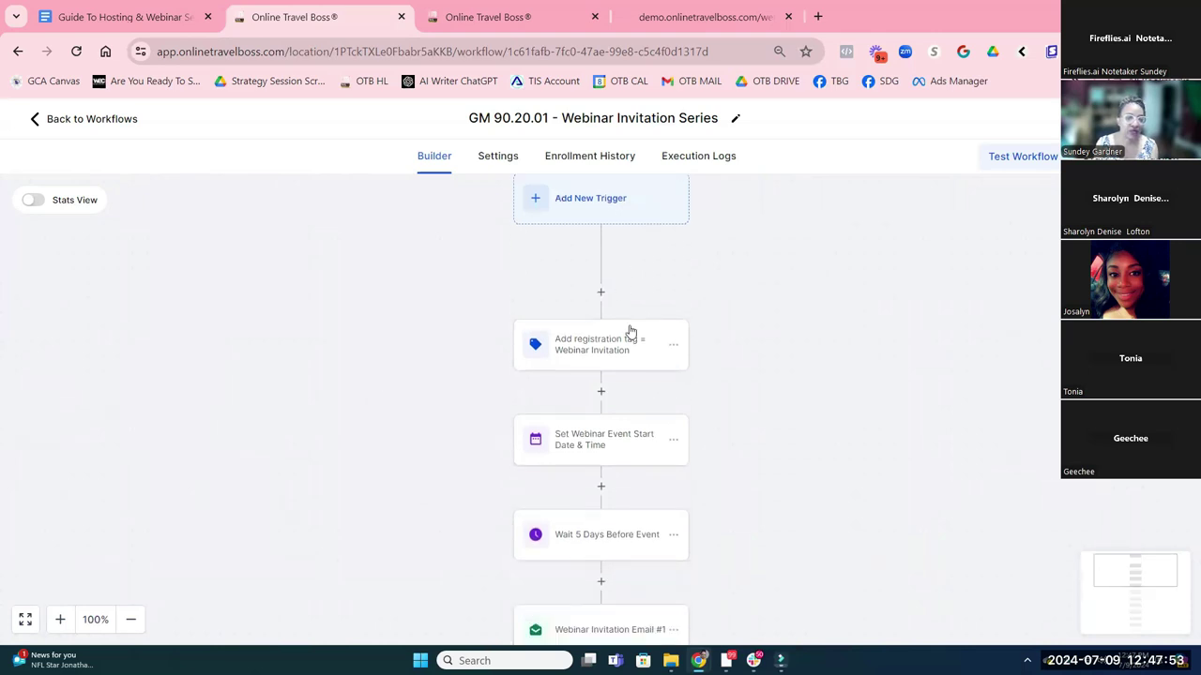
scroll(628, 332, down, 2)
click(580, 367)
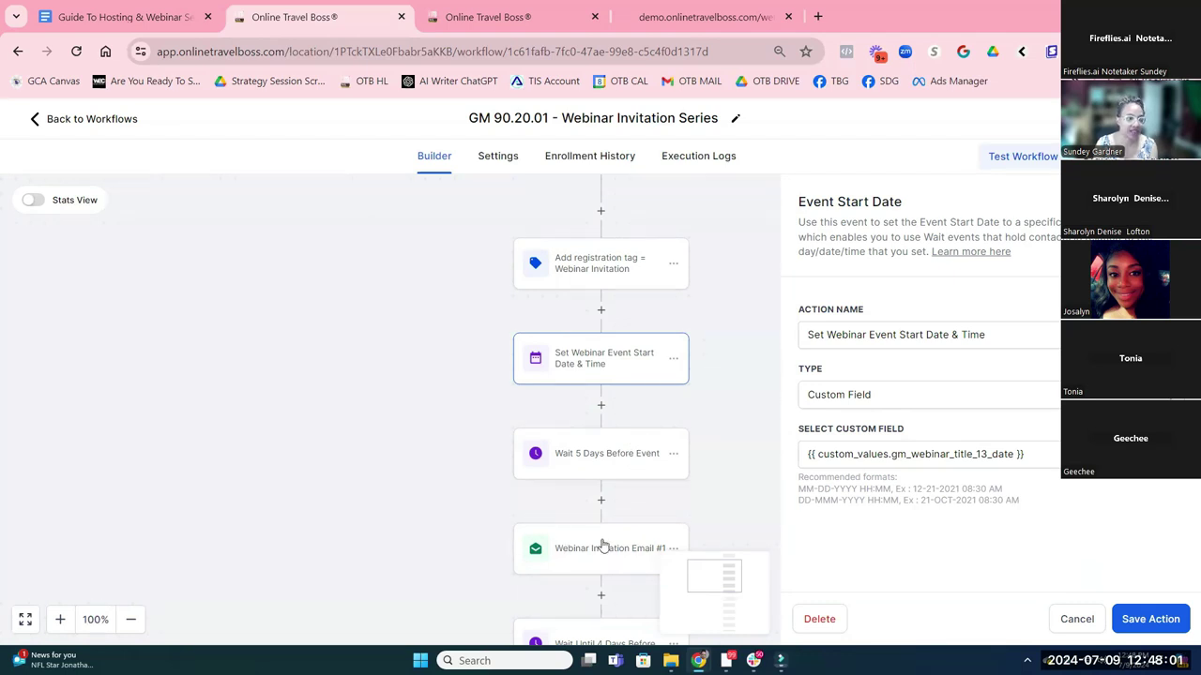
scroll(607, 541, down, 2)
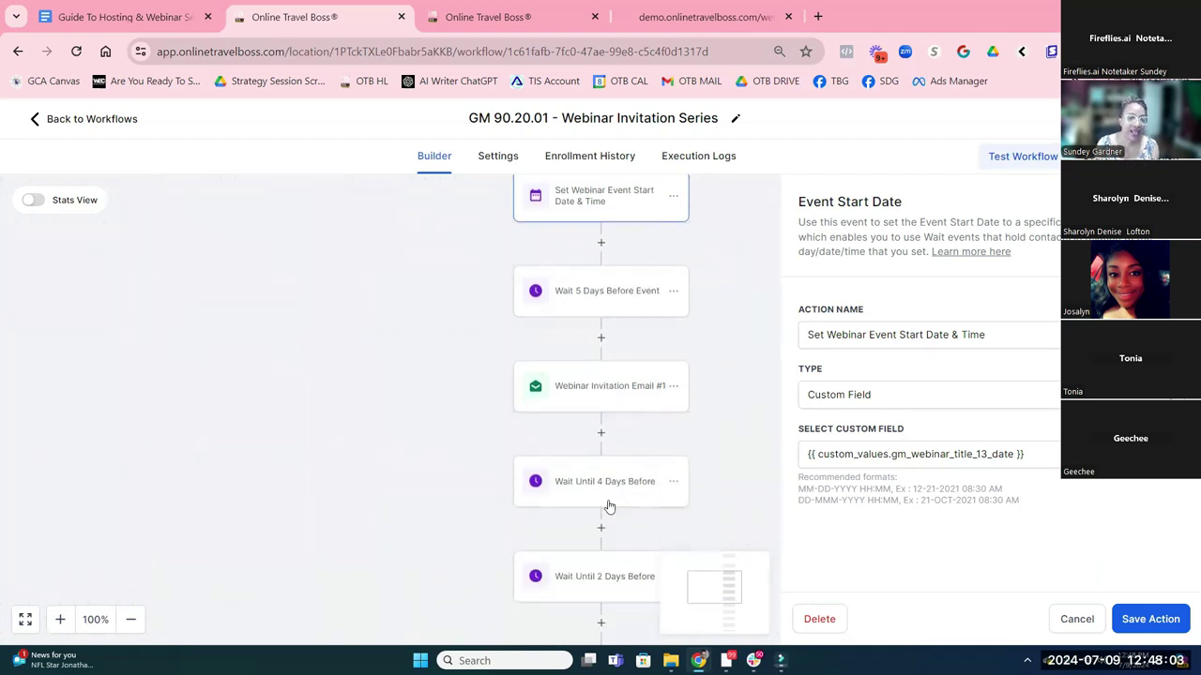
scroll(573, 419, down, 1)
scroll(571, 409, down, 1)
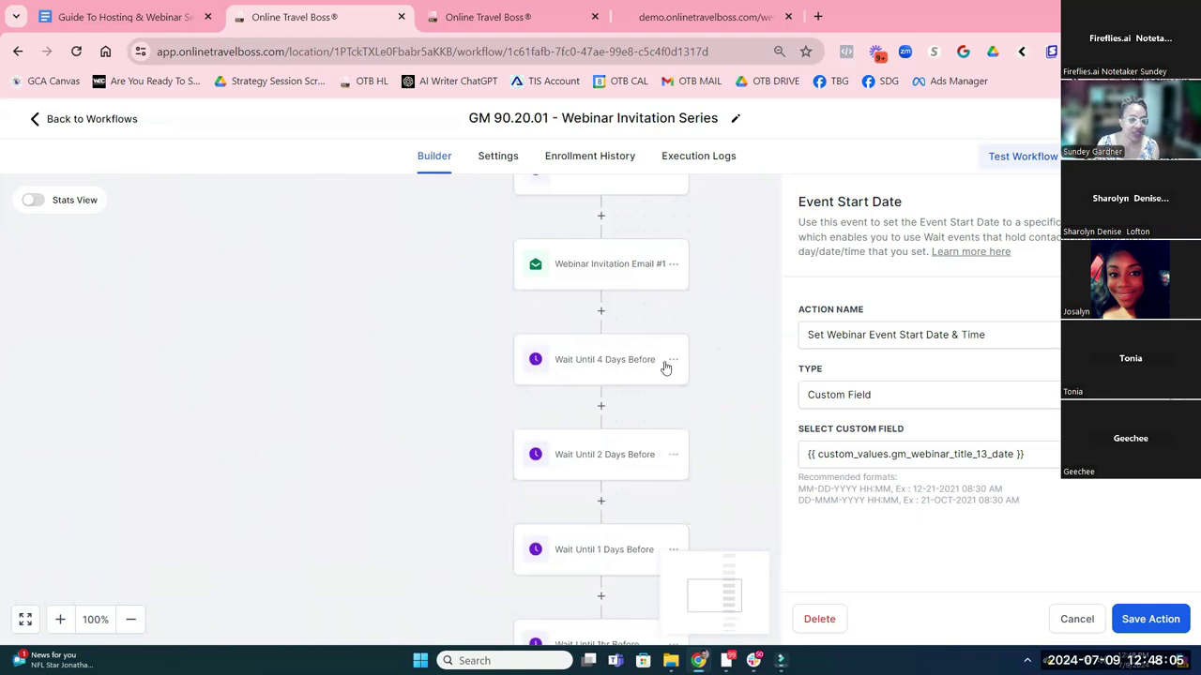
click(600, 501)
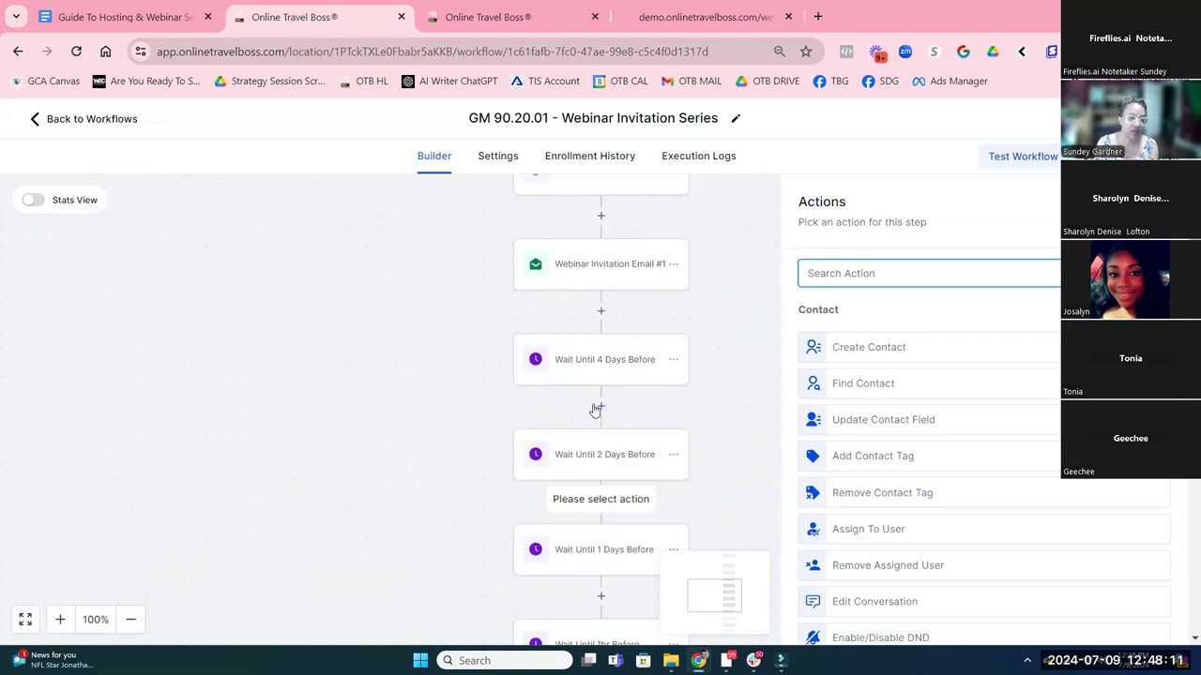
scroll(593, 410, down, 2)
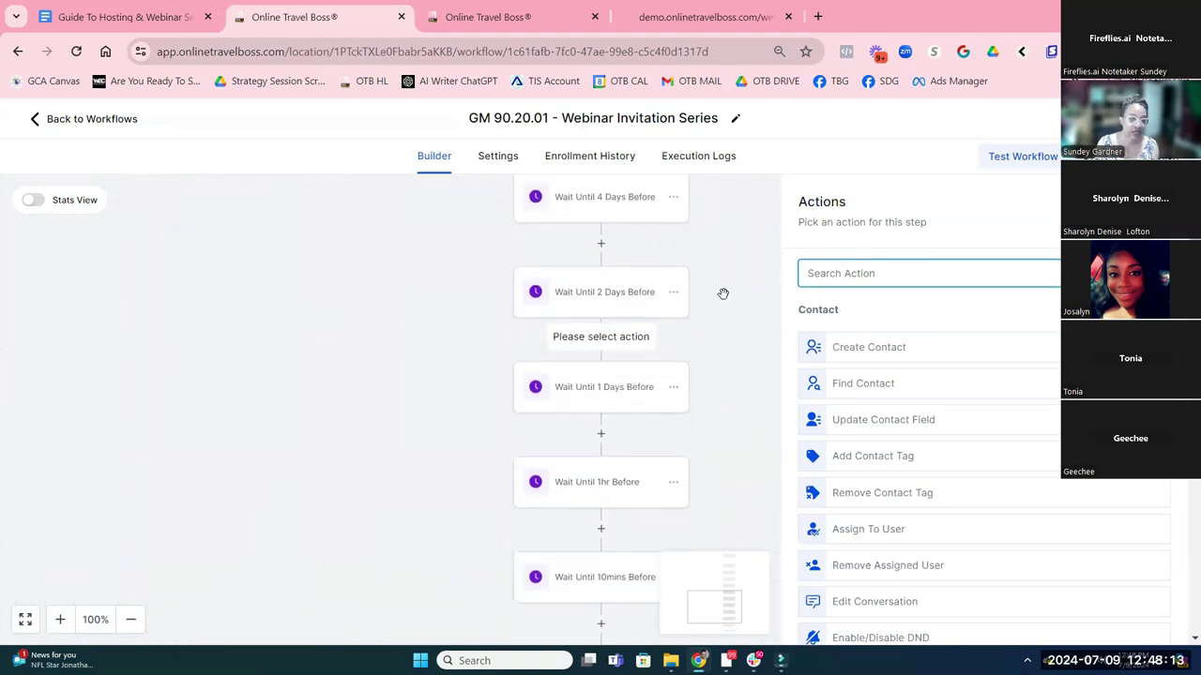
scroll(630, 256, up, 1)
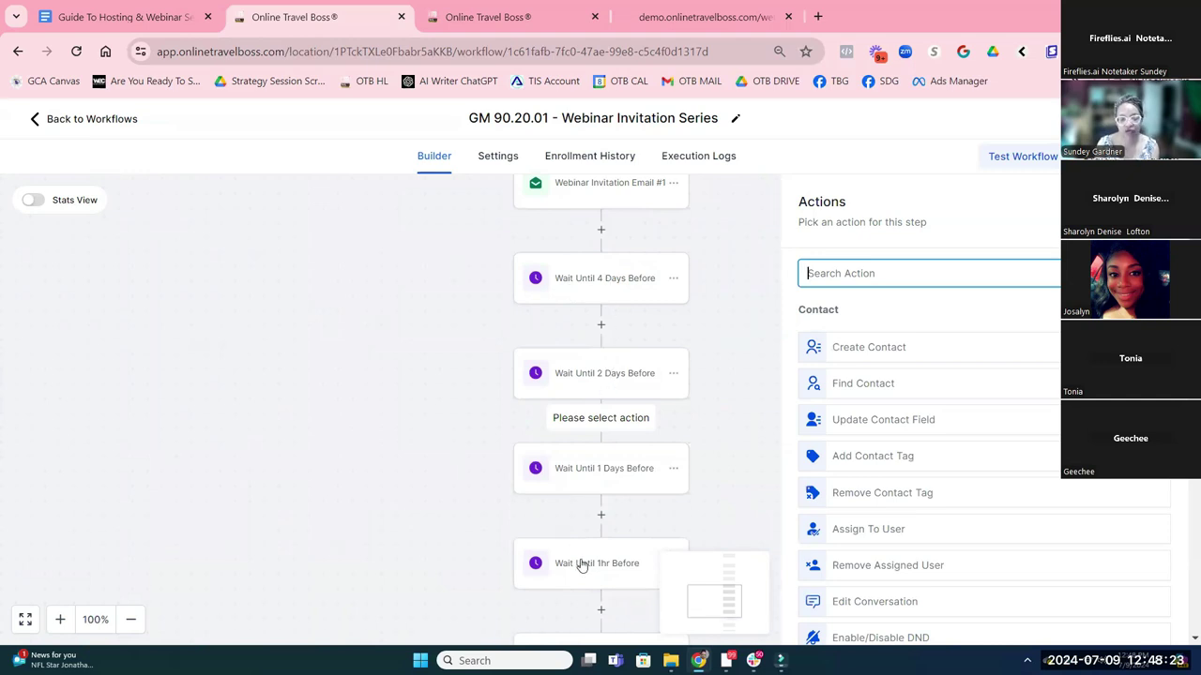
scroll(593, 539, down, 1)
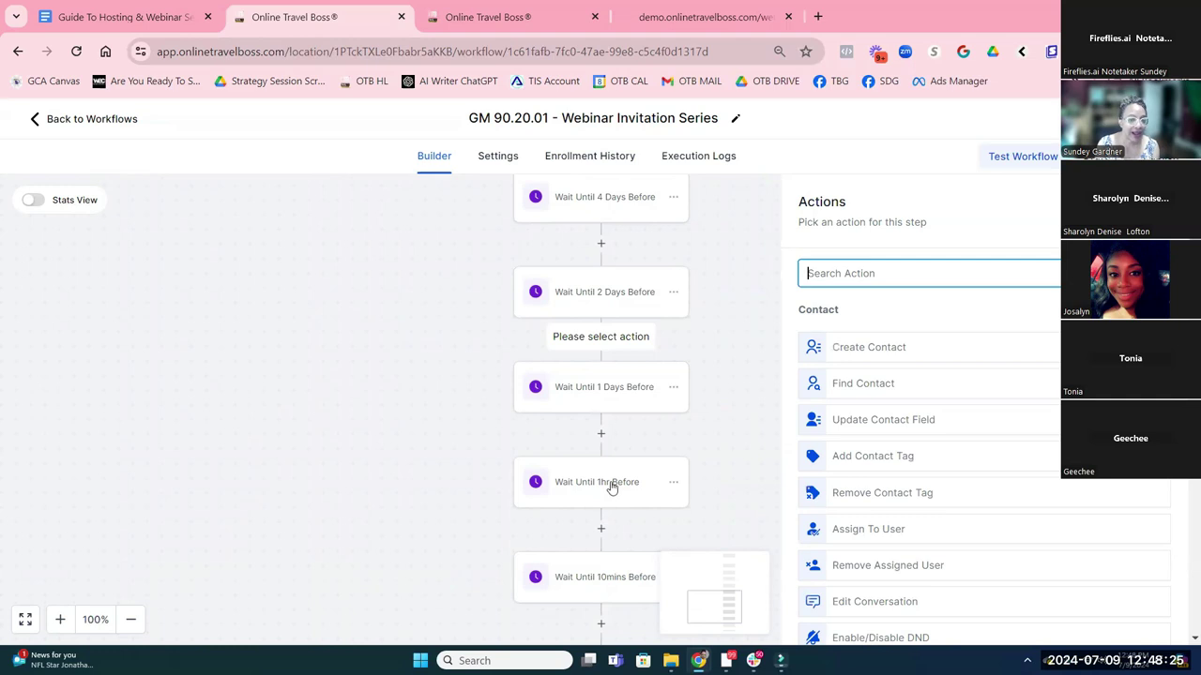
scroll(610, 480, down, 1)
scroll(610, 480, down, 1)
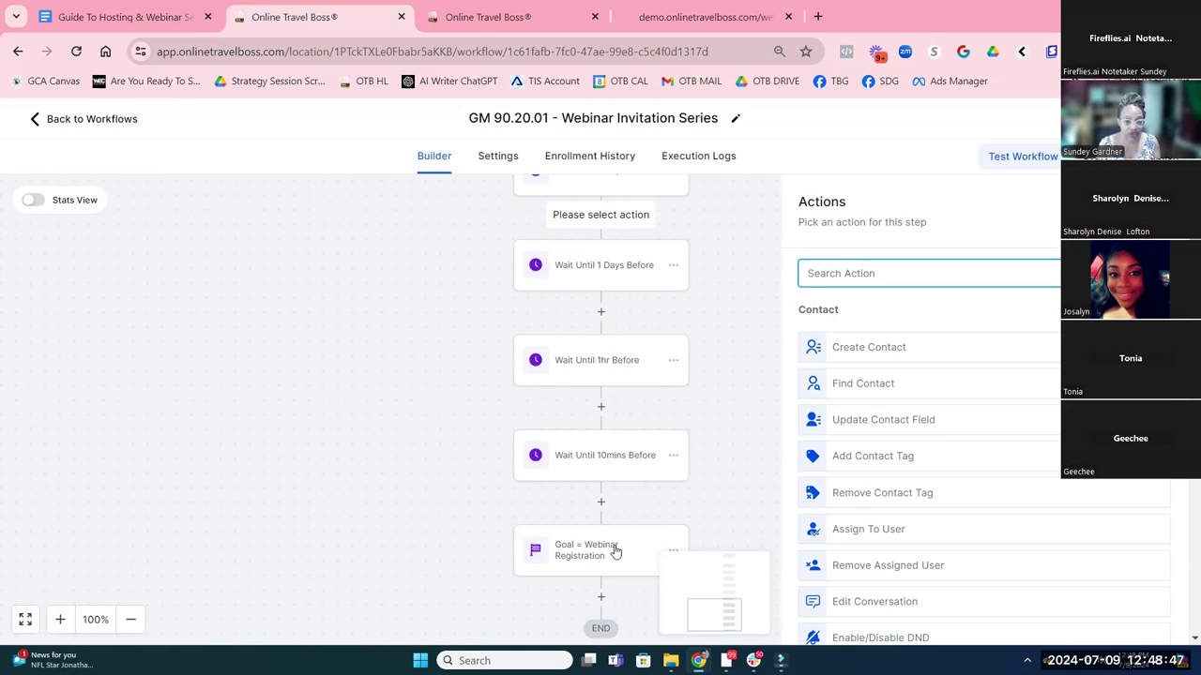
Inspect the Goal = Webinar Registration settings without changes, then return to the Workflow List
click(570, 569)
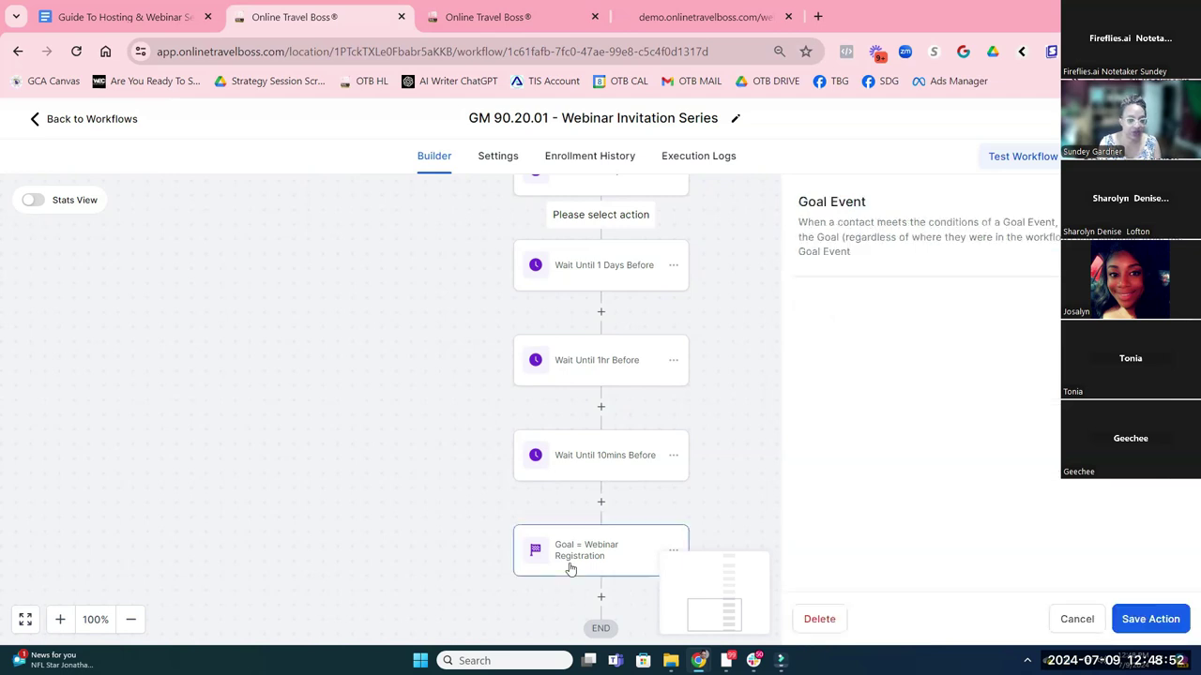
click(1091, 622)
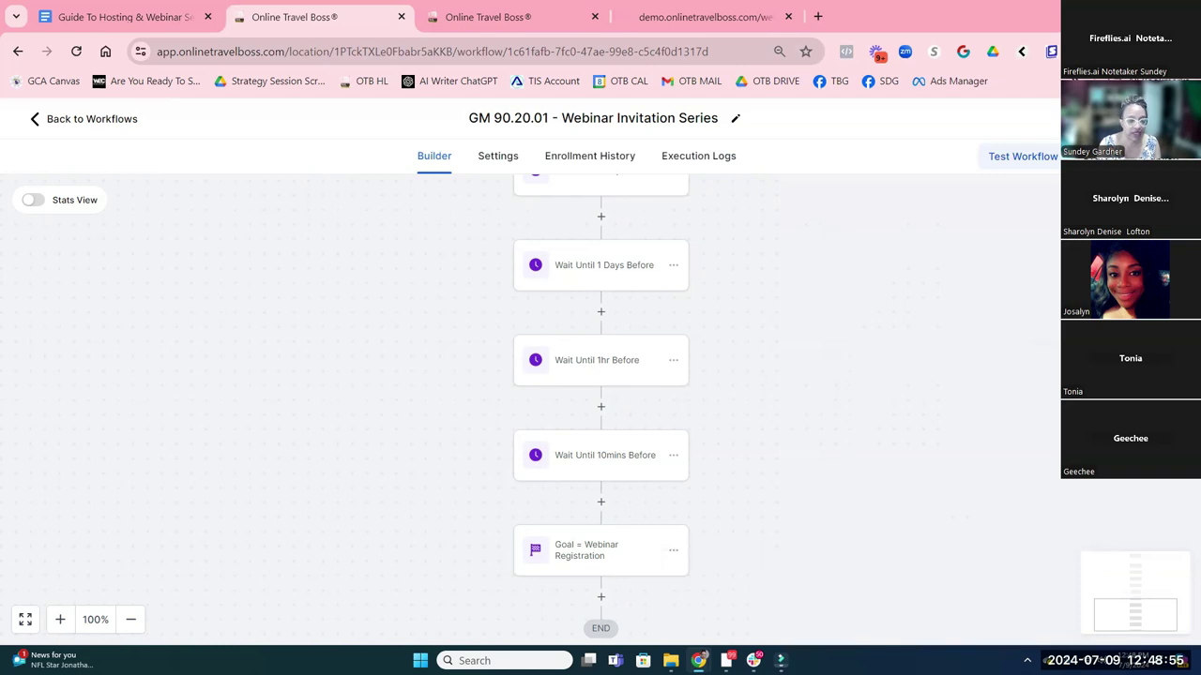
scroll(887, 369, up, 1)
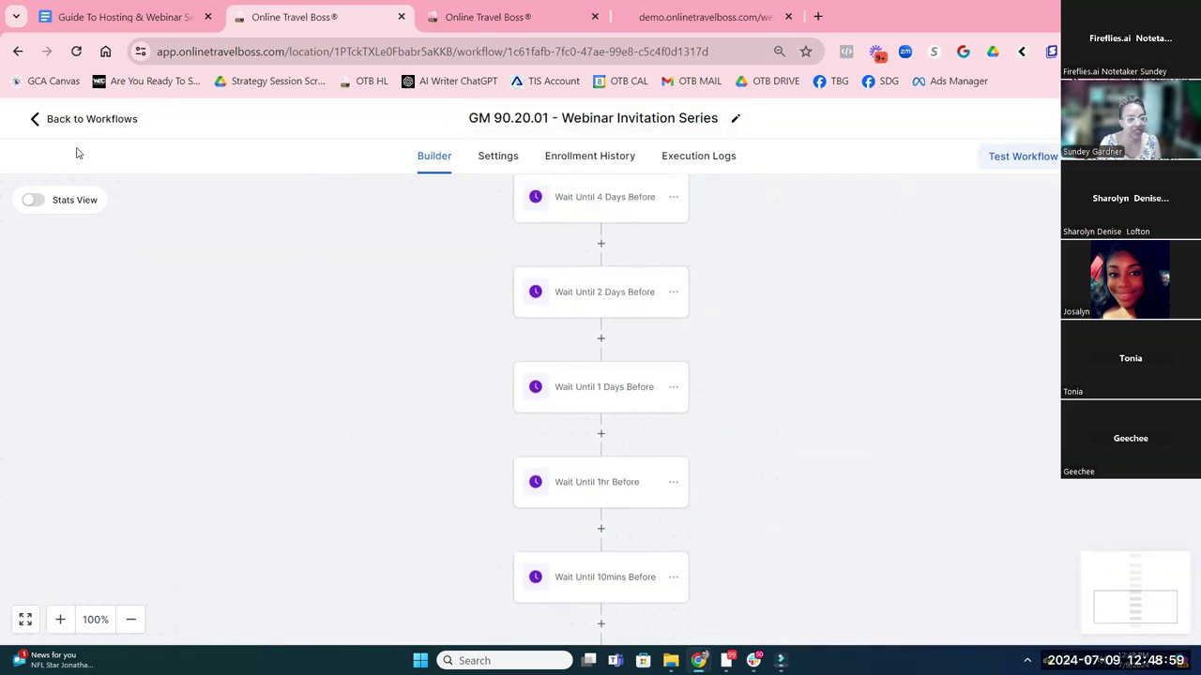
click(59, 119)
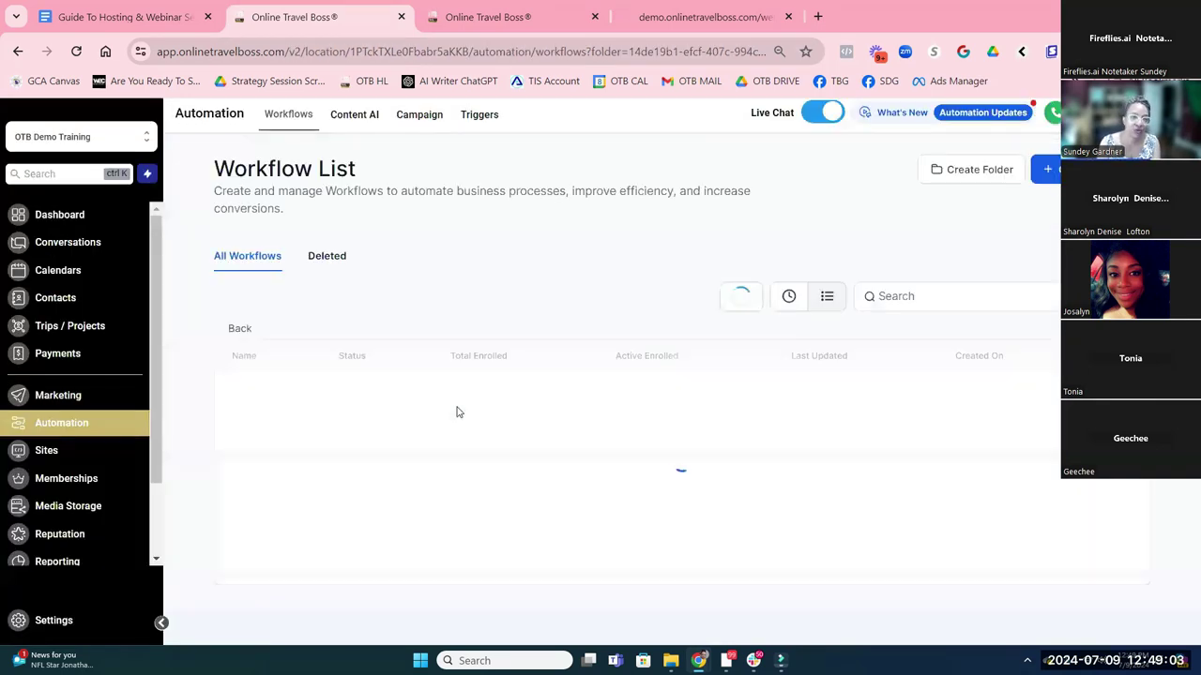
Add 'Invitation Email Campaign' as a new bullet after Reminder Email Automation Series in the Done For You list
click(126, 17)
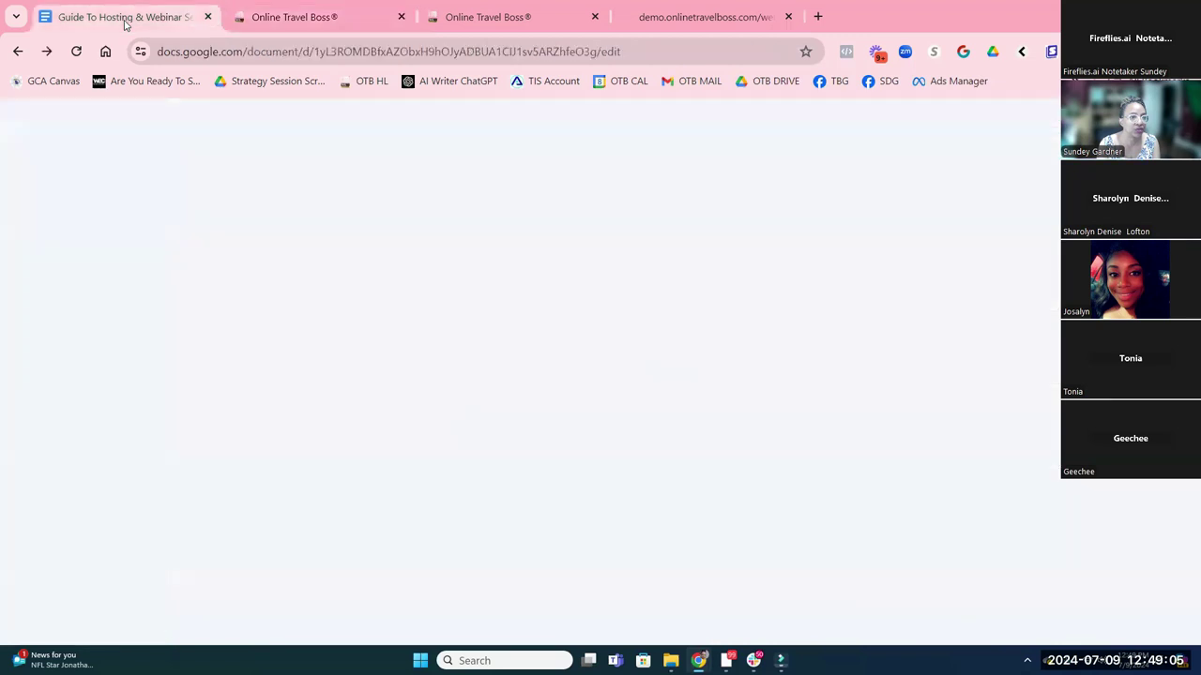
scroll(426, 371, down, 2)
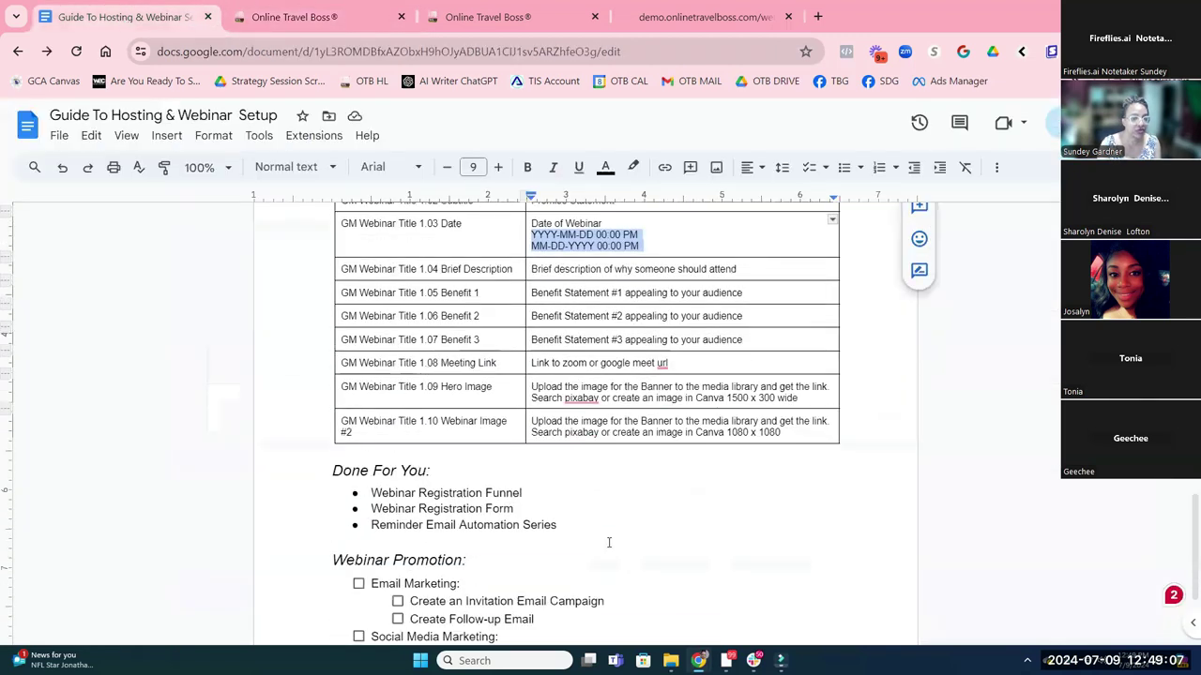
click(569, 526)
key(Return)
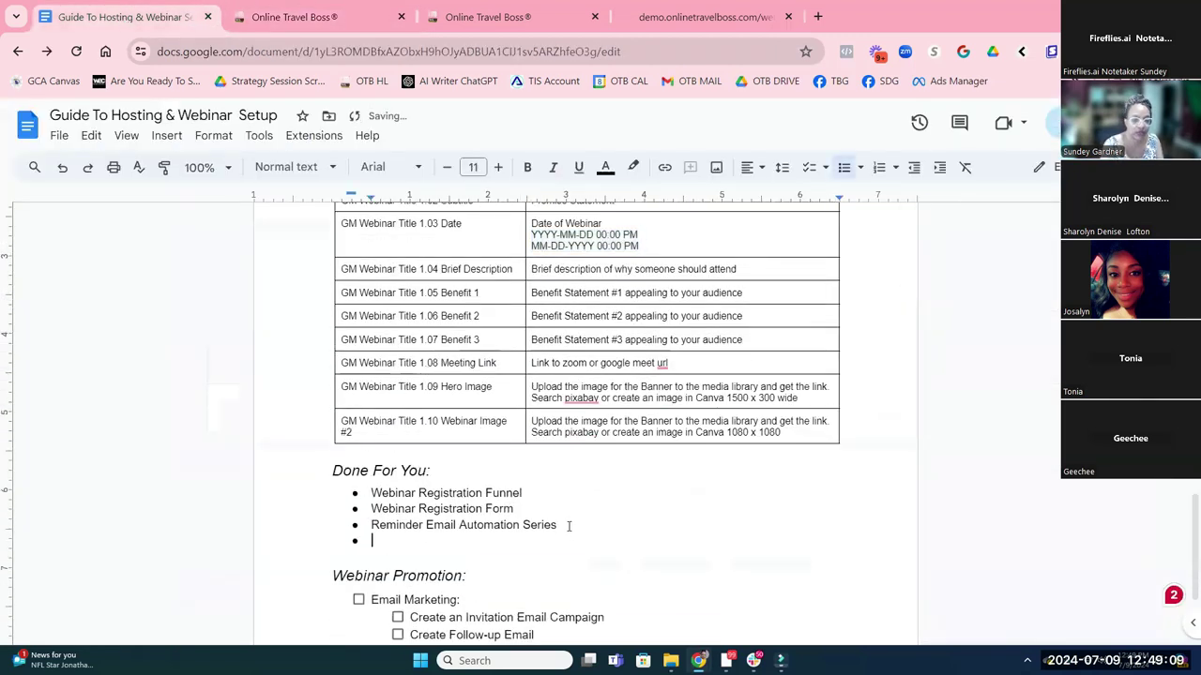
click(426, 600)
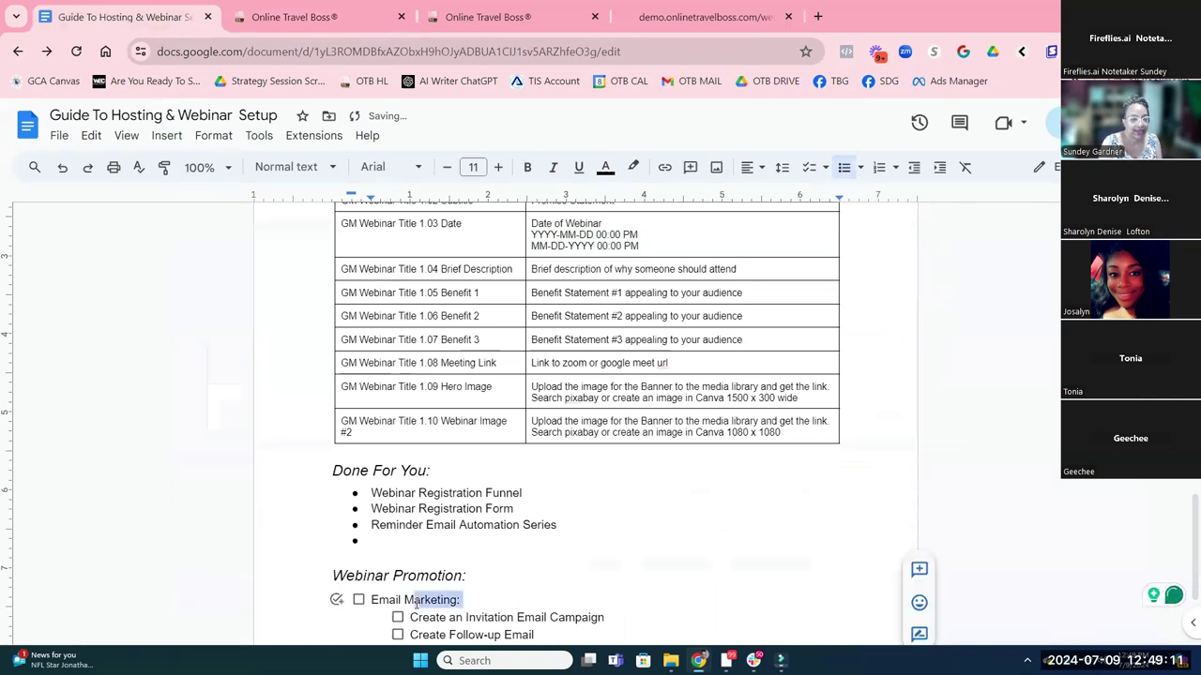
drag(465, 617, 605, 617)
key(ctrl+c)
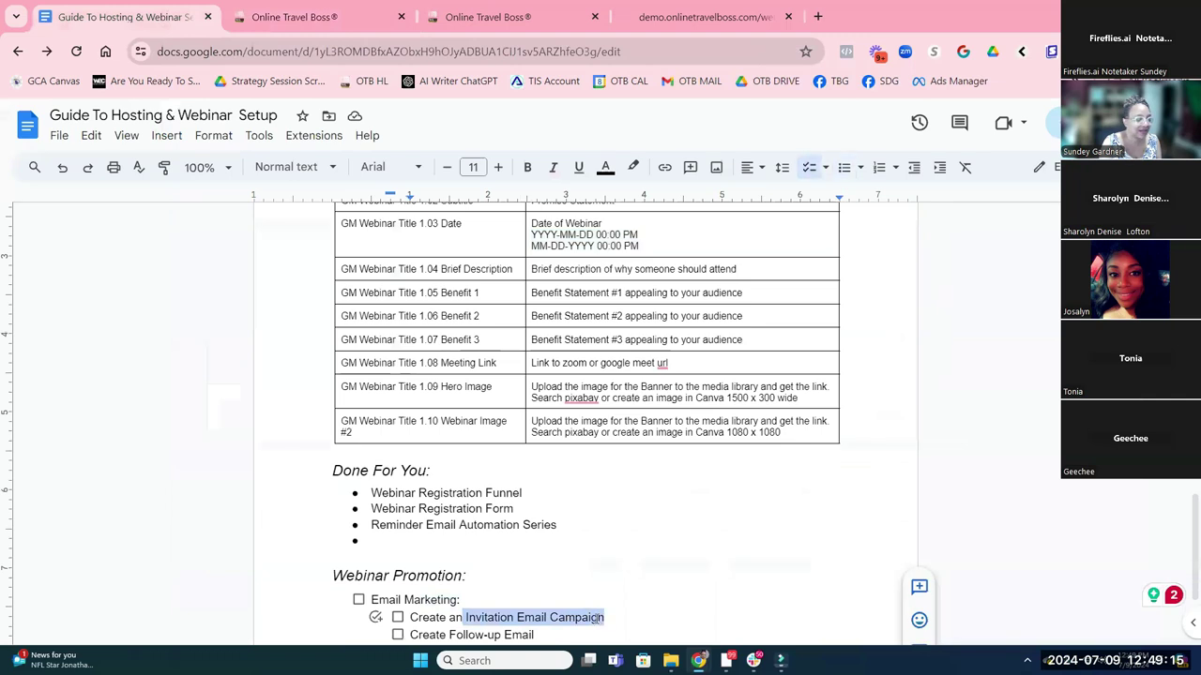
click(406, 541)
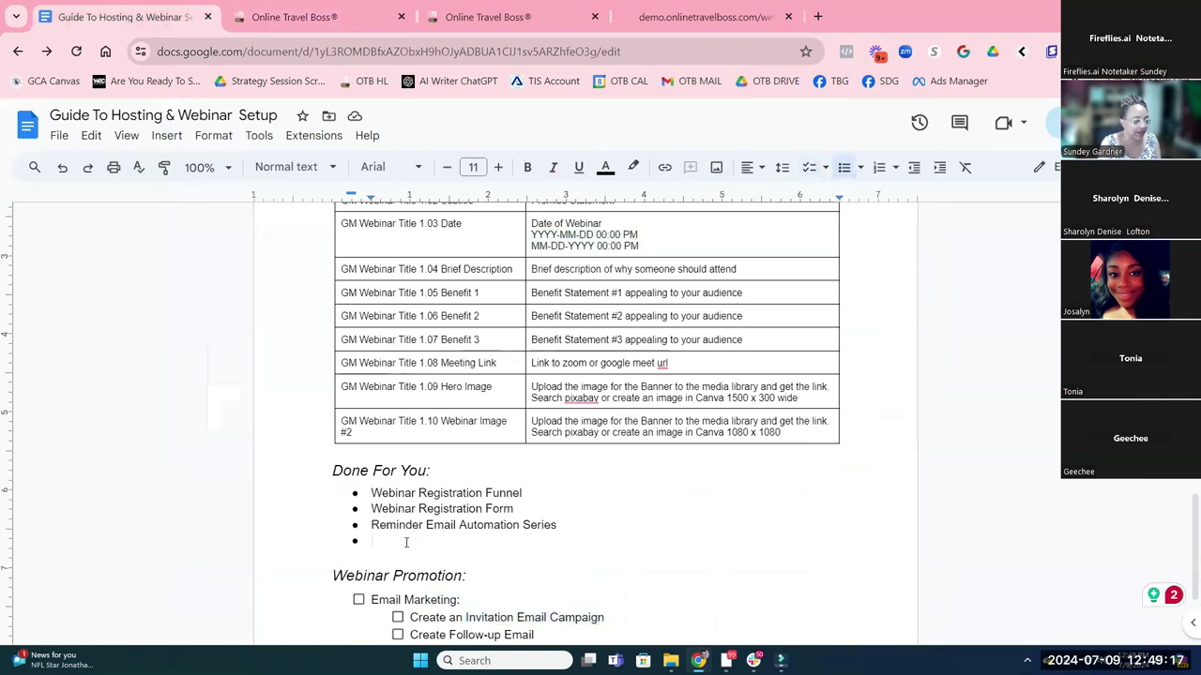
key(ctrl+v)
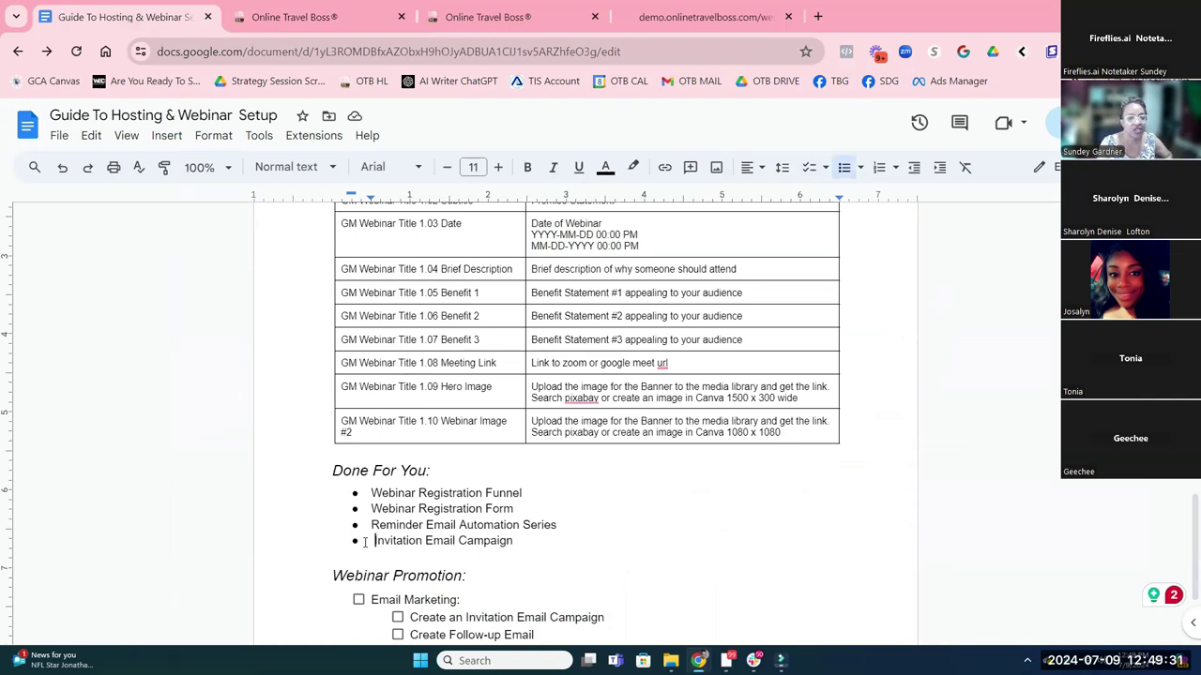
key(BackSpace)
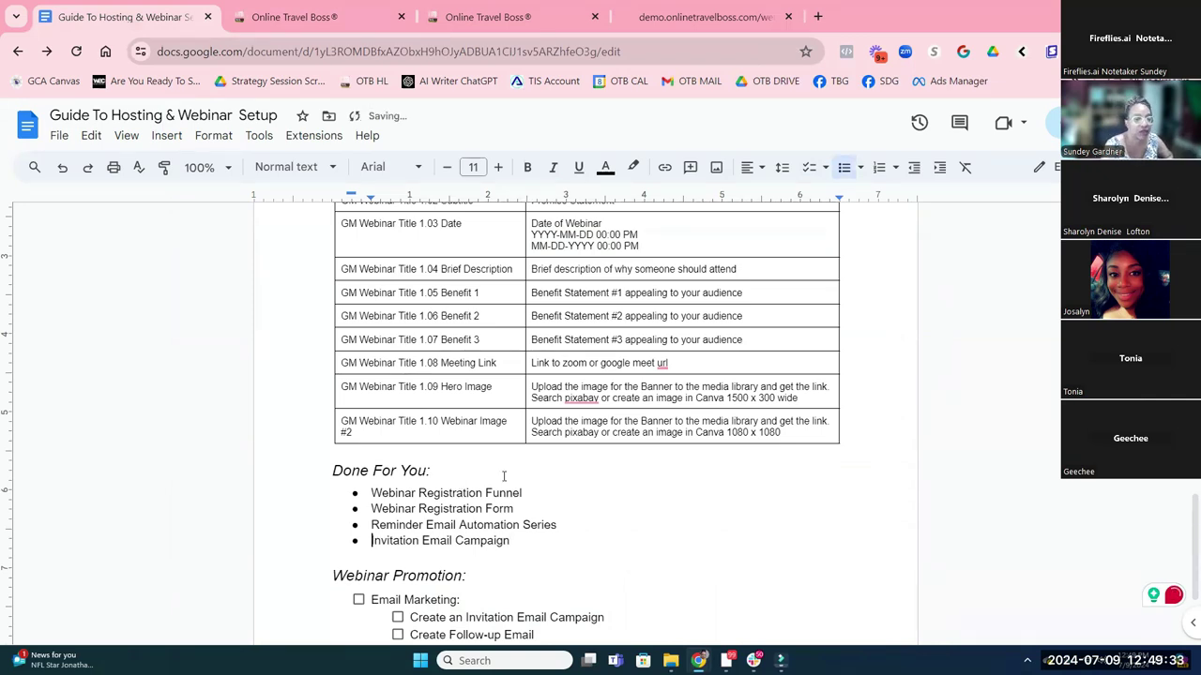
Reword the Email Marketing checklist item to 'Modify the Invitation Email Campaign'
scroll(557, 442, down, 2)
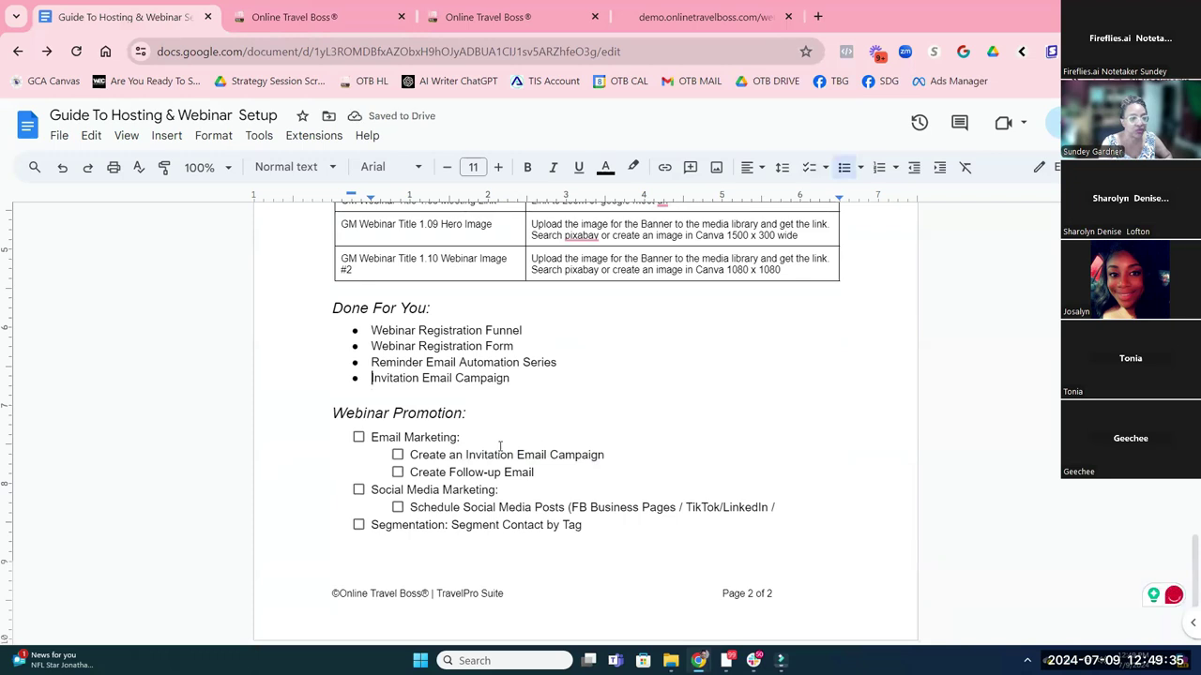
click(463, 457)
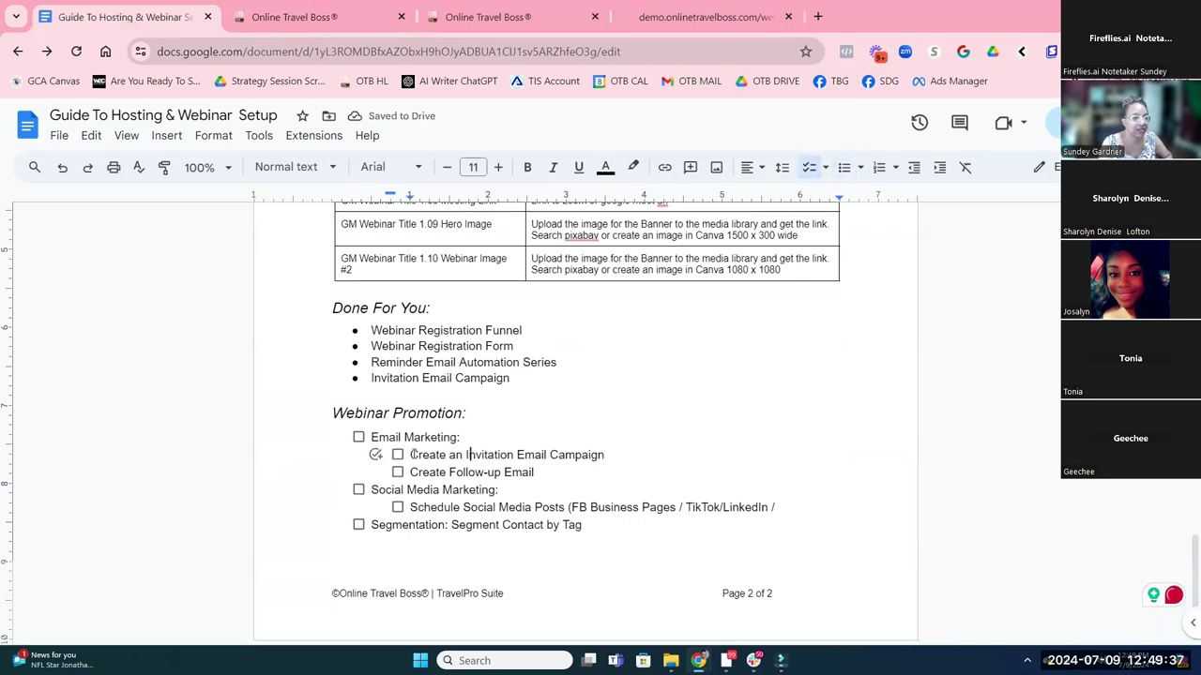
text(Mo)
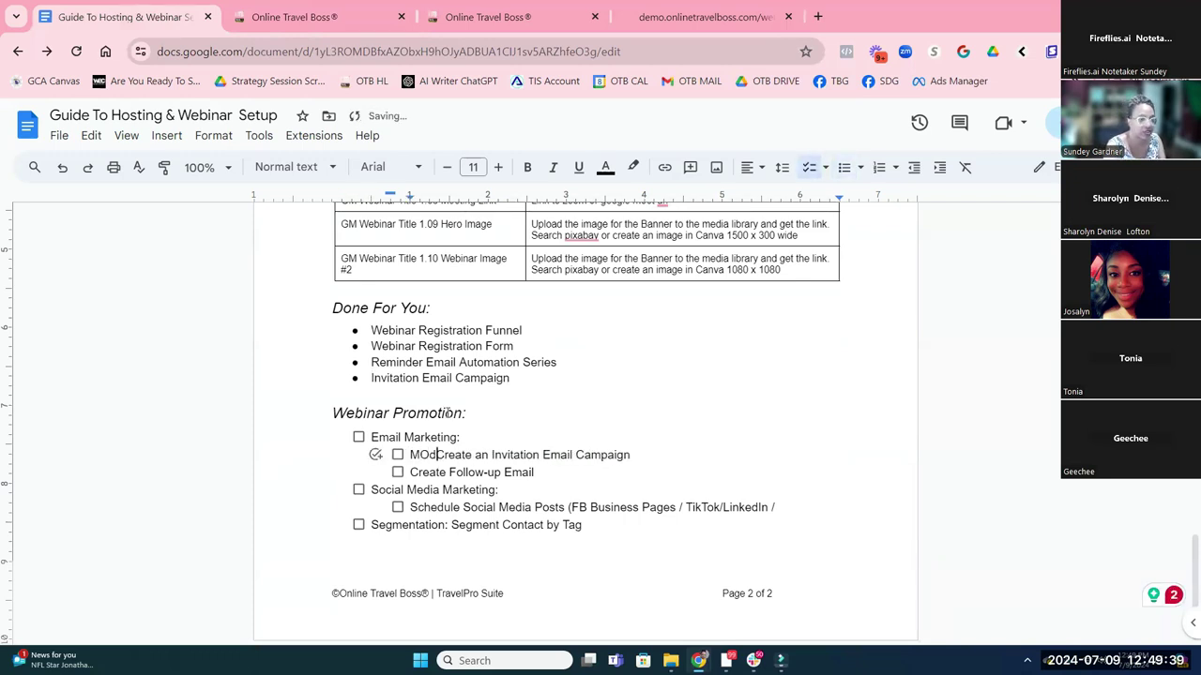
text(dify )
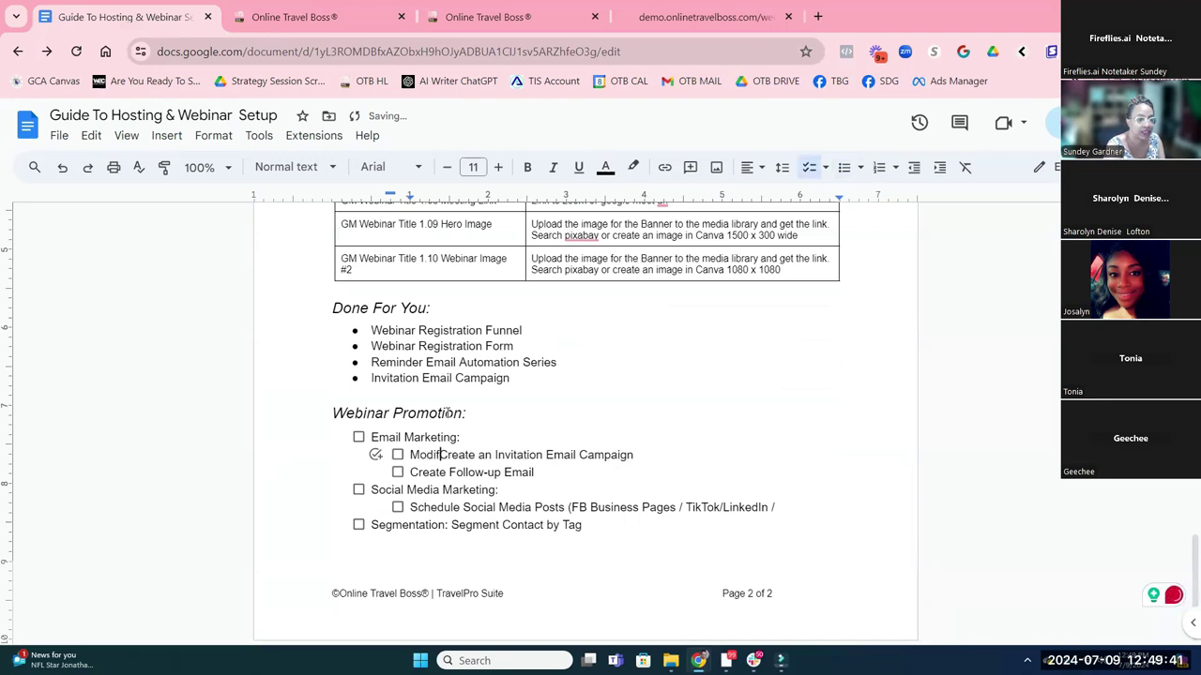
text(/)
key(Delete)
key(Delete)
key(Delete)
key(Delete)
key(Delete)
key(Delete)
key(Delete)
key(Delete)
key(Delete)
key(Delete)
key(BackSpace)
key(BackSpace)
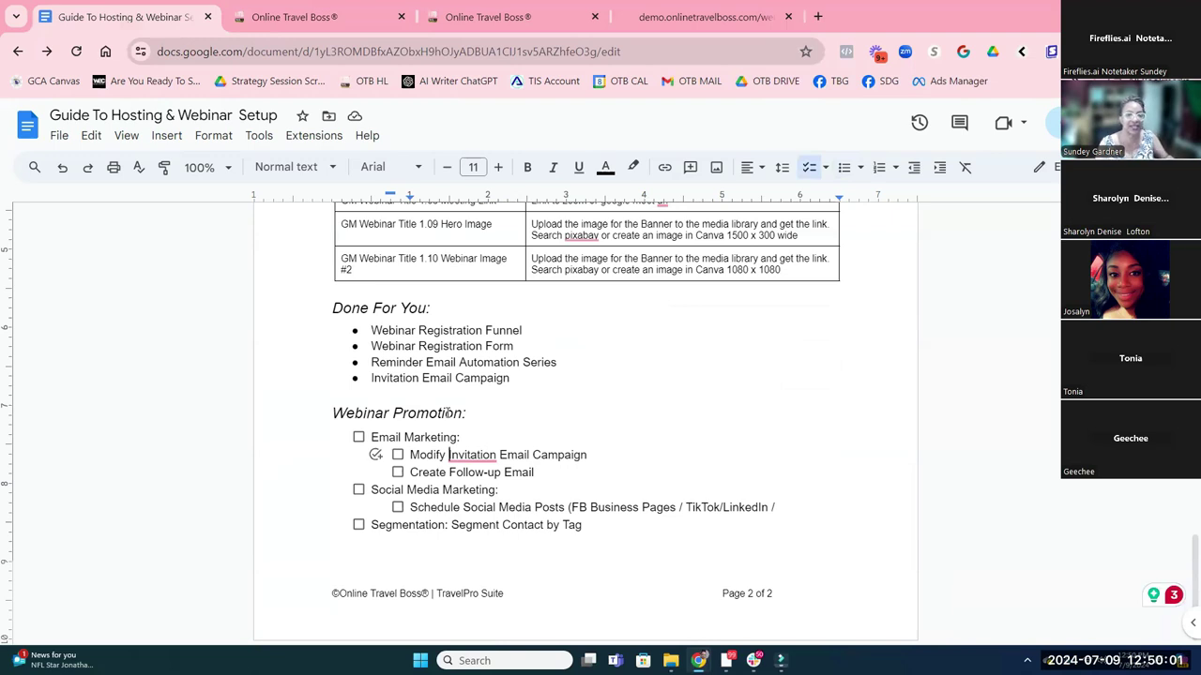
scroll(448, 412, up, 3)
scroll(442, 542, down, 3)
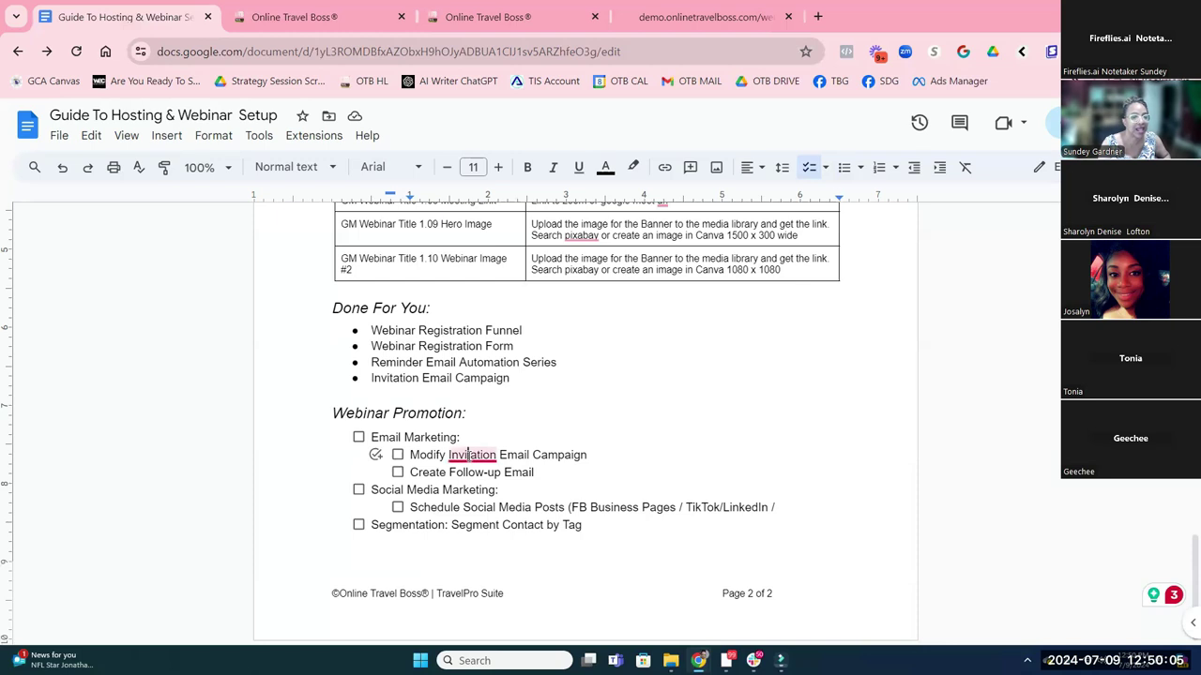
right_click(469, 457)
click(482, 502)
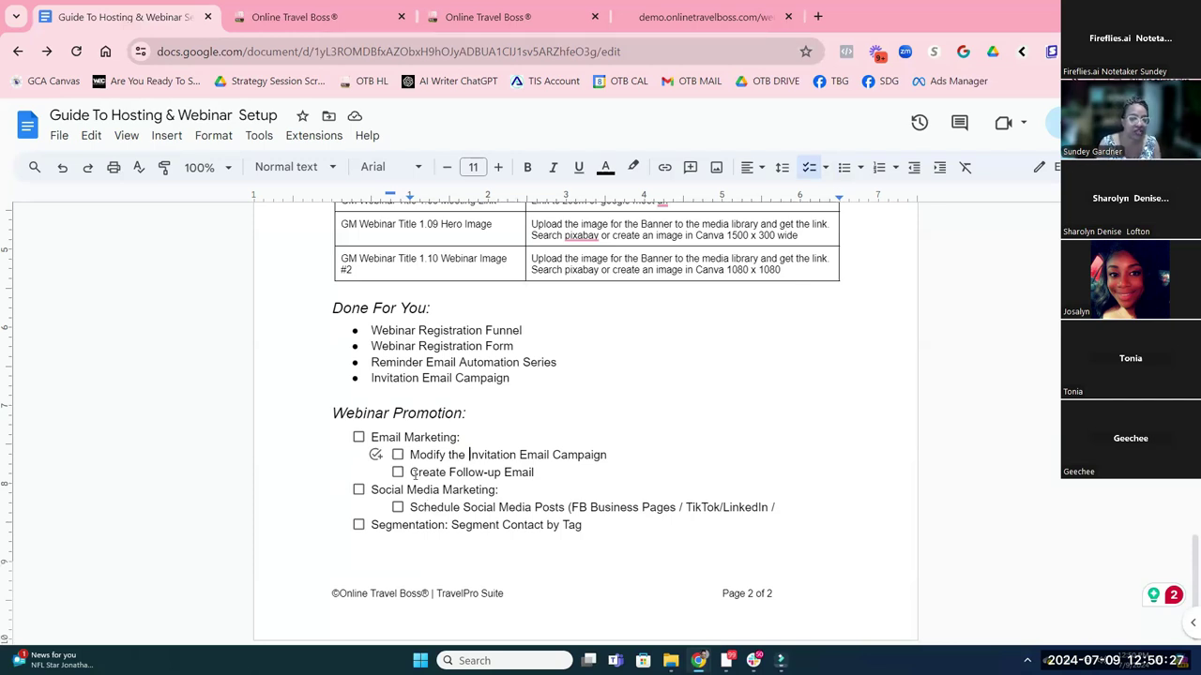
Highlight the Create Follow-up Email, social media and segmentation checklist items, then switch back to Online Travel Boss
click(413, 473)
drag(426, 473, 533, 473)
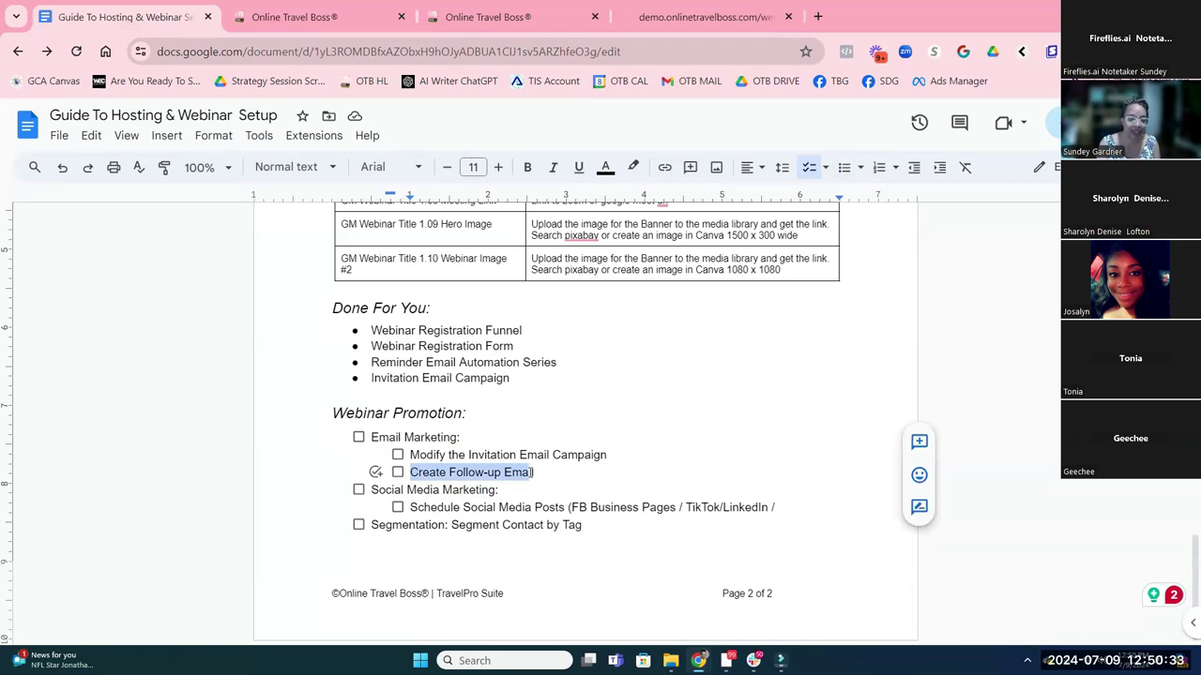
click(485, 486)
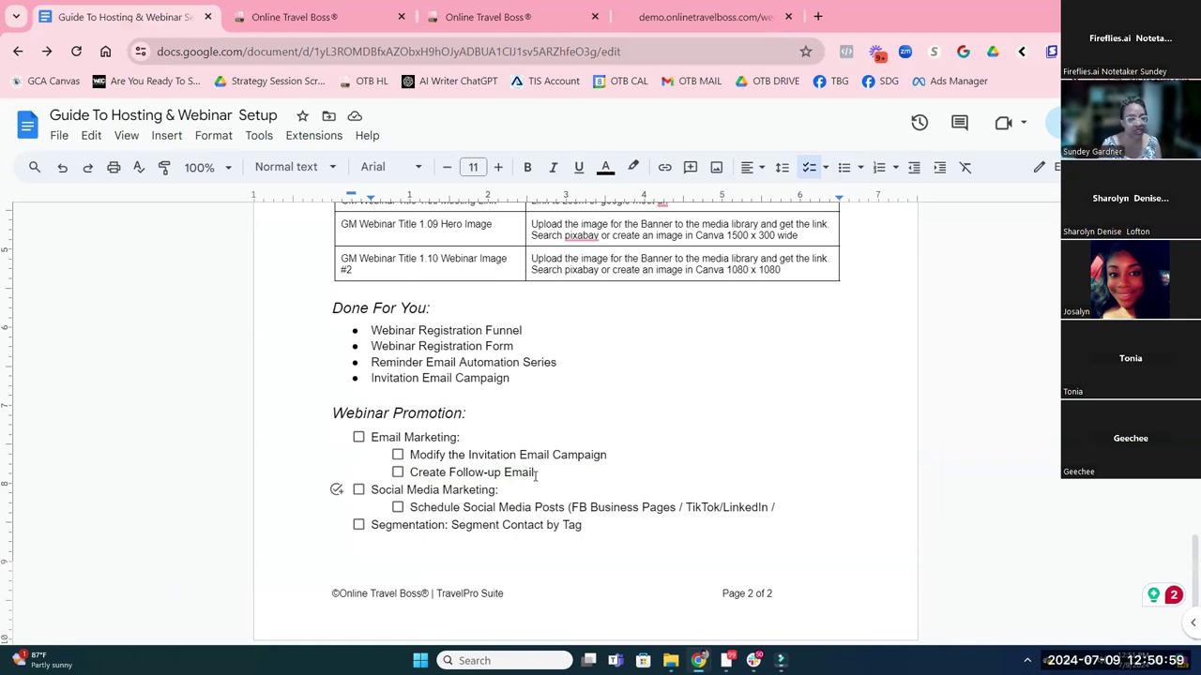
drag(591, 527, 378, 507)
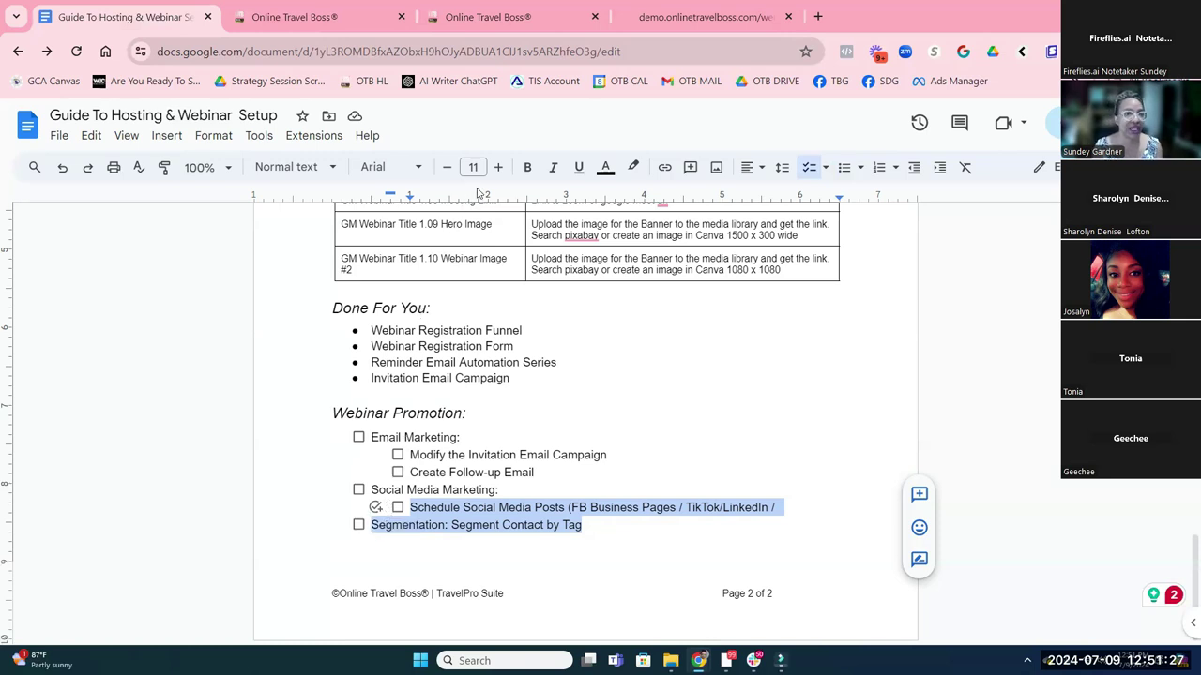
click(307, 21)
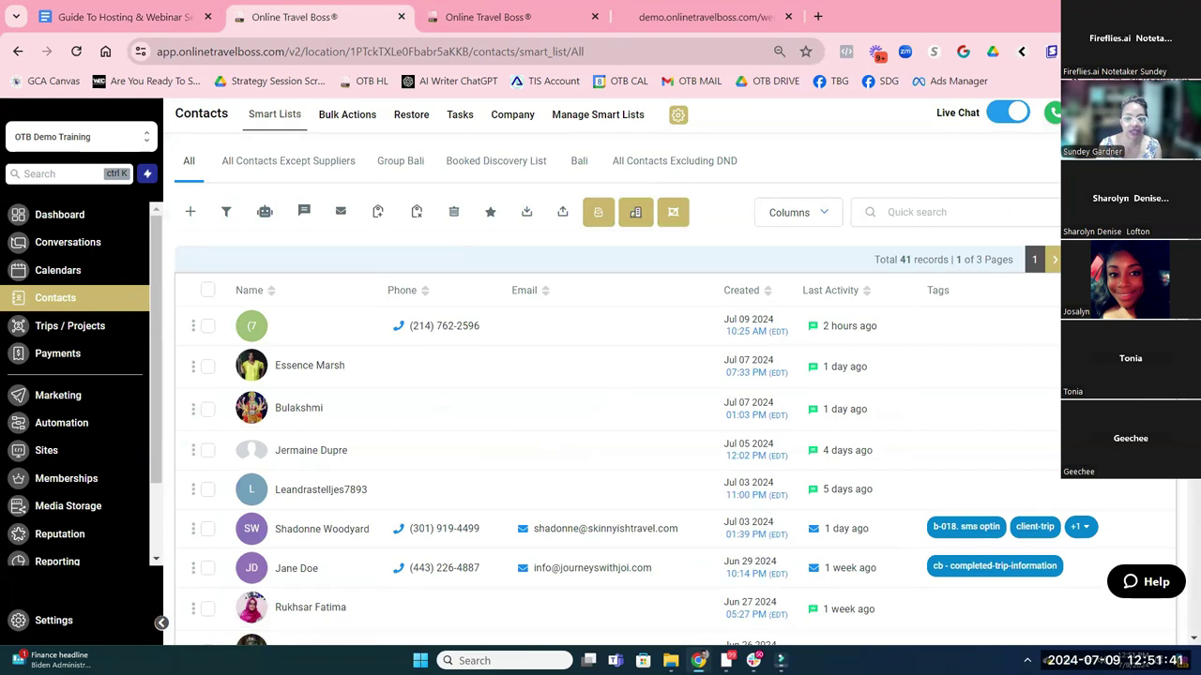
Filter the contacts by Tag is 'gm webinar registration' and start saving them as a smart list
click(226, 211)
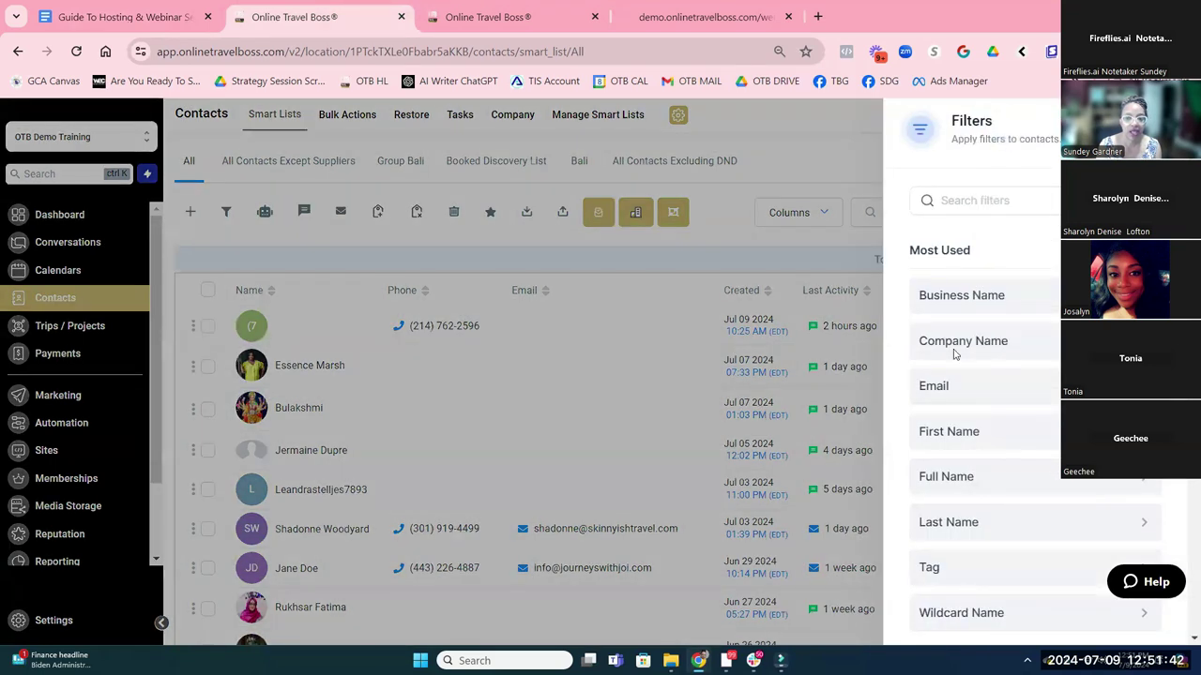
click(944, 566)
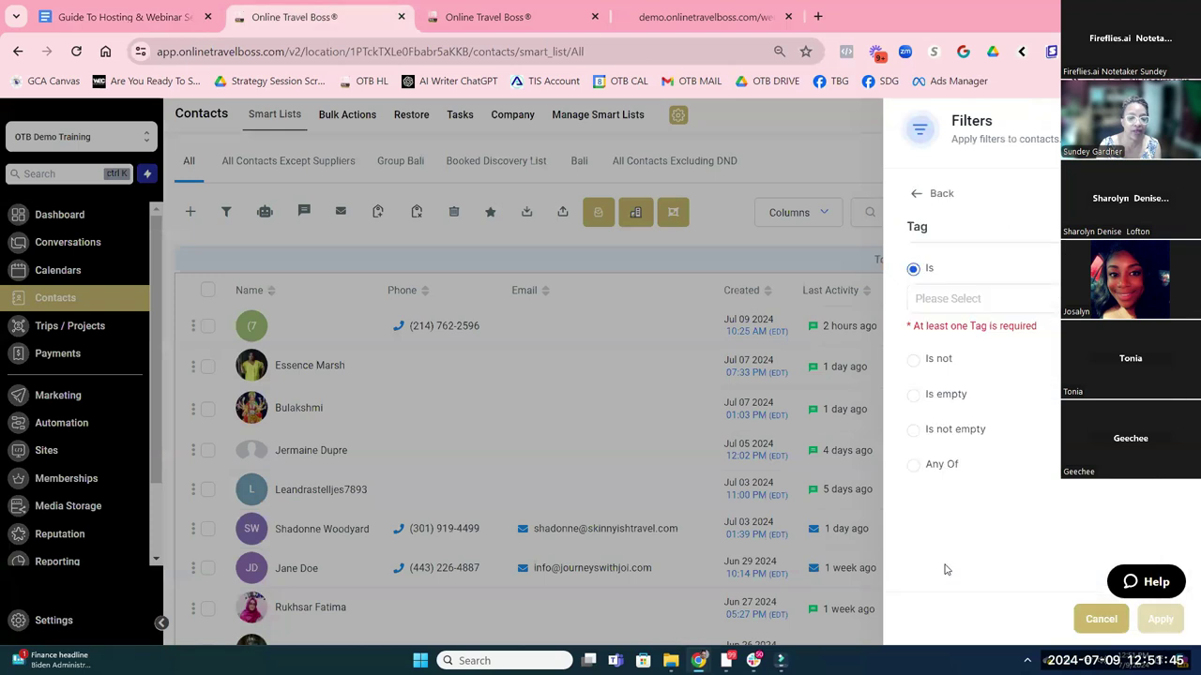
click(946, 300)
text(gm)
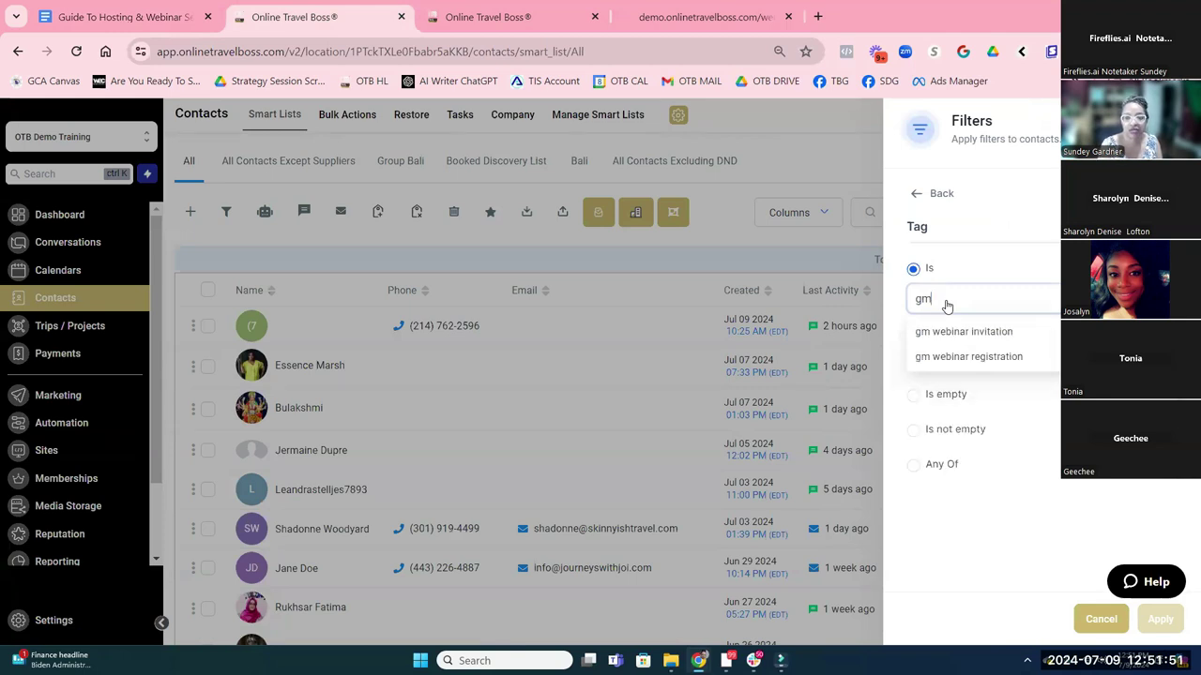
click(955, 358)
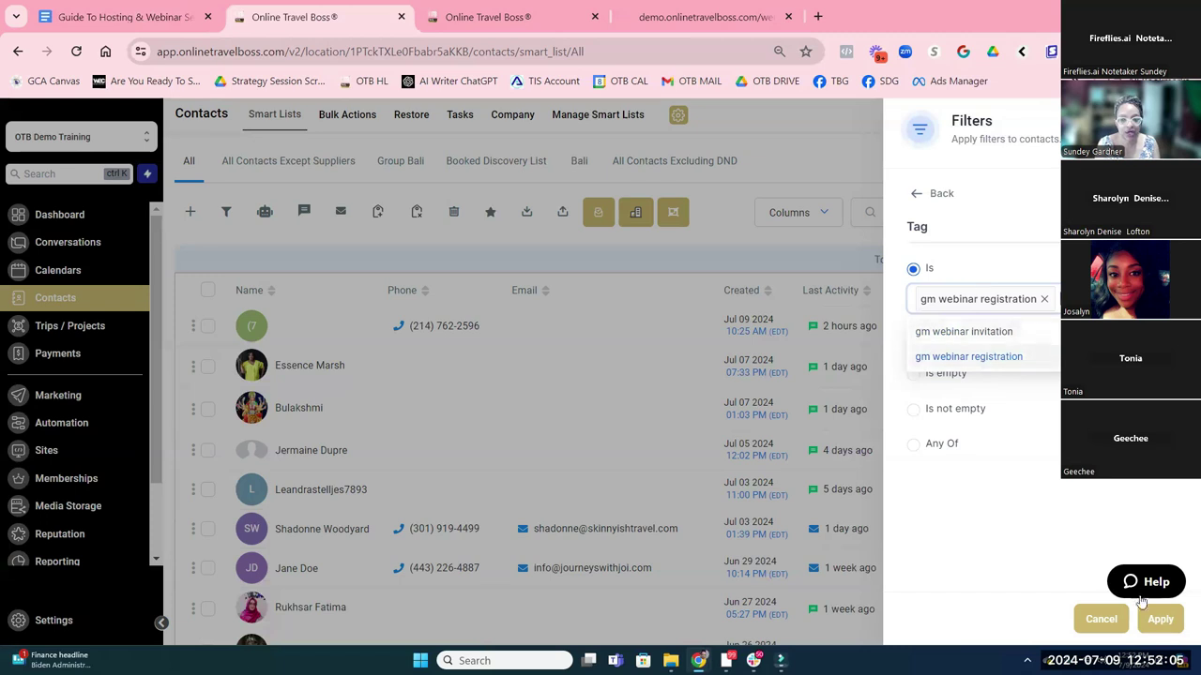
click(1152, 628)
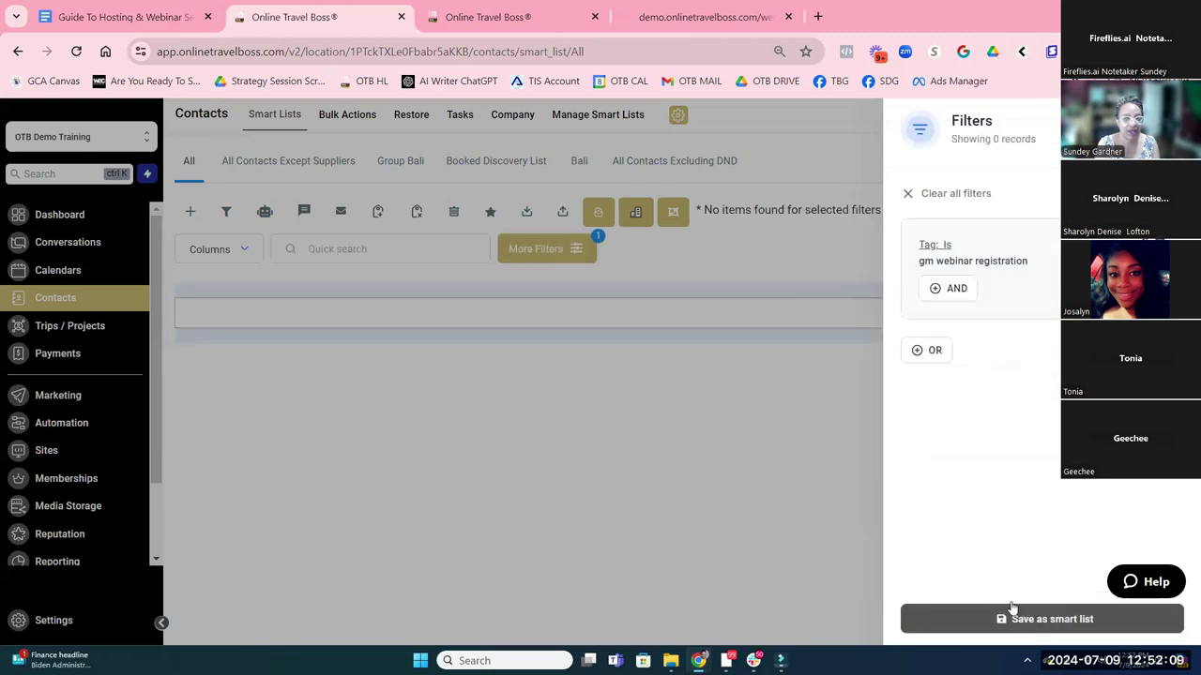
click(1041, 621)
Save the smart list as 'Webinar Registration' and go to Manage Smart Lists under More
click(456, 238)
text(W)
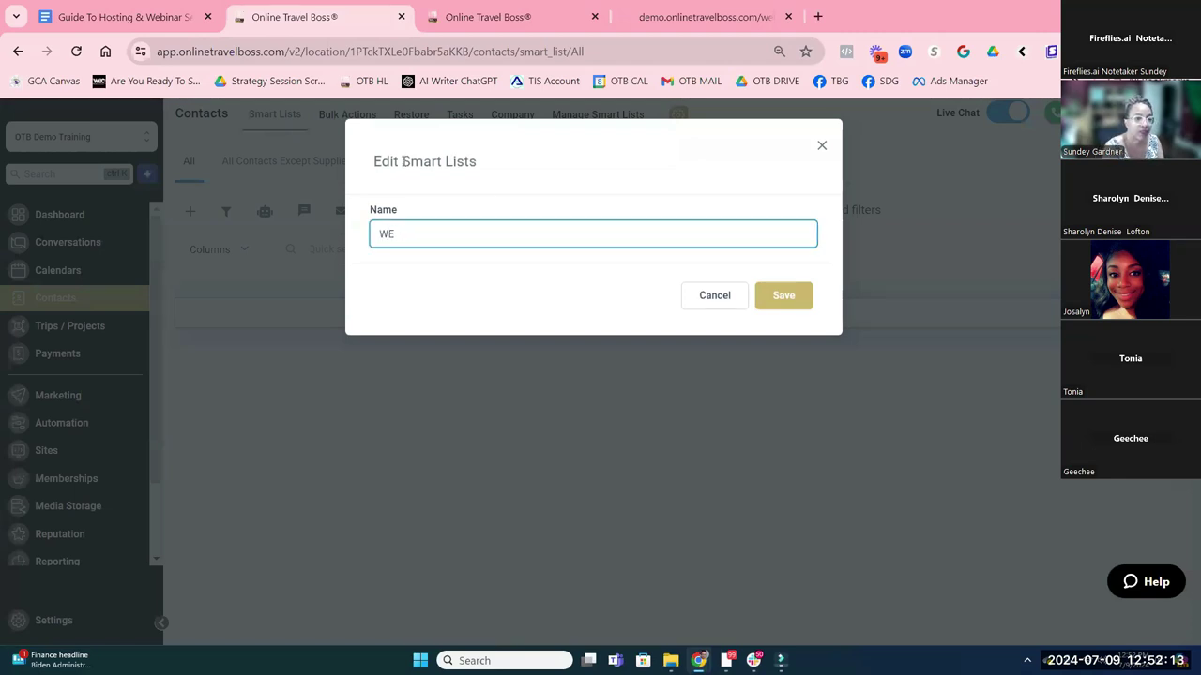
text(ebinar REg)
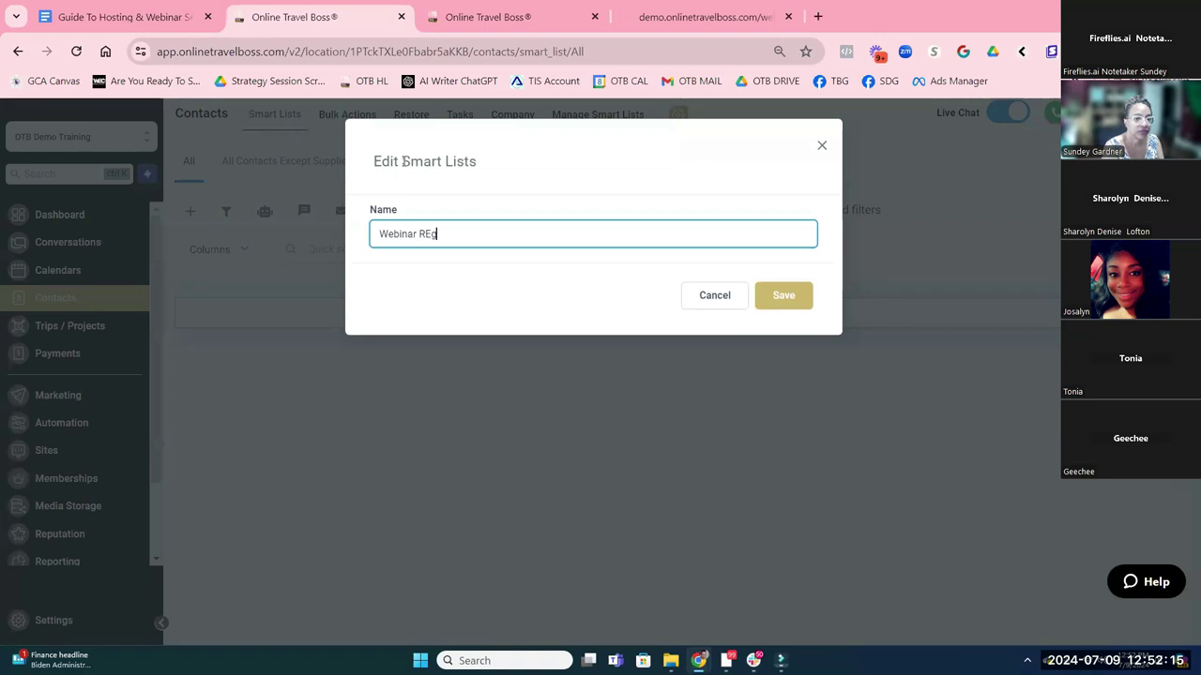
key(BackSpace)
key(BackSpace)
text(egistration)
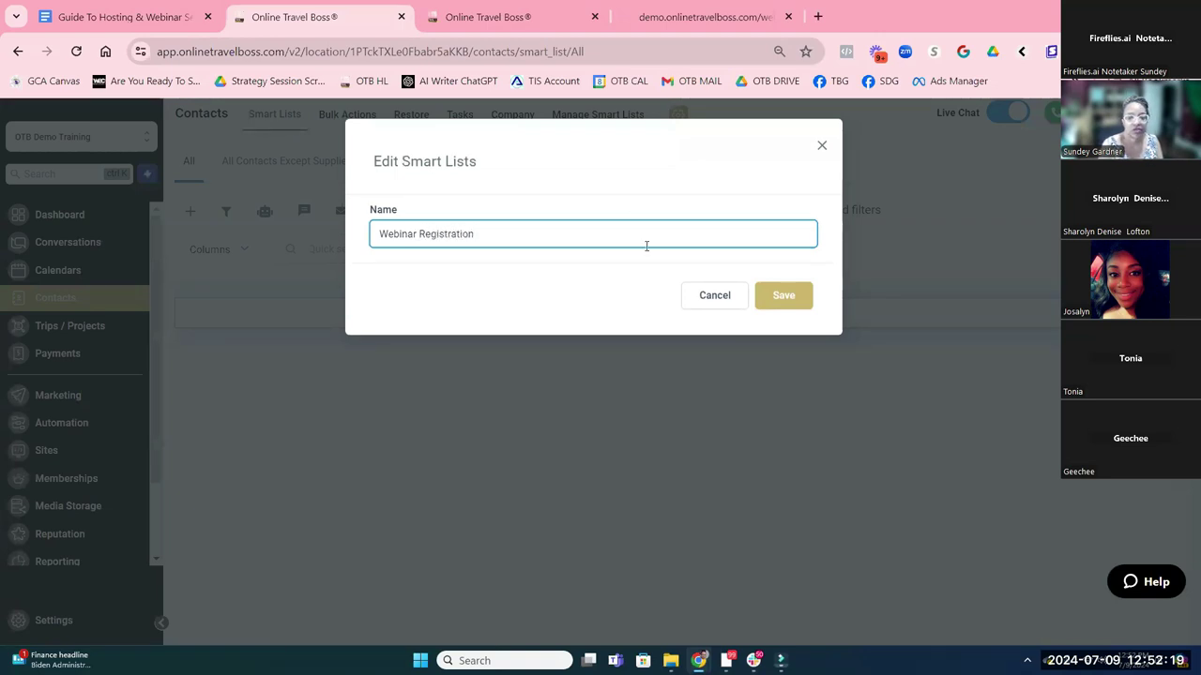
click(797, 300)
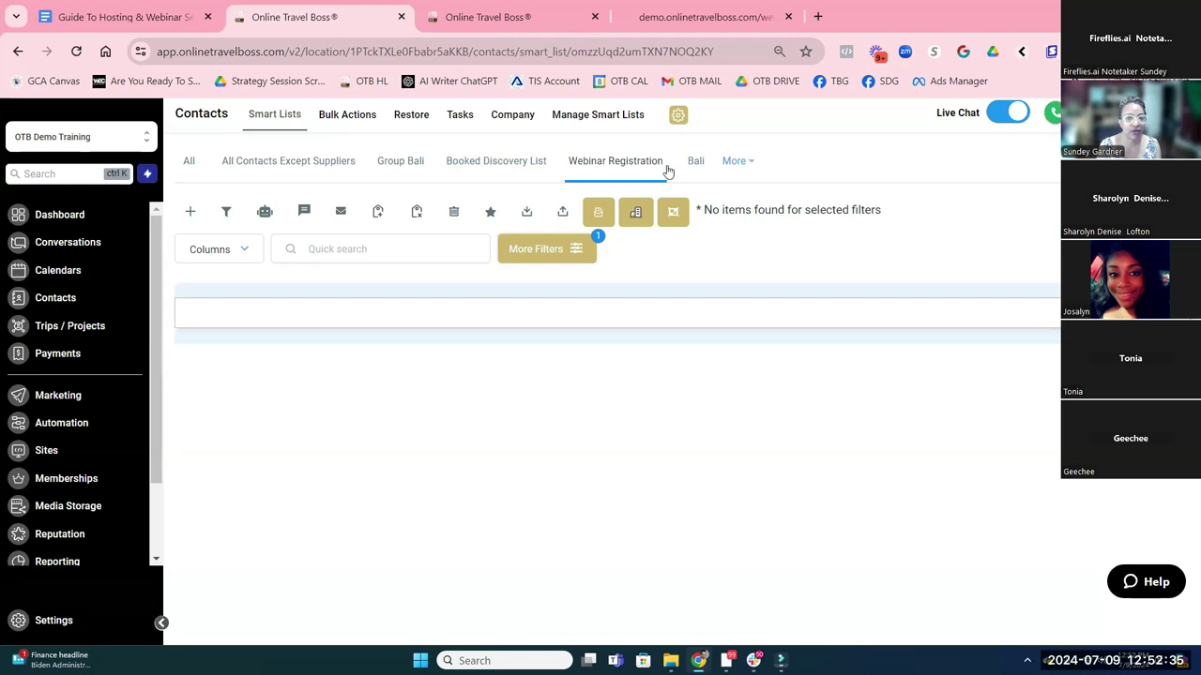
click(737, 164)
click(579, 116)
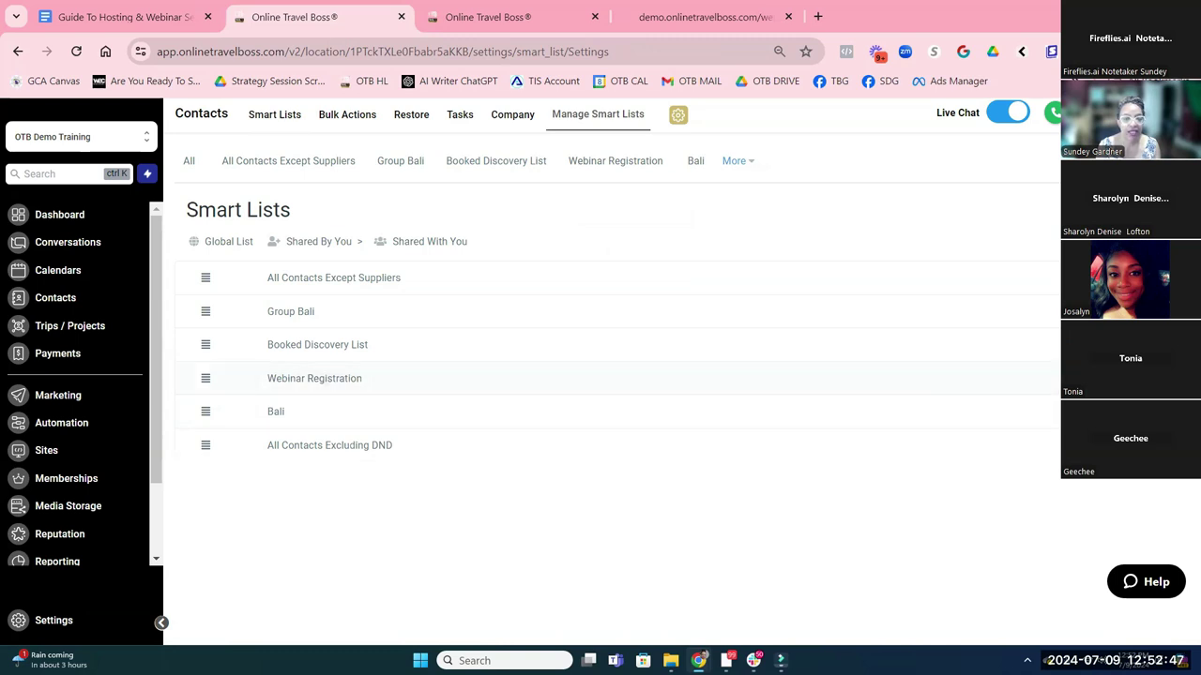
Share the Webinar Registration smart list with all users as a Global list
click(616, 378)
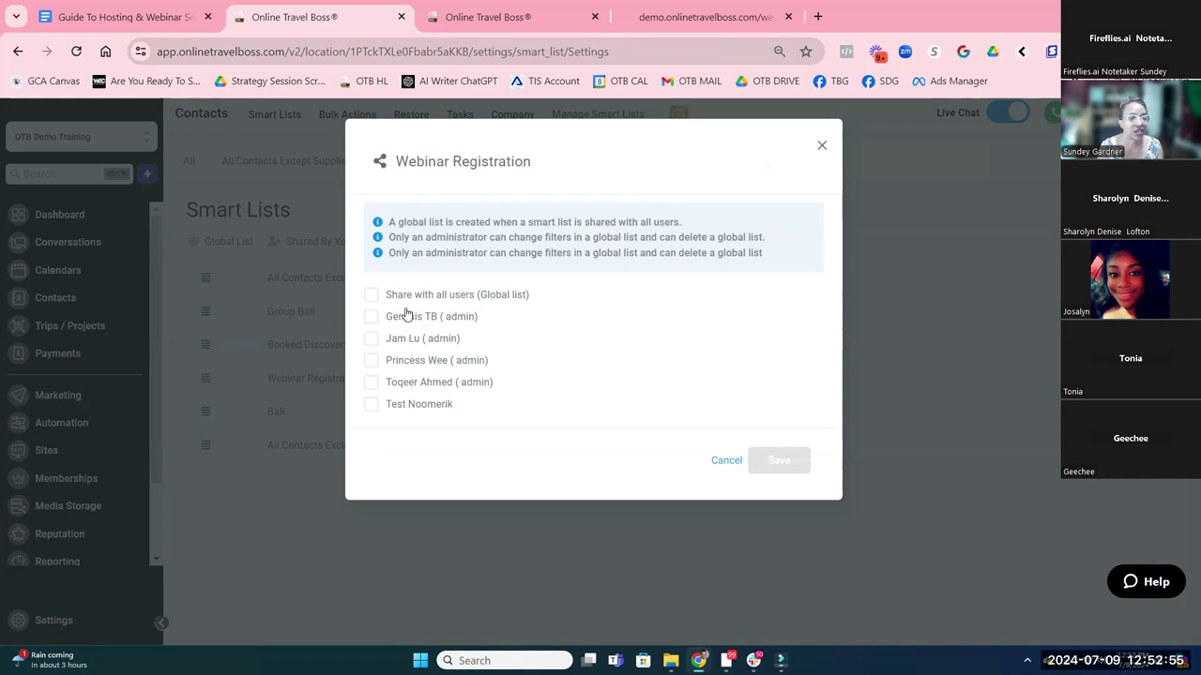
click(374, 297)
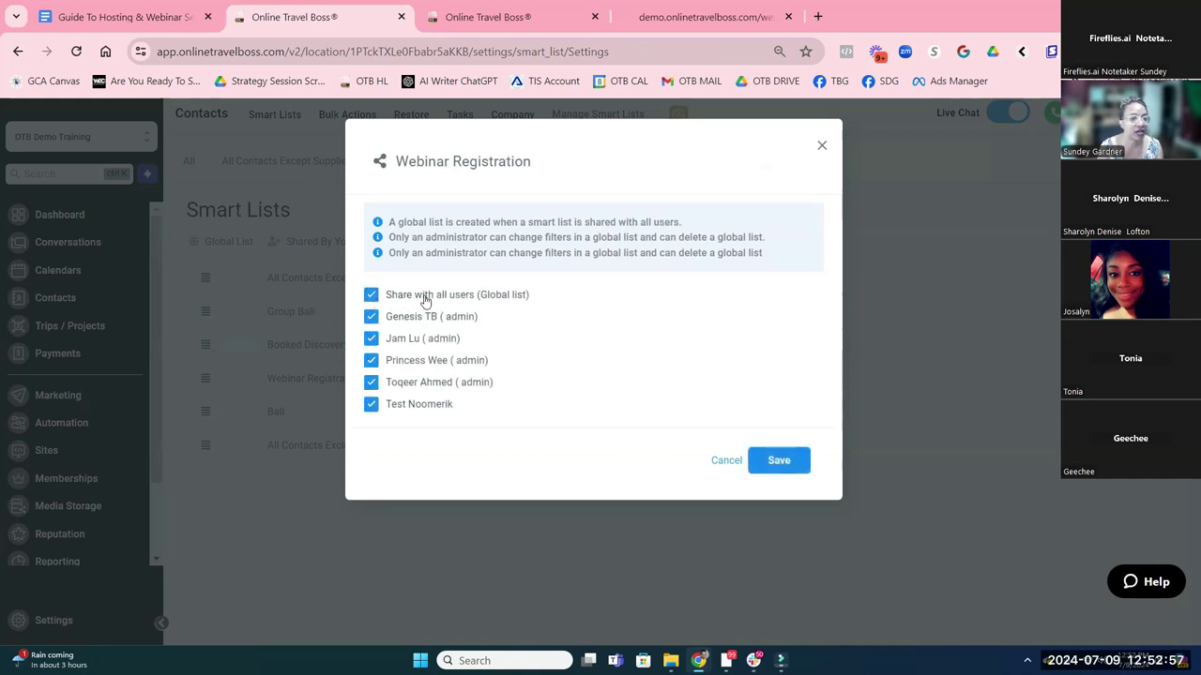
click(750, 460)
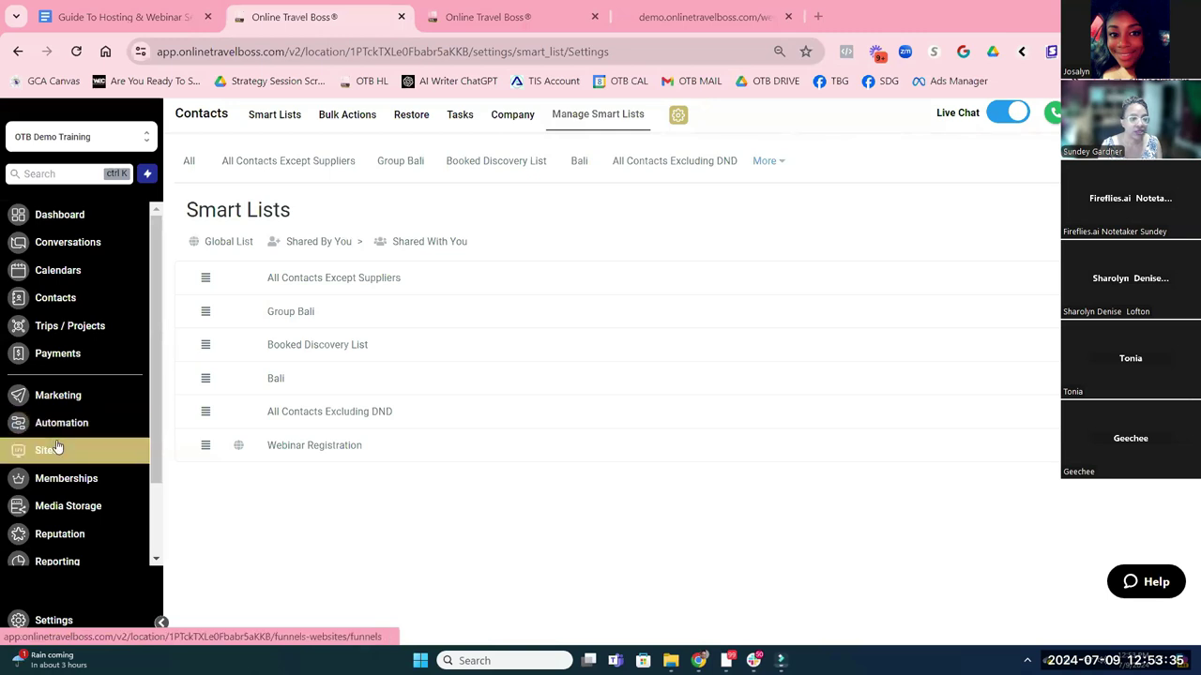
Go to the Funnels list under Sites in the left sidebar
click(56, 448)
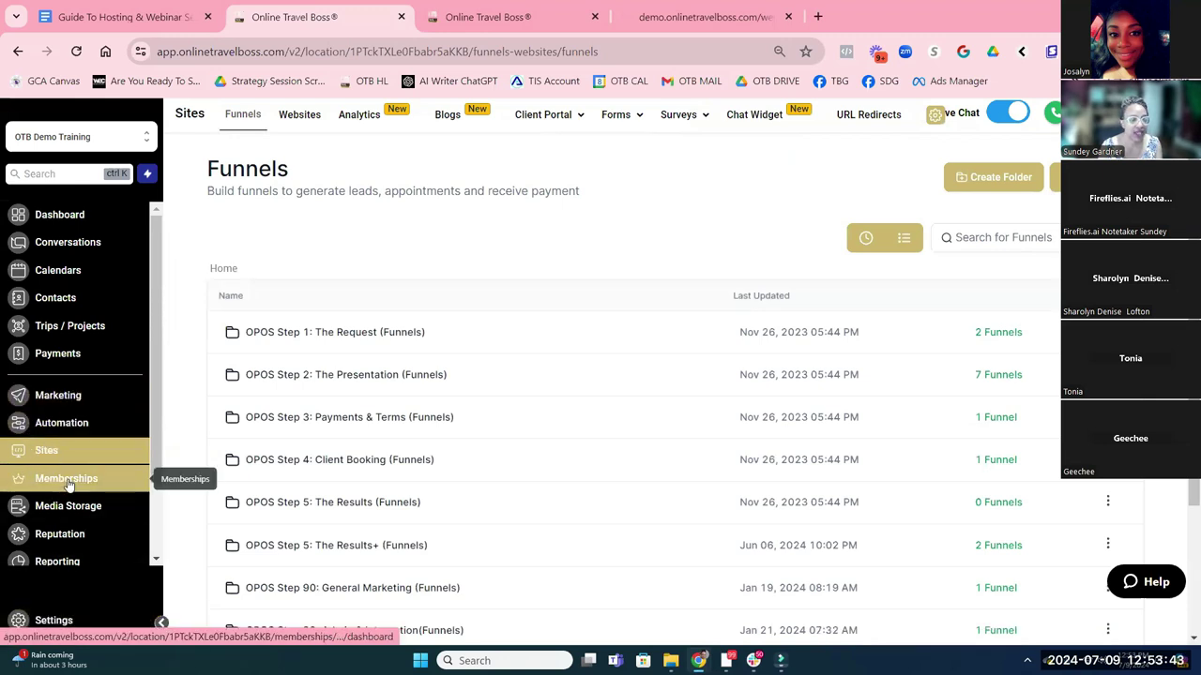
Copy the link to 10.png from the Greece folder in Media Storage
click(80, 511)
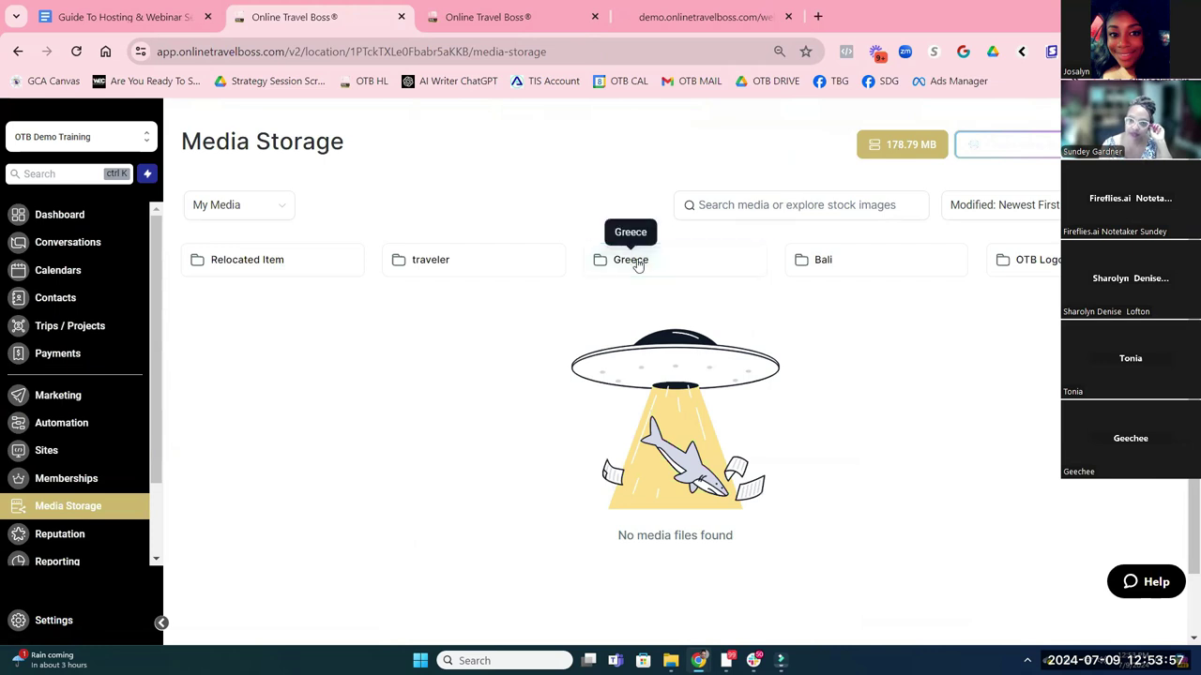
click(636, 264)
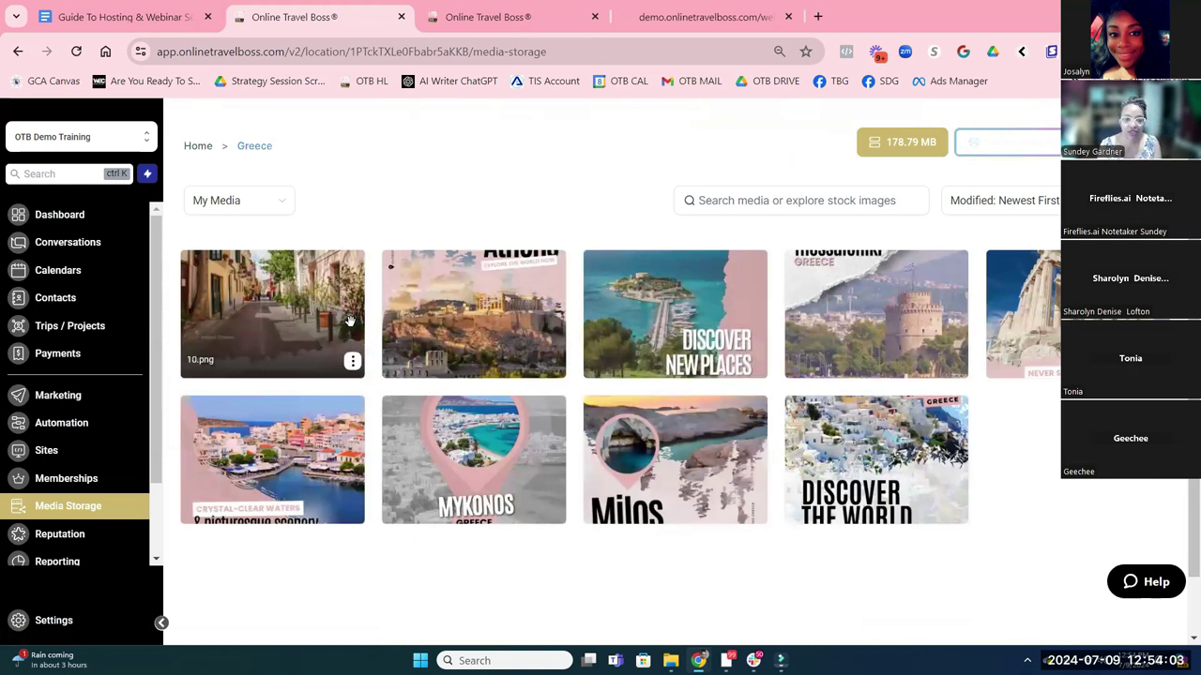
click(352, 361)
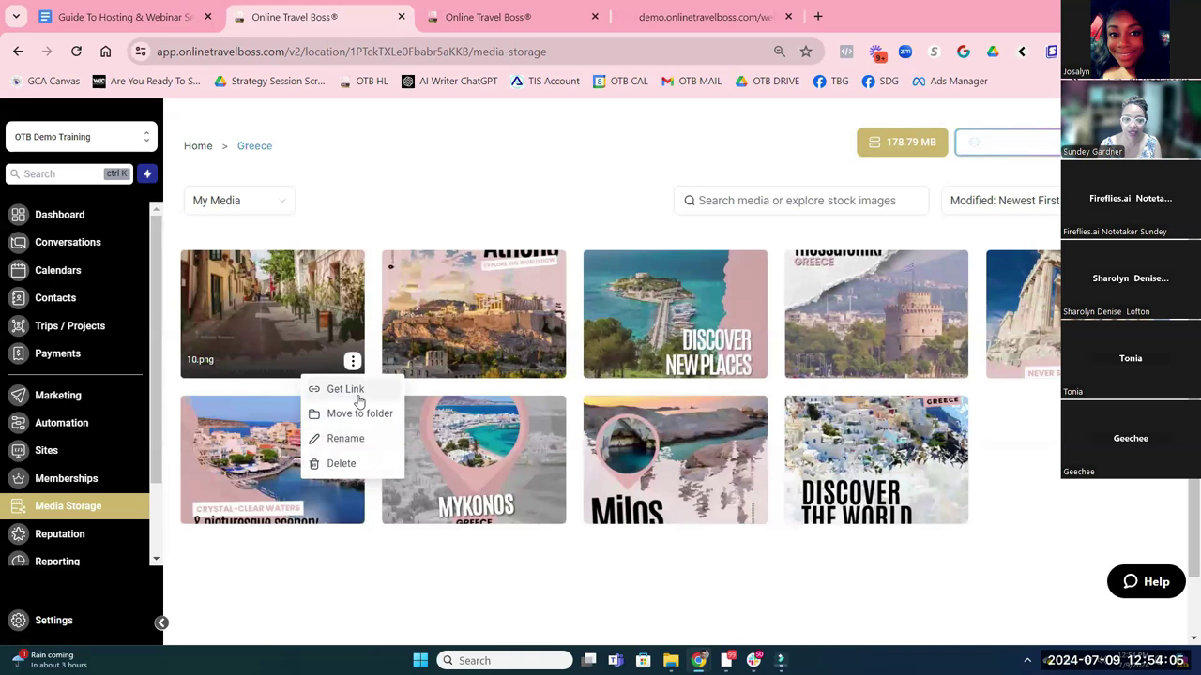
click(360, 394)
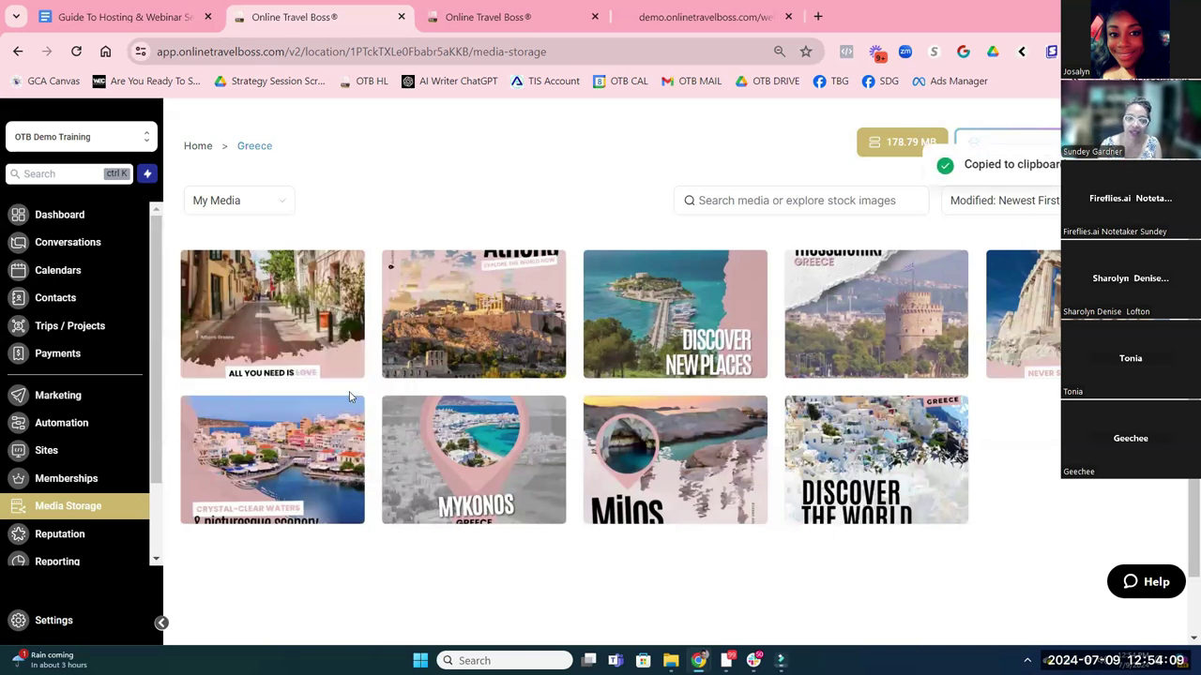
click(46, 451)
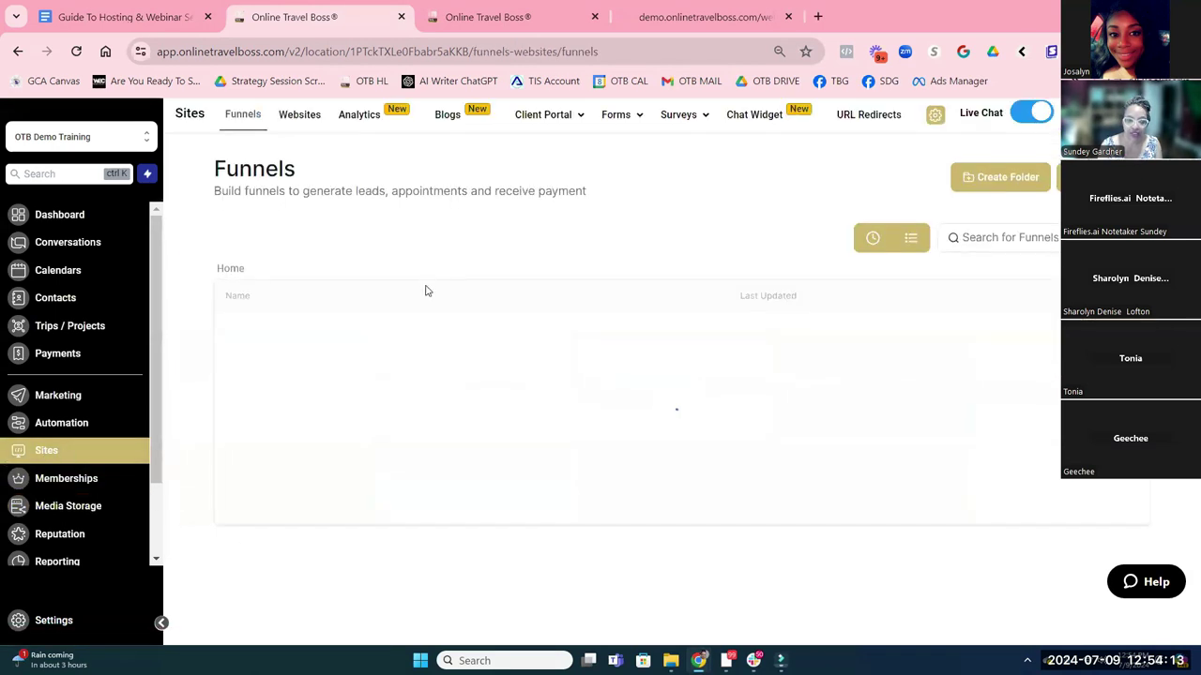
Open step 1 of the GM 90.20 Webinar Registration funnel in the page editor
scroll(364, 482, down, 2)
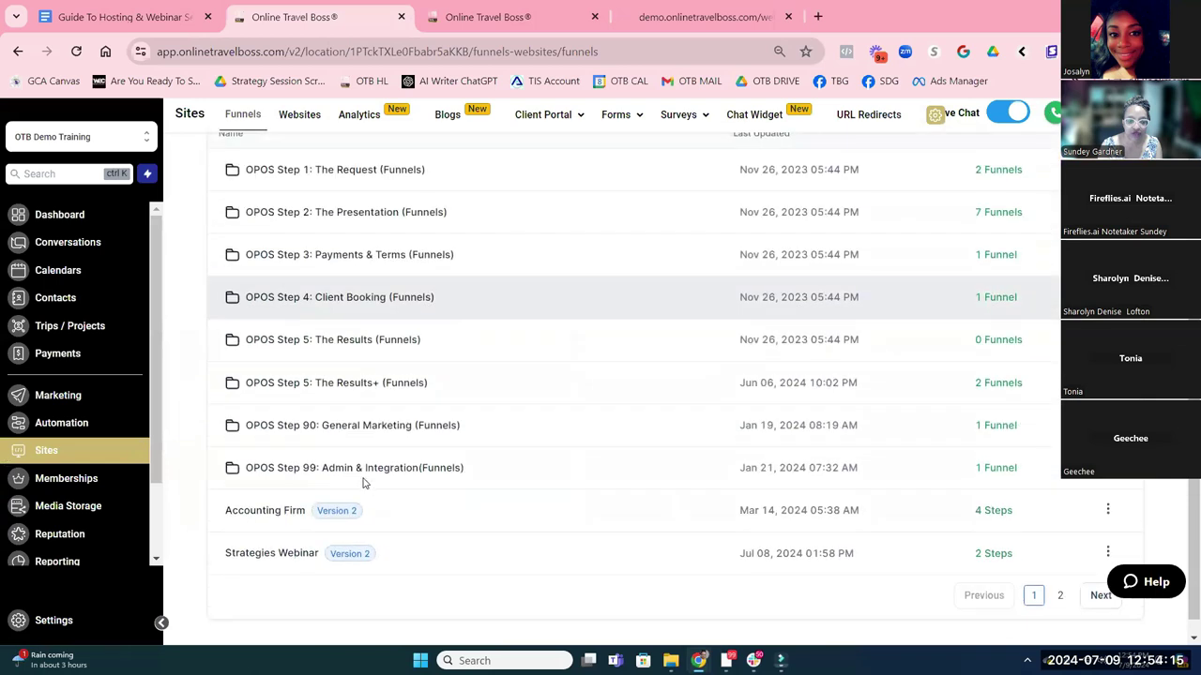
click(349, 424)
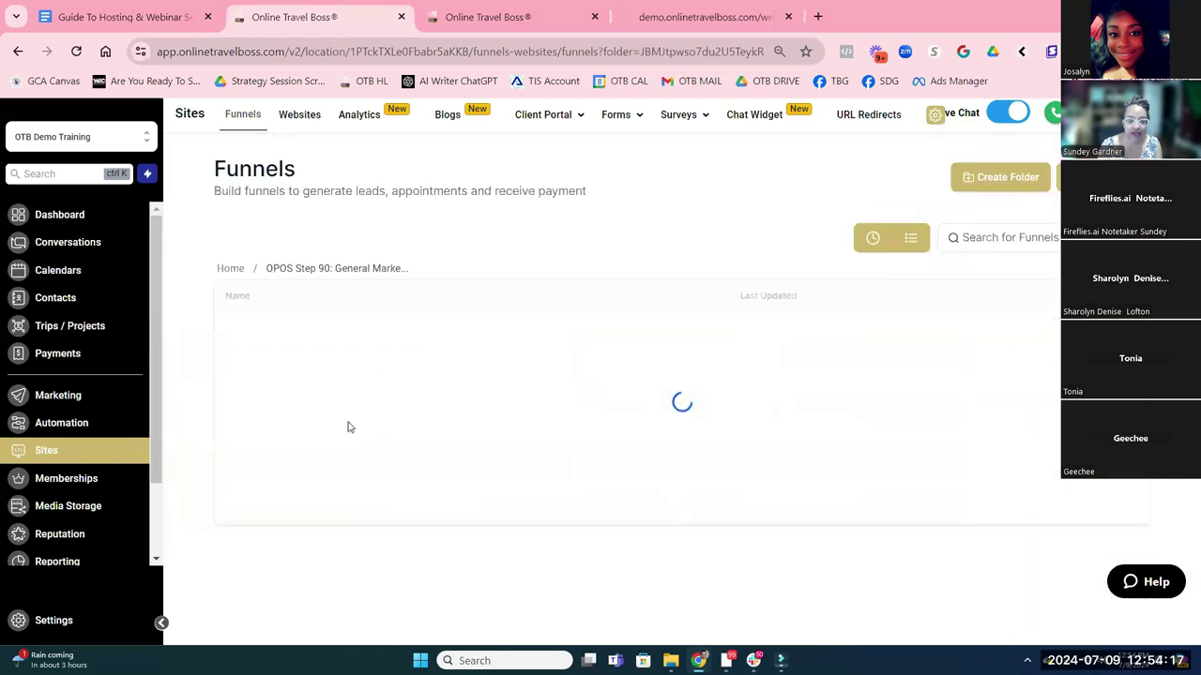
click(333, 332)
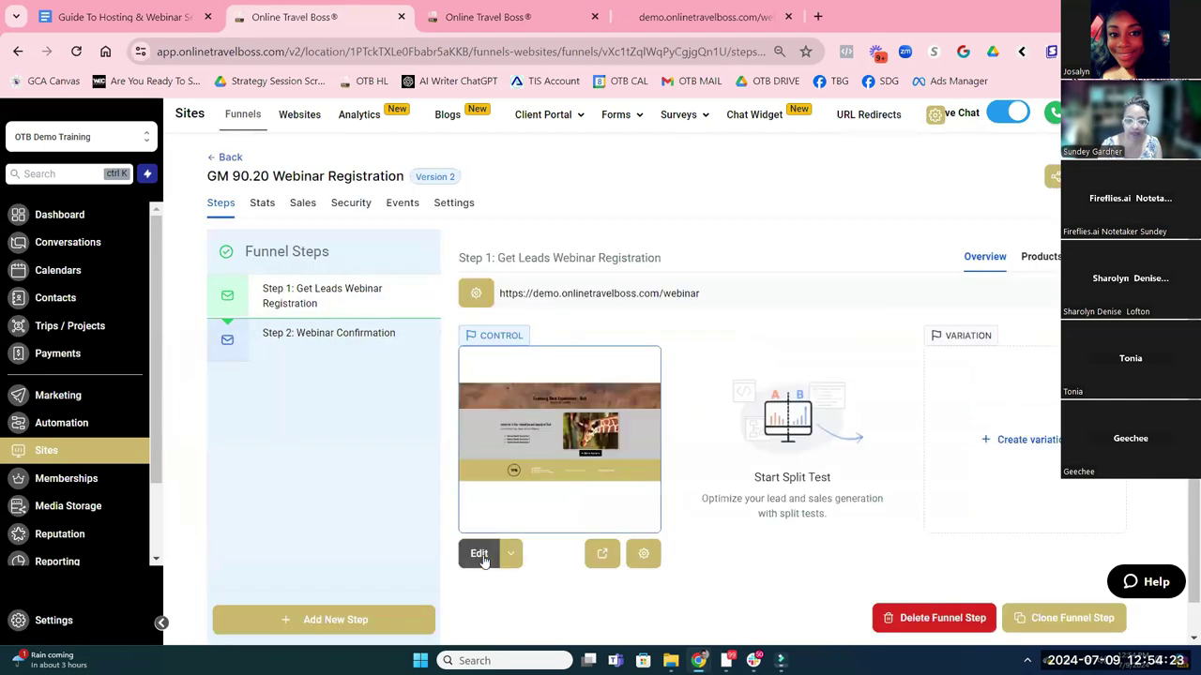
click(633, 381)
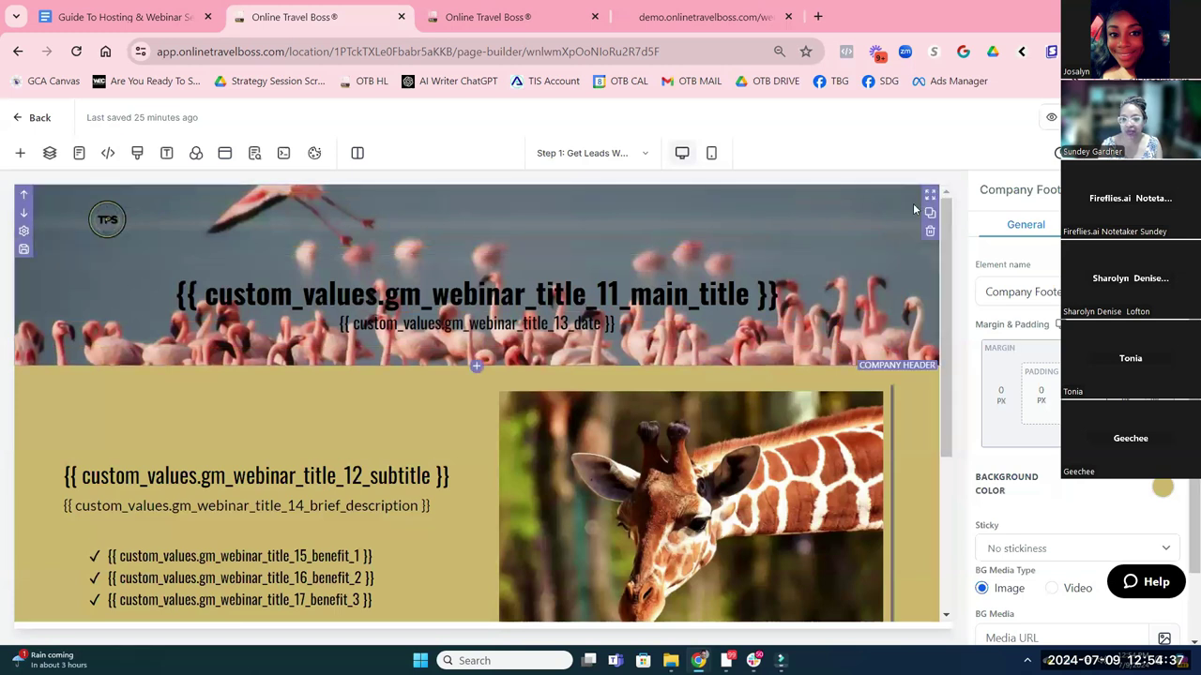
Select the Company Header section and scroll its settings to BG Media and Image Options
click(914, 208)
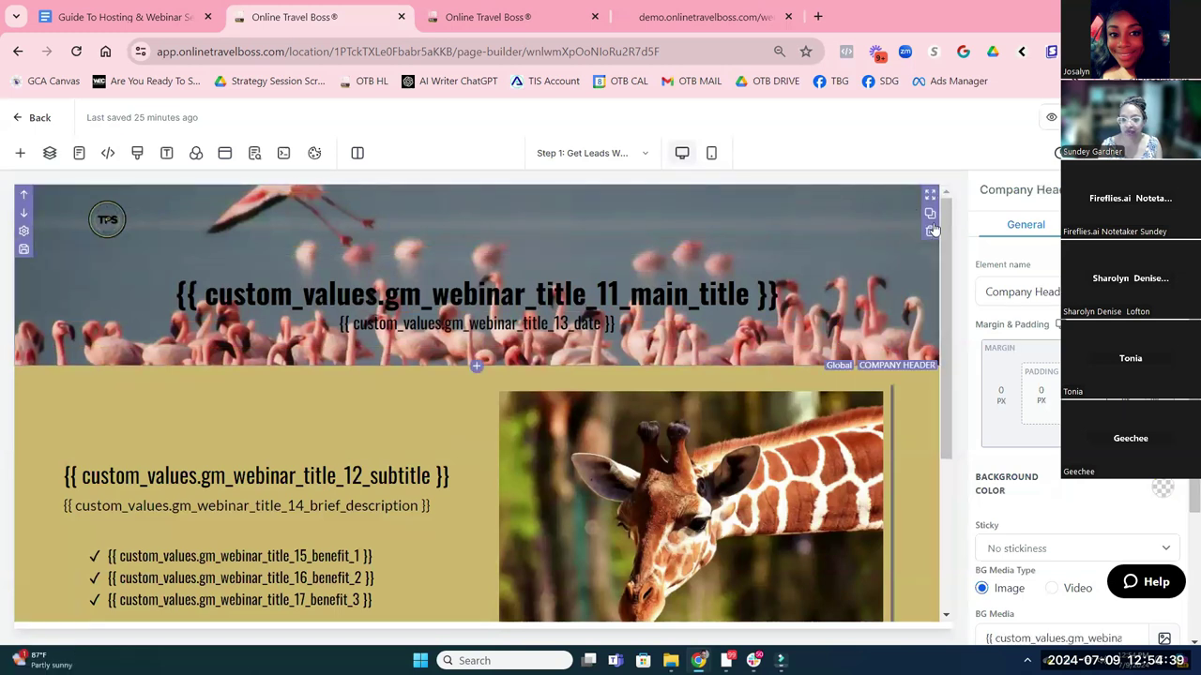
scroll(1003, 407, down, 2)
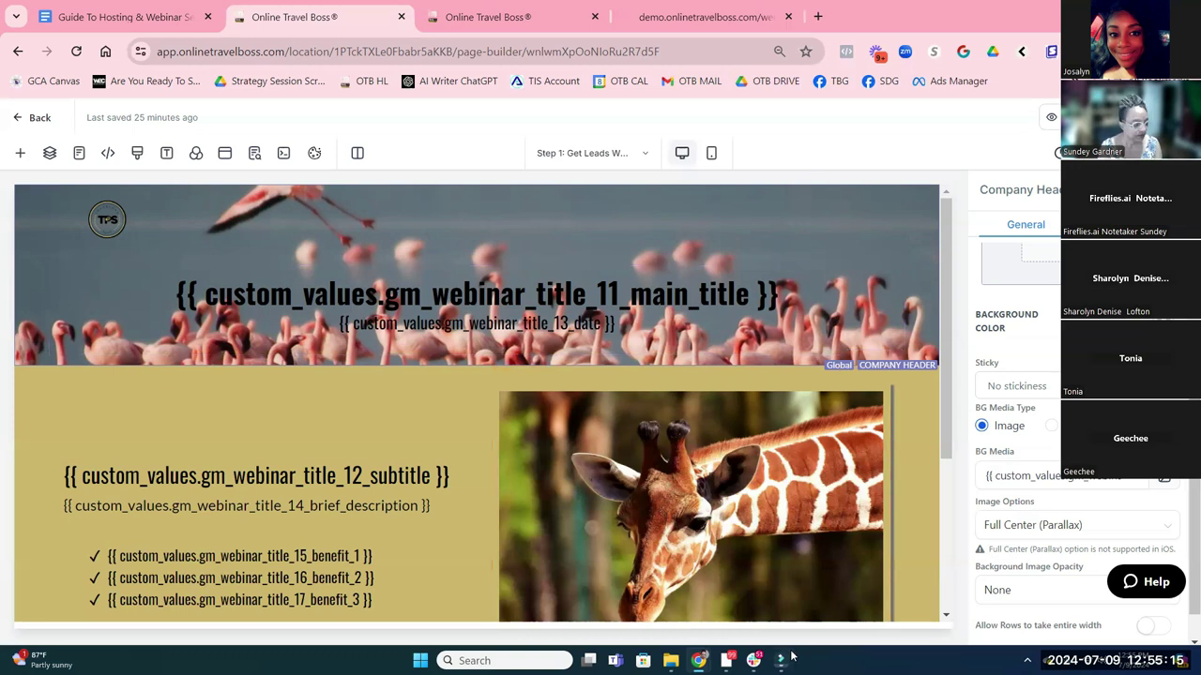
key(alt+Tab)
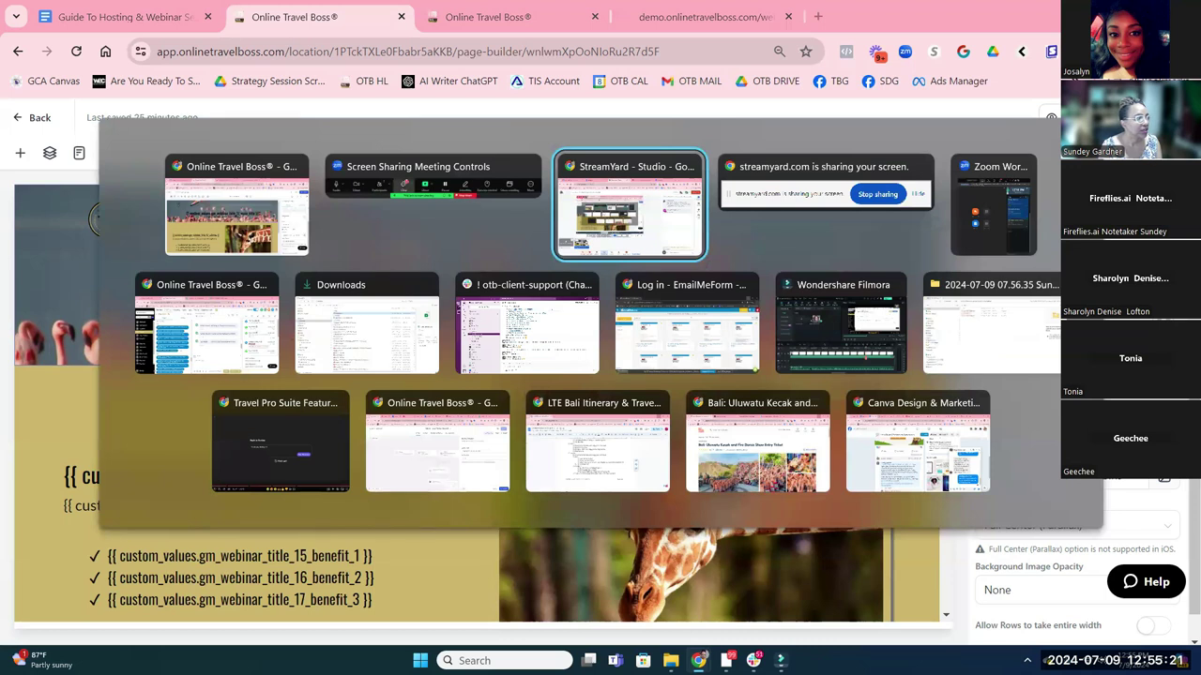
key(Escape)
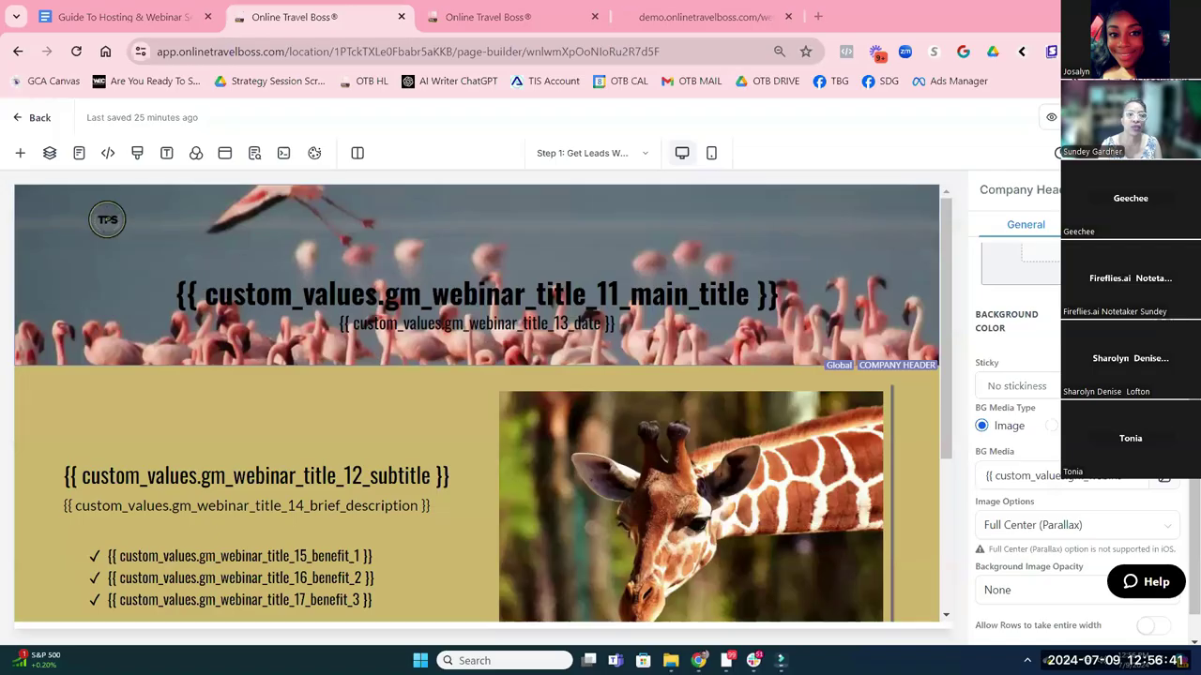
Leave the page editor and open the TravelPro Portal community from the sidebar
click(30, 120)
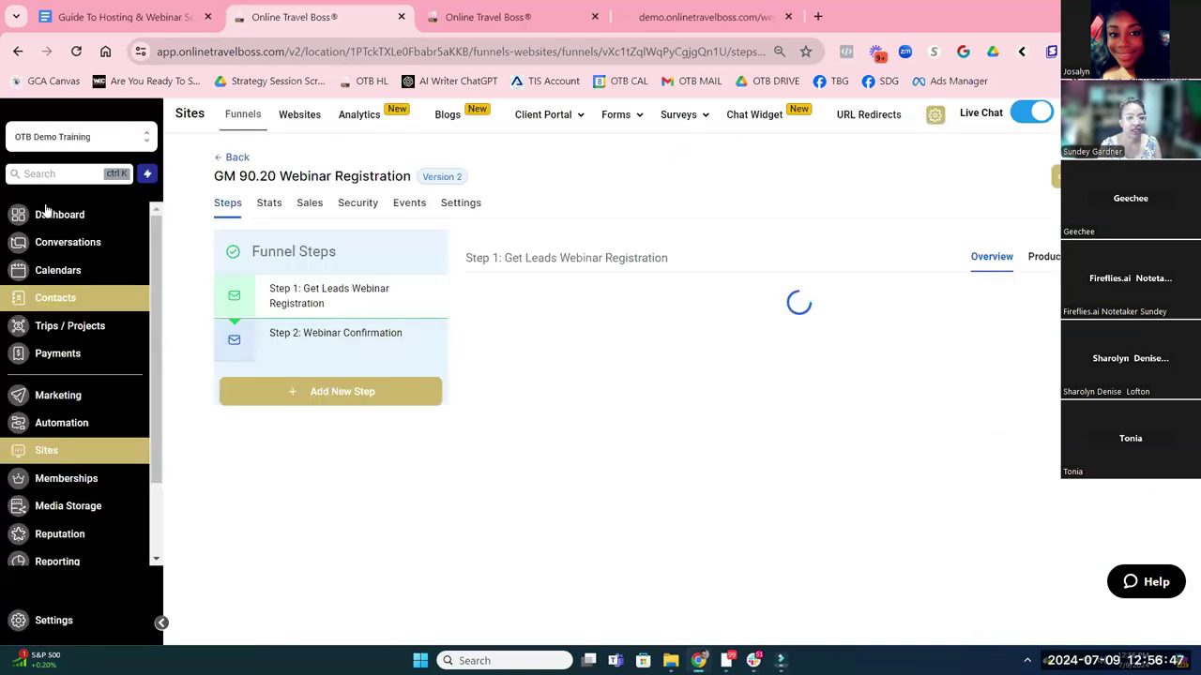
scroll(109, 375, down, 1)
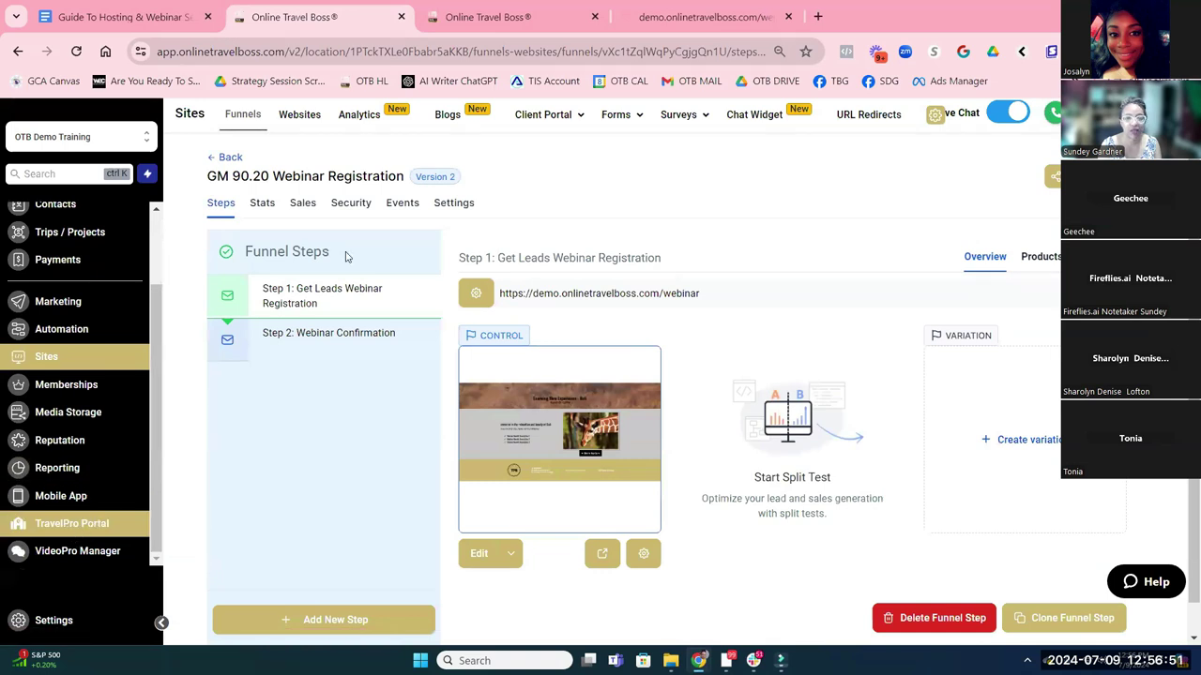
click(74, 534)
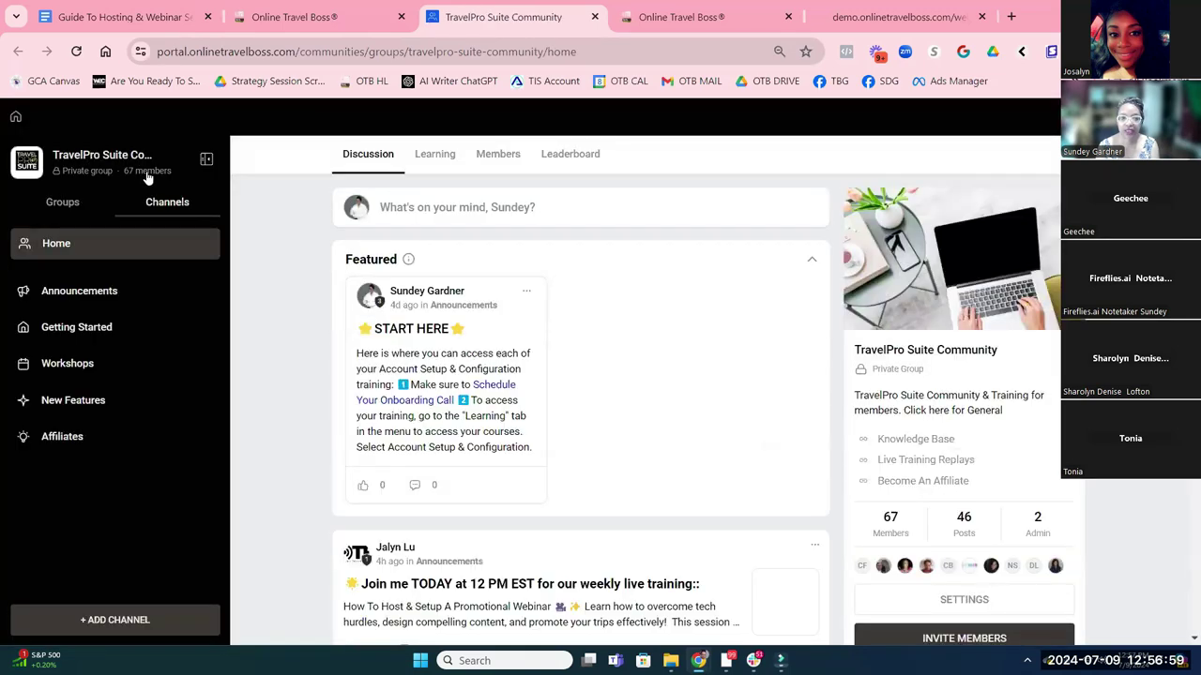
Open the Knowledge Base Help Center in a new tab, then return to the community Home feed
click(931, 441)
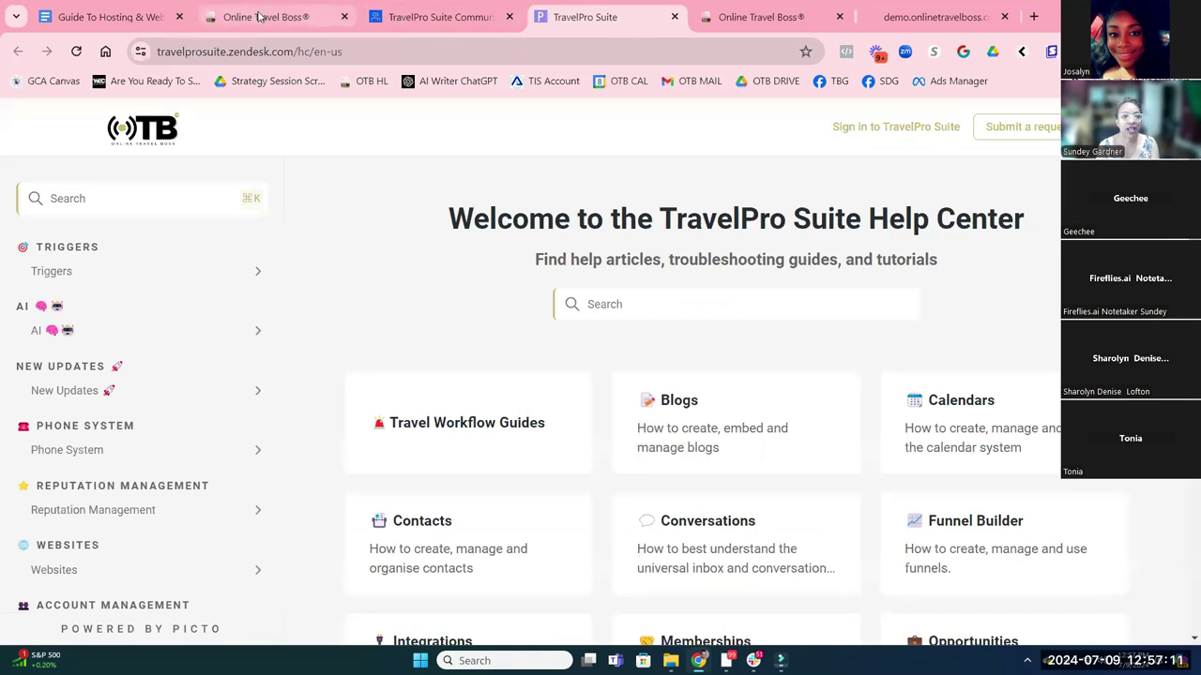
click(380, 21)
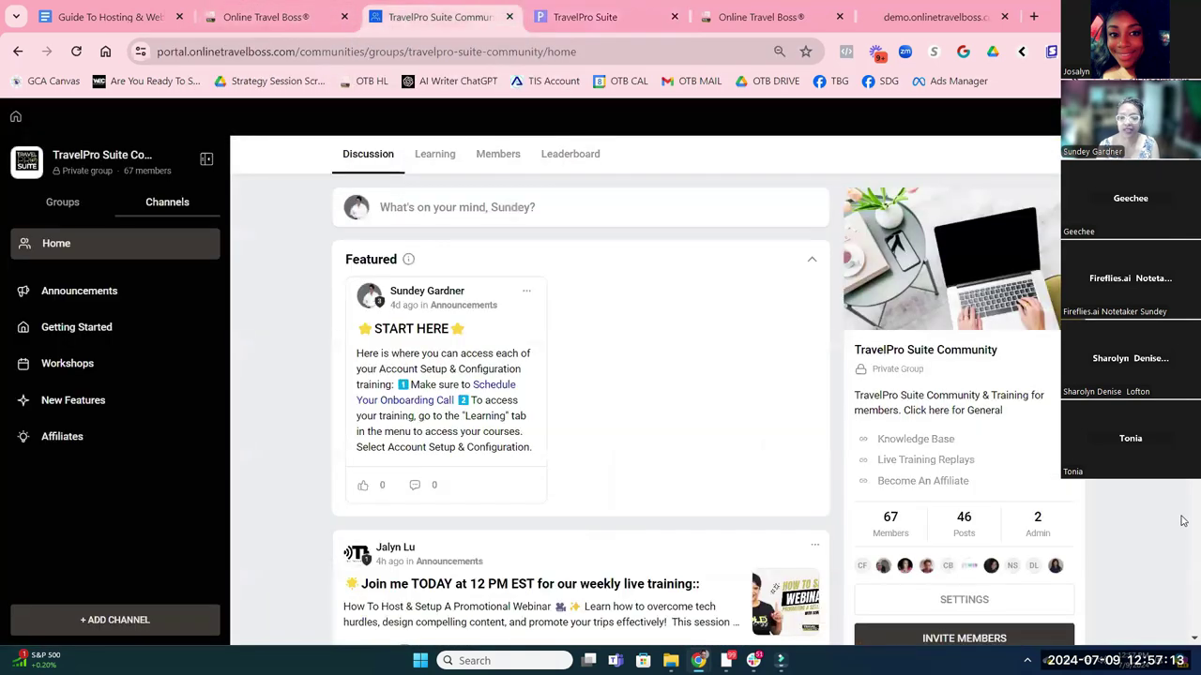
Open Live Training Replays and scroll through its knowledge articles
click(917, 461)
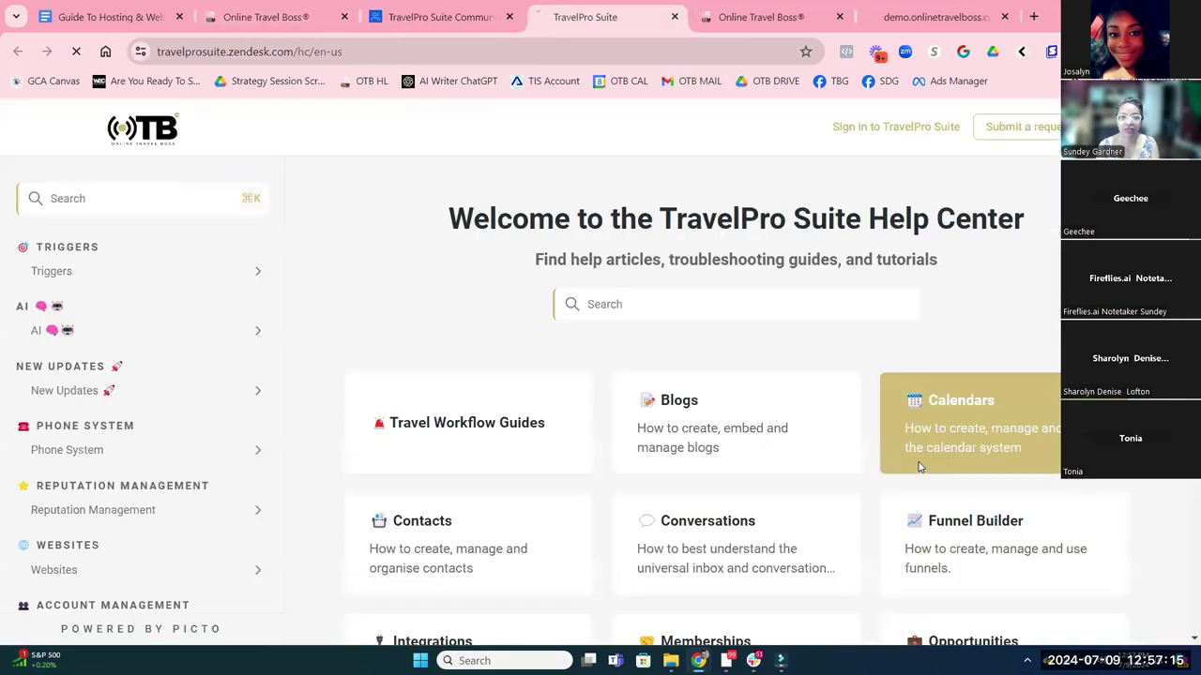
scroll(756, 507, down, 3)
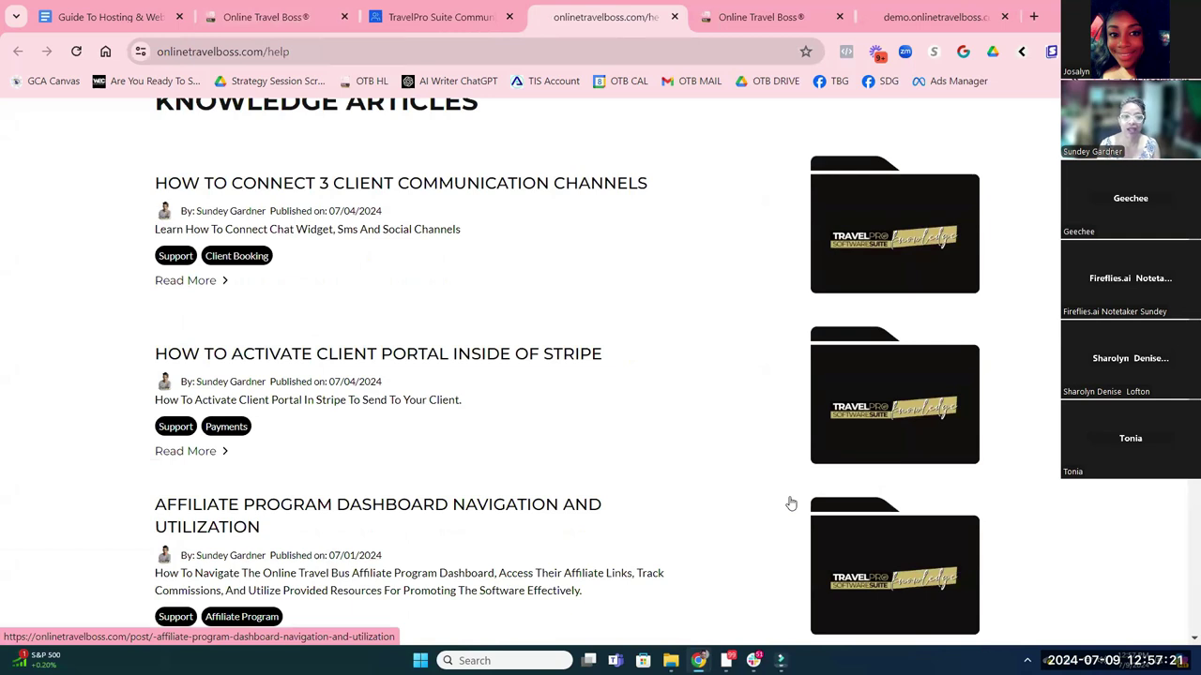
scroll(797, 441, up, 2)
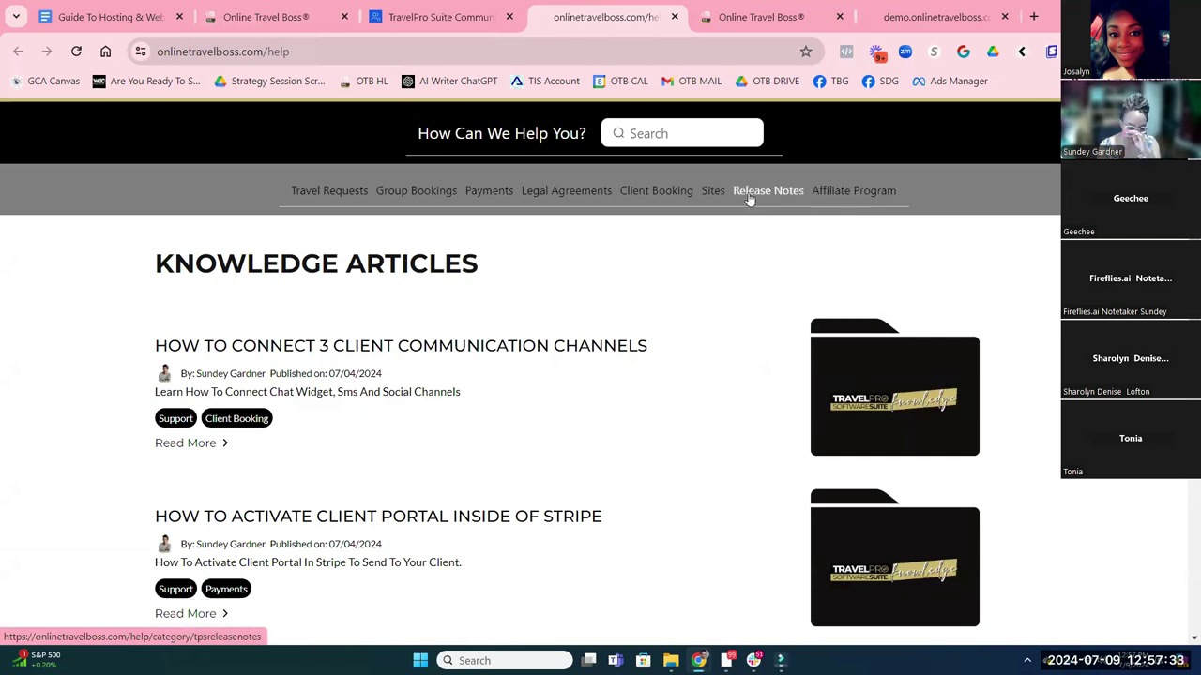
scroll(469, 216, down, 1)
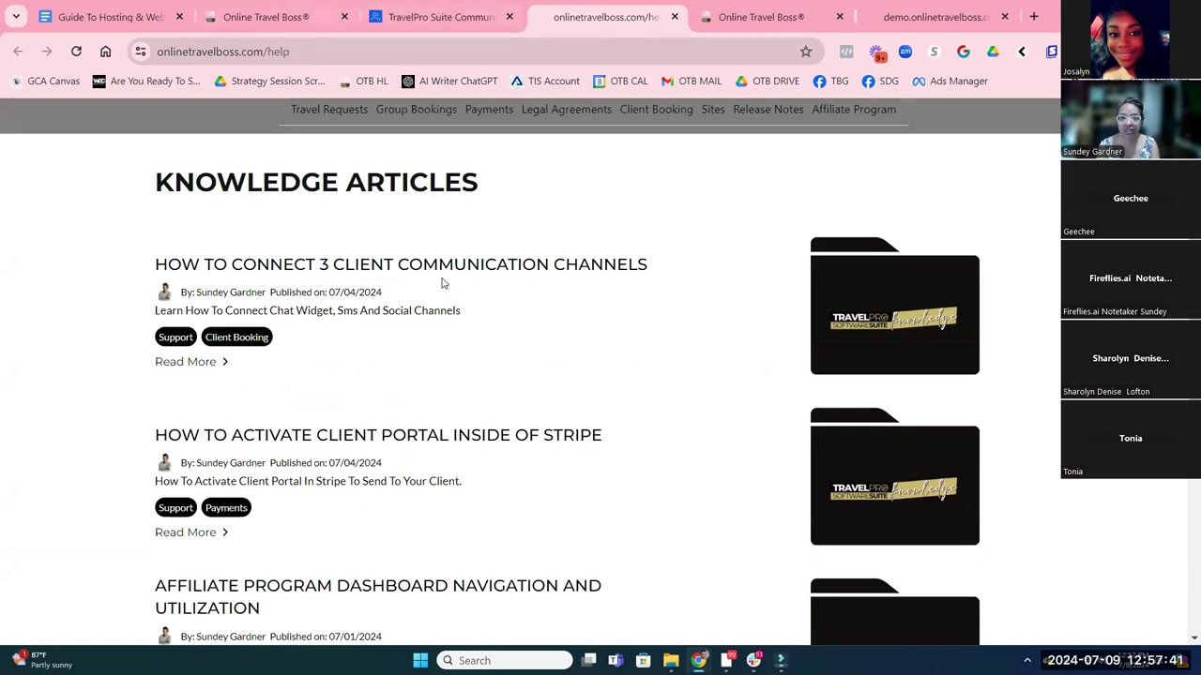
scroll(446, 289, down, 3)
scroll(449, 295, down, 3)
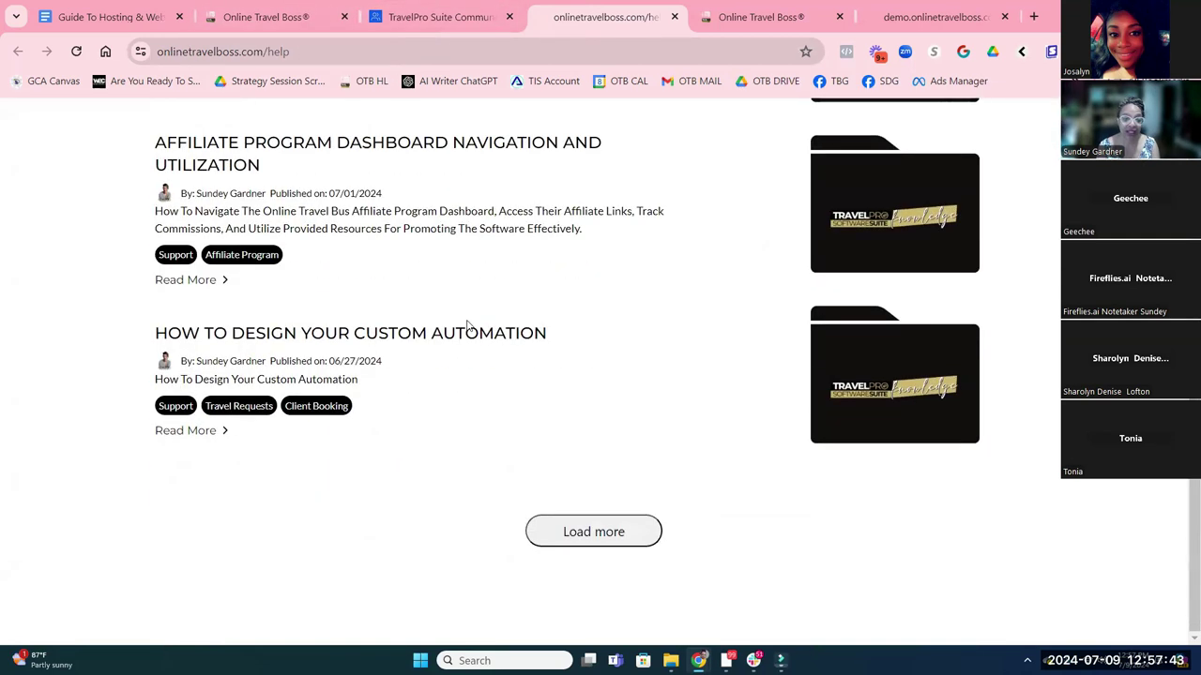
Load more articles, show the Release Notes category, then go back to the Community tab
click(566, 531)
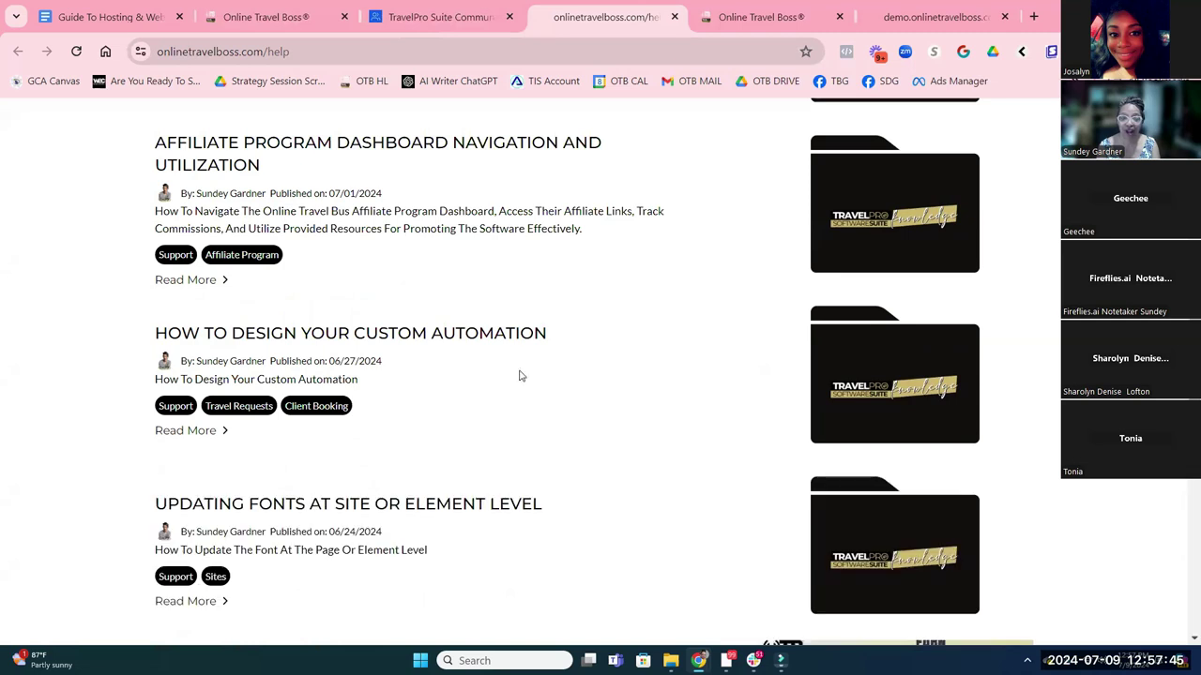
scroll(510, 351, down, 3)
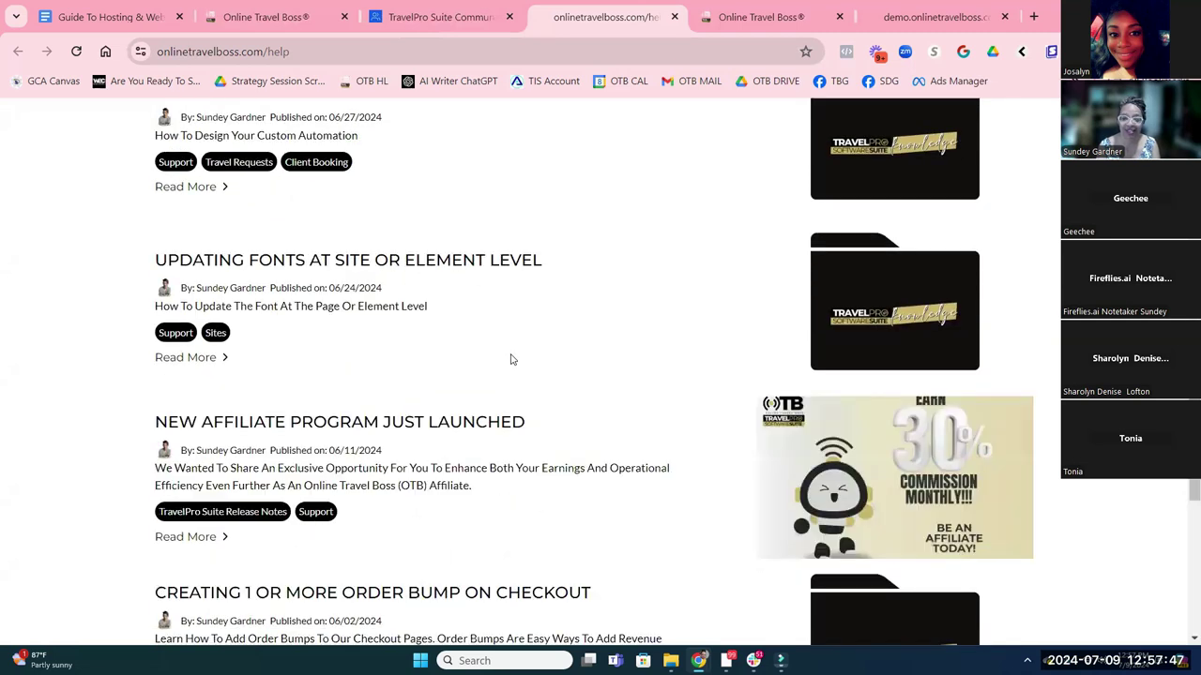
scroll(400, 457, up, 1)
scroll(401, 456, up, 8)
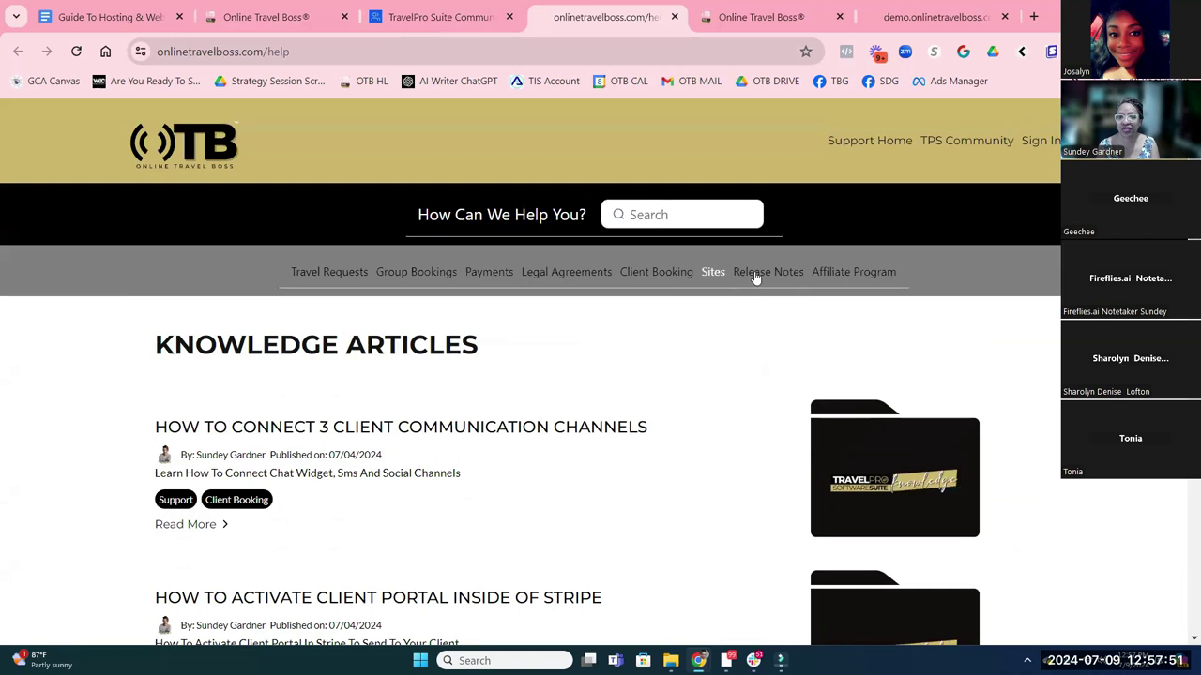
click(755, 275)
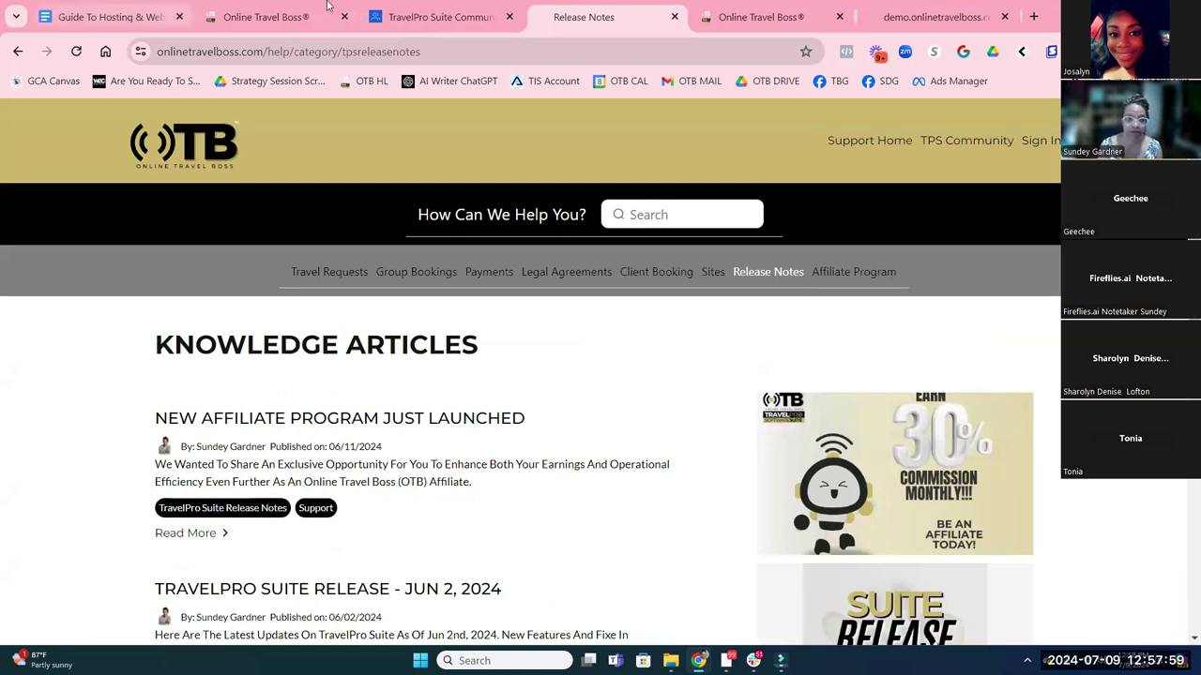
click(442, 19)
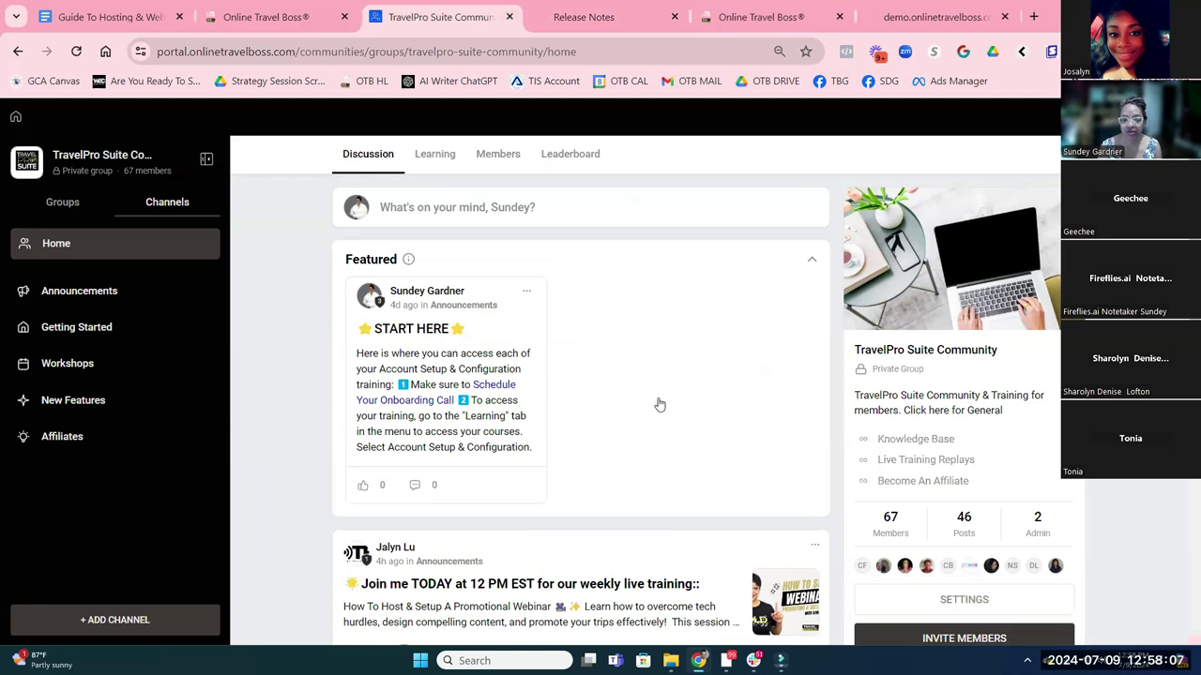
scroll(641, 387, down, 2)
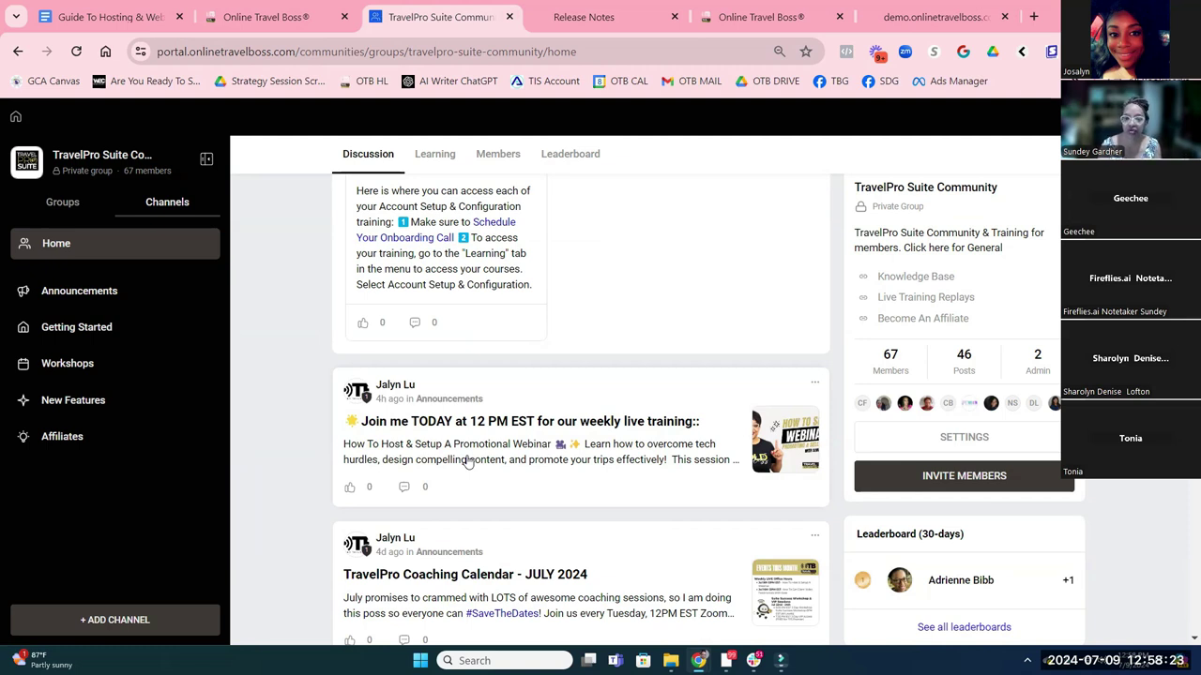
click(435, 157)
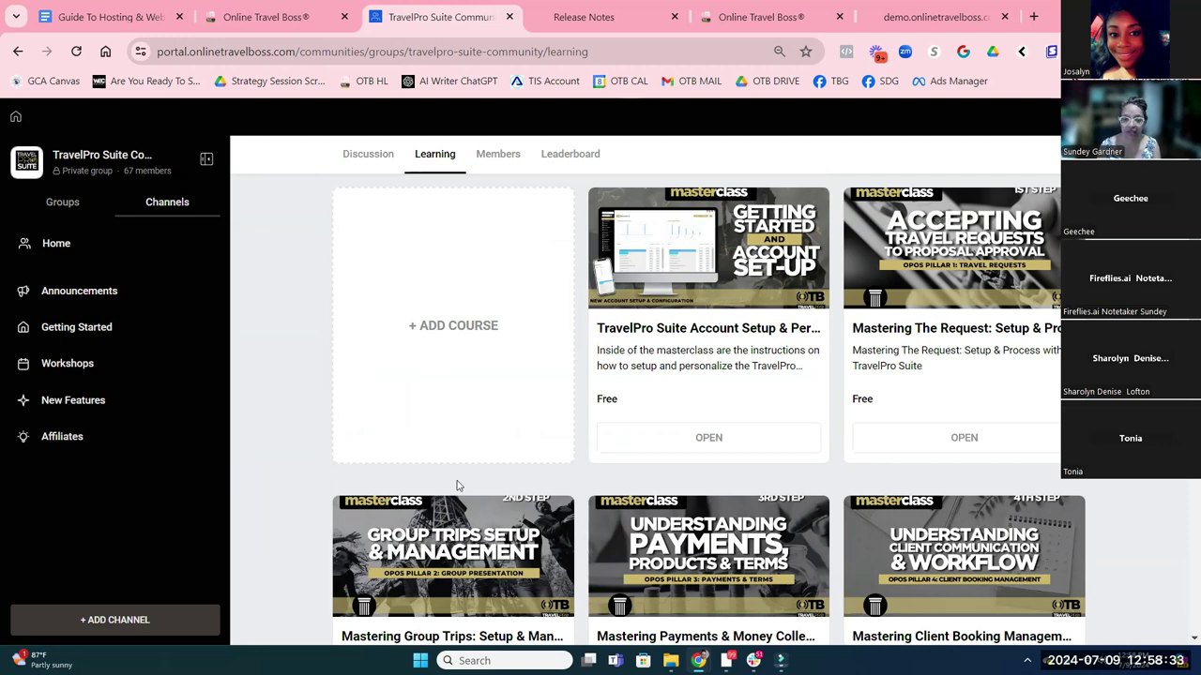
scroll(681, 330, down, 1)
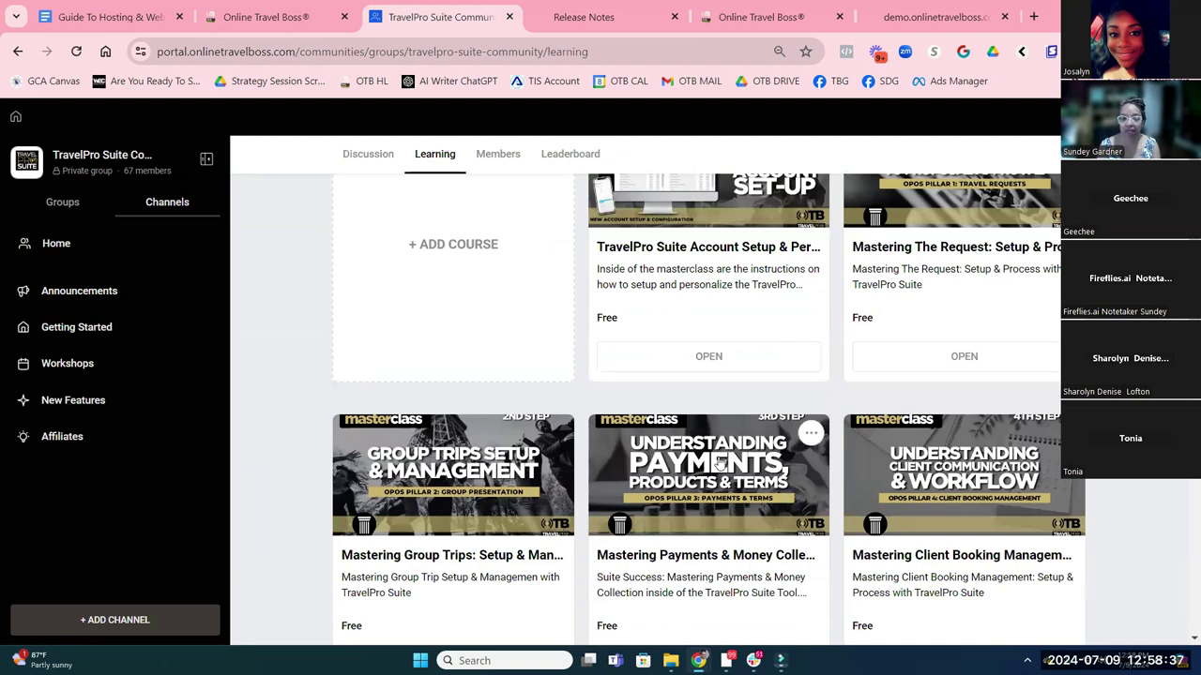
click(360, 157)
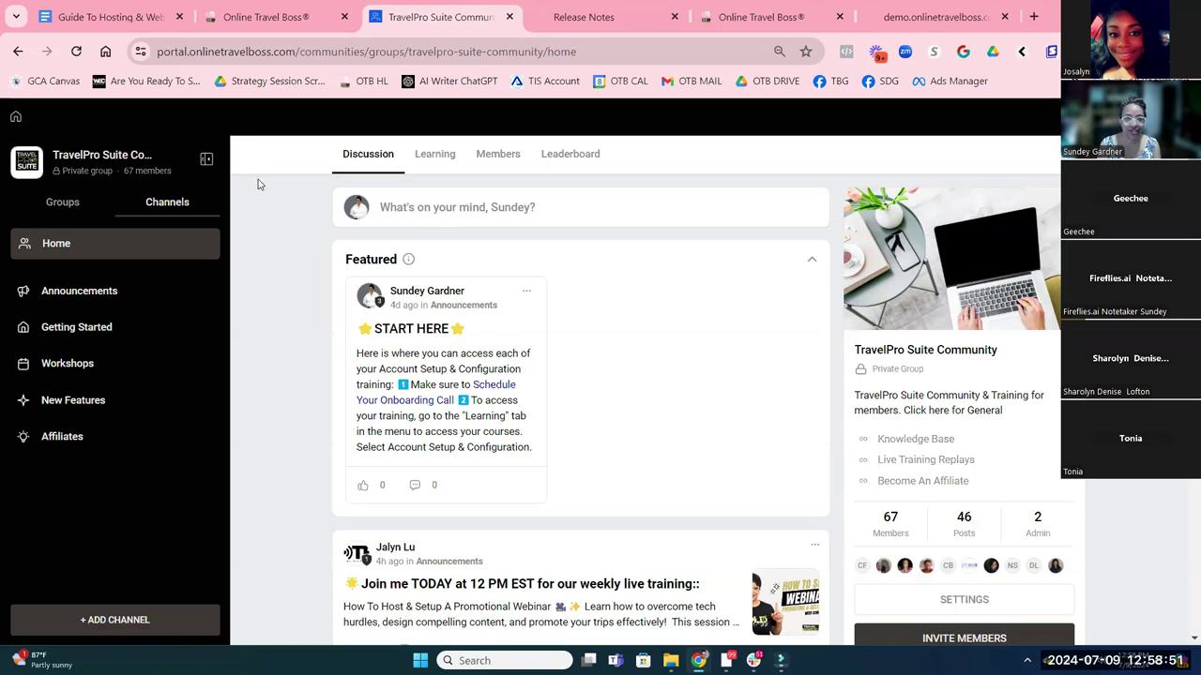
Switch back to the Online Travel Boss funnel and open TravelPro Portal in a second tab
click(274, 24)
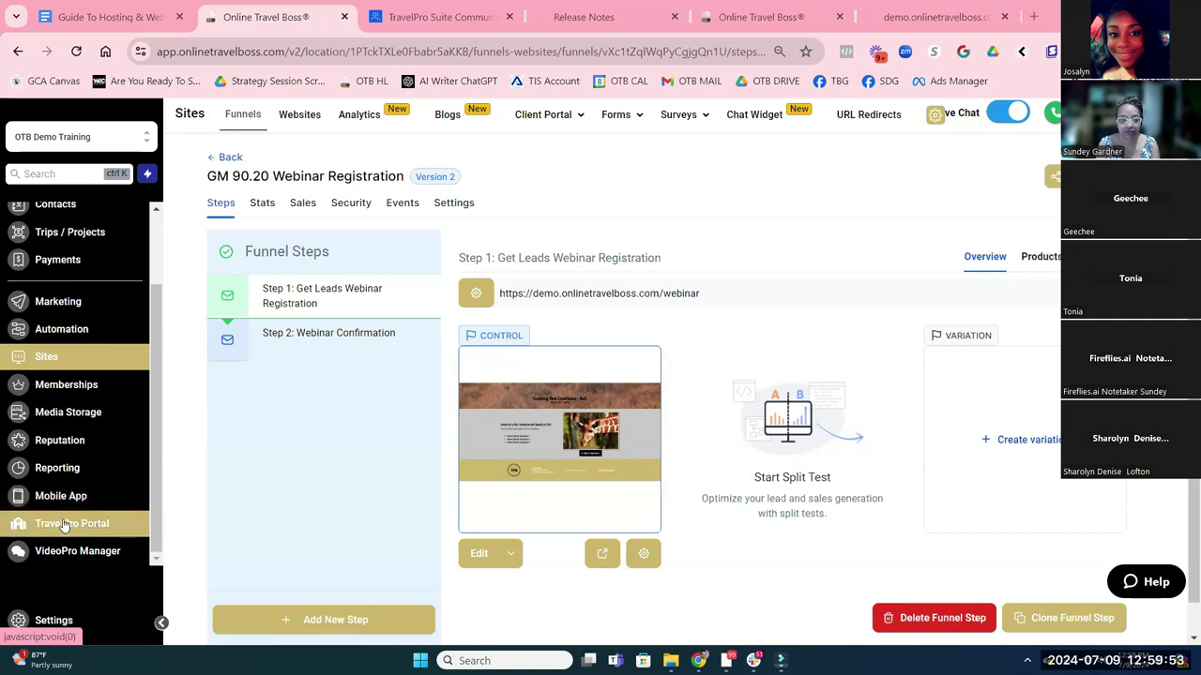
click(57, 527)
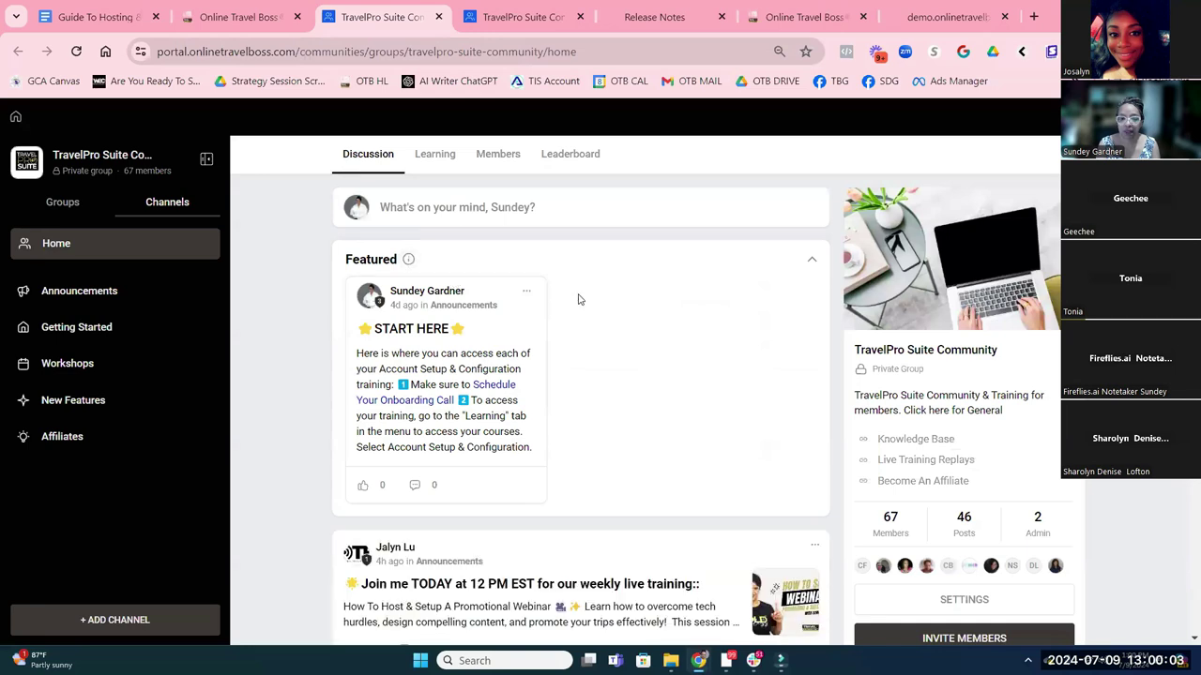
Scroll the community feed, then return to the GM 90.20 Webinar Registration Steps page
scroll(579, 299, down, 3)
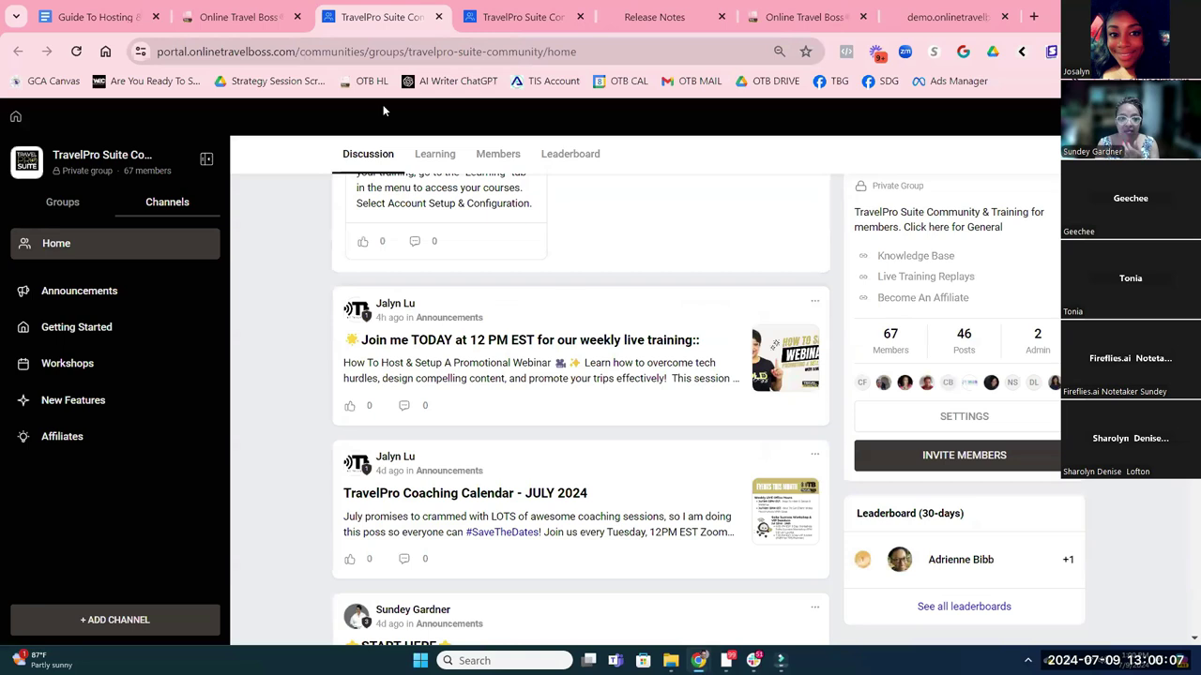
click(253, 19)
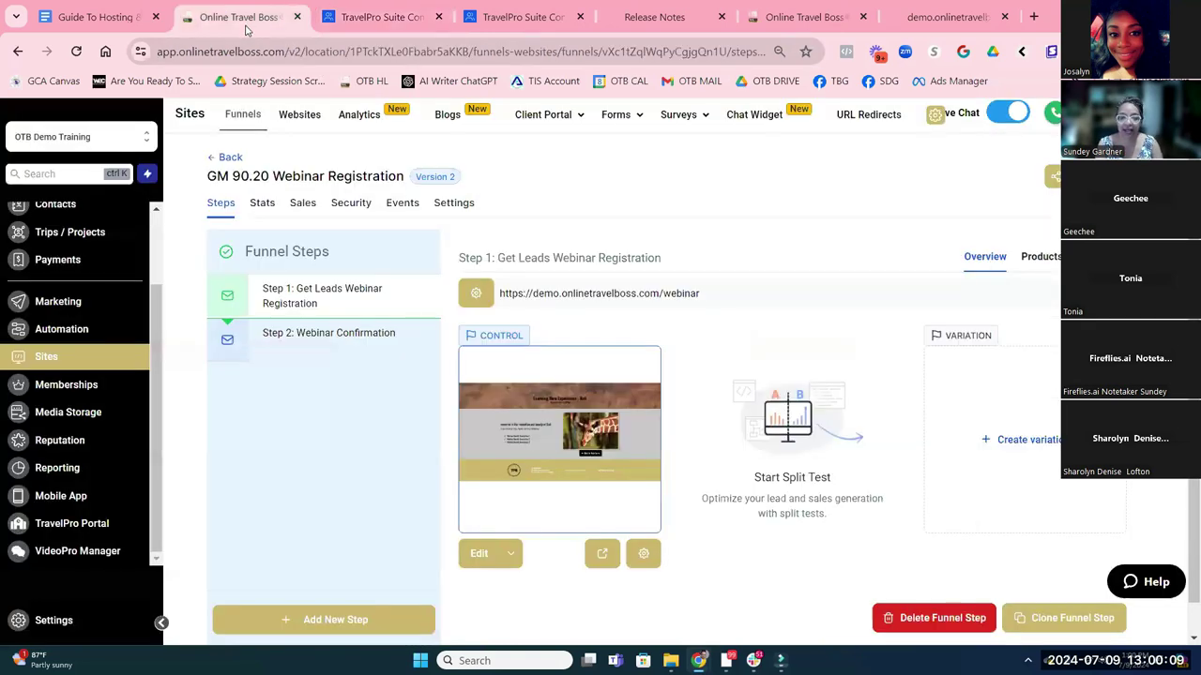
click(71, 630)
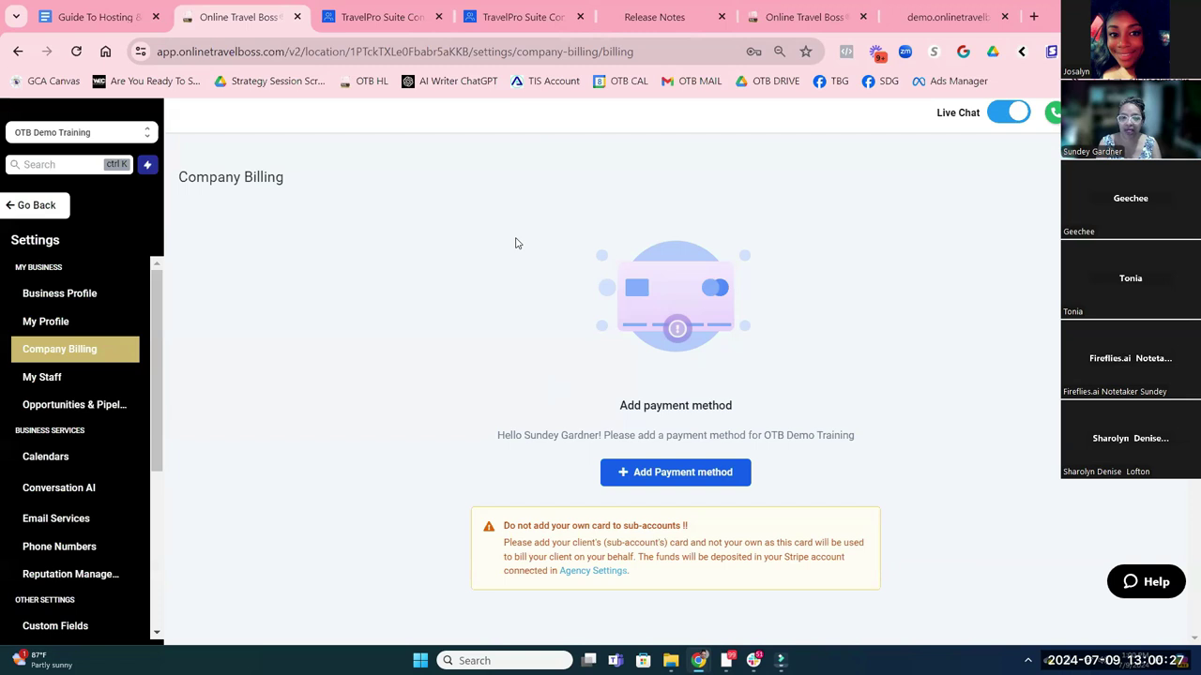
click(42, 208)
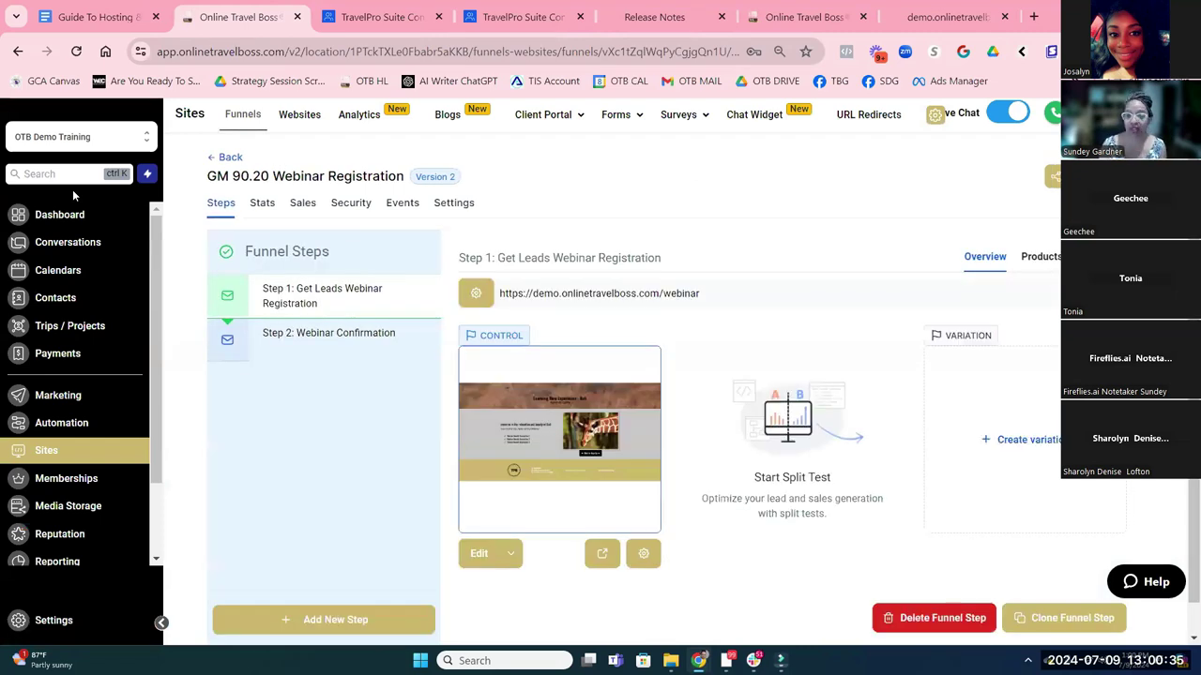
scroll(79, 394, down, 2)
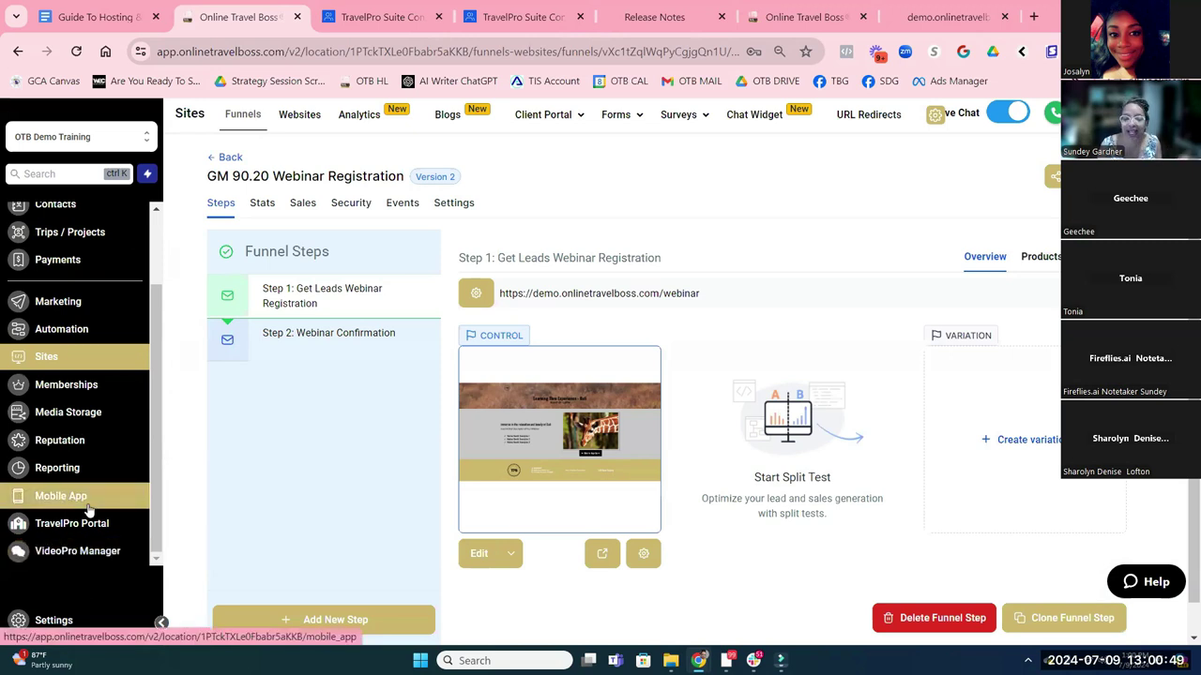
Open VideoPro Manager and show Approved Videos with the one 'recommends {{location.name}}' video
click(74, 553)
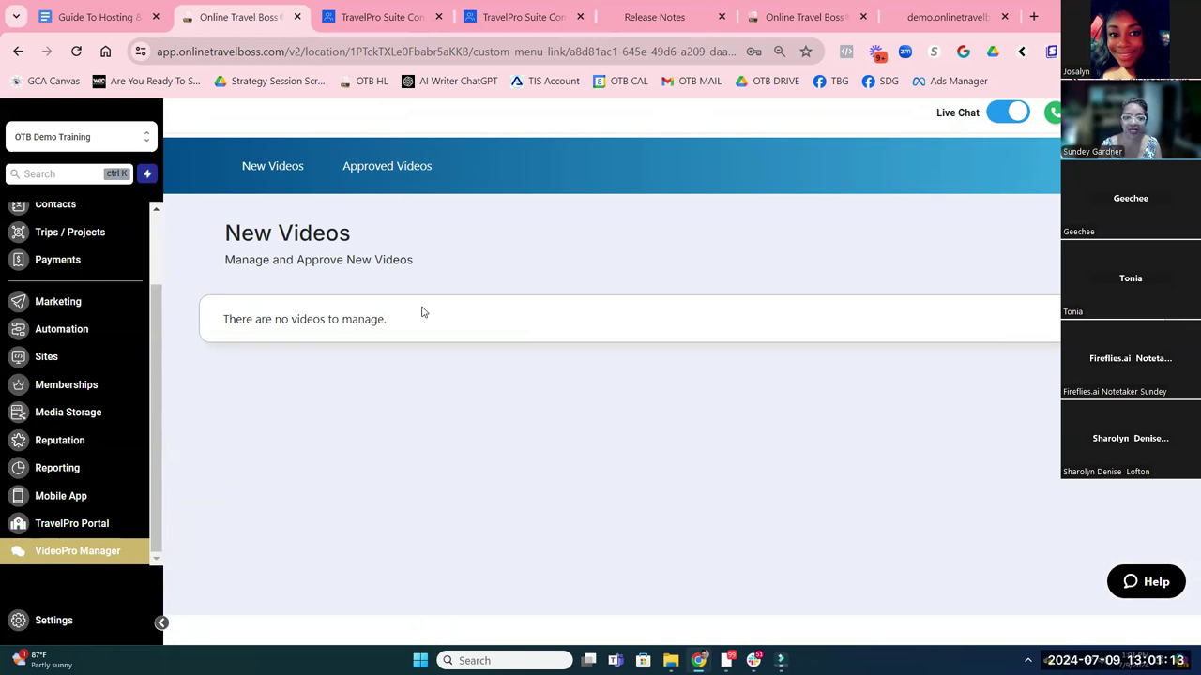
click(361, 174)
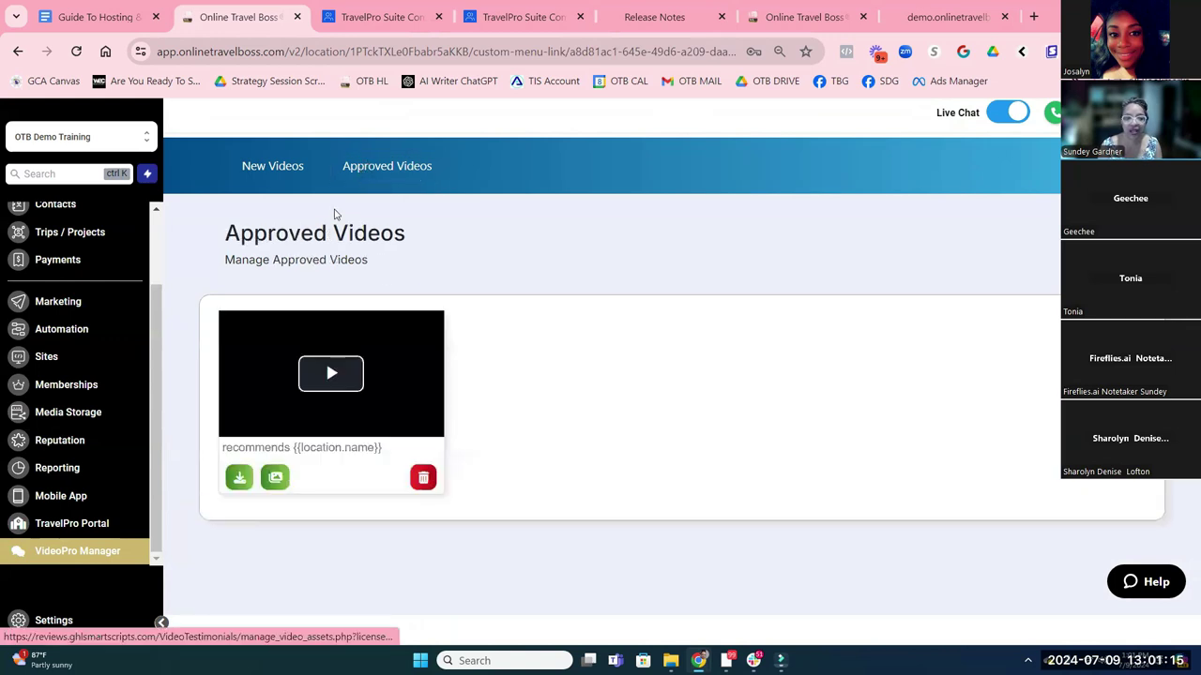